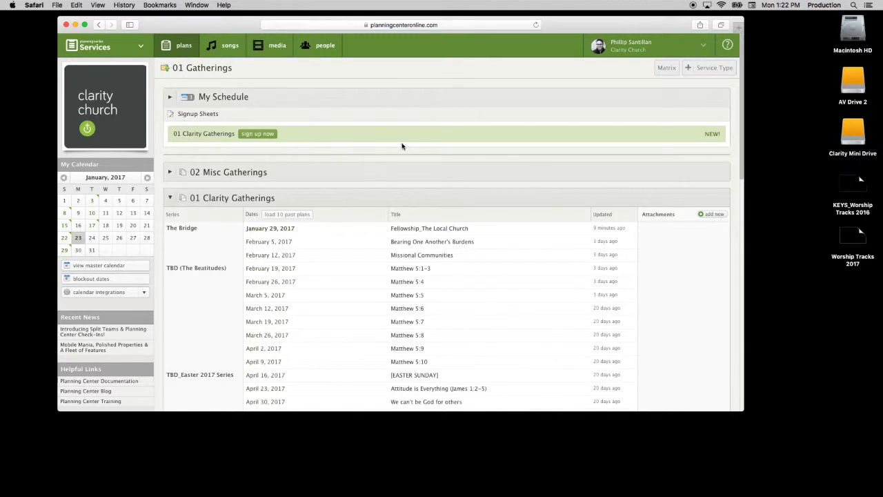
Open the January 29, 2017 service plan, and browse Clarity Mini Drive in Finder to 03 Mainstage > 01 Songs.
left_click(284, 216)
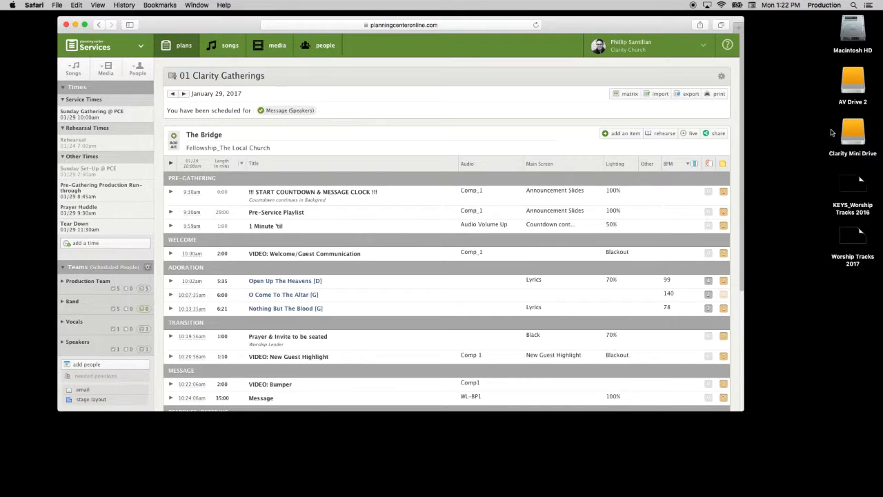
double_click(859, 132)
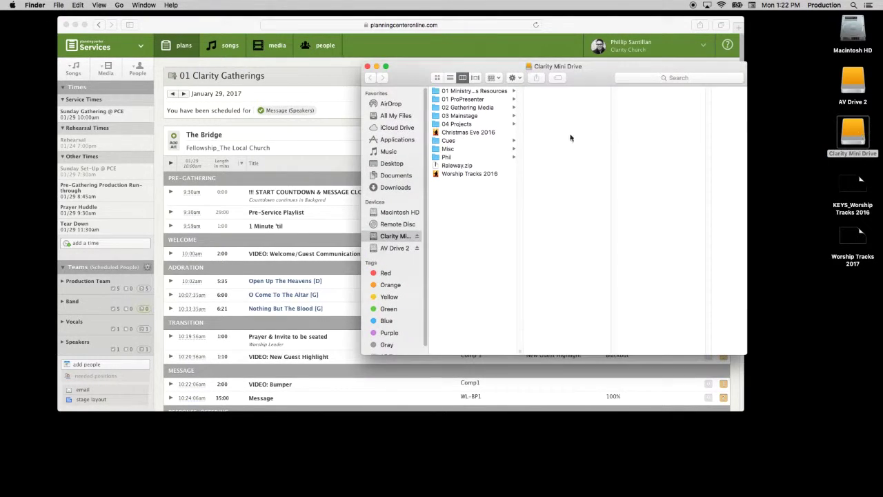
left_click(495, 123)
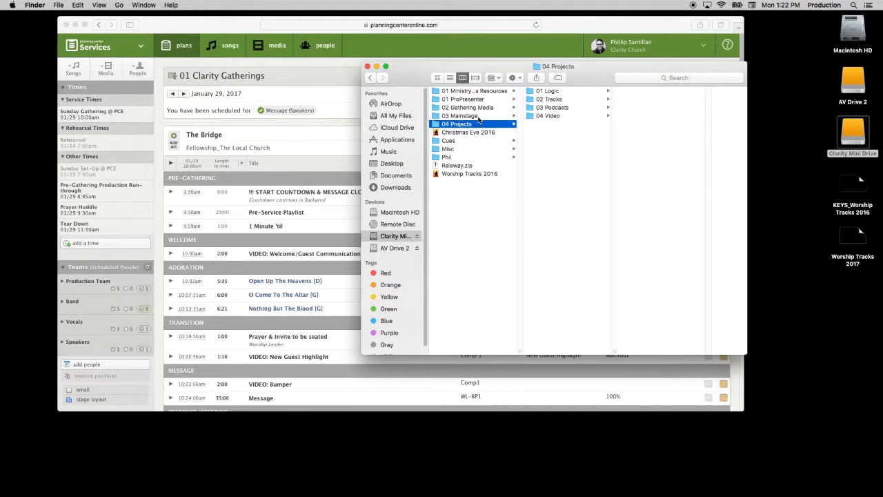
left_click(479, 117)
left_click(570, 93)
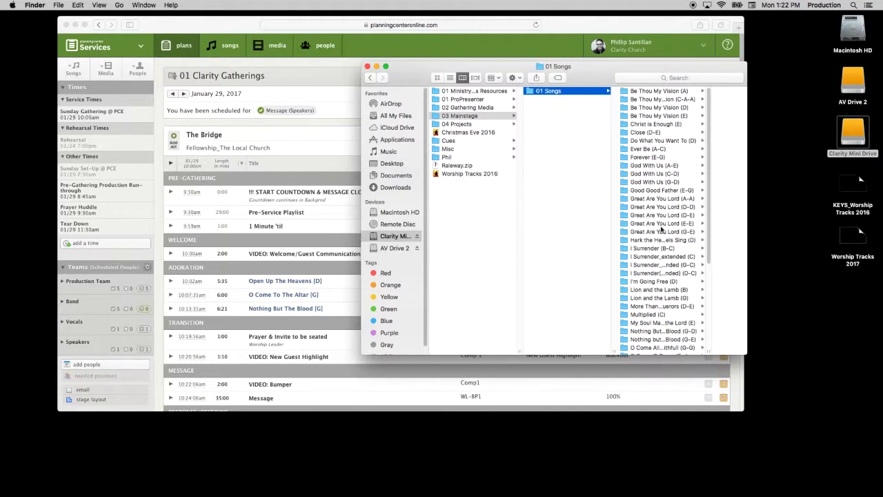
scroll(669, 216, "down", 4)
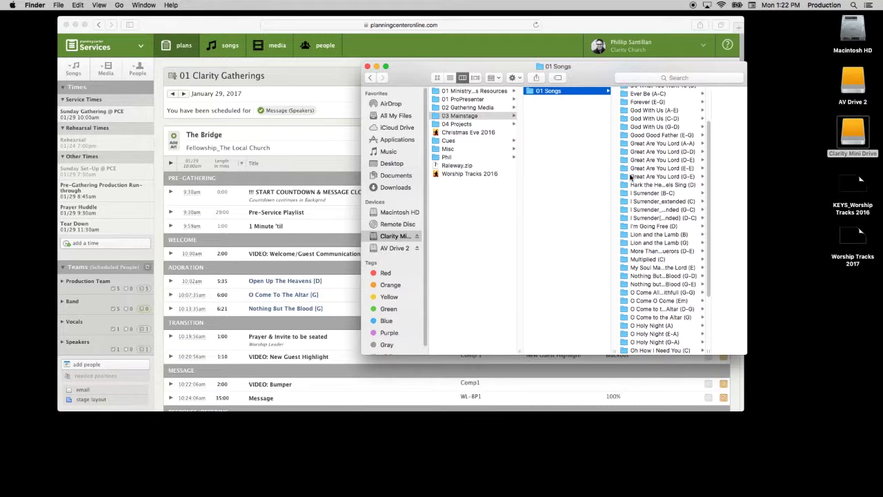
left_click(60, 4)
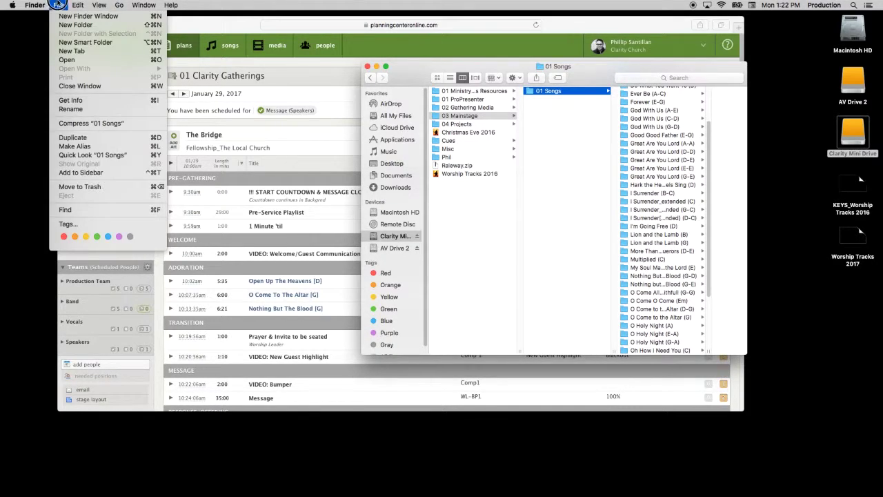
left_click(390, 67)
key("super+n")
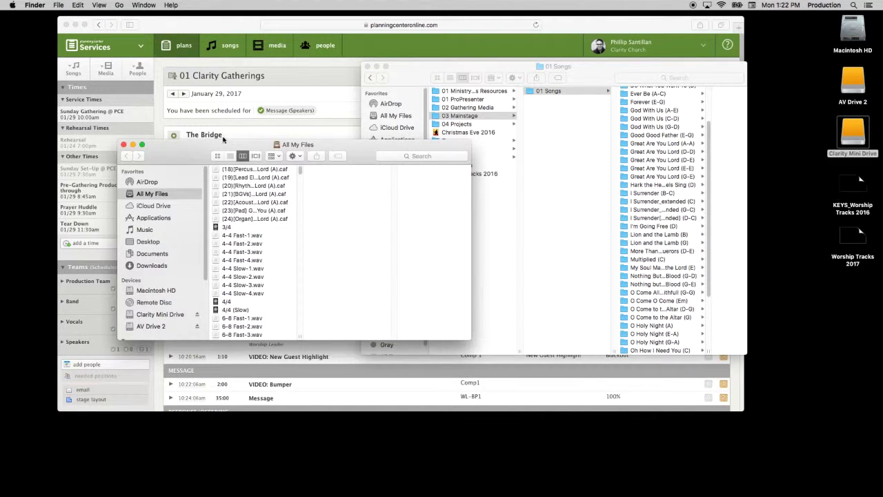
key("super+w")
Create a new folder named "Open Up the Heavens (D)" inside the Mainstage 01 Songs folder.
left_click(59, 5)
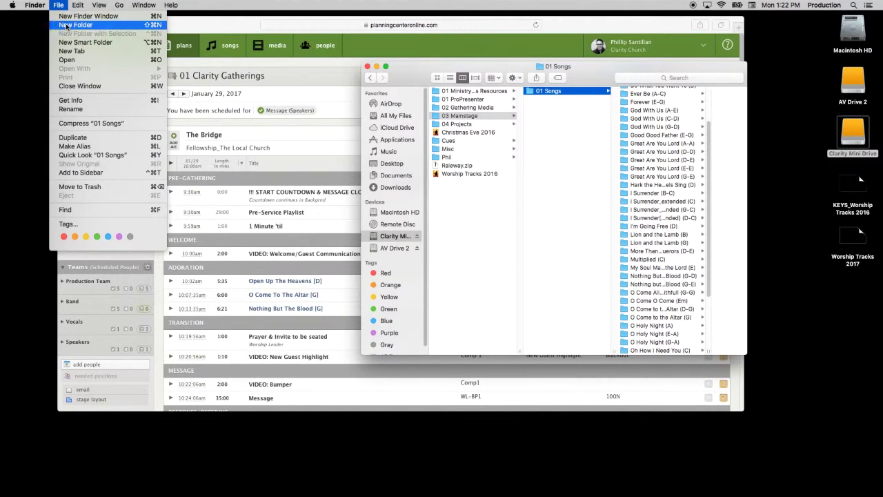
left_click(66, 24)
type("Open")
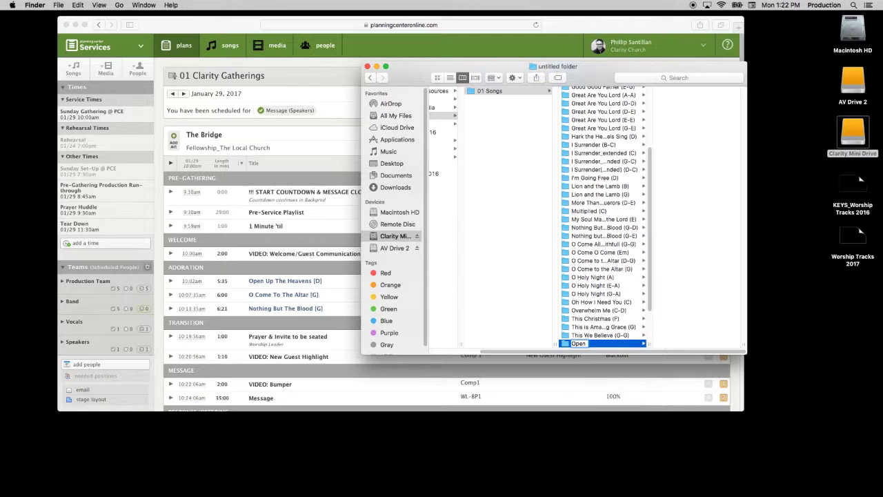
type(" Up the Heavens (D")
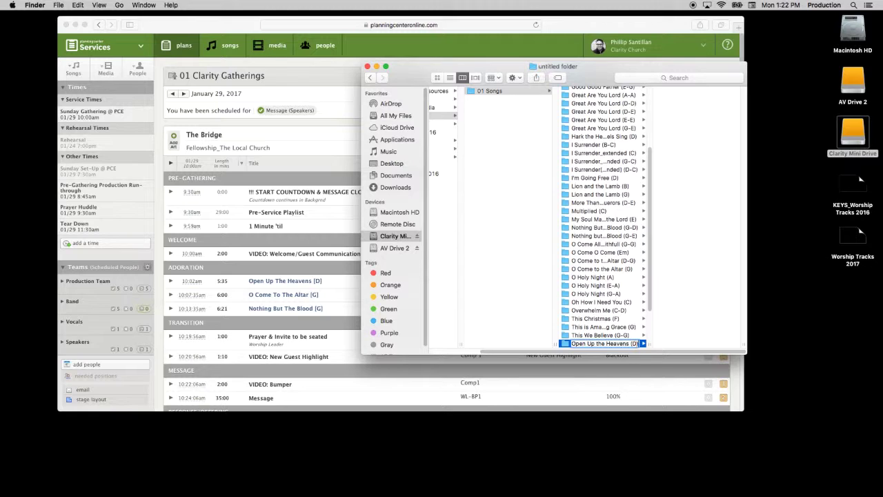
key("Return")
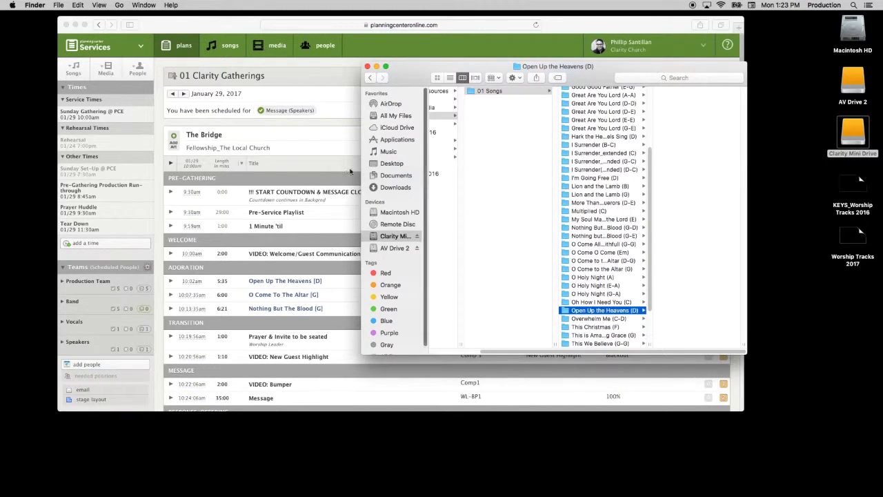
Open the Logic project Open Up the Heavens (D) from 04 Projects > 01 Logic > 01 Songs on Clarity Mini Drive.
key("super+Tab")
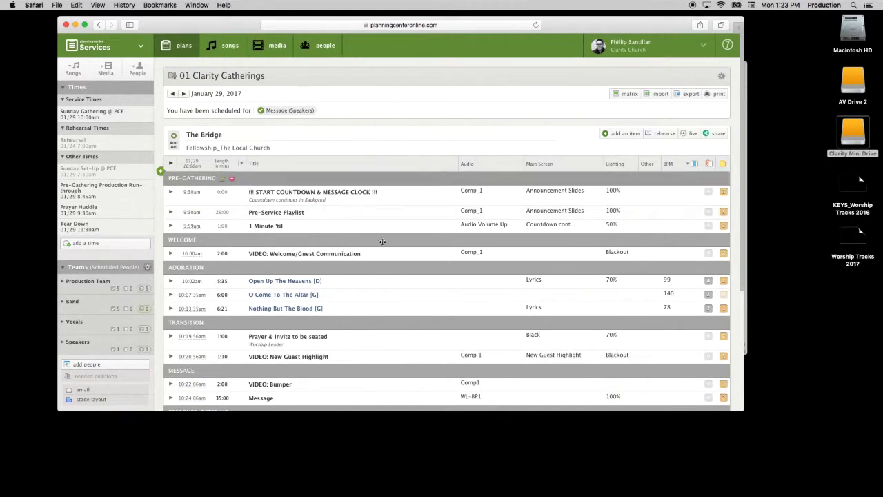
left_click(857, 130)
double_click(856, 129)
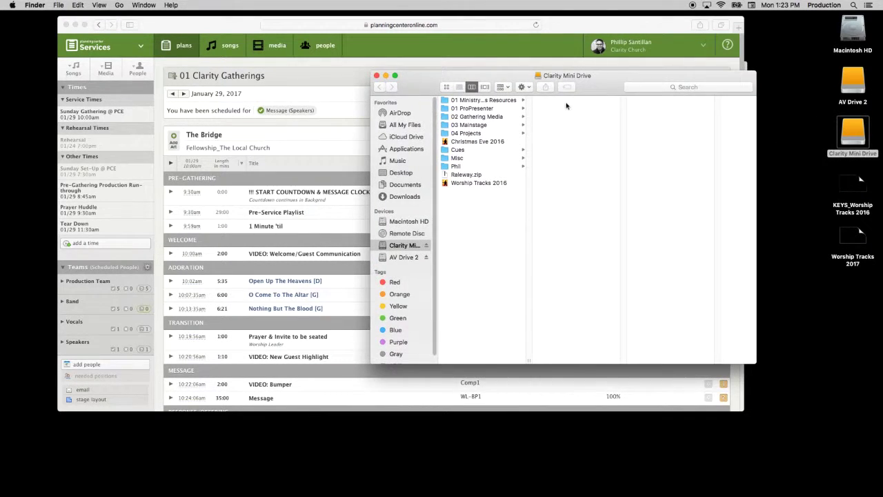
left_click(486, 109)
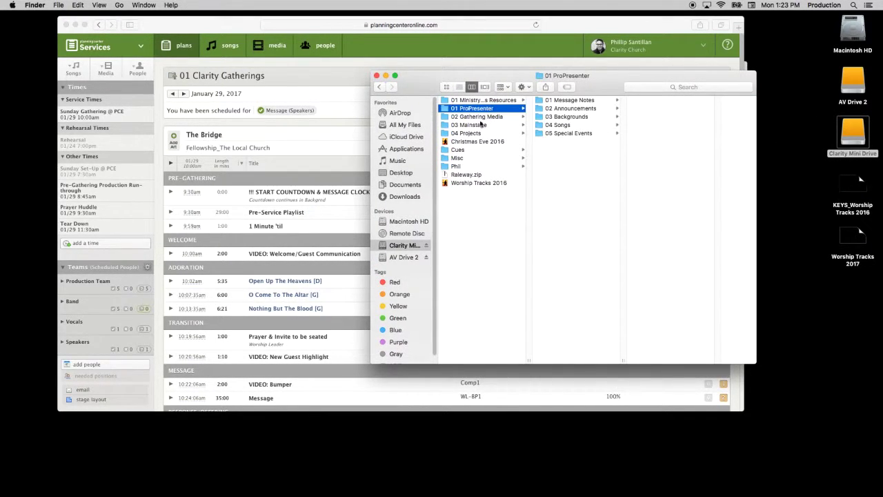
left_click(486, 133)
left_click(560, 102)
left_click(672, 100)
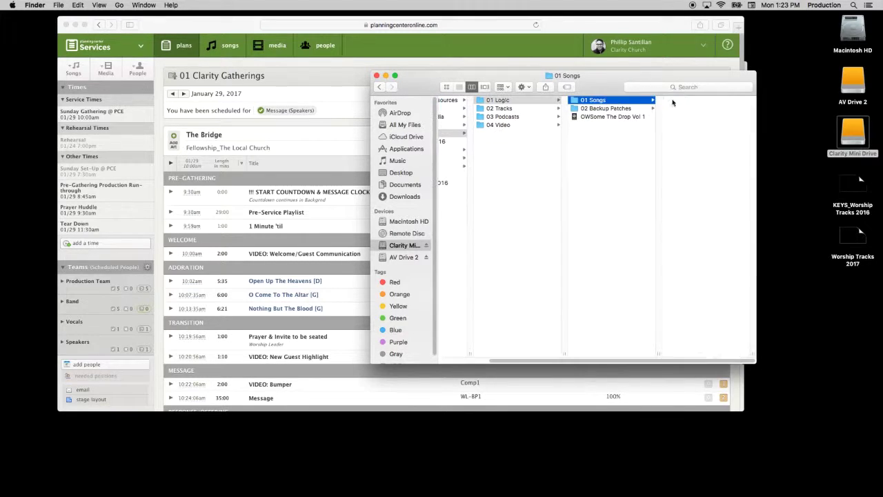
left_click(697, 270)
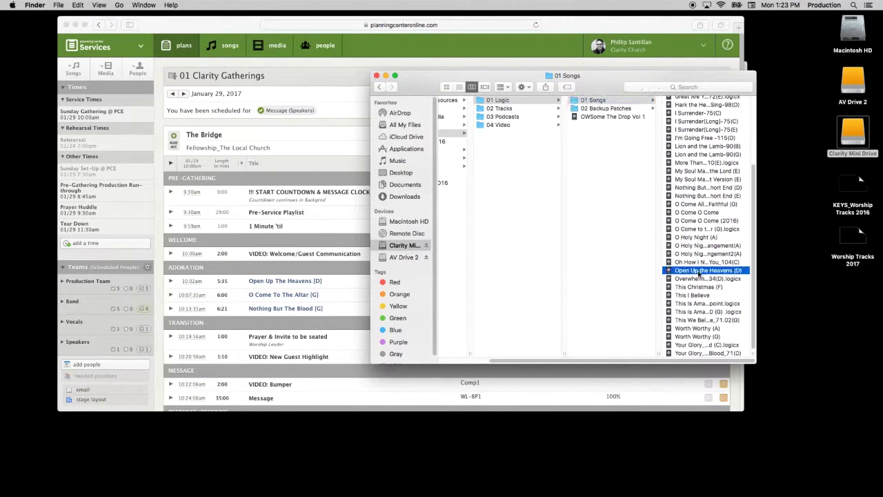
double_click(574, 270)
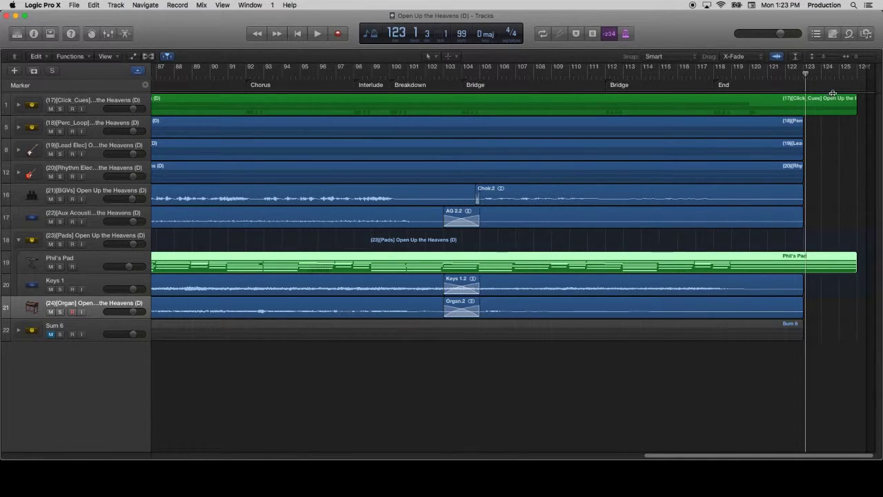
Open the copy of Open Up the Heavens (D) from Projects > Logic > Open Up The Heavens on AV Drive 2.
key("super+Tab")
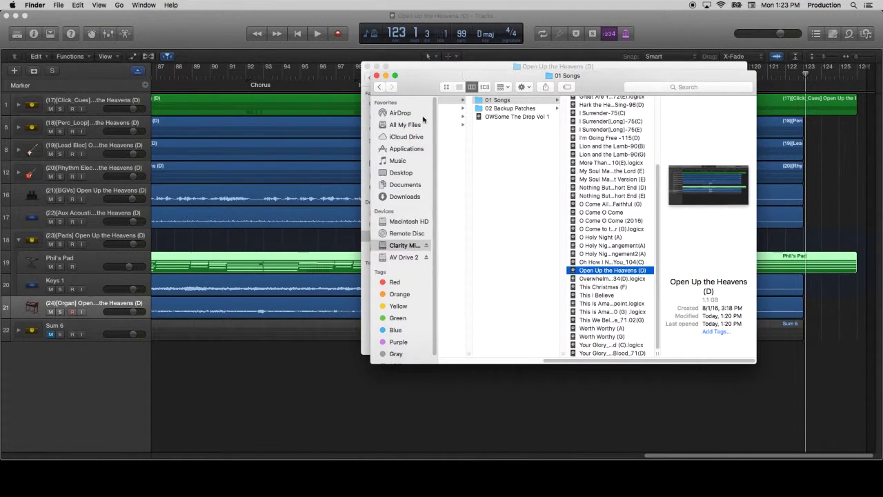
left_click(404, 259)
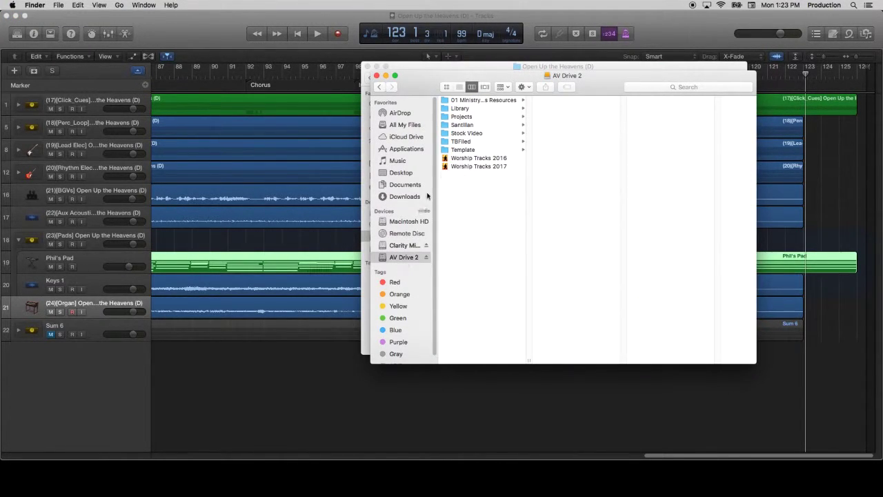
left_click(483, 117)
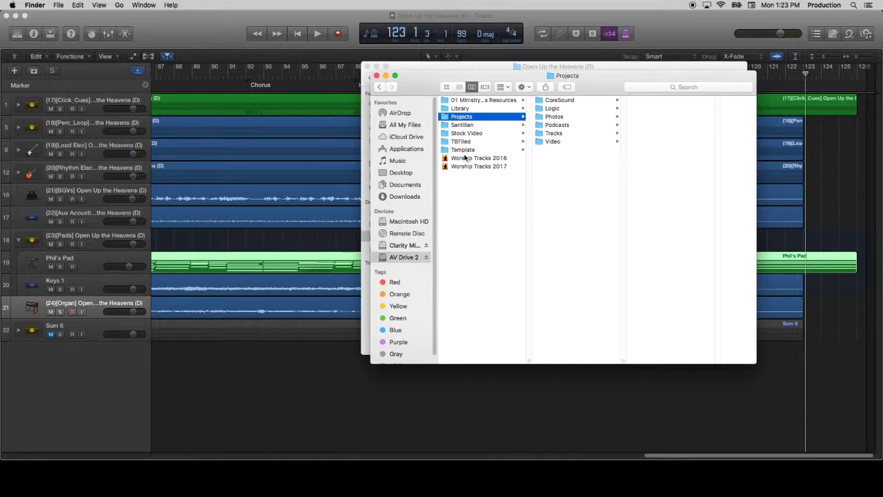
left_click(487, 109)
left_click(493, 116)
left_click(552, 108)
scroll(675, 339, "down", 10)
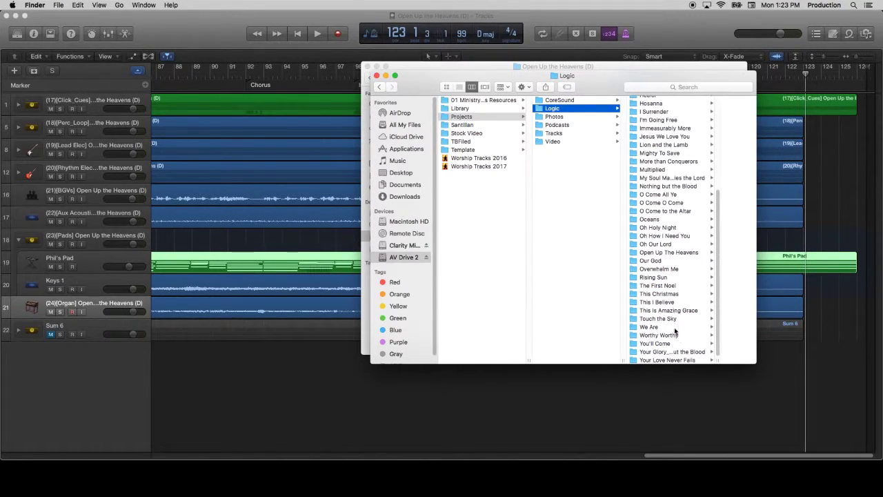
left_click(679, 252)
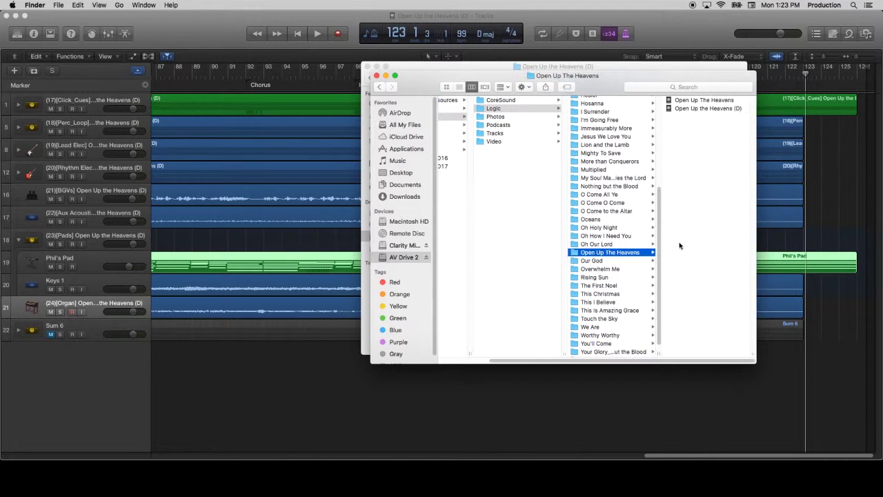
double_click(712, 110)
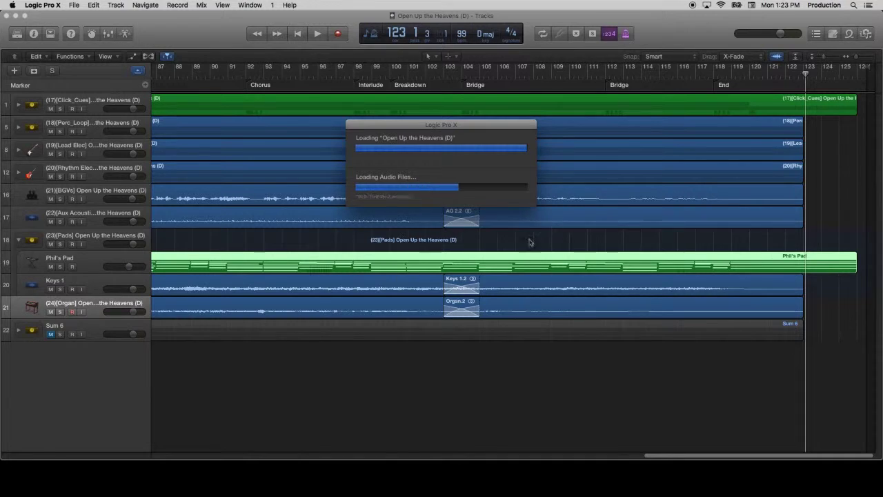
Play the first bars of the AV Drive 2 copy, stop playback, and close that project.
left_click_drag(613, 457, 96, 447)
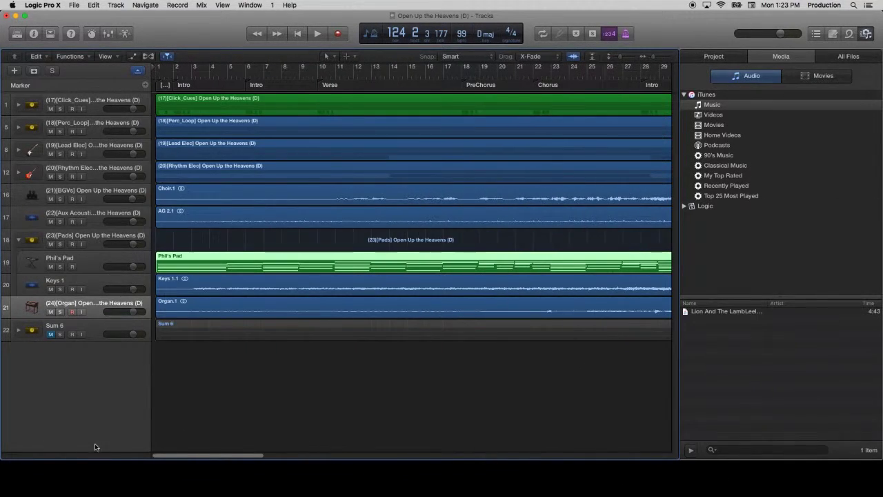
left_click(162, 72)
left_click(318, 33)
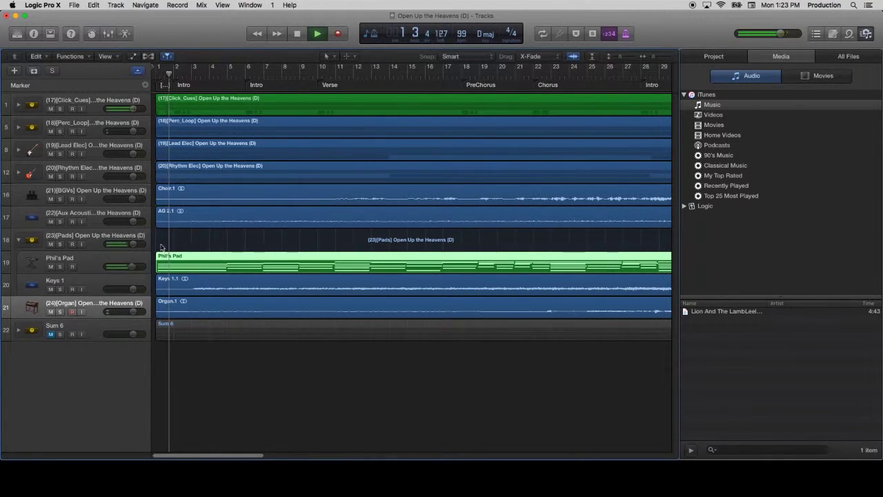
key("space")
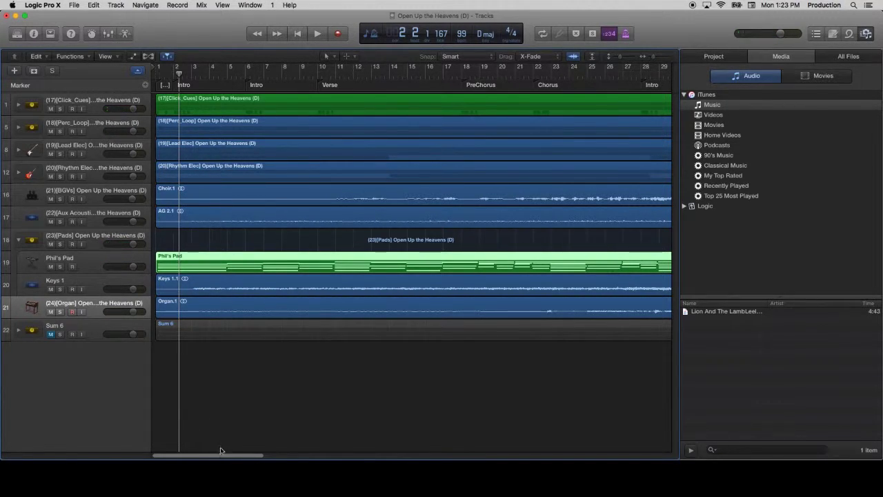
left_click_drag(214, 455, 80, 431)
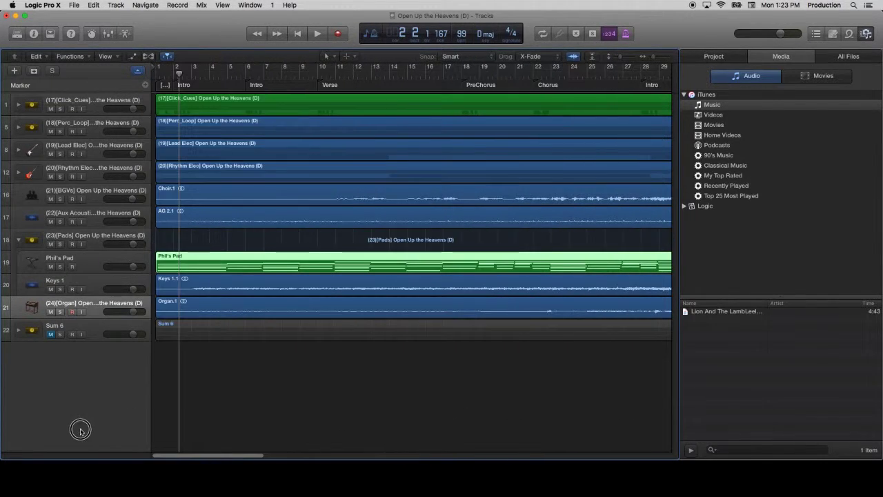
left_click(6, 15)
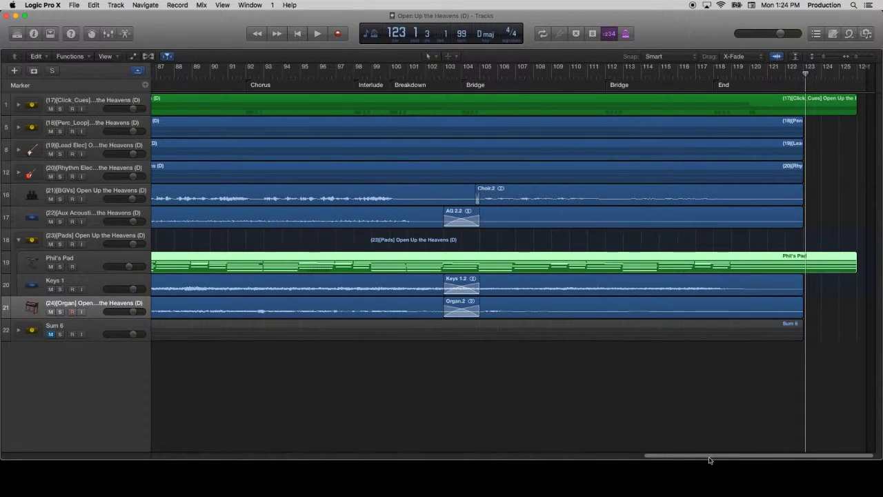
Return the playhead to the start of the Clarity Mini Drive project, play the opening bars, and stop playback.
left_click_drag(709, 455, 217, 455)
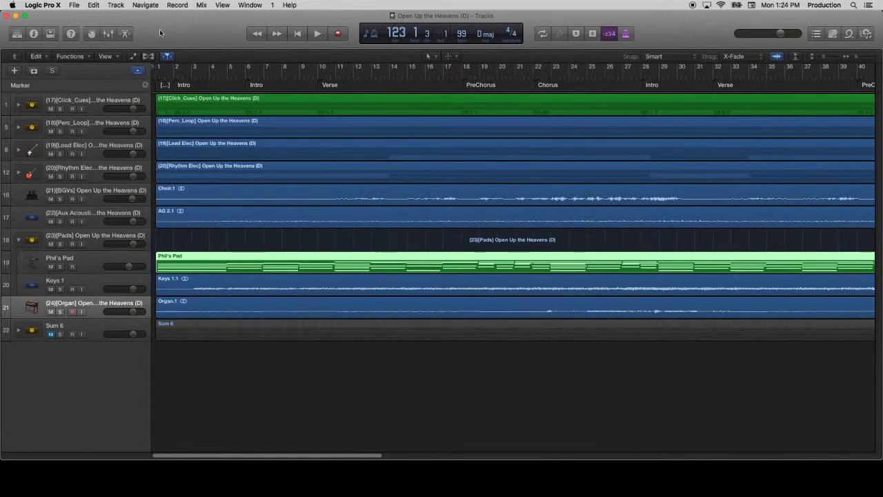
left_click(298, 33)
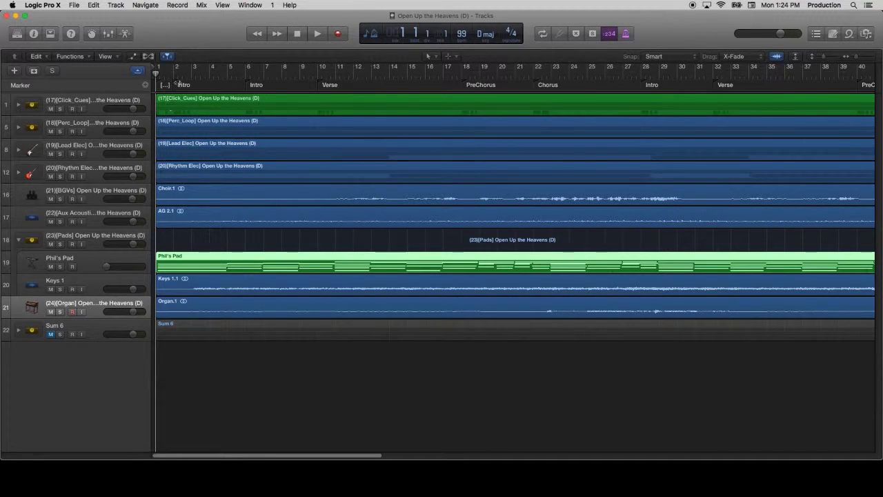
left_click(317, 33)
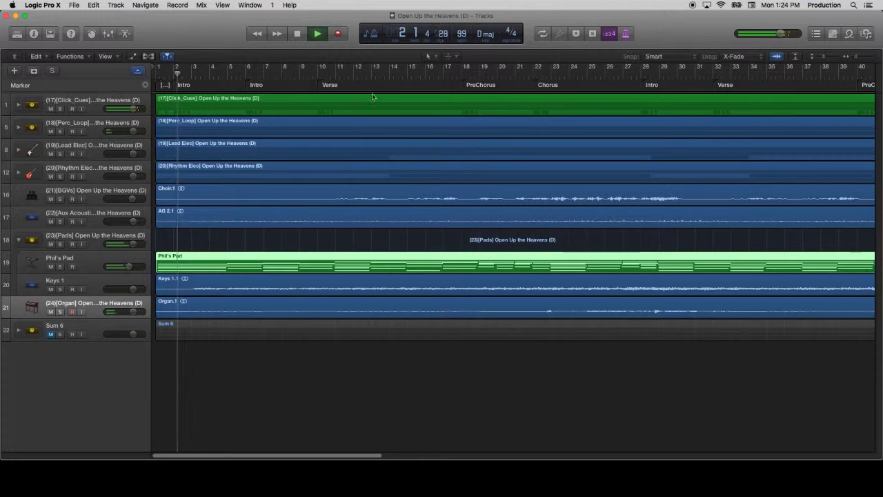
left_click(297, 33)
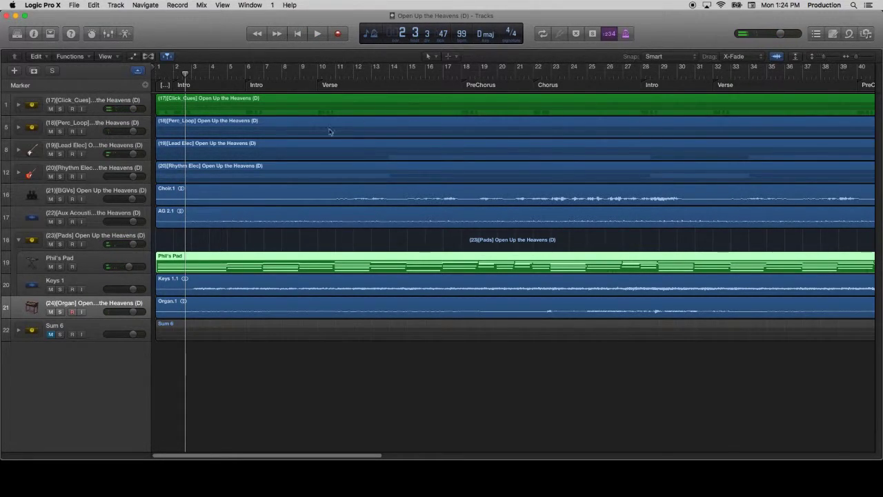
Expand the Click_Cues track stack and review its click and cue regions through to the end of the song.
left_click(18, 105)
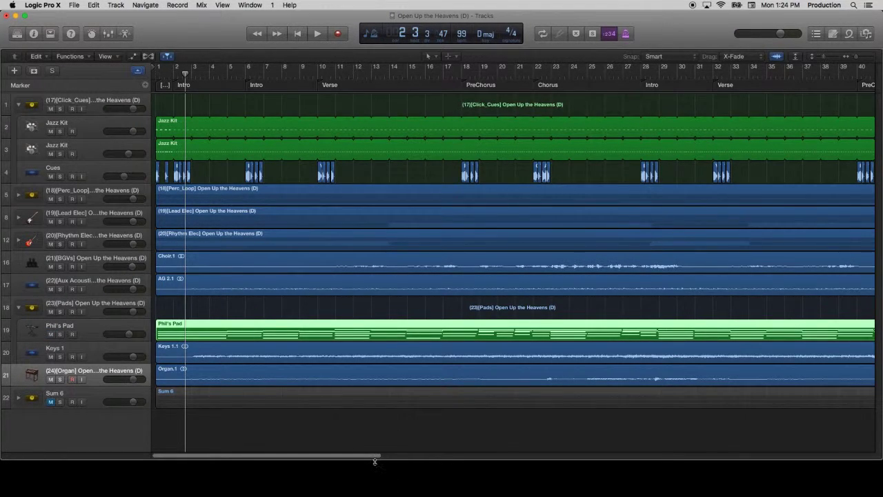
left_click_drag(371, 457, 629, 457)
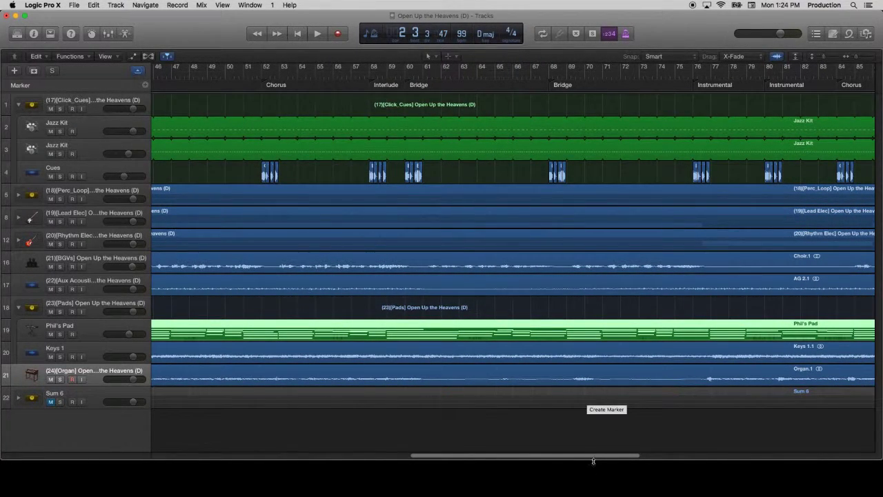
left_click_drag(594, 457, 841, 453)
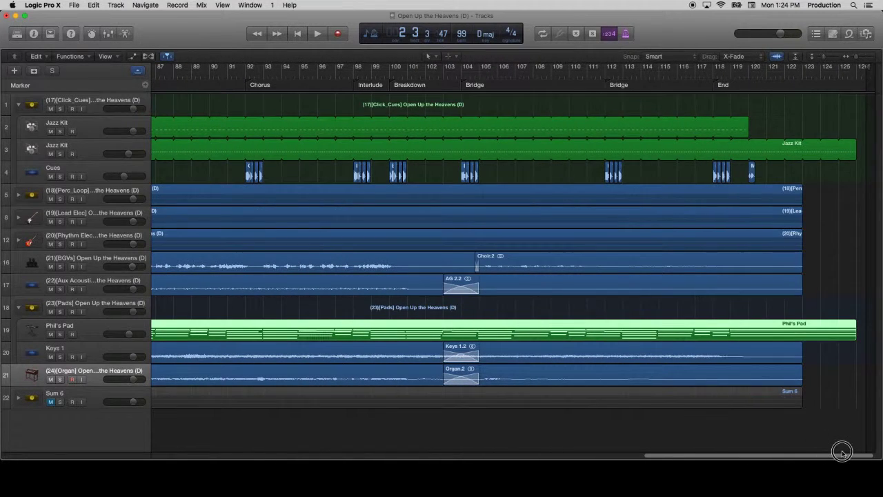
Return to the beginning of the arrangement and check the volume level of the Cues track.
scroll(841, 453, "left", 20)
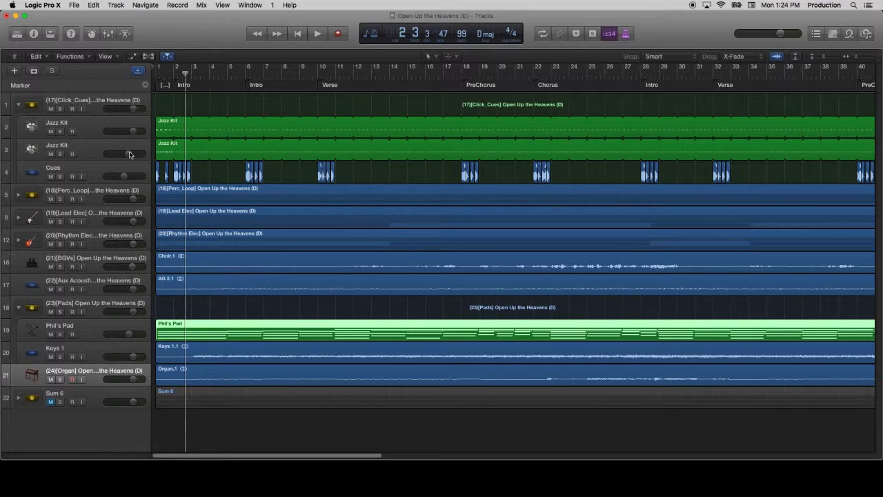
left_click(122, 176)
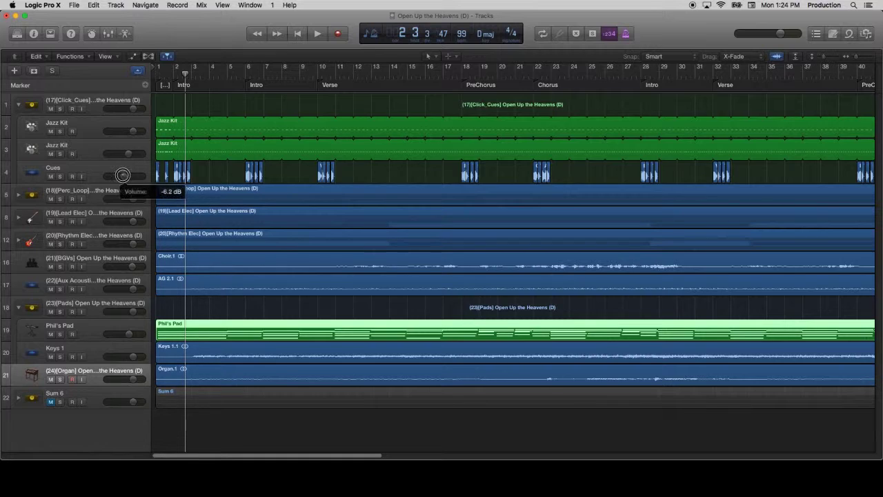
left_click_drag(122, 175, 123, 175)
Return the playhead to bar 1 and briefly view the volume automation on the tracks.
left_click(184, 74)
key("Return")
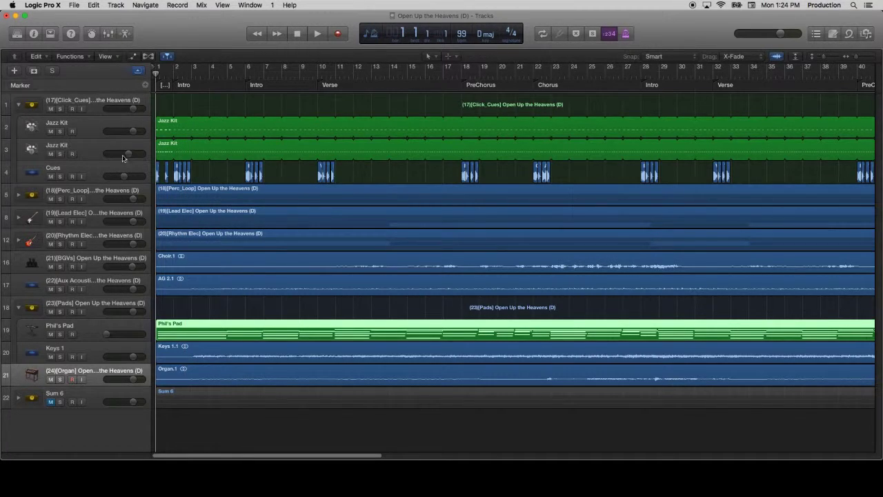
left_click(133, 59)
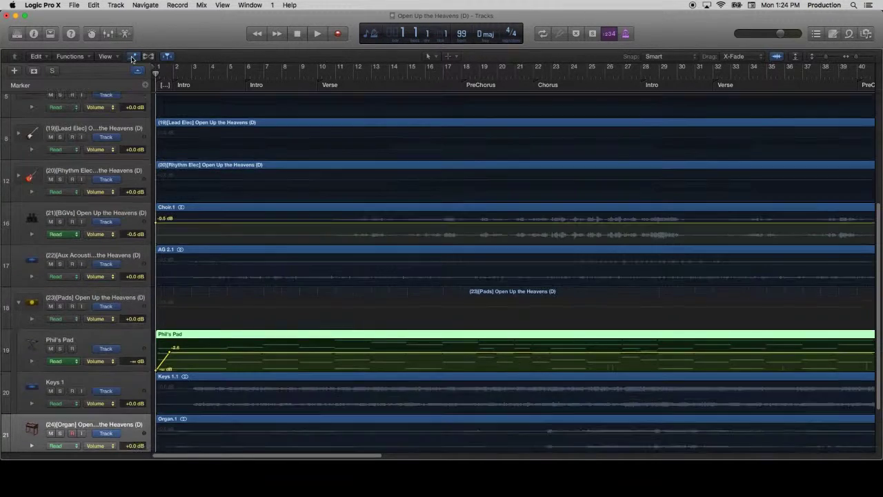
left_click(133, 58)
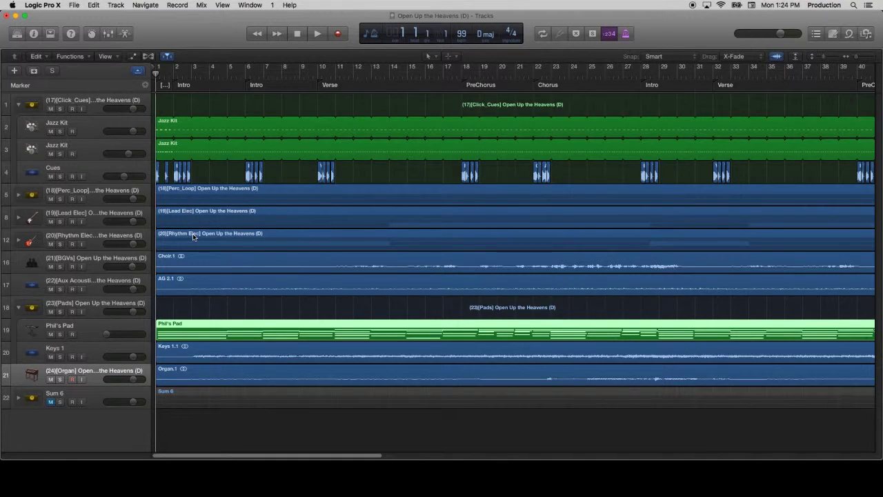
Collapse the (17)[Click_Cues] track stack and start exporting it as an audio file.
left_click(18, 105)
left_click(102, 104)
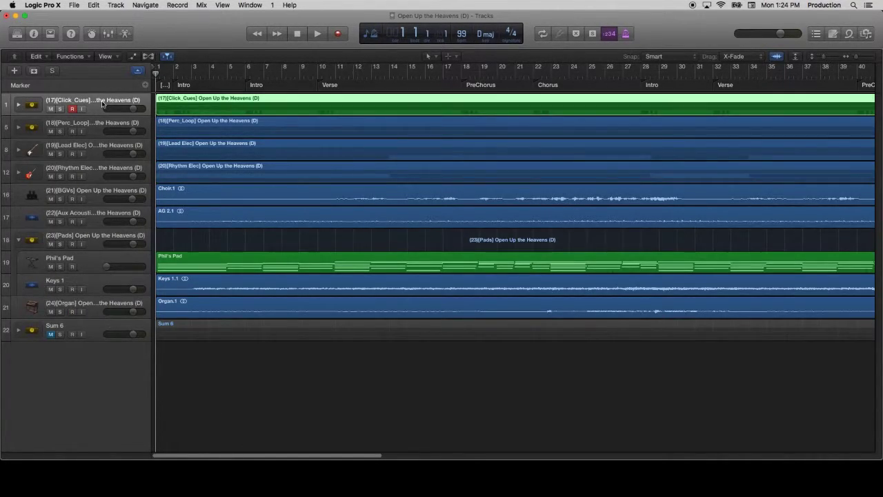
key("super+e")
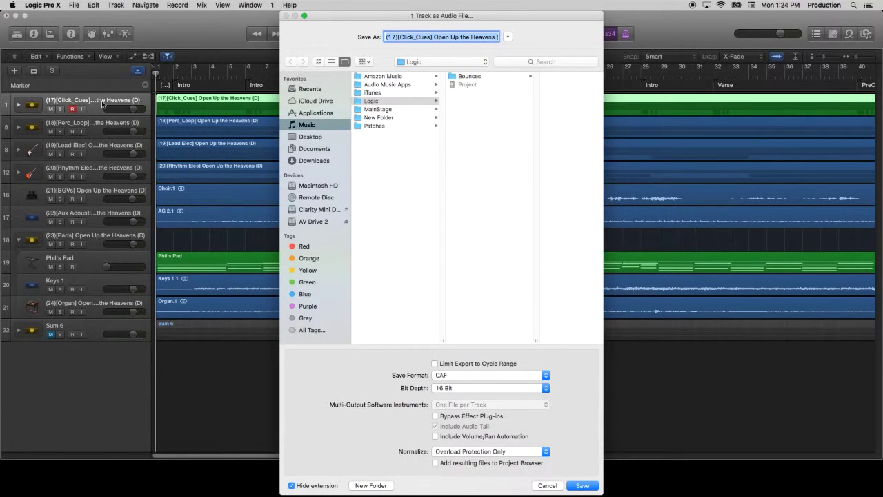
Set the export destination to 03 Mainstage > 01 Songs > Open Up the Heavens (D) on the Clarity Mini Drive.
left_click(321, 210)
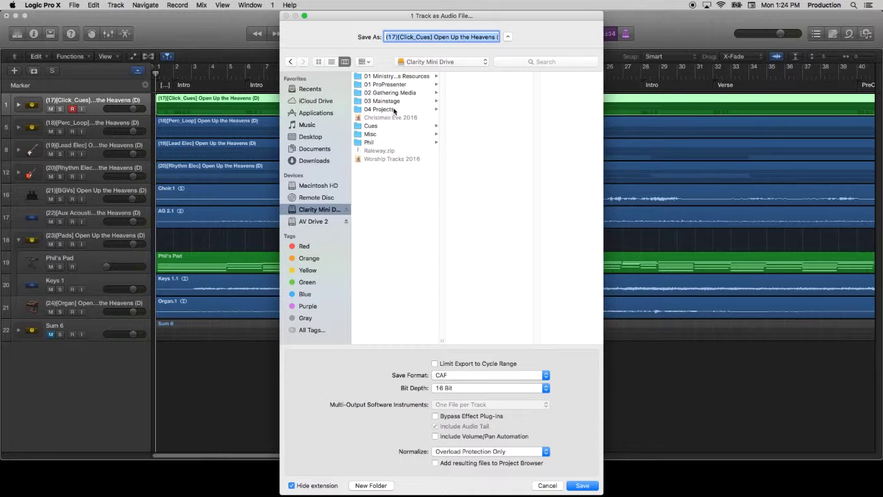
left_click(381, 109)
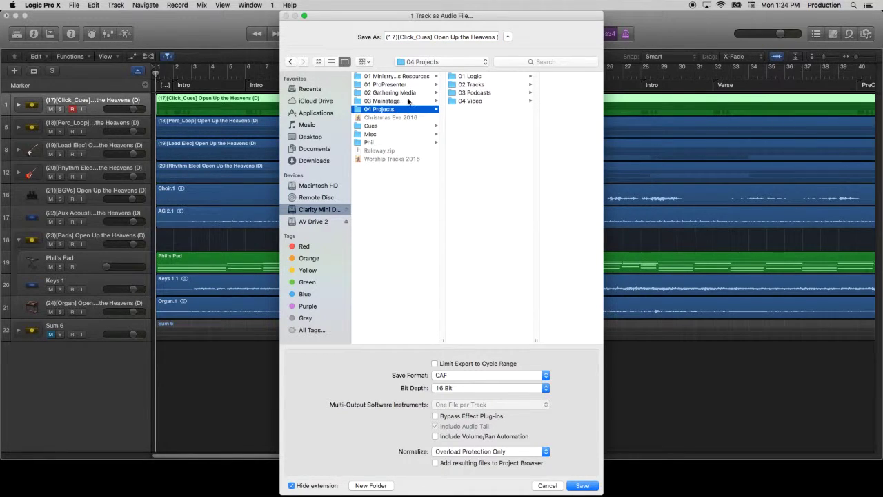
left_click(381, 101)
left_click(483, 76)
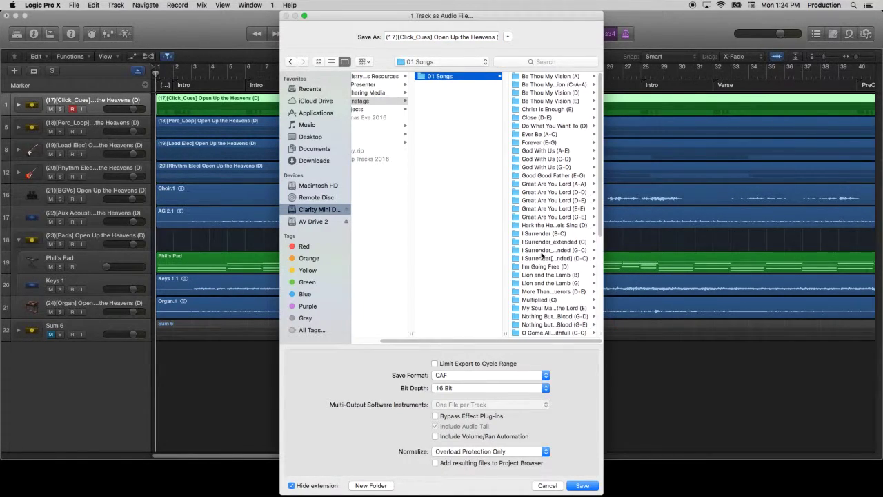
scroll(541, 256, "down", 6)
left_click(556, 250)
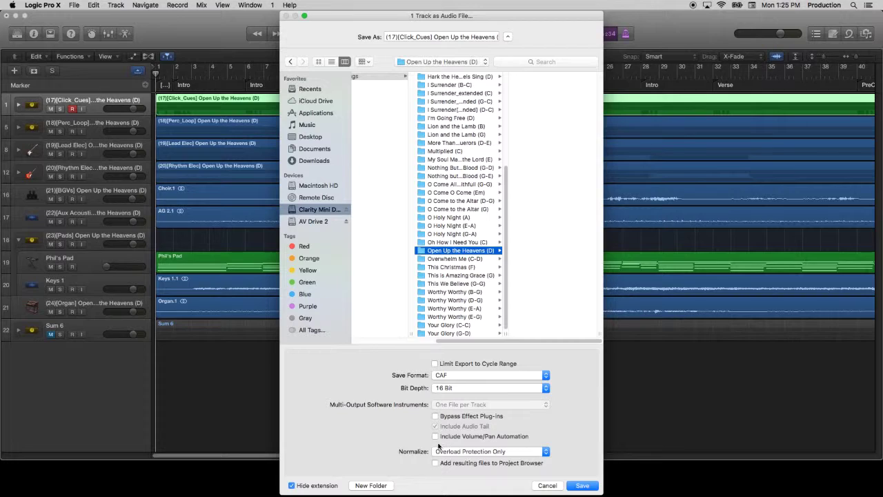
Include volume and pan automation in the Click_Cues export and save the audio file.
mouse_move(587, 341)
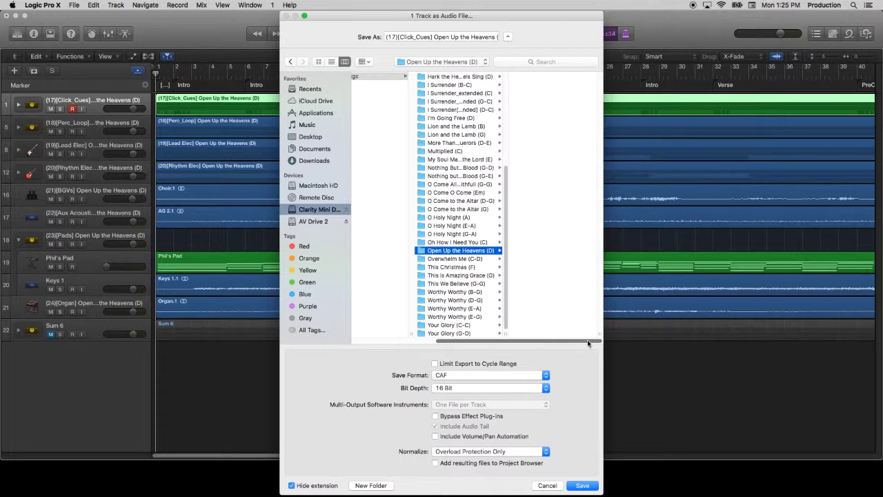
left_click(437, 436)
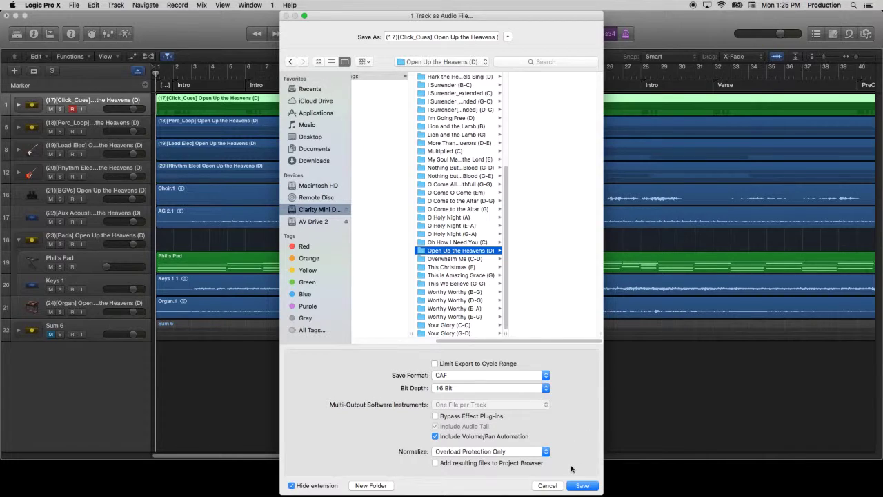
left_click(582, 485)
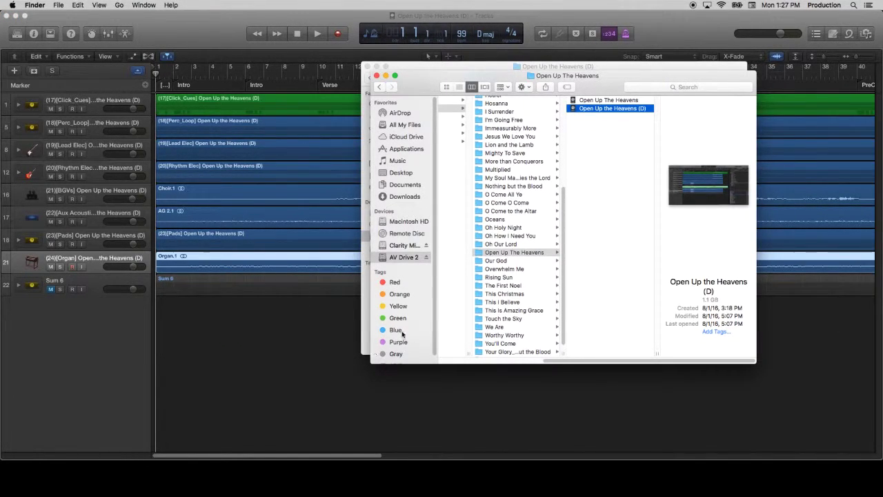
Switch to Safari to check the songs in the January 29, 2017 service plan, and return to Finder.
key("super+Tab")
key("super+Tab")
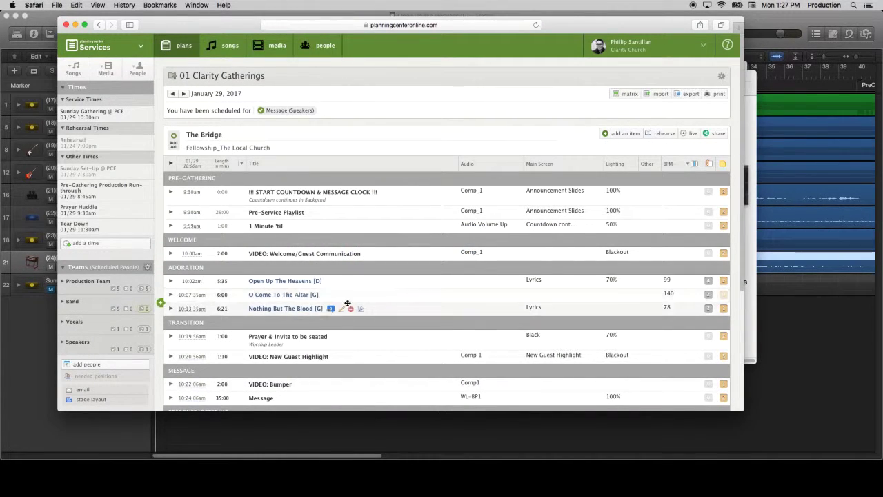
key("super+Tab")
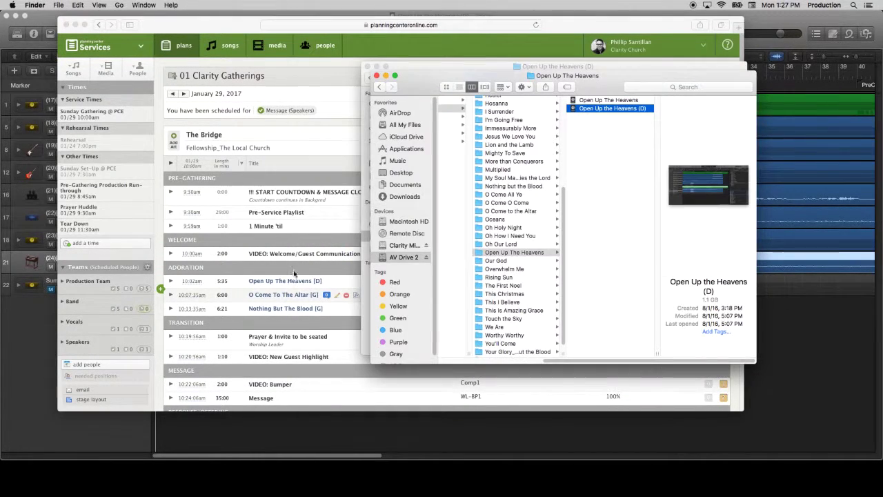
Open the O Come to the Altar (G) project from 04 Projects > 01 Logic > 01 Songs on the Clarity Mini Drive.
left_click(474, 66)
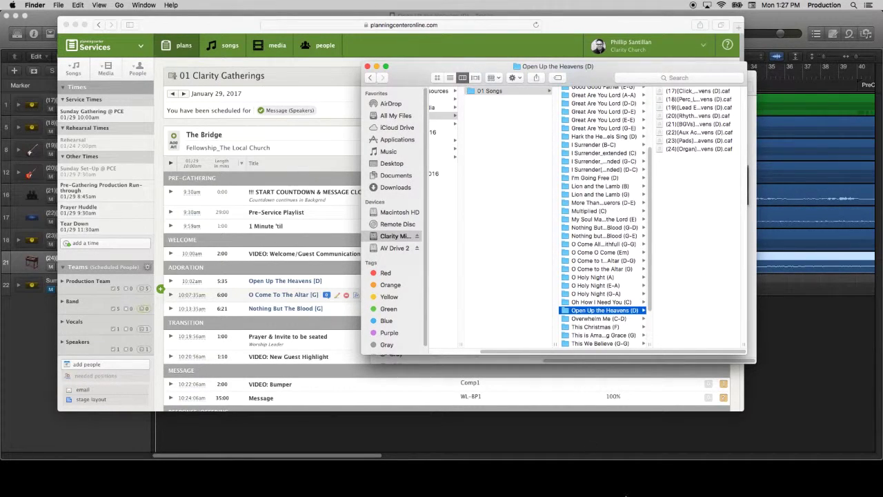
scroll(620, 350, "left", 3)
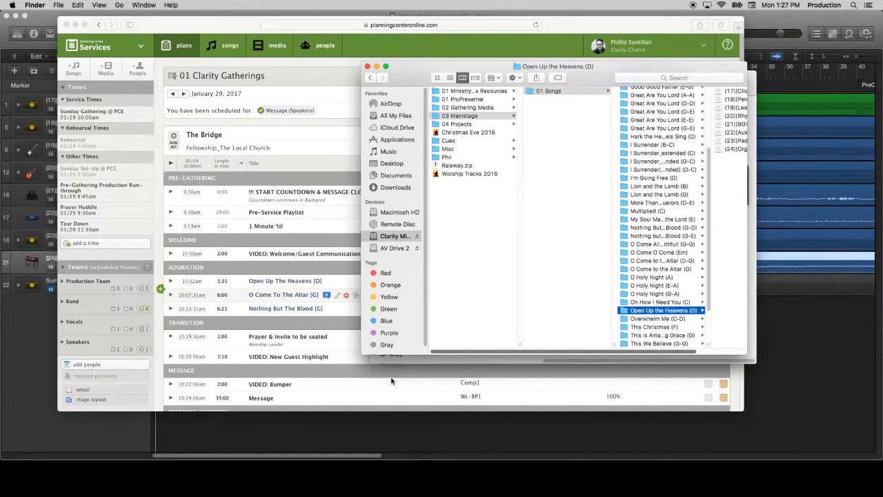
left_click(464, 124)
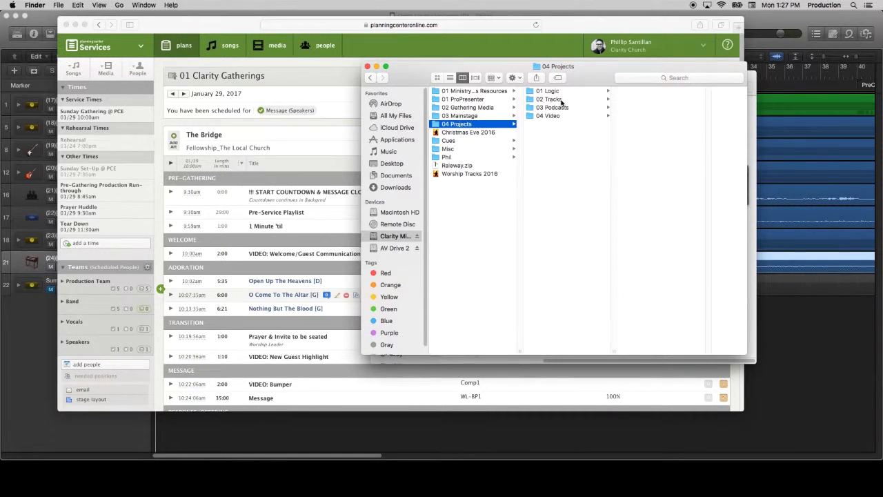
left_click(562, 92)
left_click(686, 92)
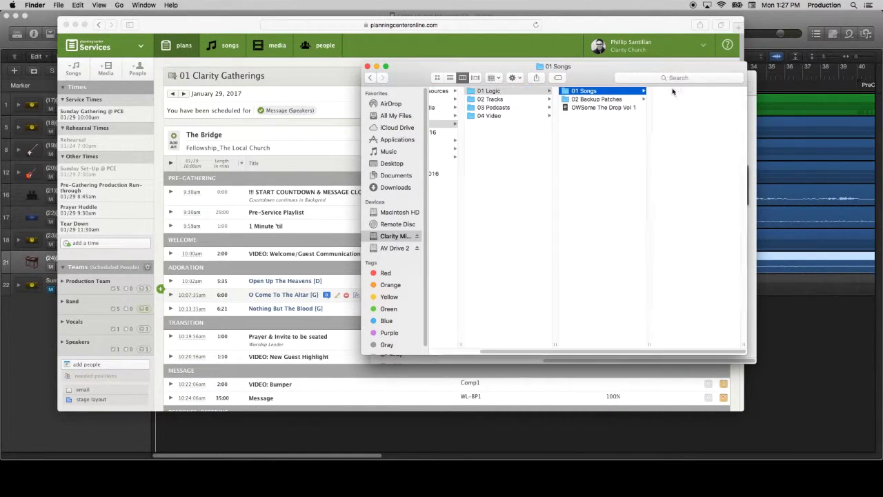
scroll(698, 311, "down", 3)
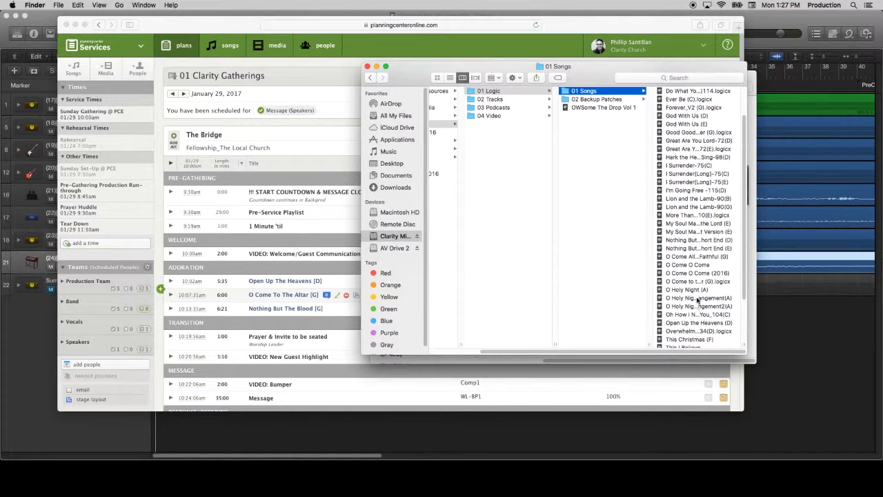
double_click(698, 281)
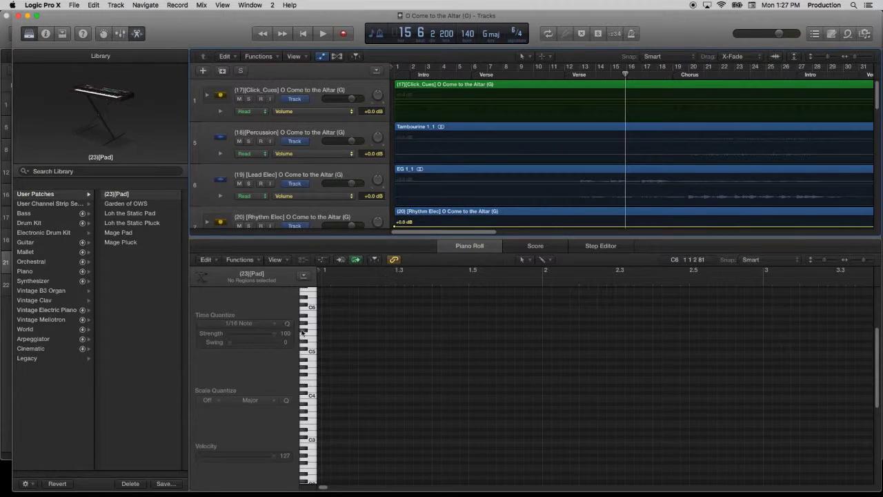
Hide the Piano Roll editor and the Library in the O Come to the Altar (G) project.
scroll(314, 169, "down", 1)
left_click(147, 33)
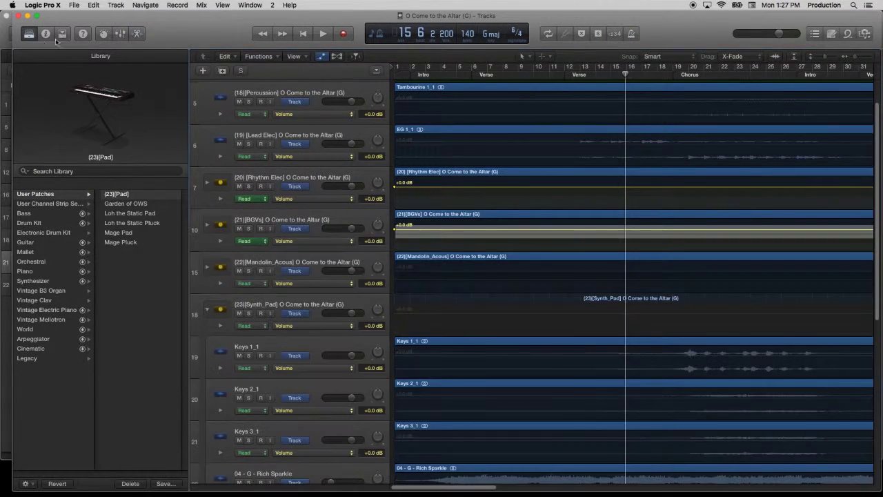
key("y")
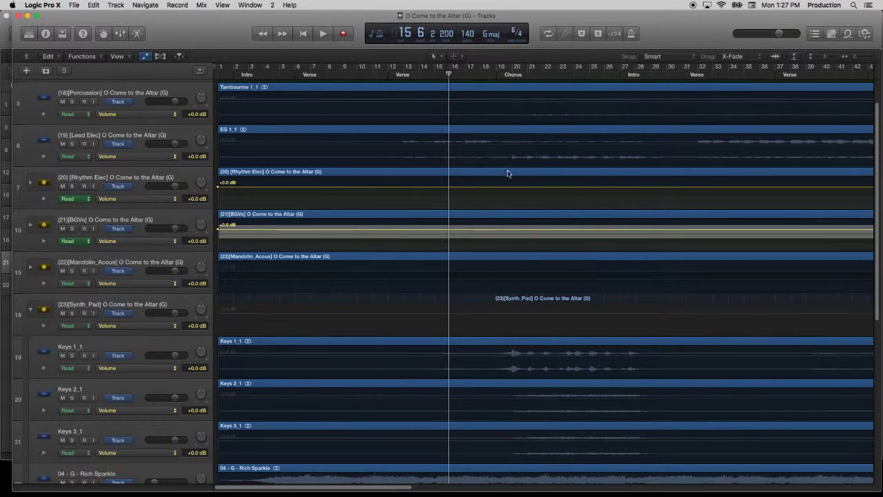
Switch to Finder and open the Projects > Logic folder on AV Drive 2.
key("super+Tab")
key("super+Tab")
key("super+Tab")
key("super+Tab")
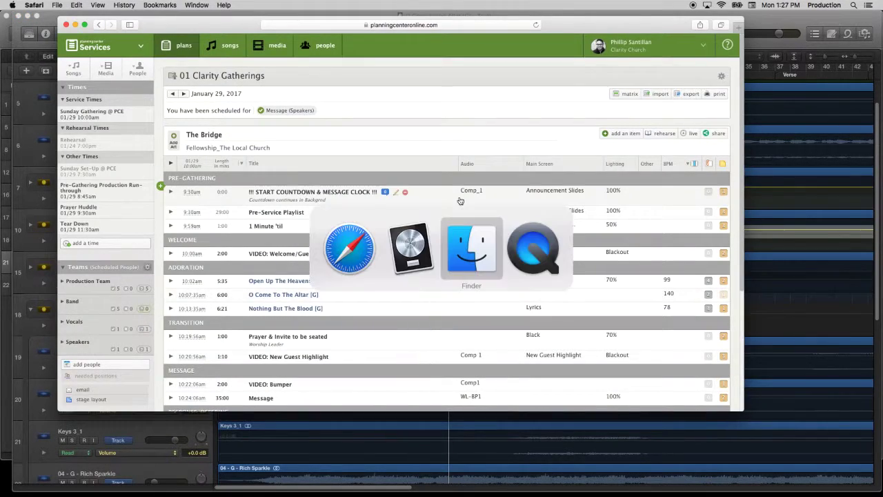
left_click(403, 248)
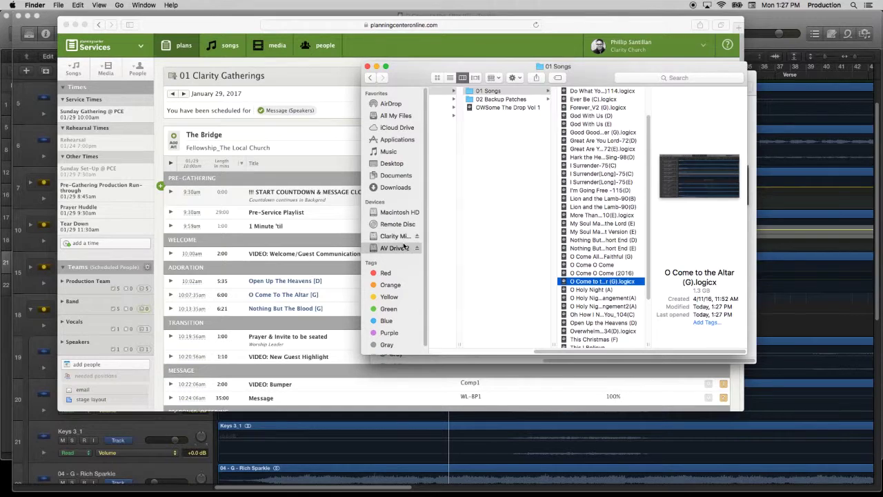
left_click(480, 107)
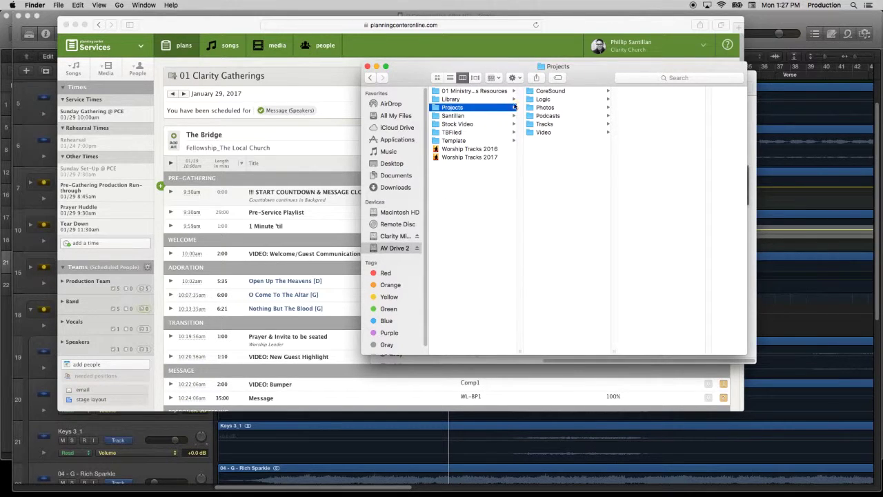
left_click(545, 100)
Open O Come to the Altar (G).logicx from the O Come to the Altar folder on AV Drive 2.
scroll(634, 310, "down", 5)
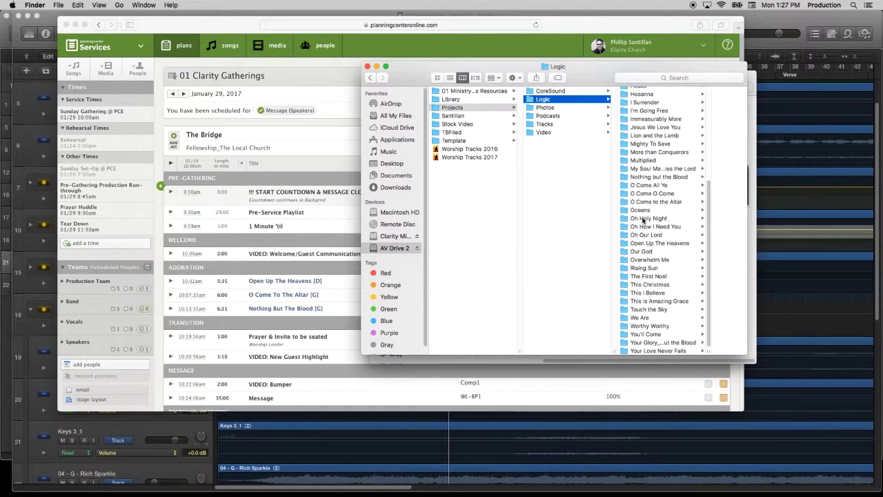
left_click(668, 202)
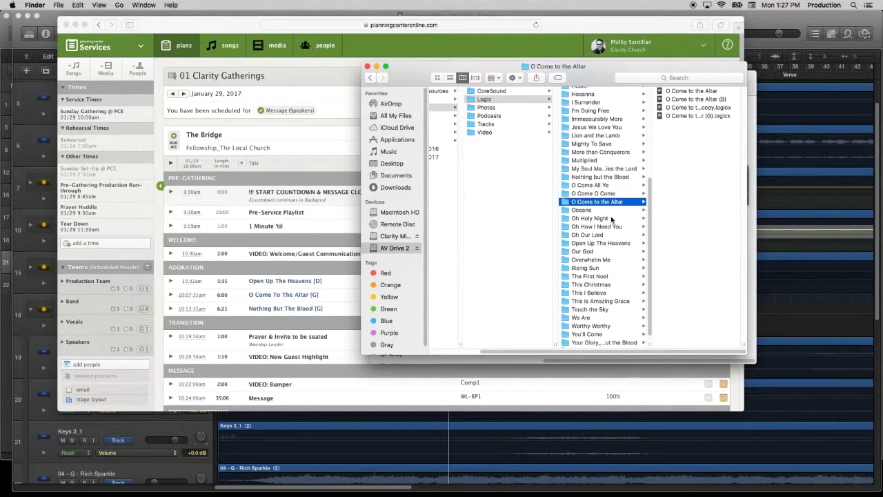
left_click(673, 107)
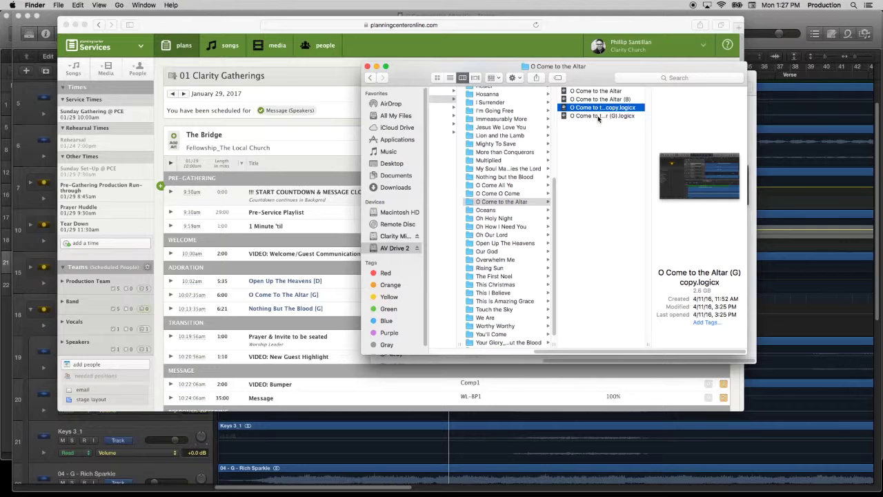
left_click(599, 116)
double_click(599, 117)
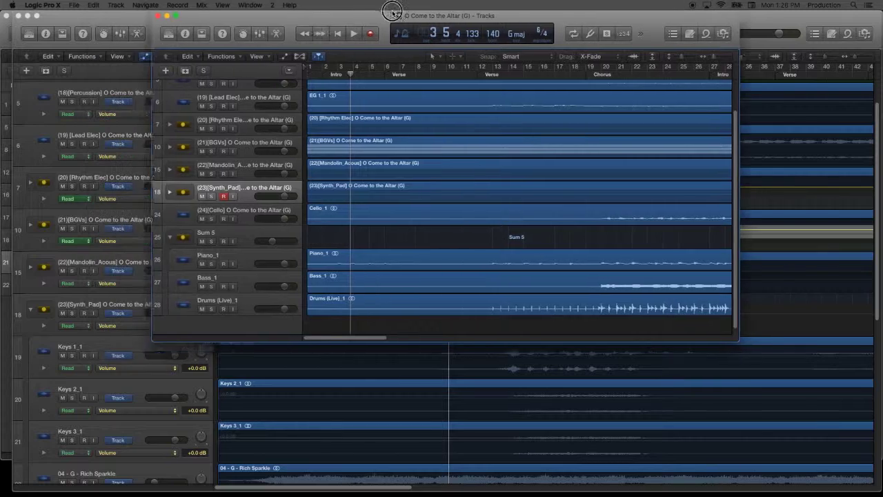
Expand the (23)[Synth_Pad] stack, solo its (23)[Pad] track, and audition it from the song start.
left_click(155, 192)
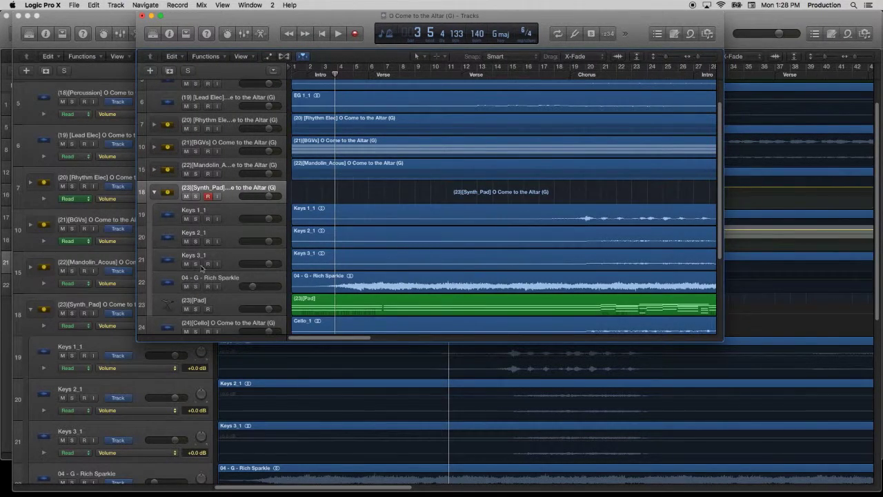
left_click(196, 308)
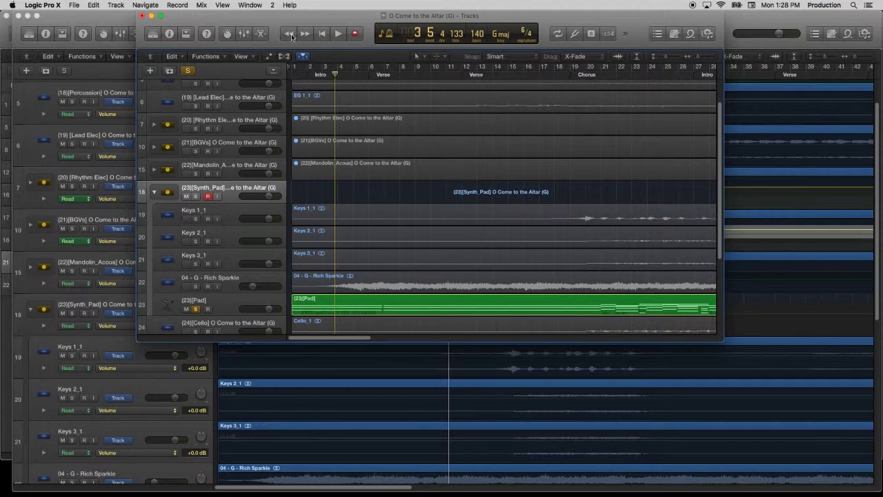
left_click(321, 33)
left_click(338, 33)
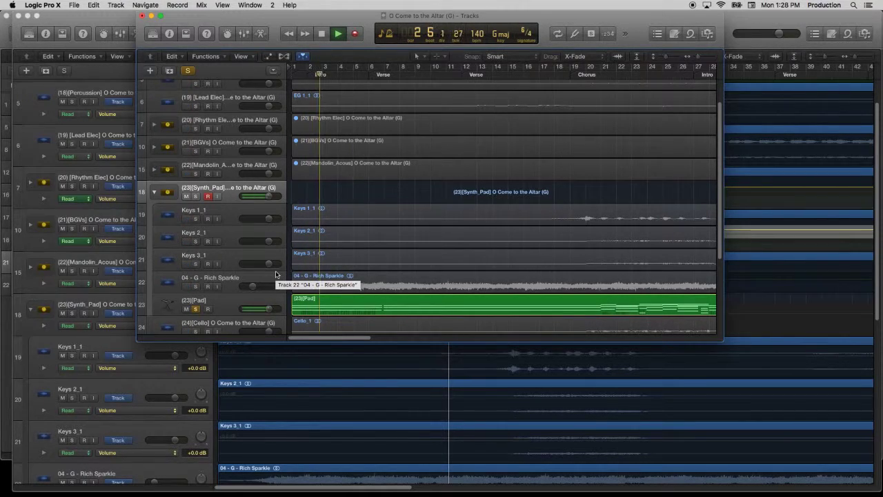
key("space")
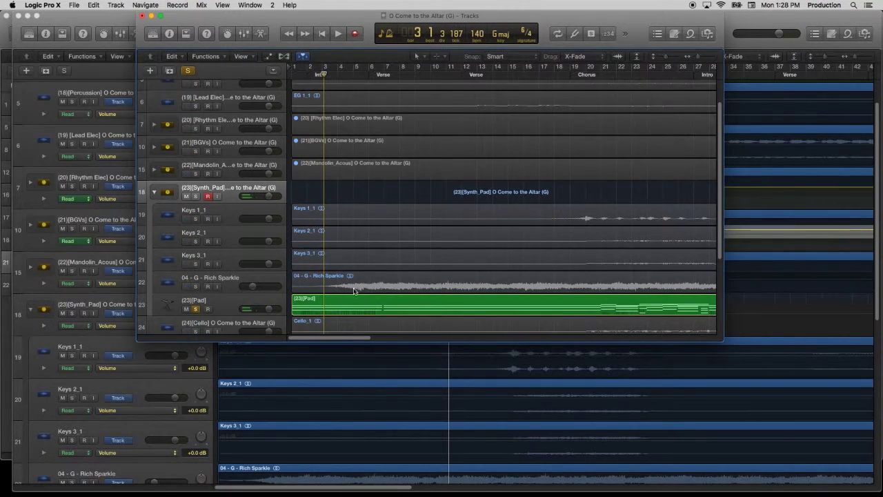
Return to the larger O Come to the Altar (G) project window, solo its (23)[Pad] track, and audition it from the song start.
left_click(228, 303)
left_click(148, 33)
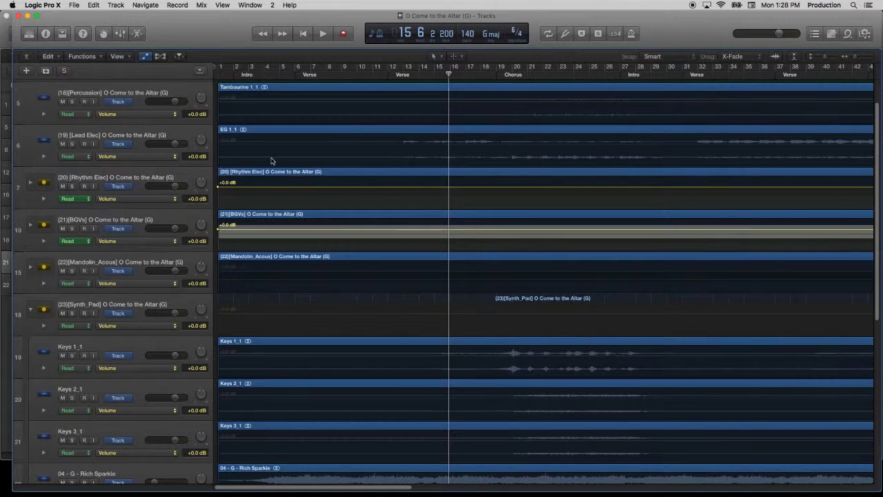
left_click(142, 15)
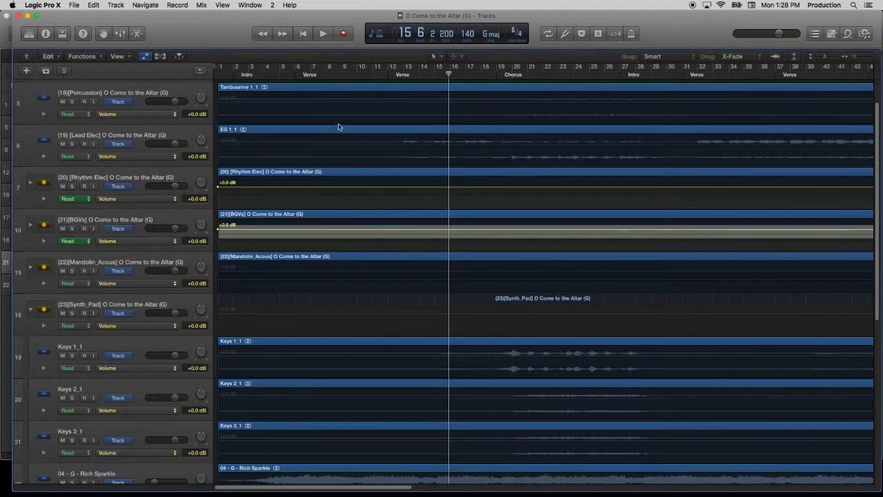
left_click(303, 33)
scroll(122, 337, "down", 5)
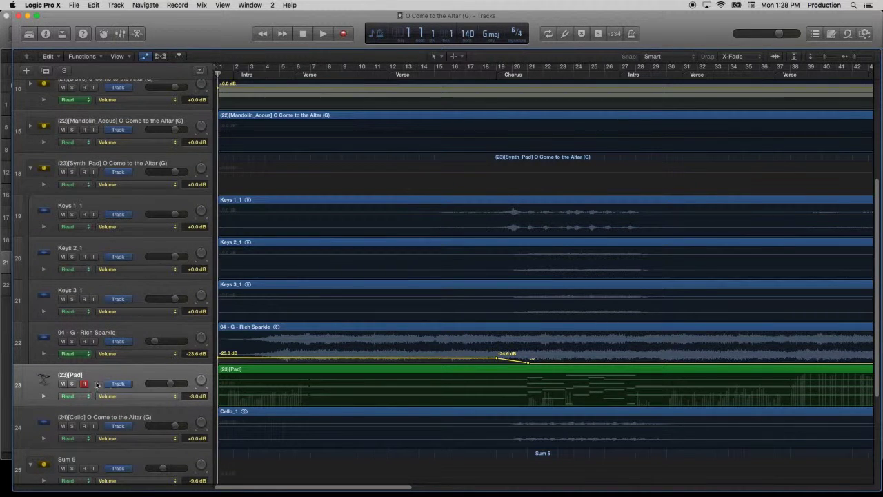
left_click(72, 383)
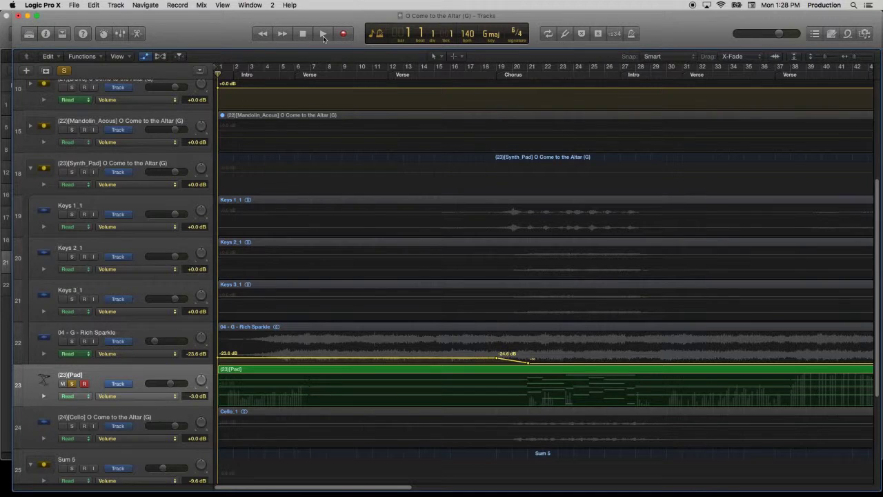
left_click(322, 34)
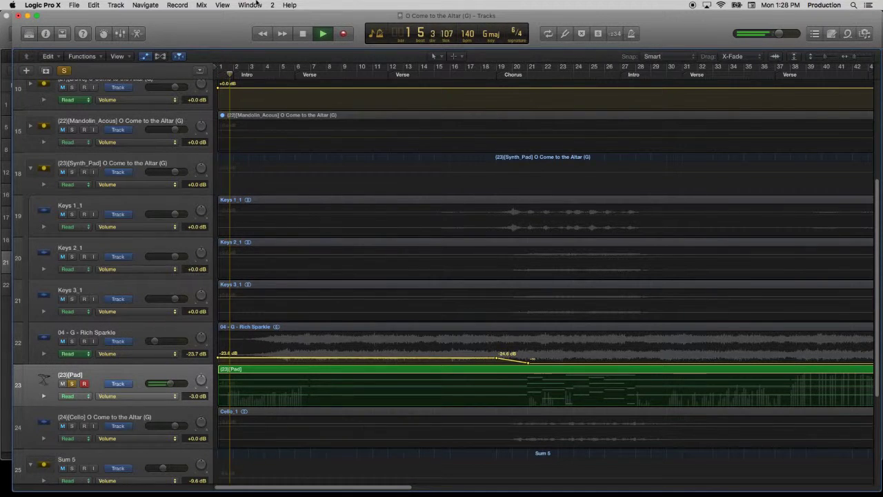
key("space")
Create a volume automation fade-in on the (23)[Pad] track, rising from -∞ dB at the song start to -3.0 dB at about bar 2.
left_click(144, 57)
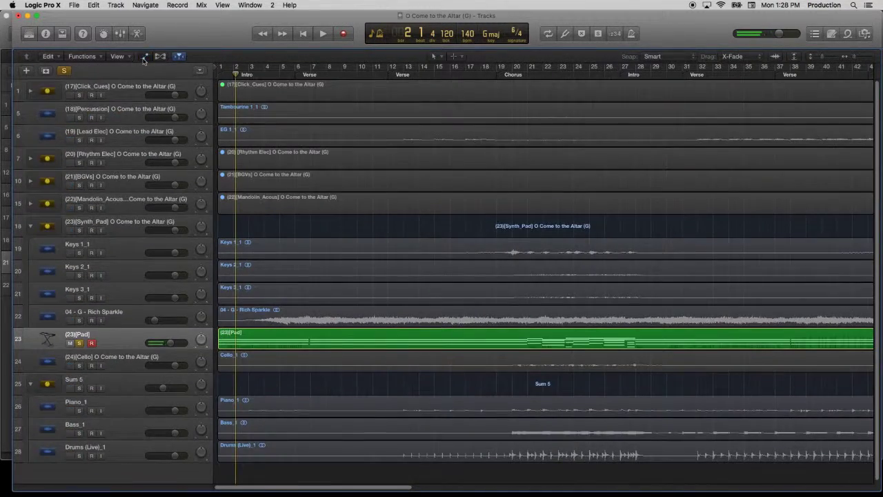
left_click(144, 56)
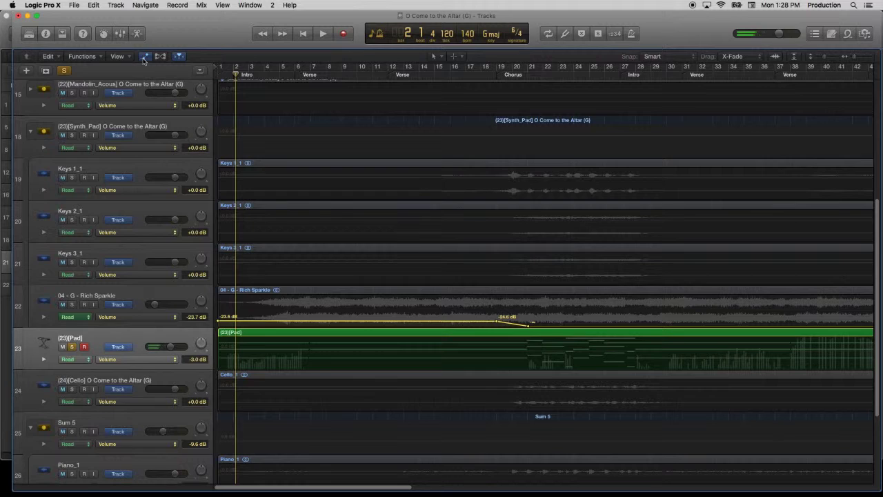
left_click(247, 353)
left_click_drag(218, 350, 221, 383)
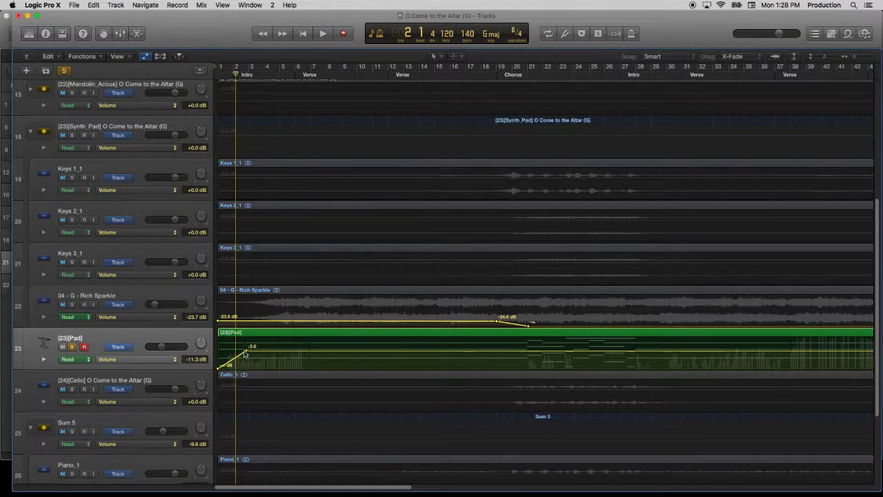
left_click_drag(246, 351, 240, 351)
Show the Library with the user patches for the (23)[Pad] track.
left_click(27, 69)
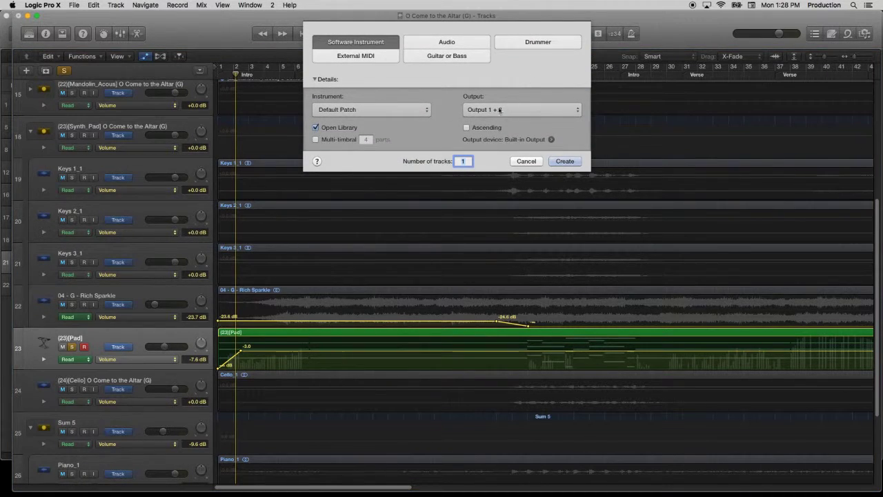
left_click(527, 161)
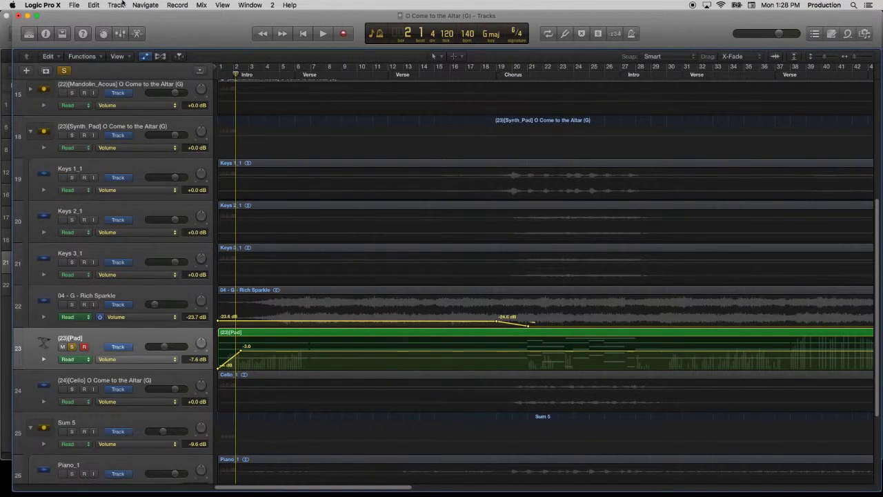
left_click(29, 33)
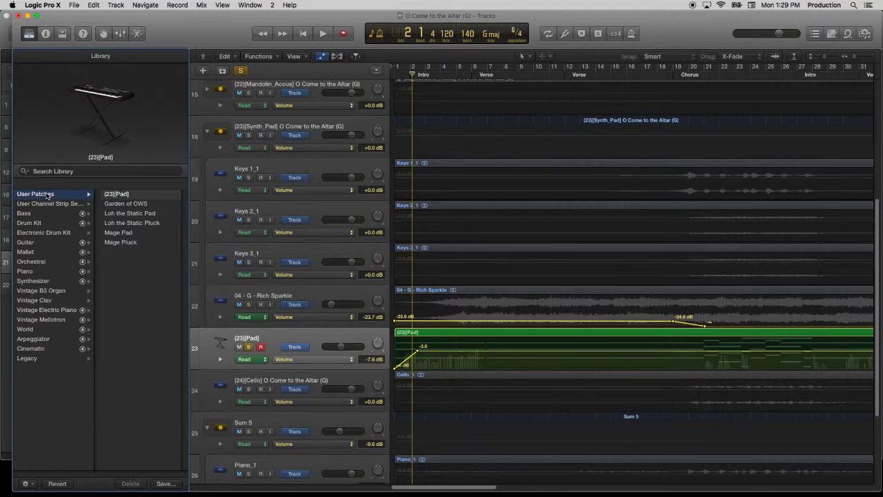
Move the (23)[Pad] track above 04 - G - Rich Sparkle in the Synth_Pad stack and restore the original order.
left_click_drag(317, 335, 320, 303)
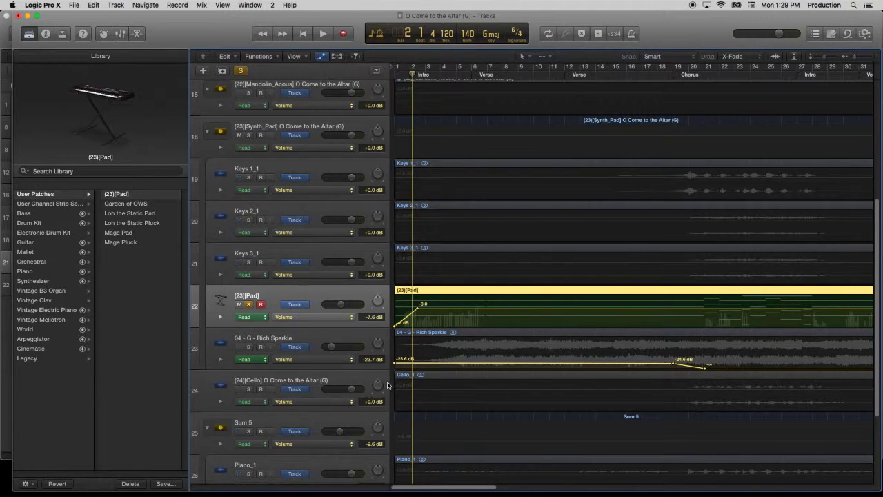
left_click_drag(311, 345, 320, 303)
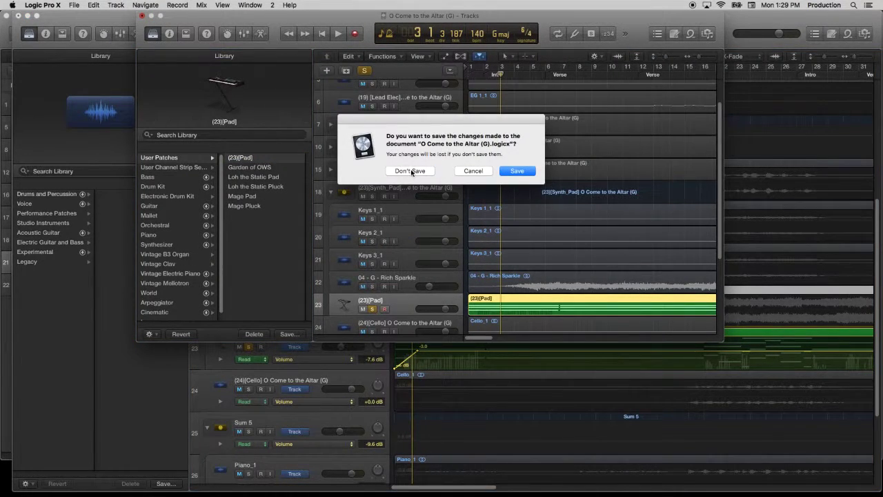
Close the smaller duplicate O Come to the Altar (G) project window without saving, and clear the solo in the remaining project.
left_click(411, 171)
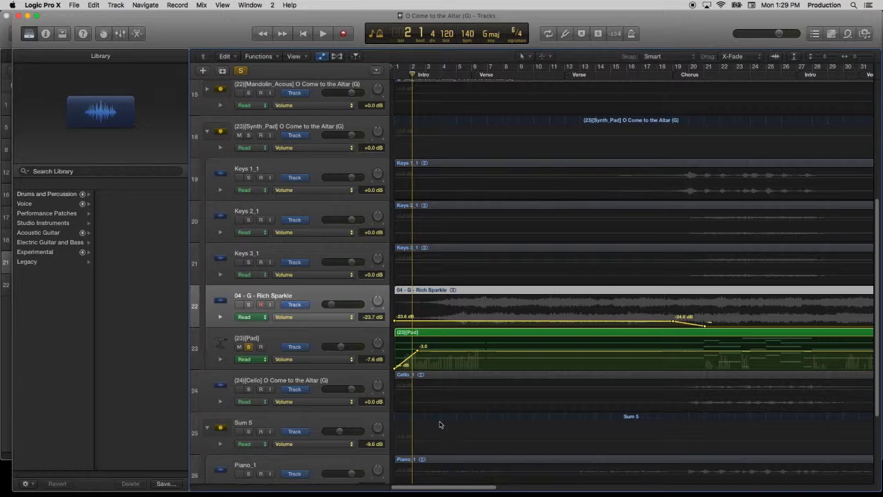
left_click_drag(460, 491, 544, 469)
left_click(242, 71)
scroll(513, 207, "up", 5)
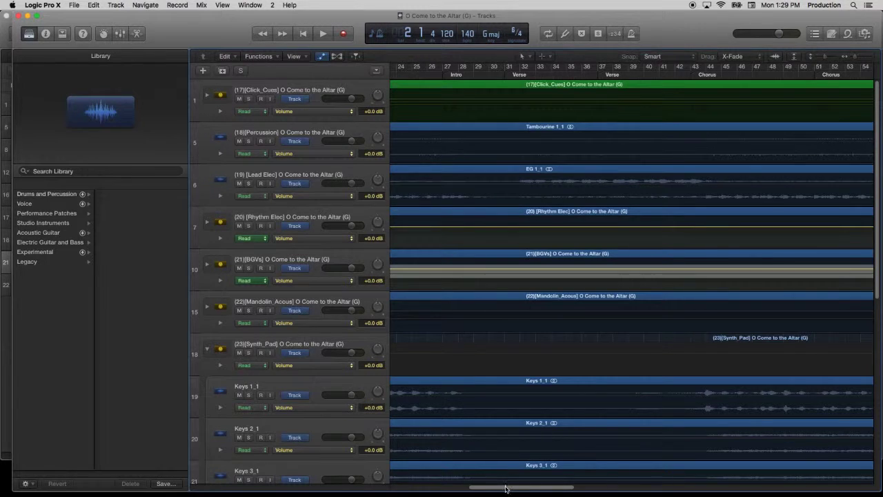
left_click_drag(506, 488, 371, 483)
Expand the (17)[Click_Cues] stack, hide track automation, and loop the Click and Accent regions.
left_click(205, 96)
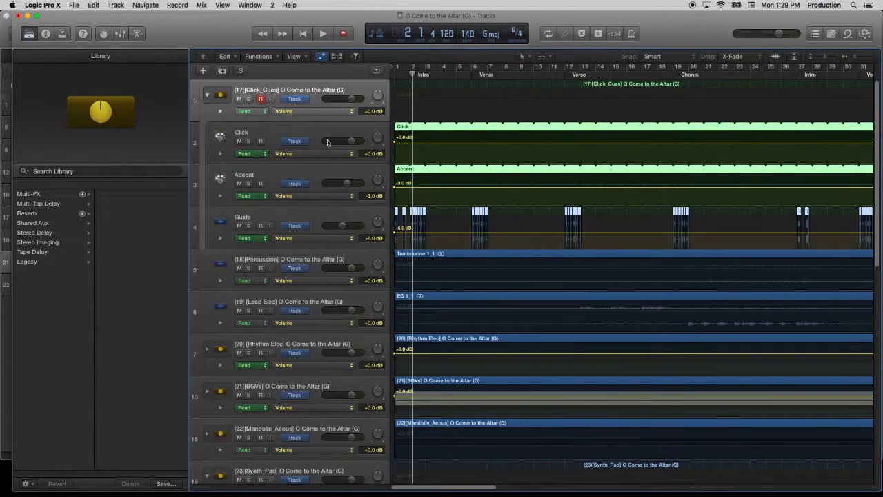
left_click(322, 56)
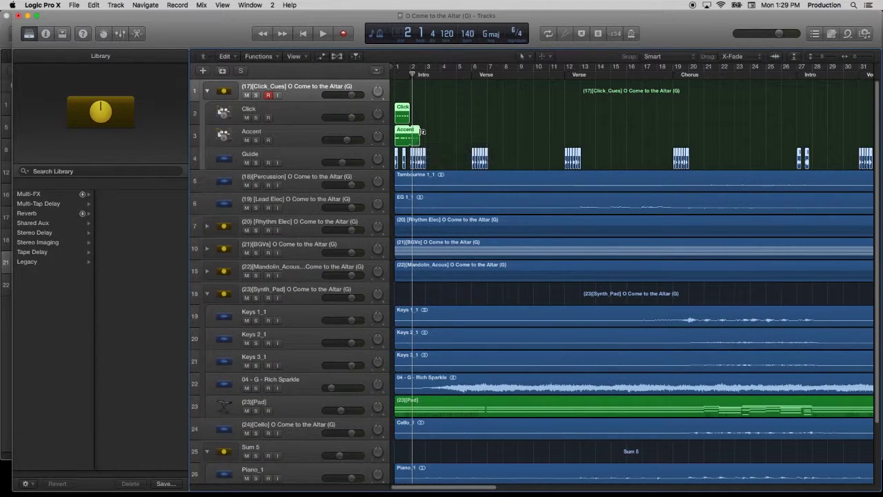
key("l")
Show the Click and Accent notes in the Piano Roll, and extend the Accent region's loop across the song.
double_click(402, 137)
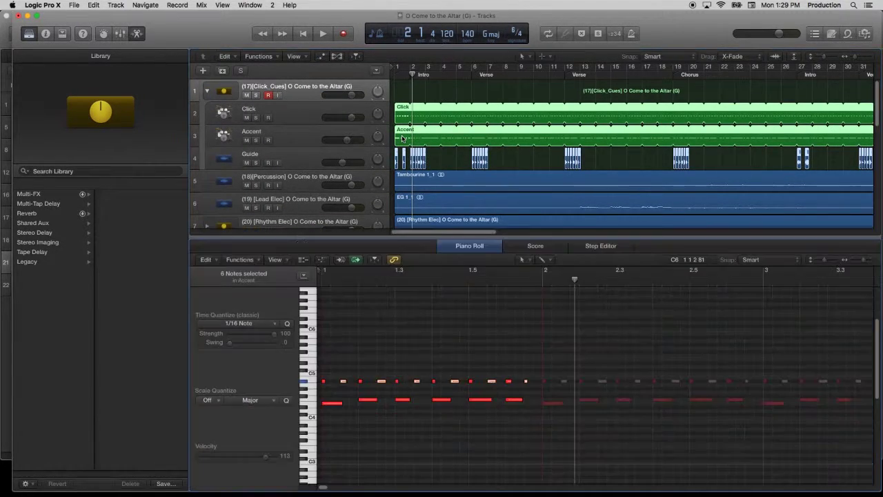
left_click(350, 375)
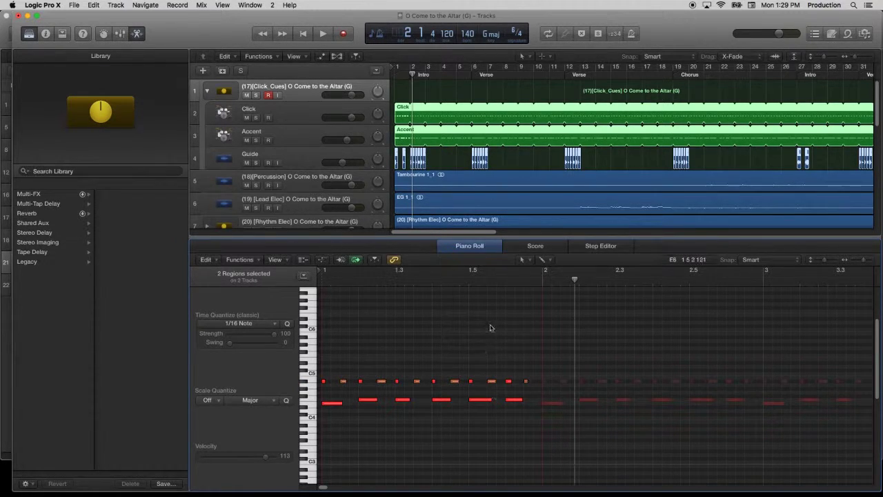
left_click(309, 120)
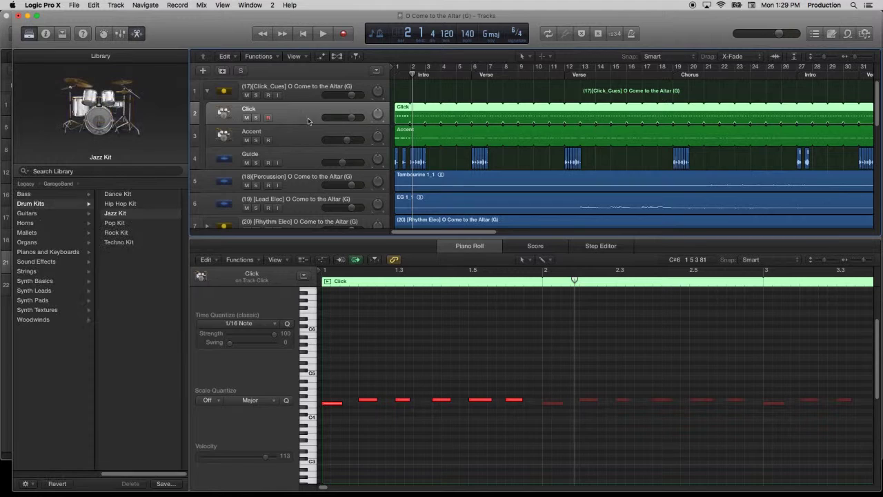
left_click(281, 93)
left_click(432, 133)
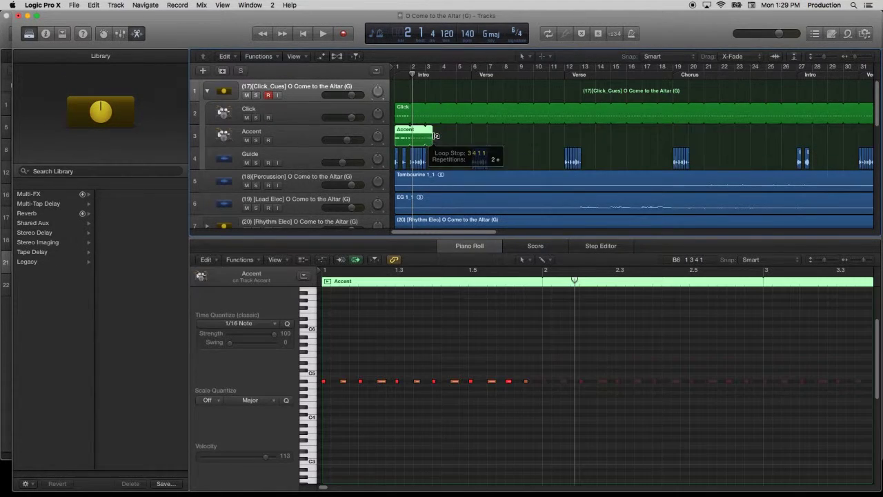
left_click(337, 135)
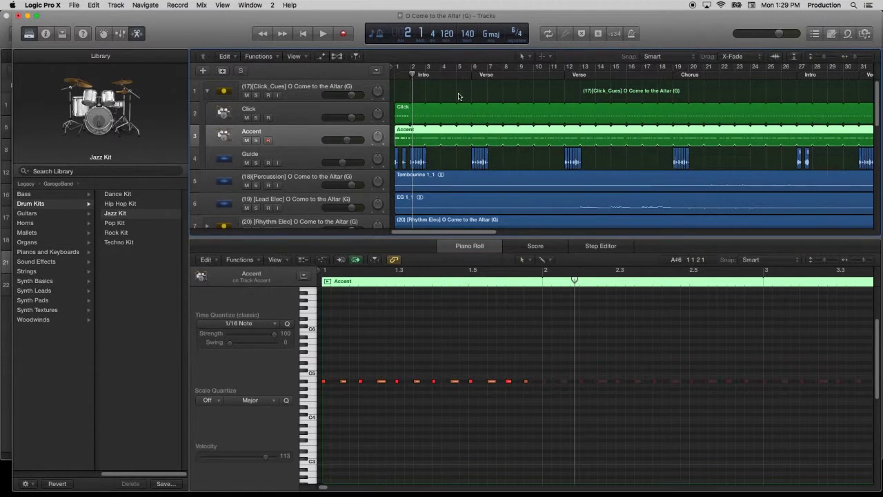
left_click_drag(465, 232, 648, 232)
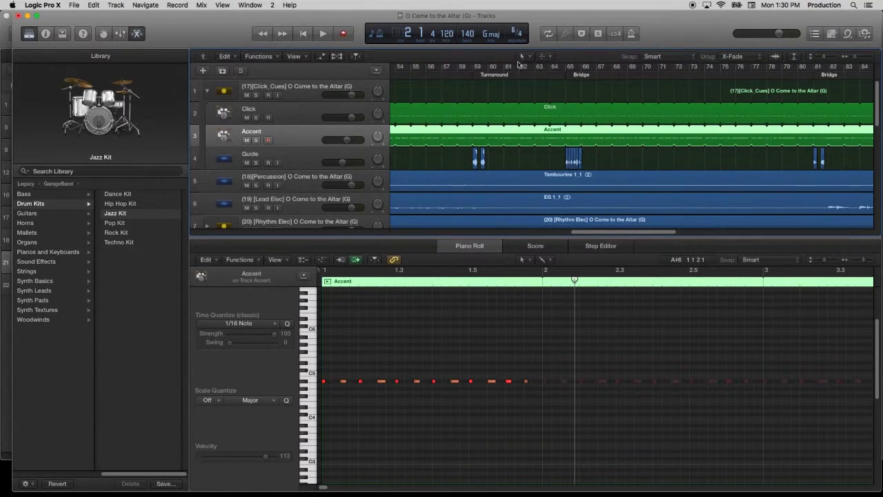
left_click_drag(611, 232, 455, 232)
Switch to the Open Up the Heavens (D) project, expand its (23)[Pads] stack, and show track automation.
scroll(536, 163, "down", 10)
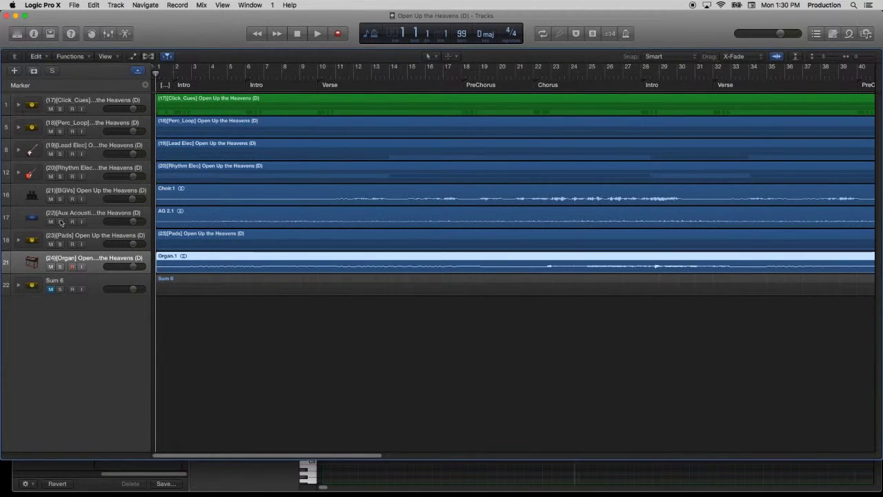
left_click(19, 240)
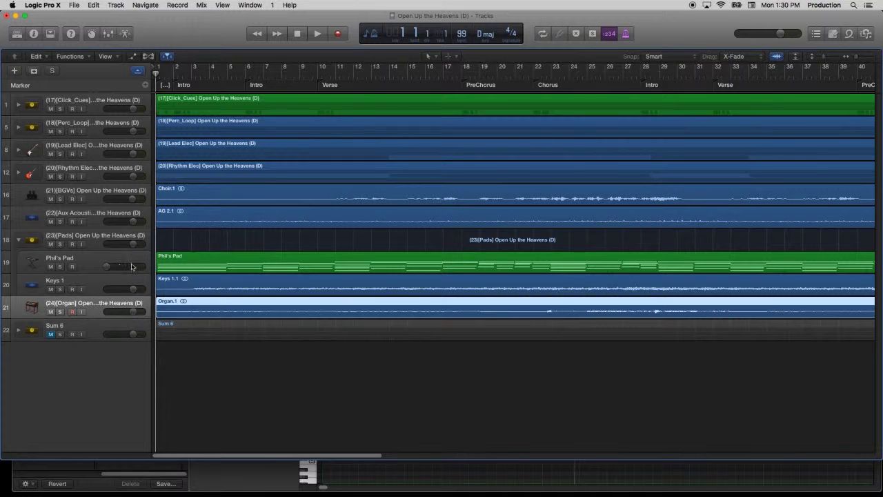
left_click(133, 57)
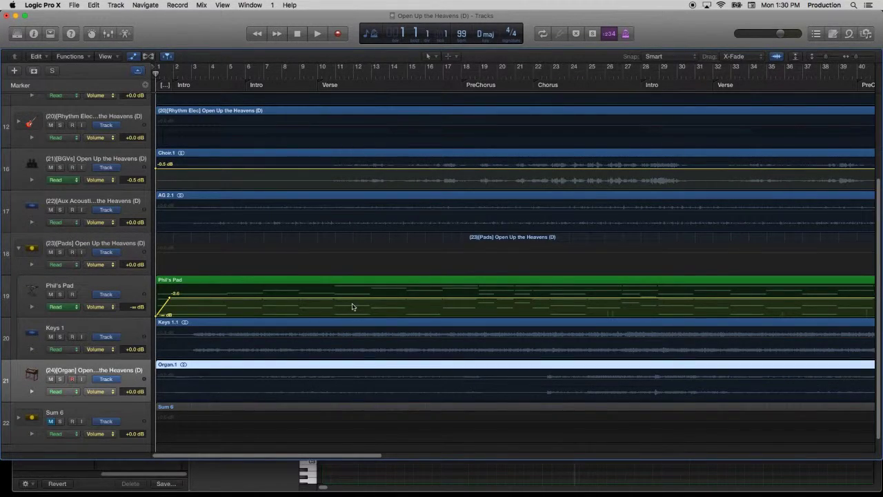
Set the Phil's Pad volume automation level after the opening fade-in to -3.0 dB.
left_click(329, 293)
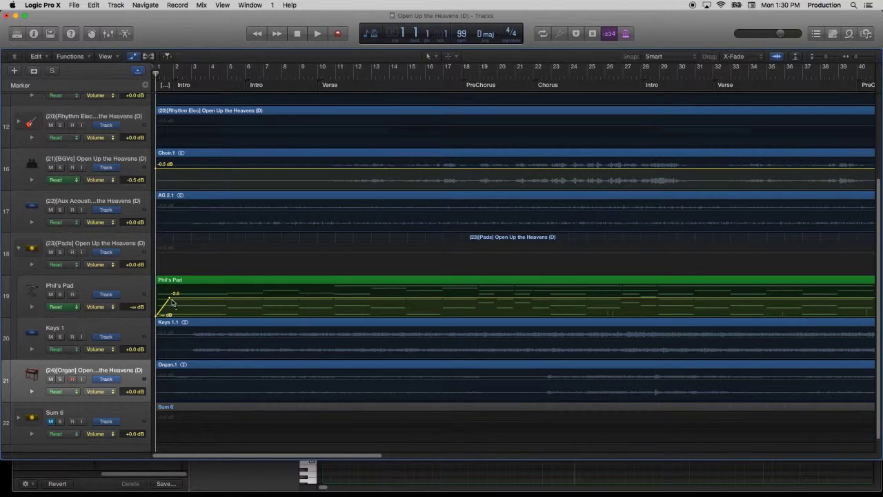
left_click_drag(170, 298, 171, 301)
left_click_drag(296, 458, 215, 430)
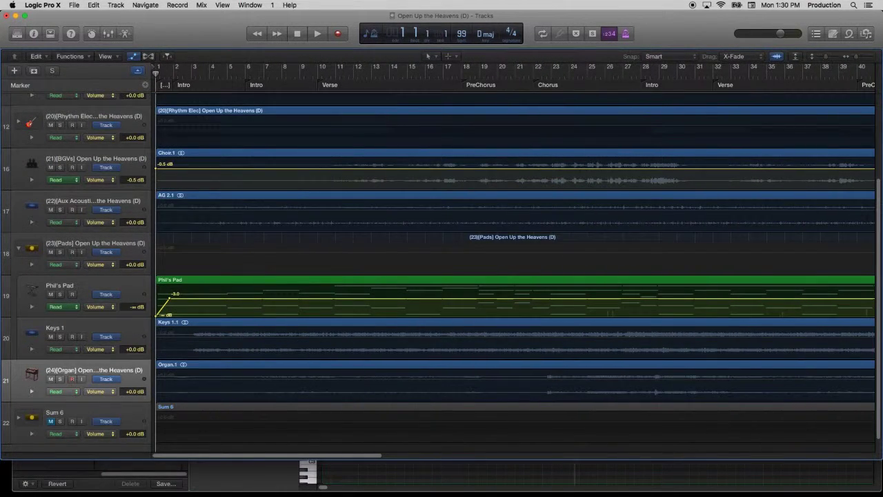
Export the (23)[Pads] track as a 16-bit CAF file with volume/pan automation, replacing the existing file in the Open Up the Heavens (D) folder.
left_click(94, 244)
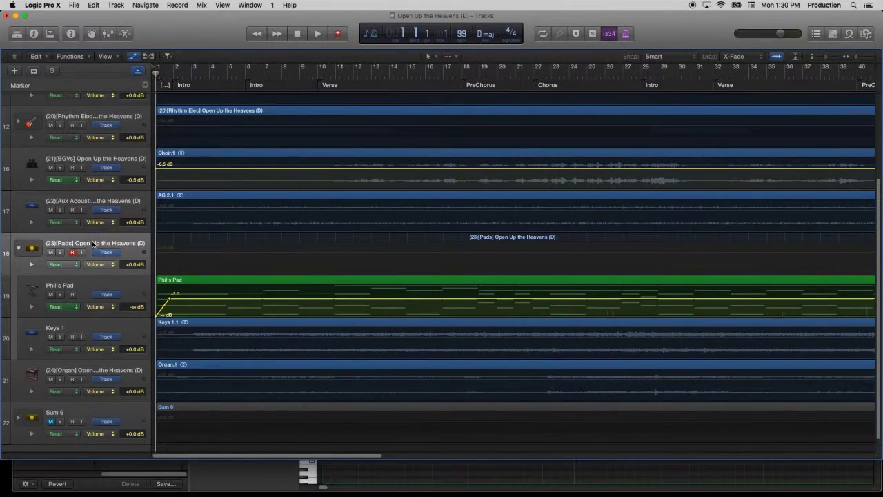
key("super+e")
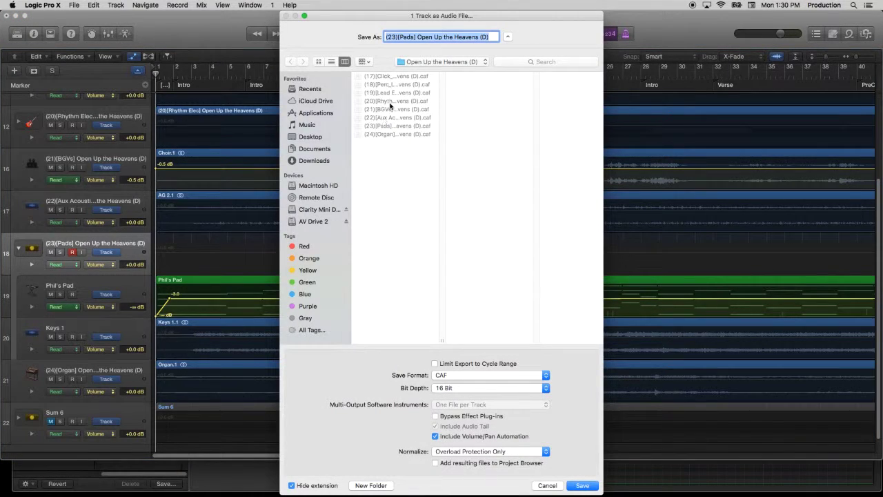
left_click(582, 486)
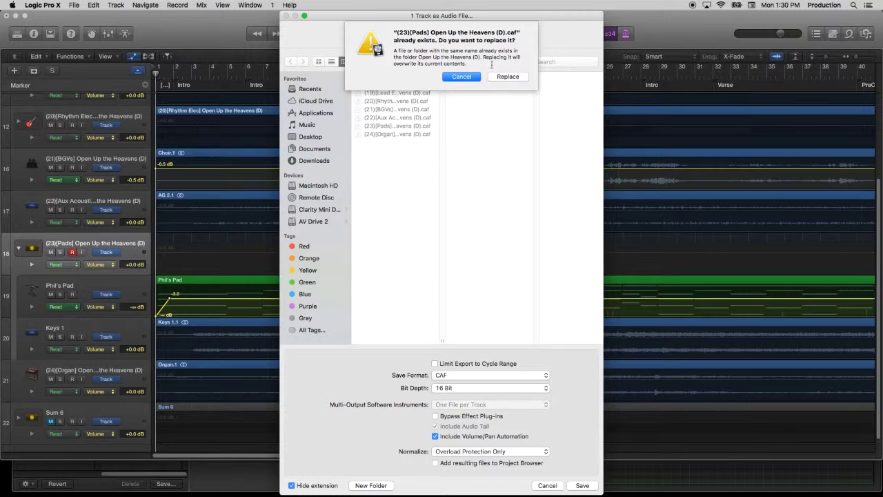
left_click(507, 76)
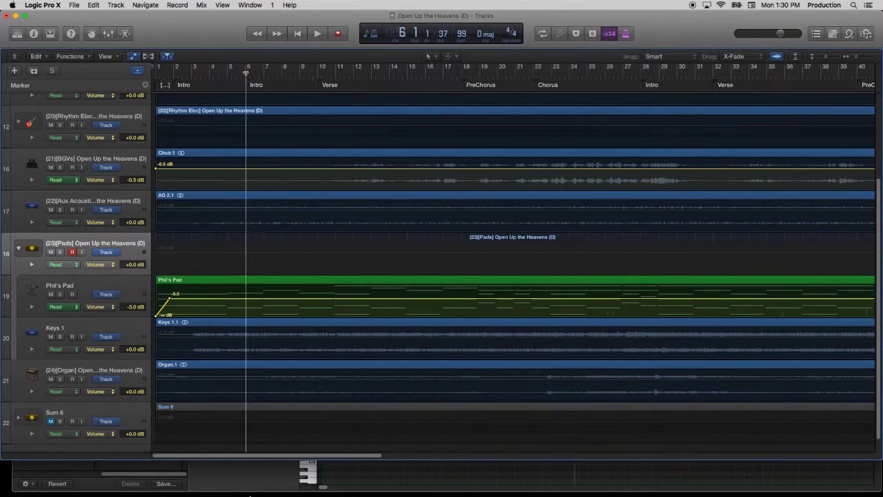
Check the January 29, 2017 service plan's song list in Planning Center in Safari, and return to Finder's O Come to the Altar folder.
key("super+Tab")
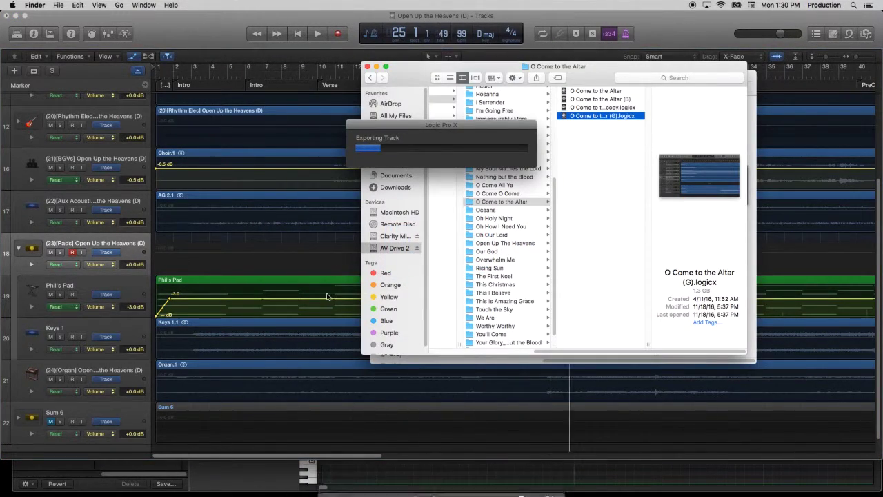
key("super+Tab")
key("Tab")
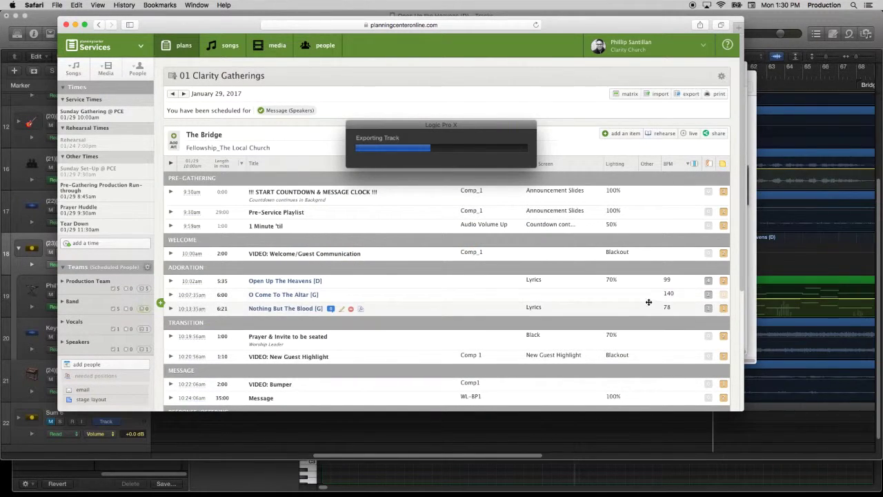
key("super+Tab")
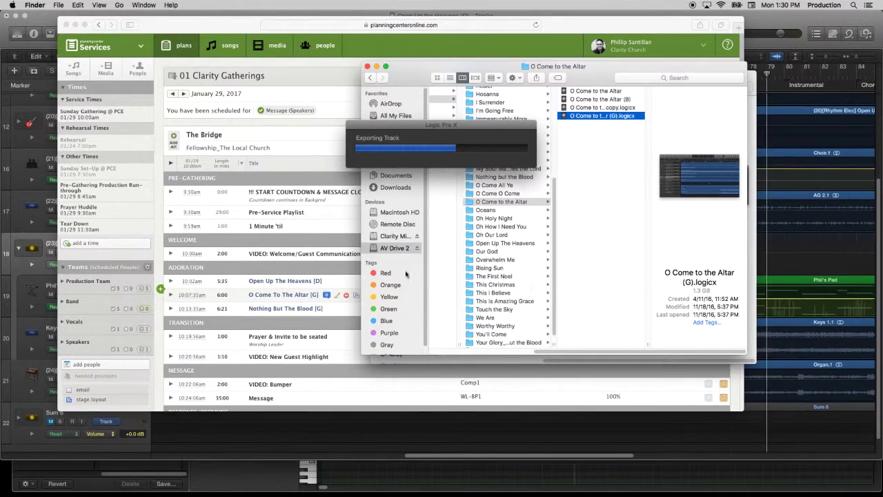
Switch to MainStage and open the recent concert Worship Tracks 2017.
key("super+Tab")
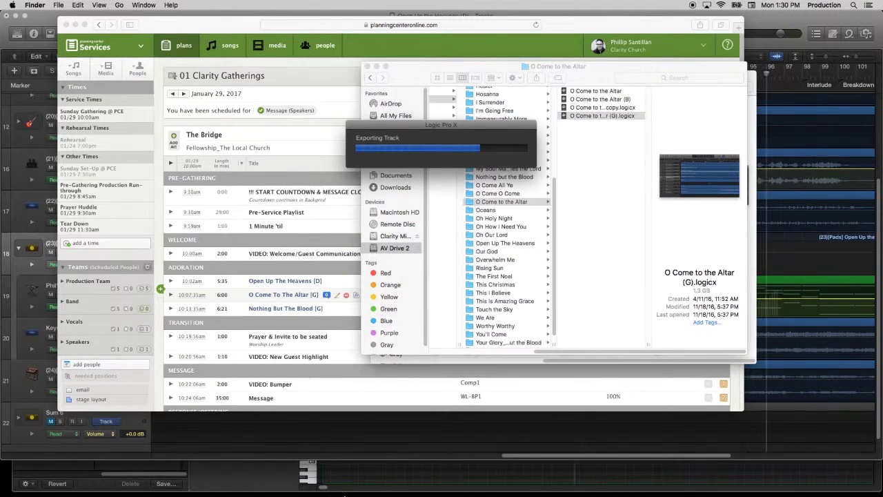
mouse_move(332, 487)
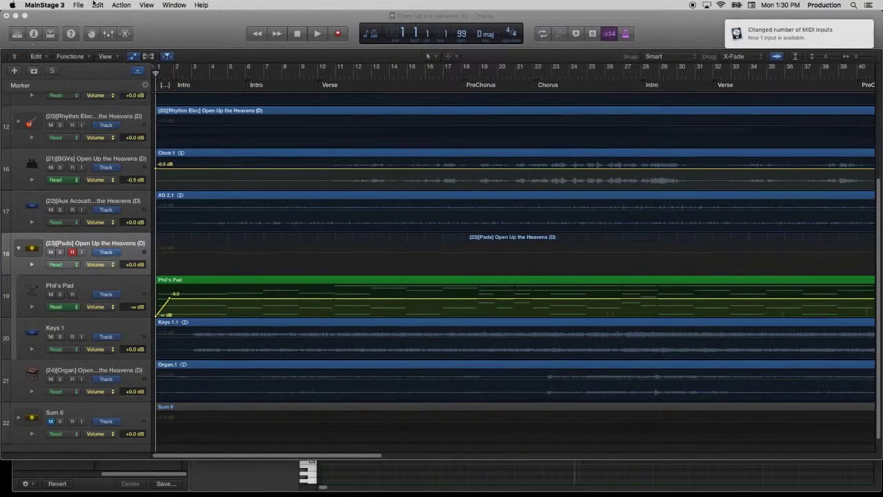
left_click(80, 4)
mouse_move(98, 32)
left_click(169, 33)
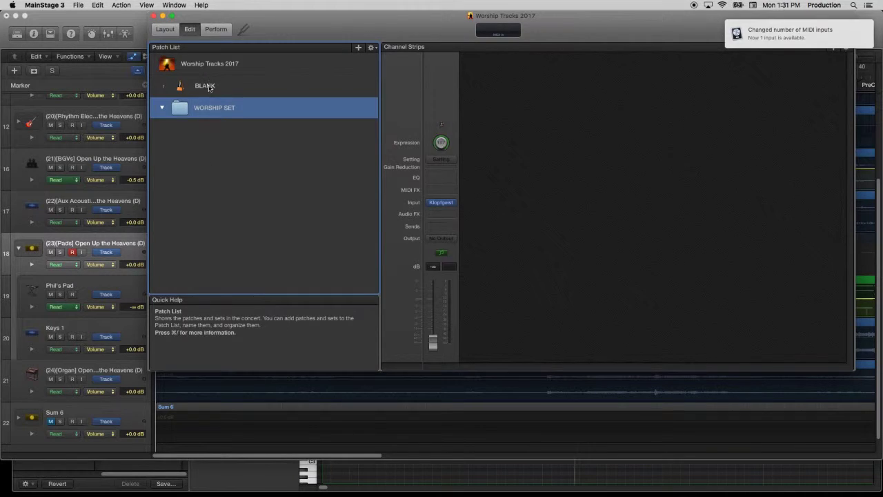
Duplicate the BLANK patch and place three copies of it inside the WORSHIP SET folder.
left_click(210, 88)
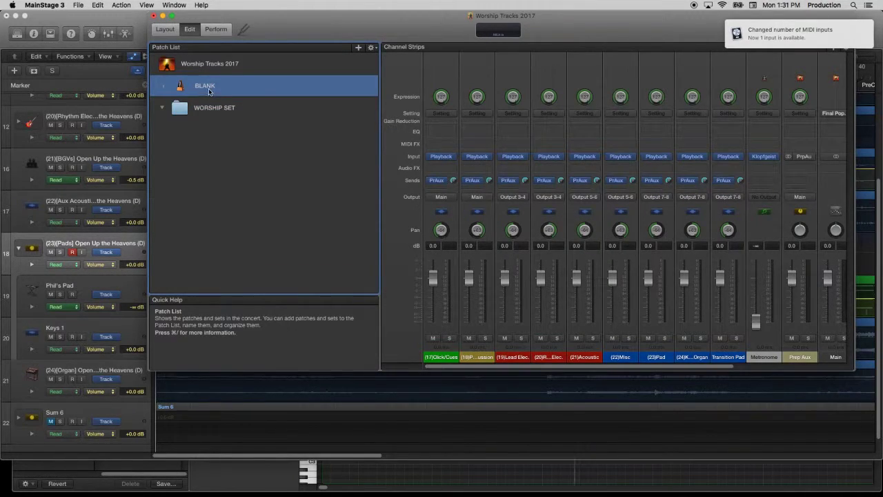
key("super+d")
left_click_drag(204, 109, 208, 131)
key("super+d")
key("super+d")
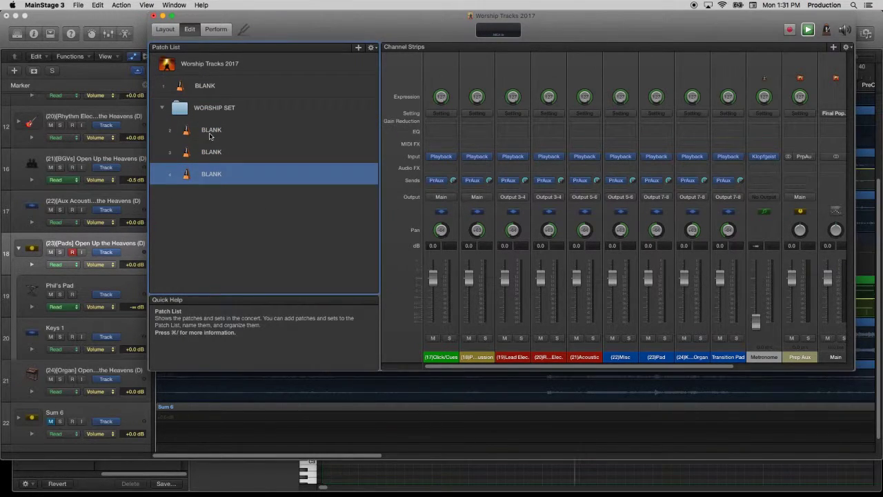
Select the first BLANK patch in WORSHIP SET, show the workspace, and display the patch's attributes.
left_click(210, 134)
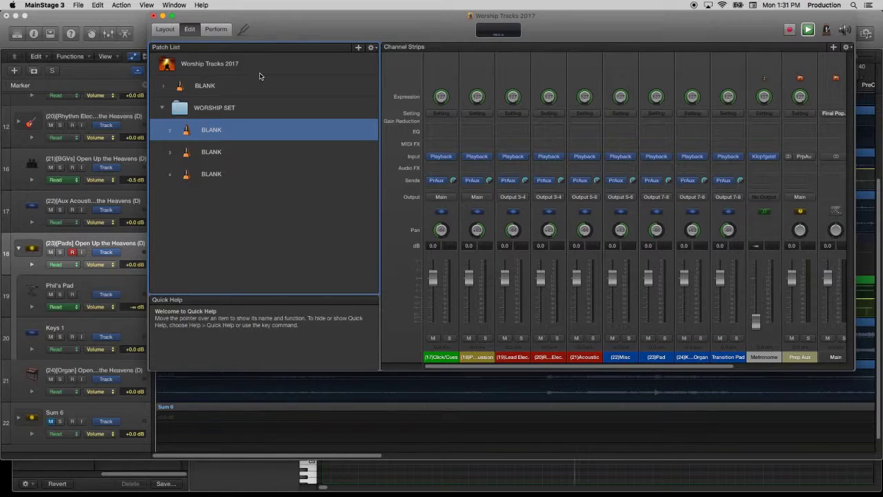
left_click(174, 5)
mouse_move(140, 5)
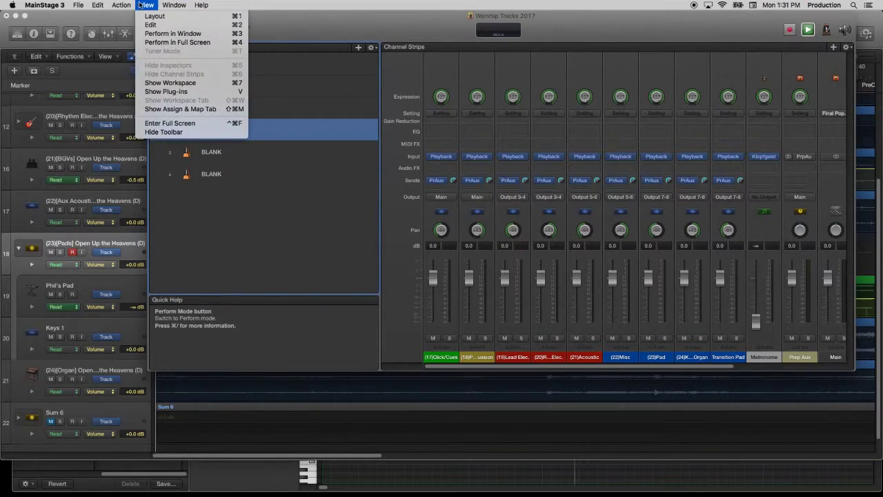
left_click(170, 82)
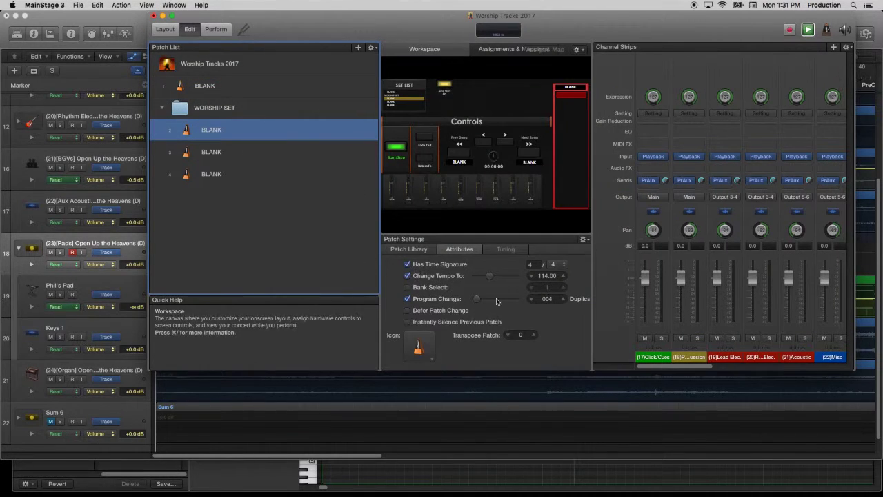
left_click(423, 251)
left_click(427, 249)
left_click(427, 249)
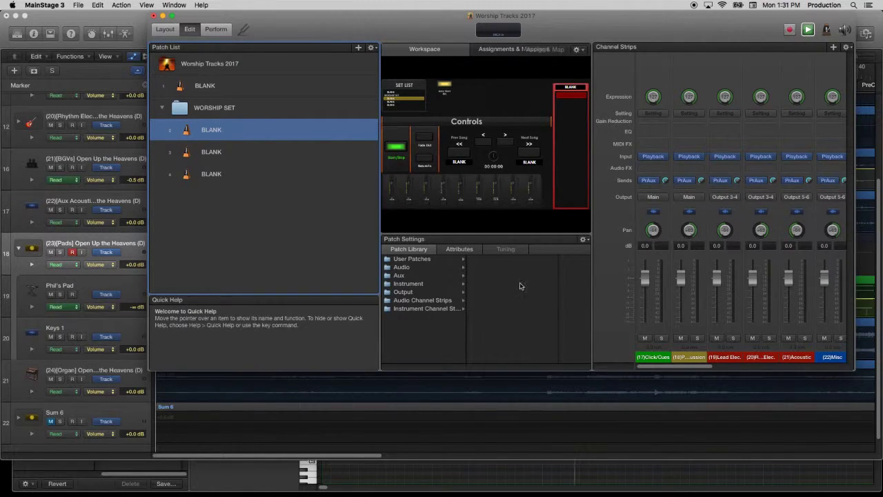
left_click(461, 249)
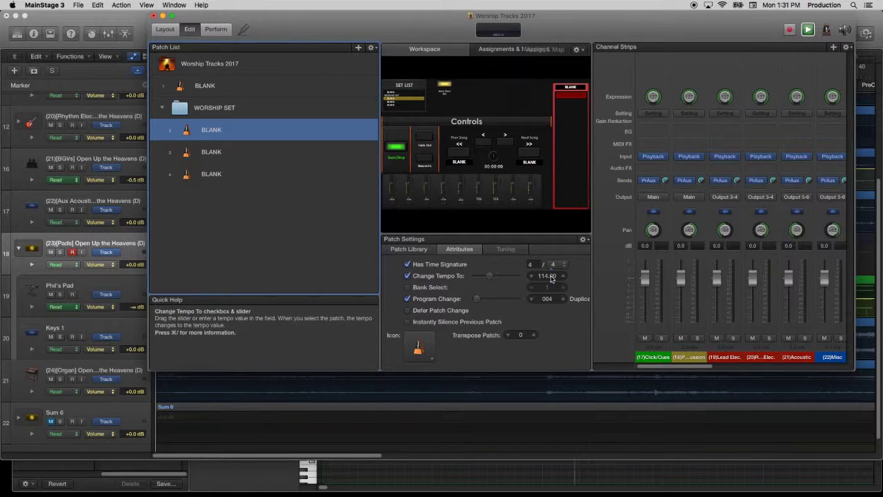
Rename the first WORSHIP SET patch as Open Up the Heavens and check the song's tempo in Logic.
double_click(221, 129)
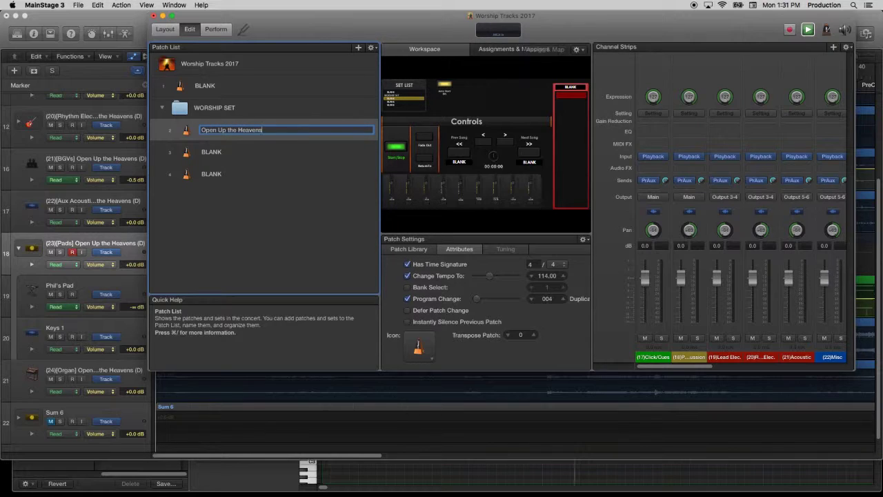
key("Return")
key("super+Tab")
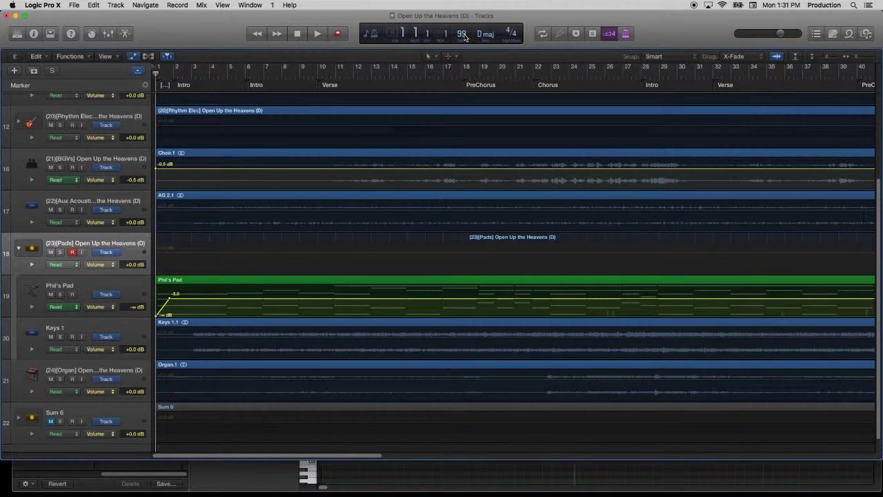
key("super+Tab")
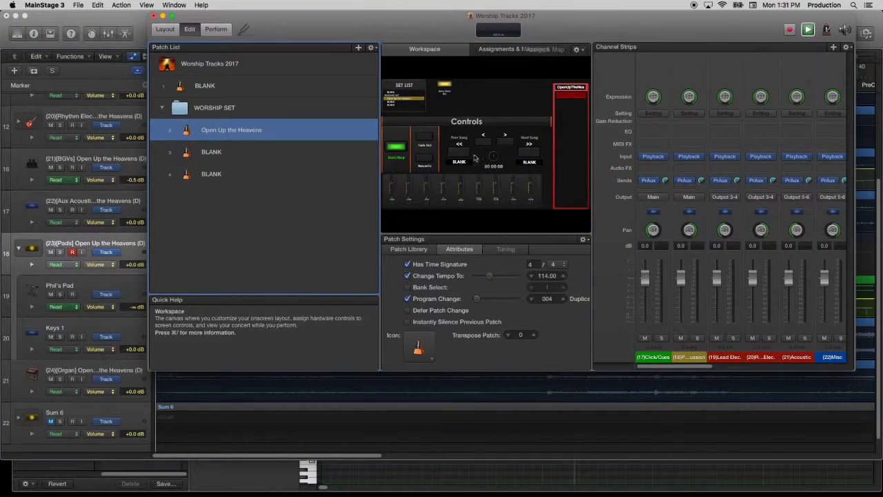
Set the Open Up the Heavens patch's tempo to 99 and its program change to 001.
left_click(547, 275)
type("99")
key("Return")
left_click(531, 299)
left_click(531, 298)
left_click(531, 299)
Rename the second WORSHIP SET patch as O Come to the Altar and check the song's tempo and time signature in Logic.
left_click(216, 153)
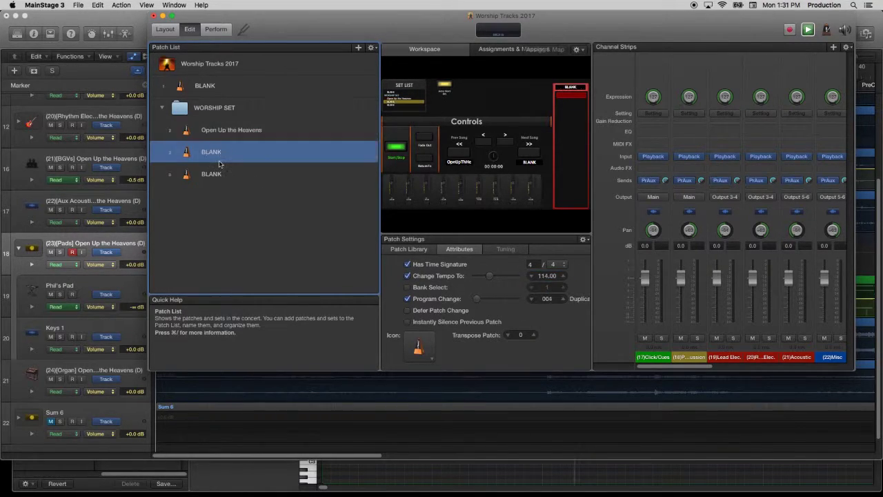
left_click(216, 154)
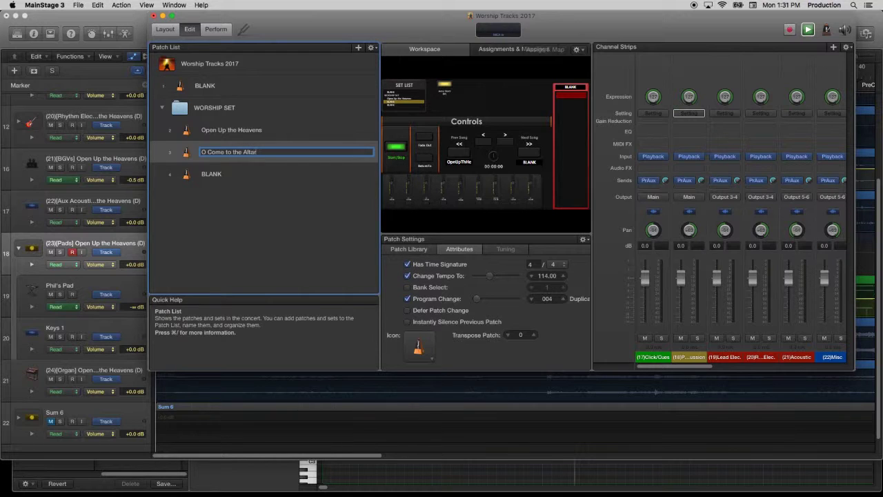
key("Return")
key("super+Tab")
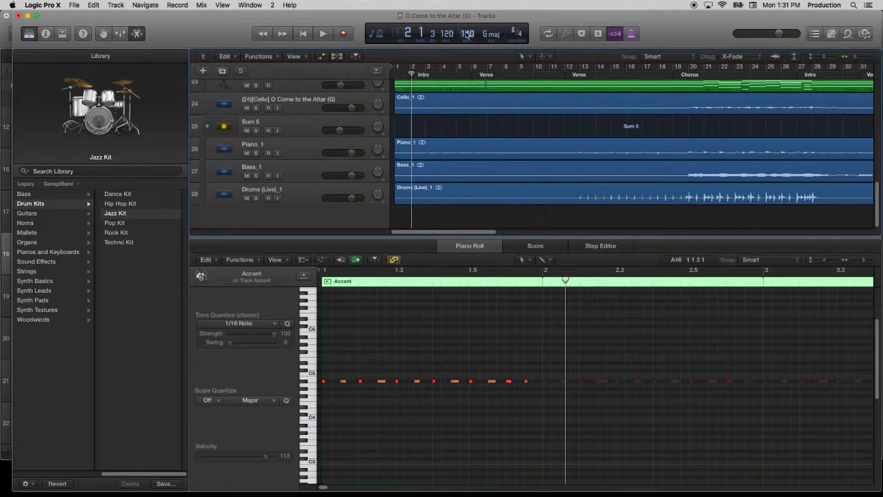
key("super+Tab")
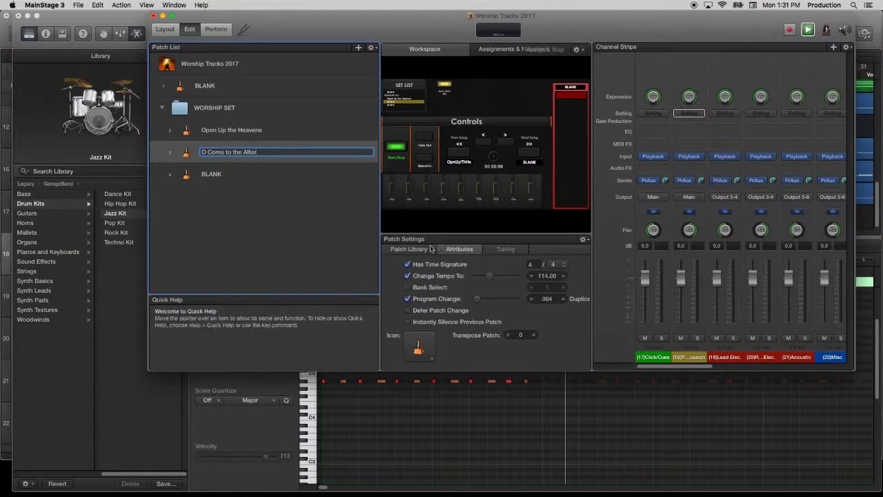
Give the O Come to the Altar patch a tempo of 140, a 6/4 time signature, and program change 002.
left_click(546, 276)
type("140")
key("Return")
key("shift+Tab")
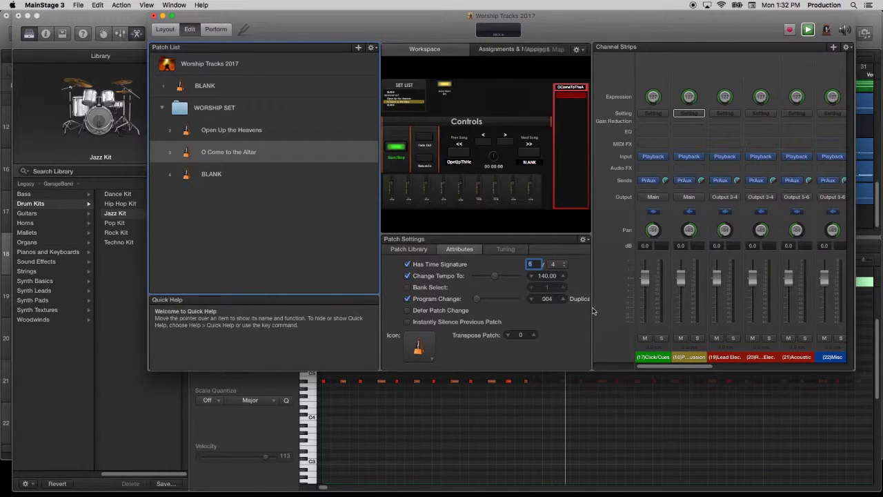
left_click(531, 301)
left_click(531, 301)
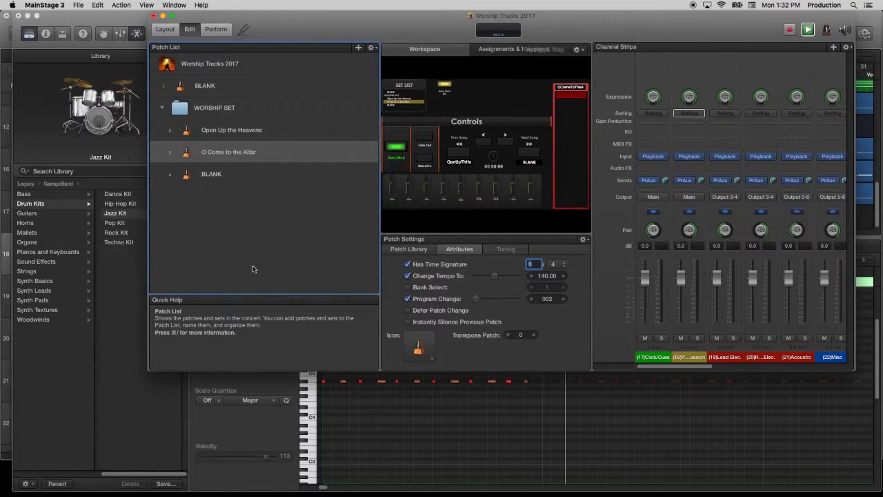
Look up the third song in Planning Center and rename the last WORSHIP SET patch as Nothing but the Blood.
left_click_drag(386, 15, 340, 127)
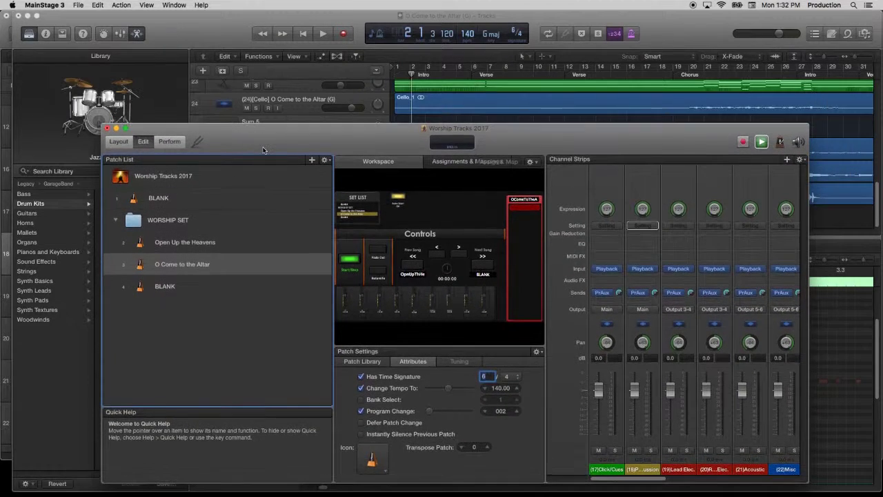
left_click_drag(527, 142, 530, 29)
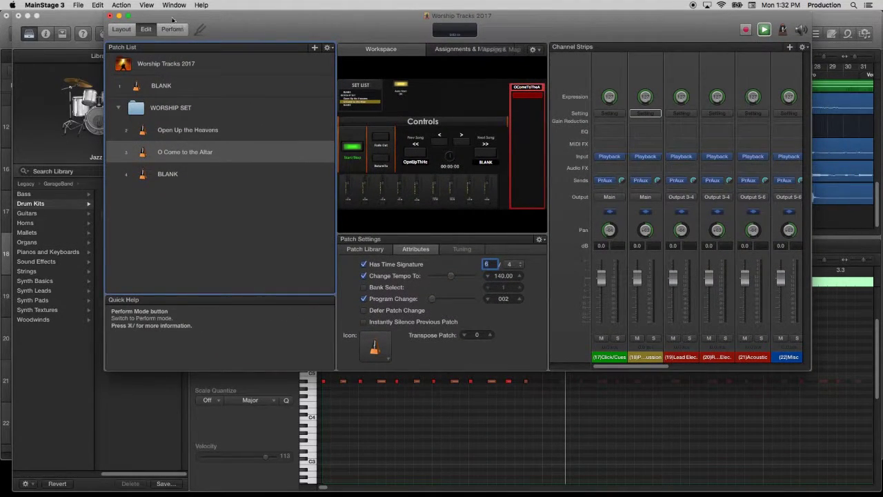
left_click(131, 162)
double_click(166, 174)
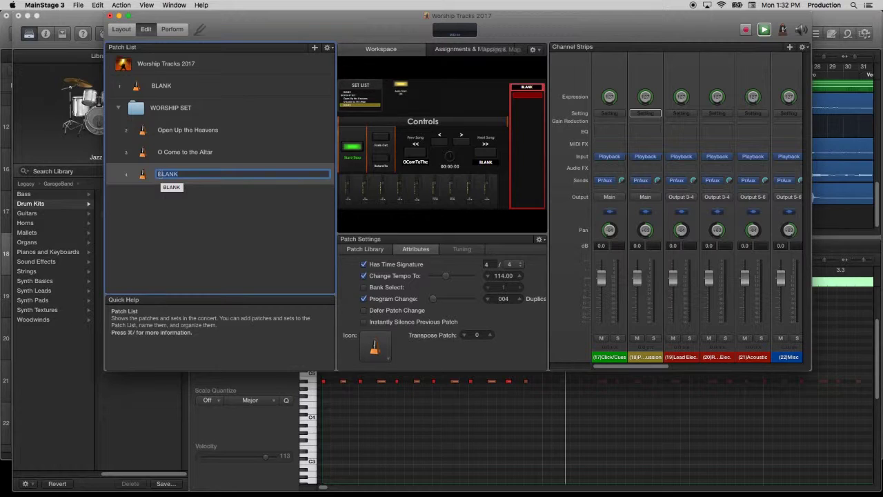
key("Return")
key("super+Tab")
key("super+Tab")
key("super+Tab")
key("super+Tab")
key("super+Tab")
key("super+Tab")
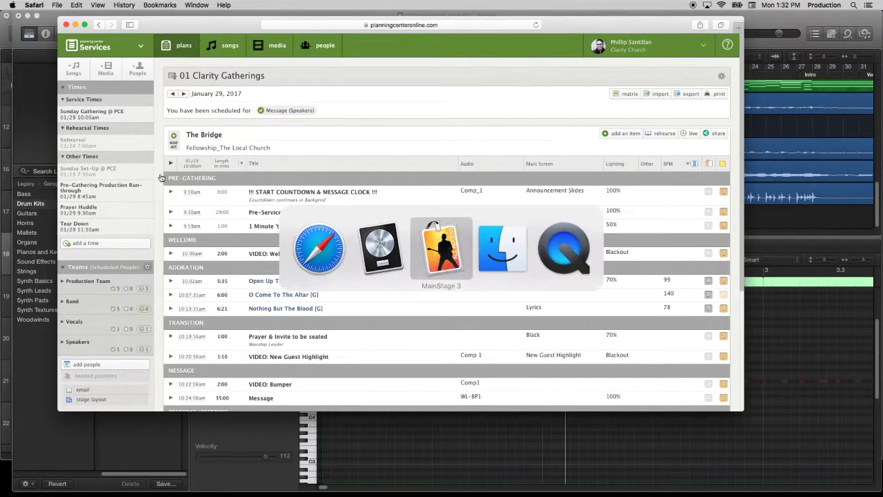
key("BackSpace")
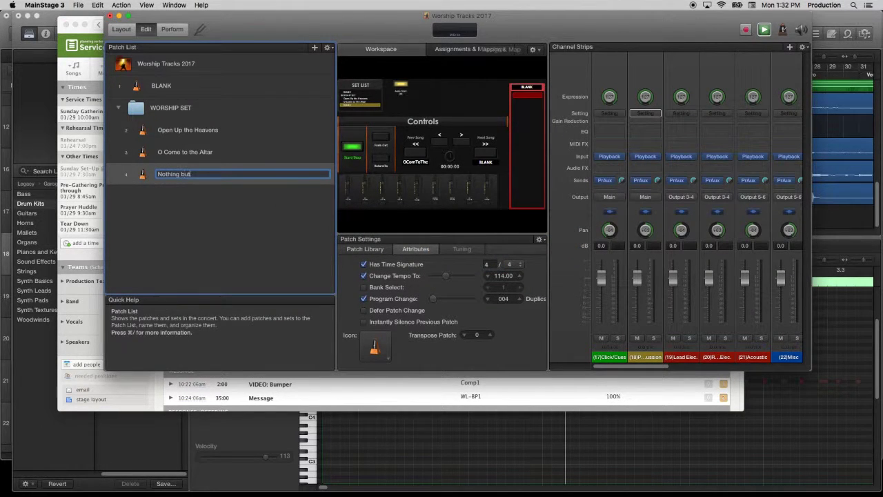
Check the third song's BPM in Planning Center and set its patch to tempo 78 and program change 003.
key("super+Tab")
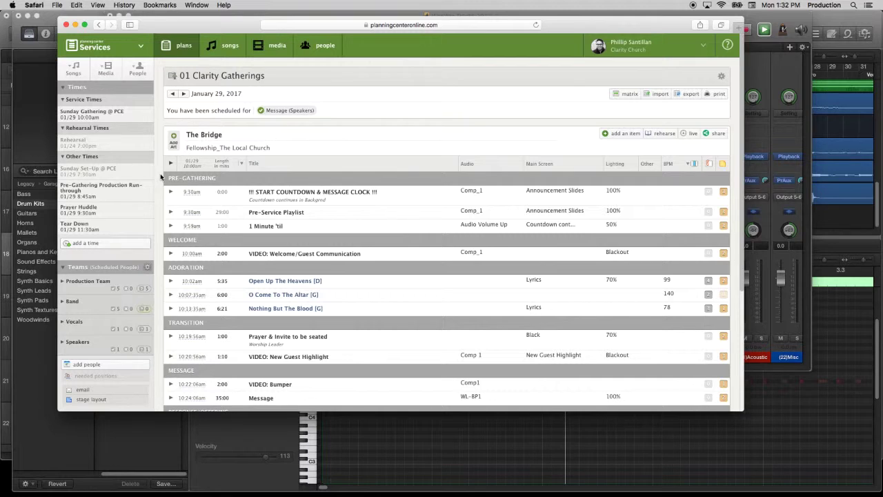
key("super+Tab")
left_click(504, 276)
type("78")
key("Return")
left_click(487, 298)
Review the O Come to the Altar and Open Up the Heavens patch settings, and save the concert.
left_click(271, 151)
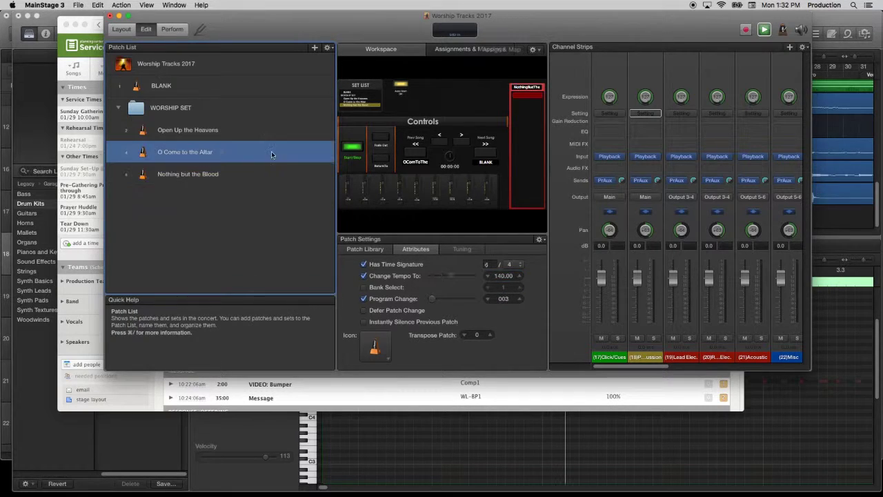
left_click(272, 134)
left_click(75, 4)
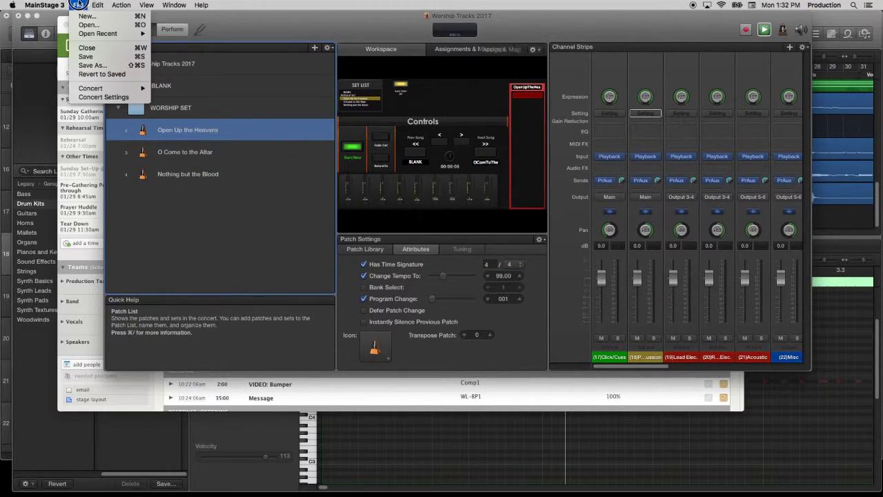
left_click(109, 57)
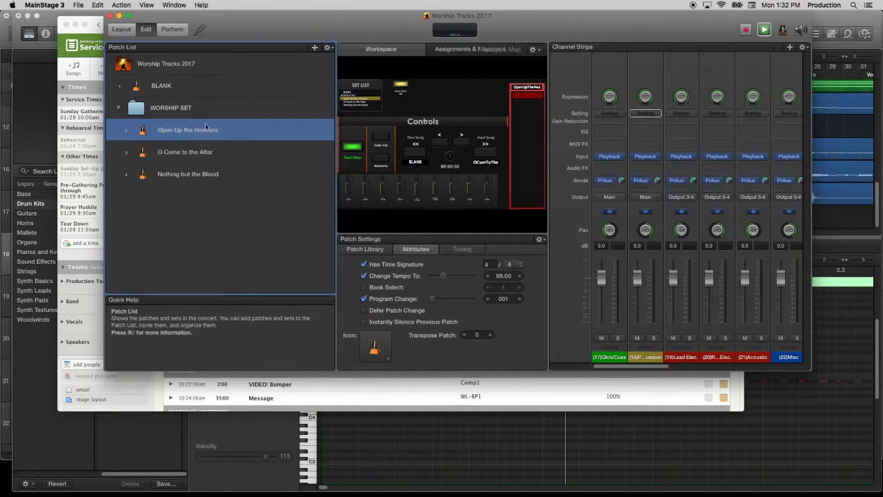
Switch to the O Come to the Altar (G) project in Logic and select its (23)[Synth_Pad] stack.
left_click(83, 364)
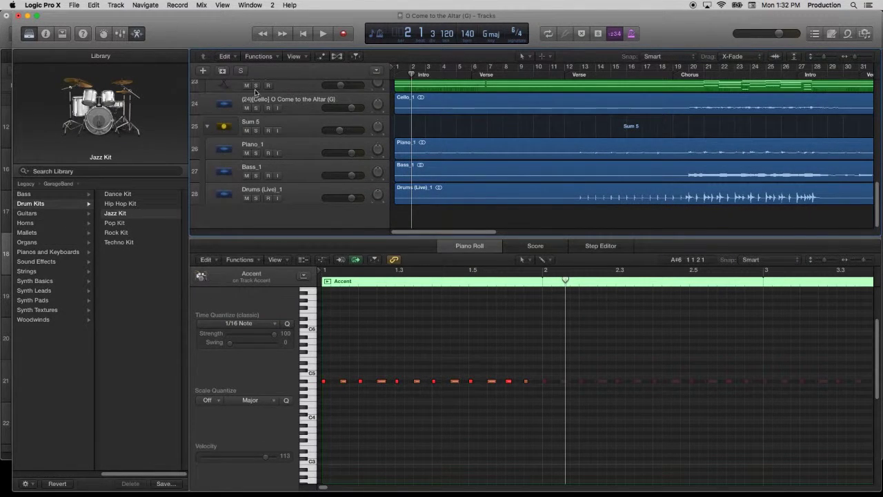
scroll(285, 143, "up", 10)
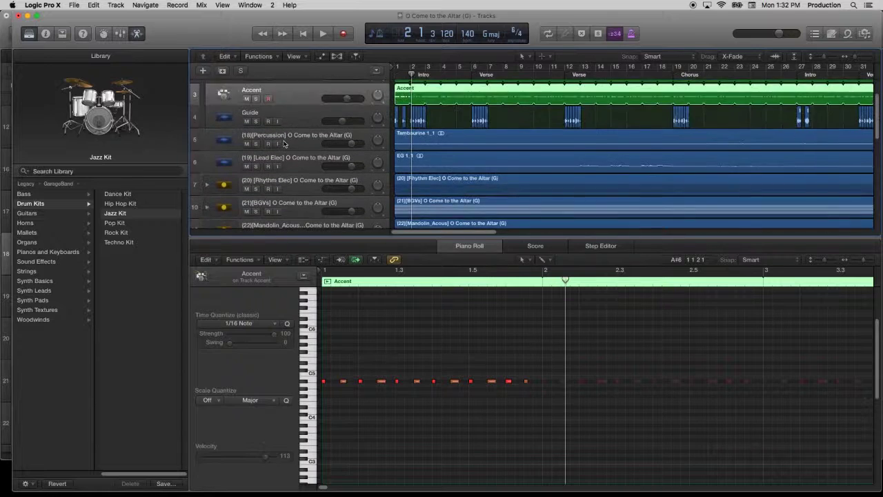
scroll(279, 217, "down", 8)
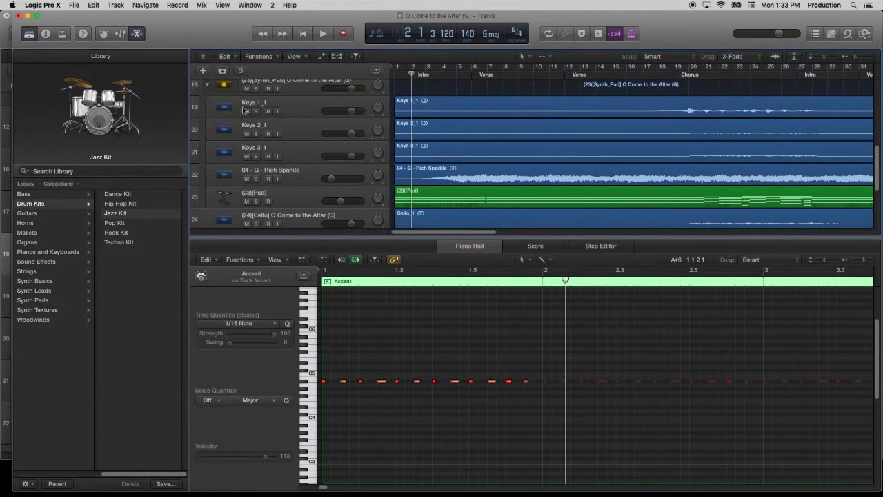
left_click(301, 88)
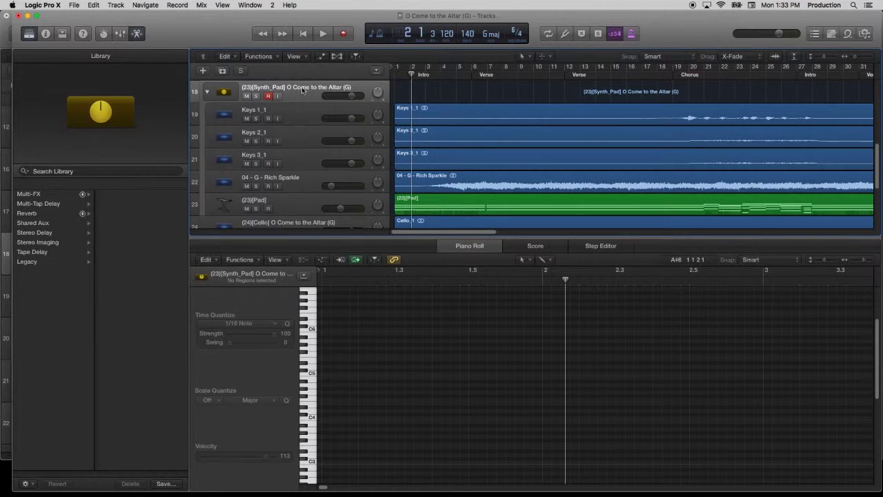
left_click(287, 94)
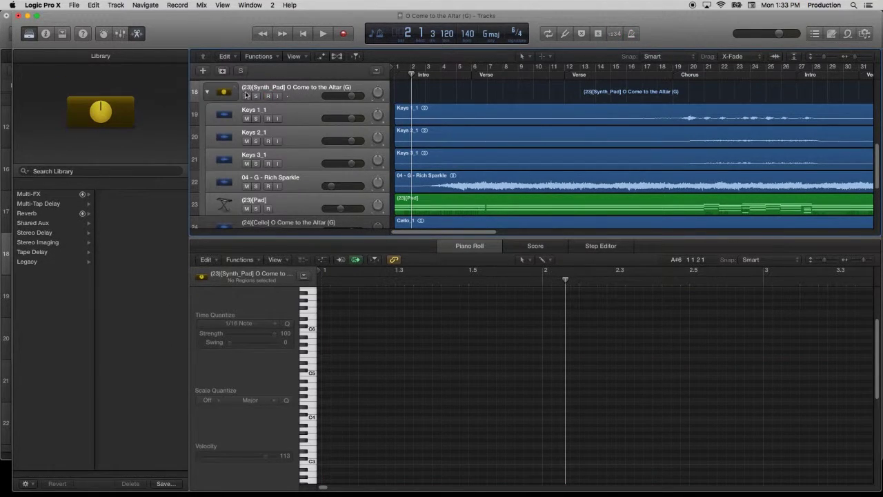
Add one software instrument track with the default patch directly below the (23)[Pad] track in the Synth_Pad stack.
left_click(415, 102)
left_click(304, 125)
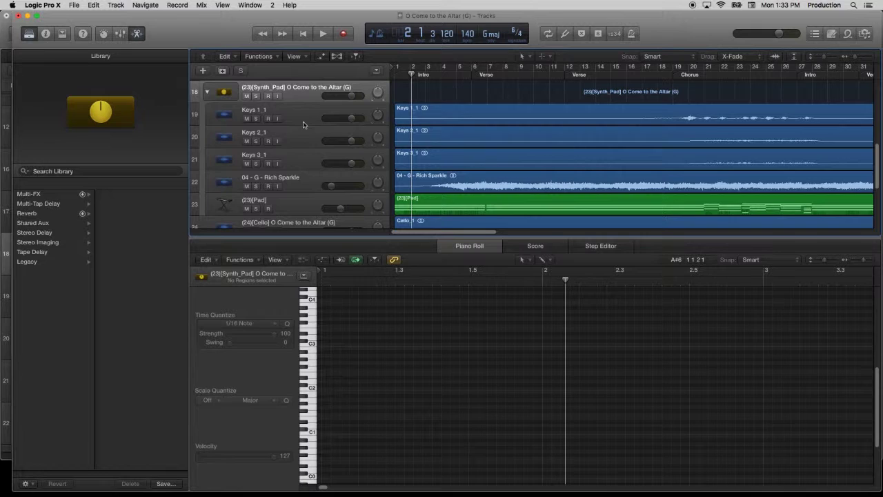
left_click(202, 71)
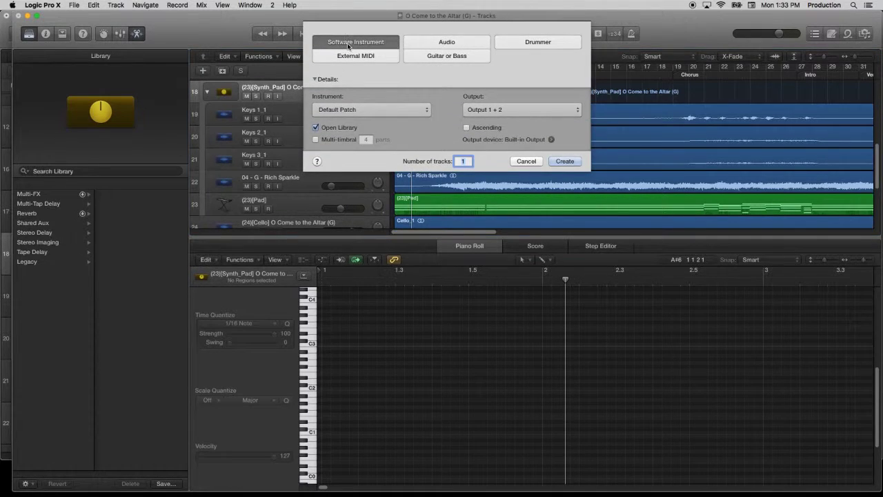
left_click(564, 162)
Check the patch used on the existing pad track, load the (23)[Pad] user patch on the new track, and return to the start.
left_click_drag(302, 209, 292, 192)
left_click(290, 192)
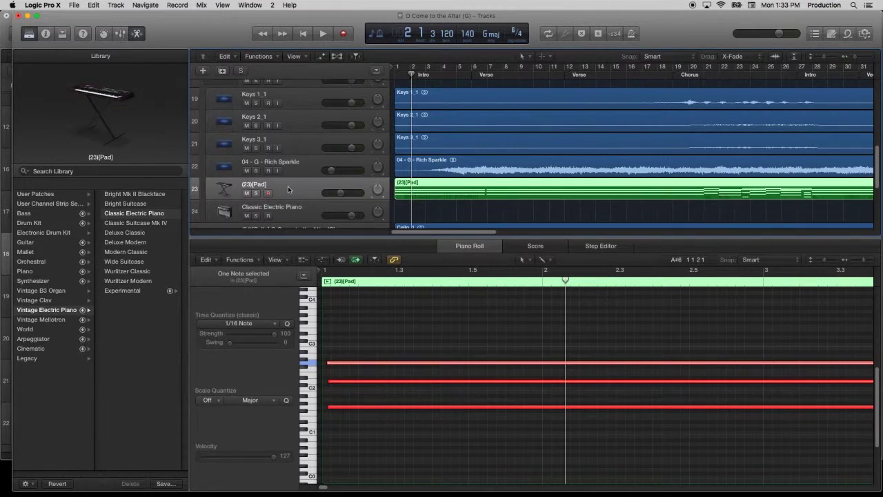
scroll(239, 168, "down", 1)
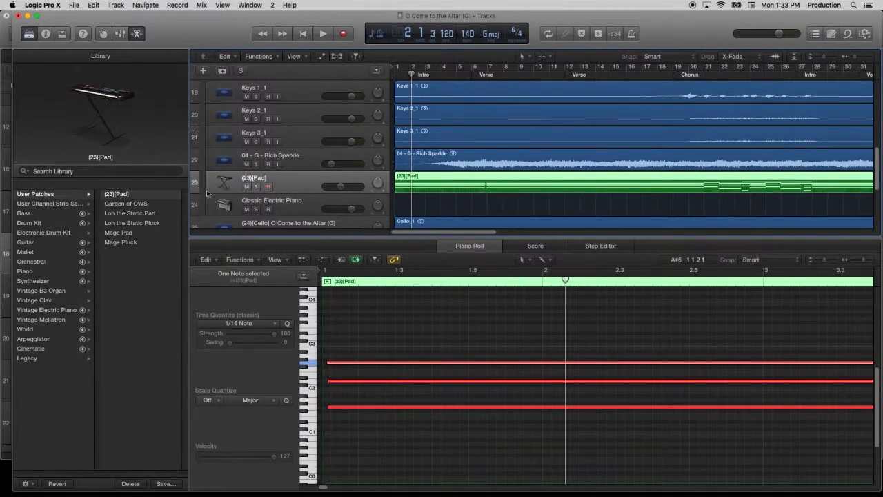
left_click(118, 194)
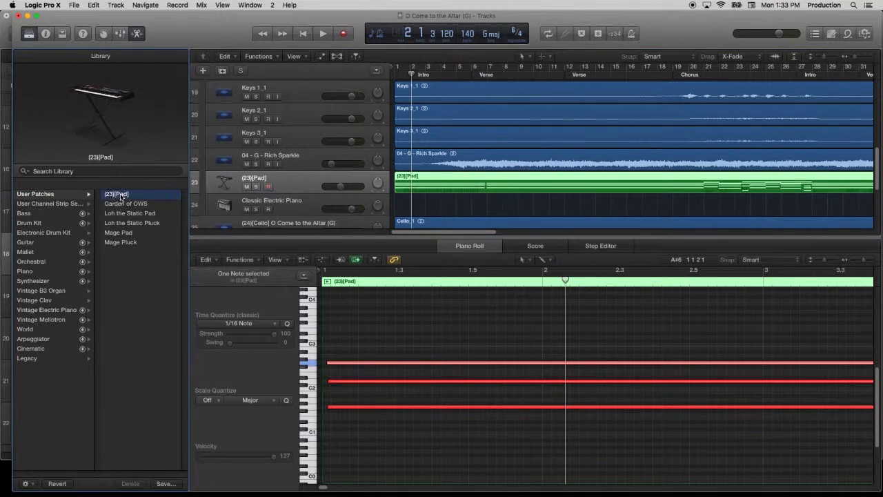
left_click(283, 205)
left_click(76, 196)
left_click(115, 195)
left_click(304, 34)
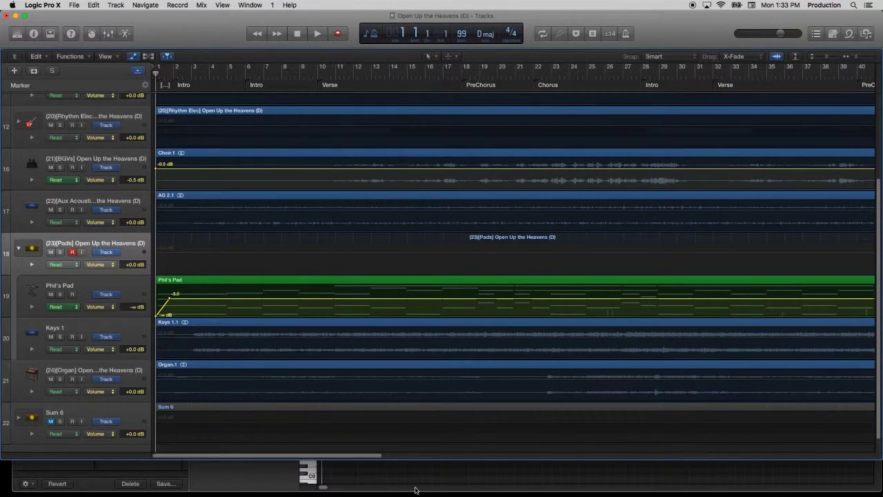
In the Open Up the Heavens (D) project, hide automation and copy the four-note final chord of the Phil's Pad region.
left_click_drag(346, 458, 839, 457)
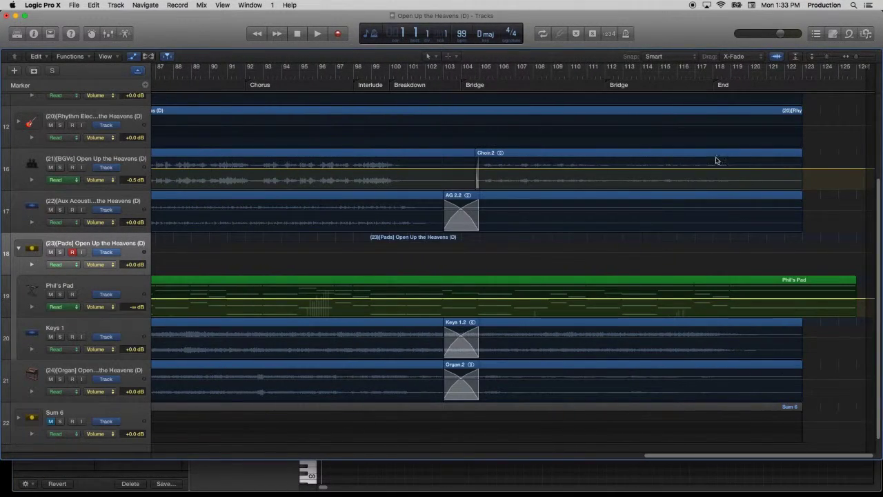
left_click(133, 56)
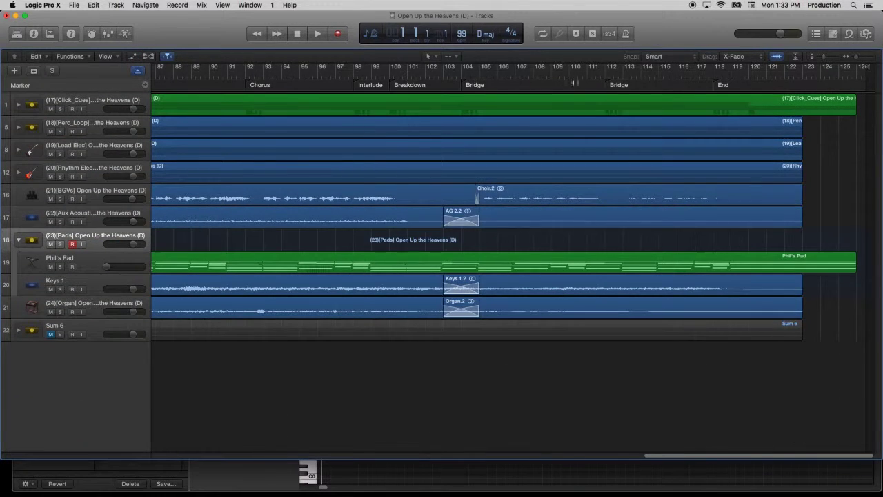
left_click(749, 73)
left_click(765, 266)
double_click(765, 266)
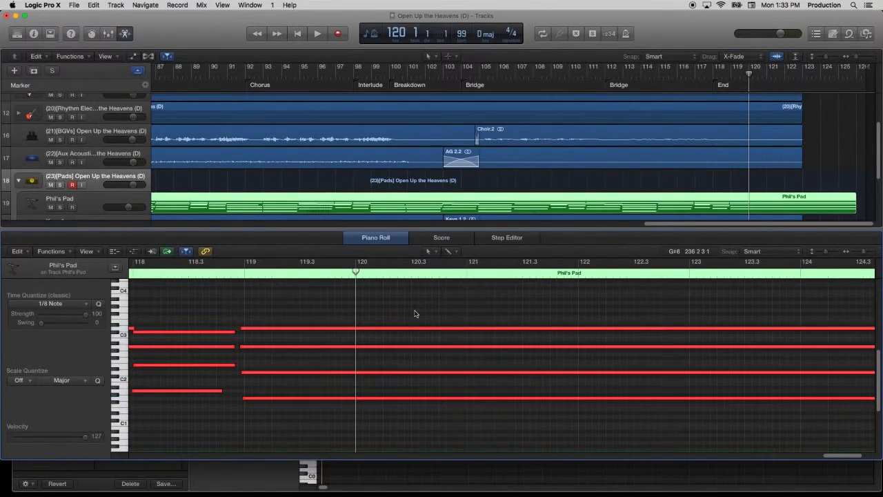
left_click_drag(418, 424, 442, 284)
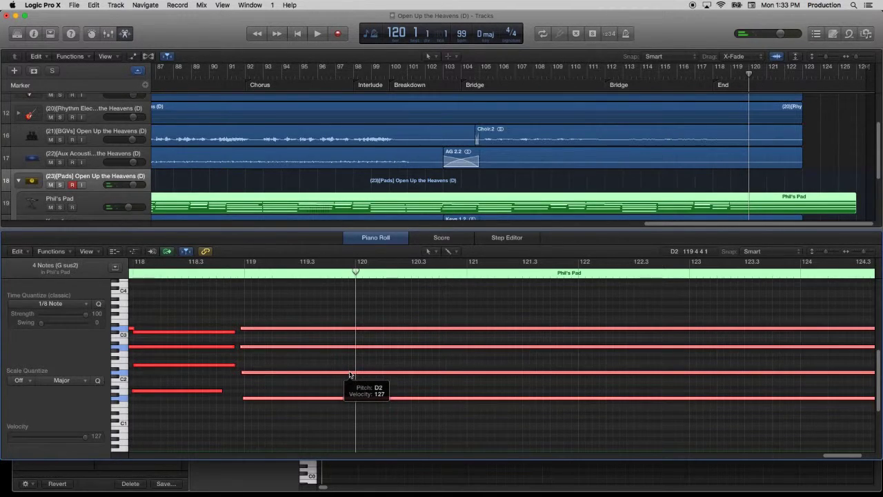
right_click(405, 376)
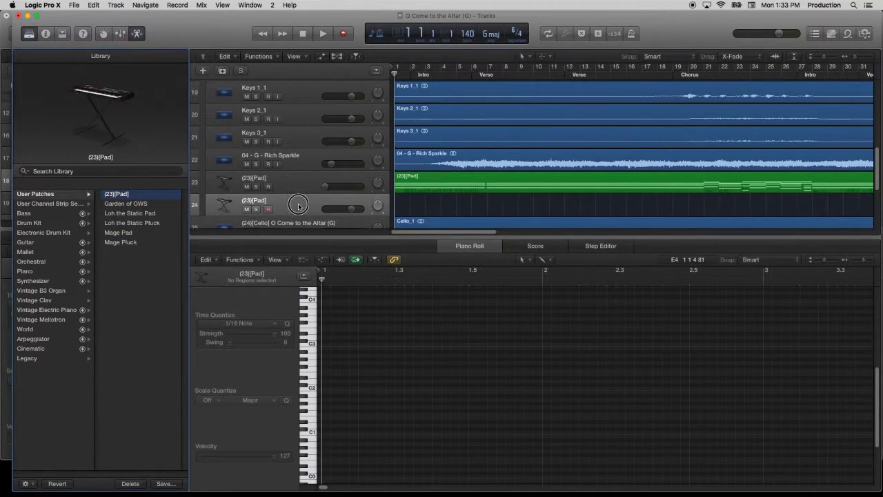
Paste the copied chord at bar 1 of the new pad track in O Come to the Altar (G) and lower that track's volume slightly.
right_click(398, 207)
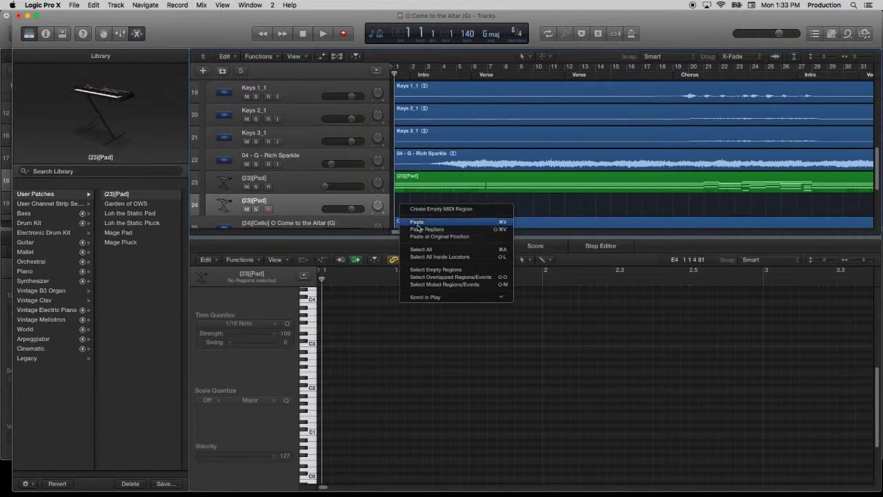
left_click(418, 223)
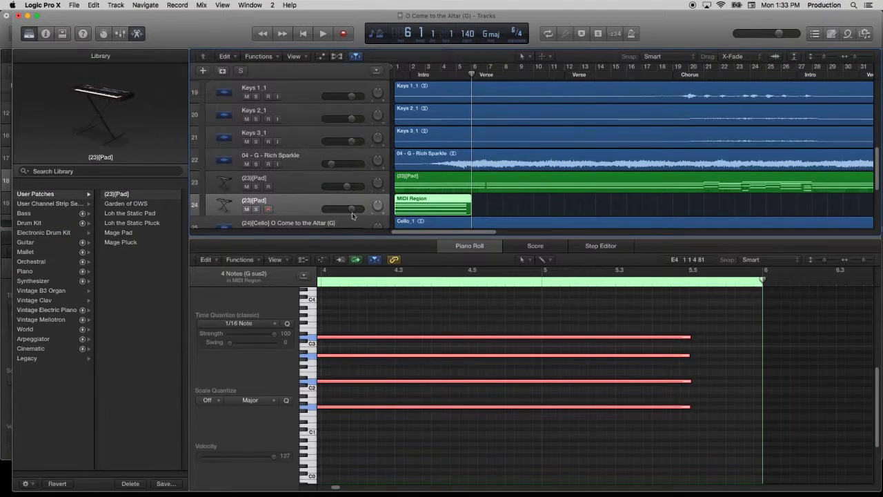
left_click_drag(353, 210, 347, 210)
Bounce the pasted MIDI region in place to a new track with overload protection only, and delete its source MIDI track.
right_click(401, 204)
left_click(418, 211)
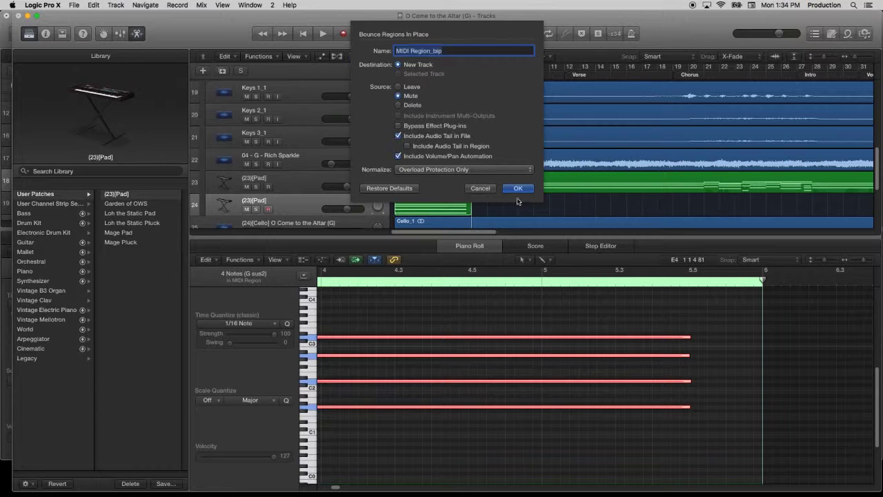
left_click(510, 187)
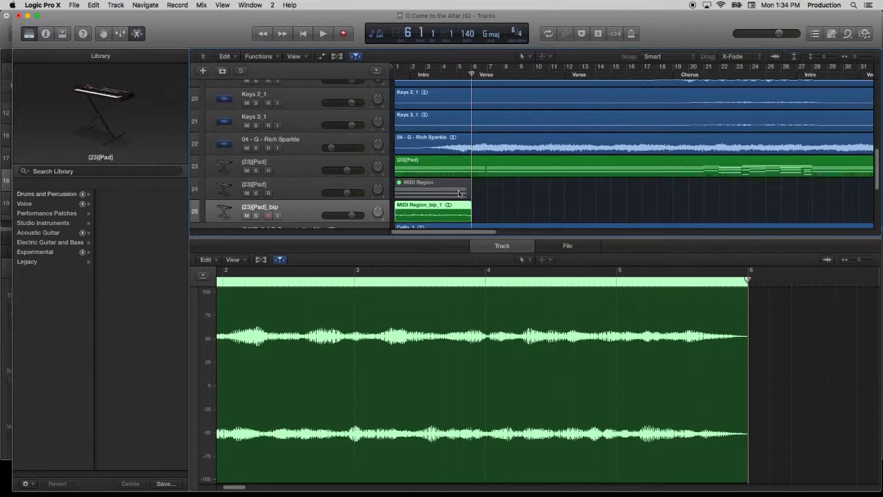
left_click(312, 192)
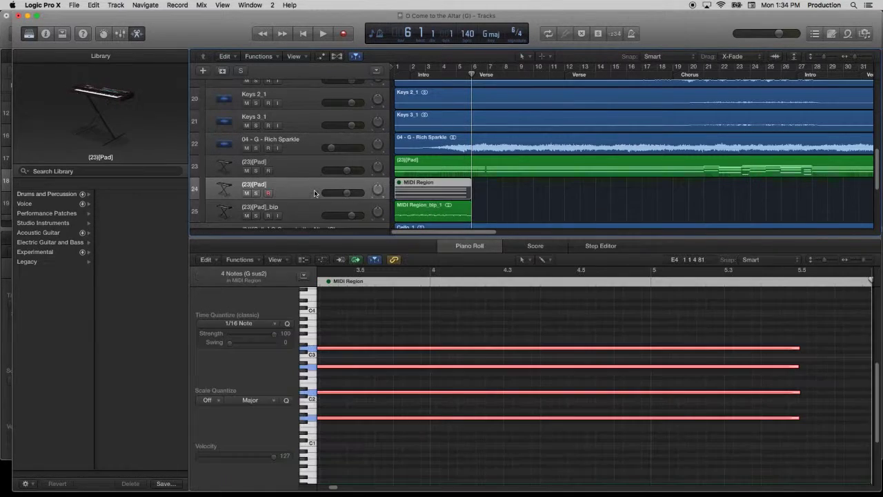
key("super+BackSpace")
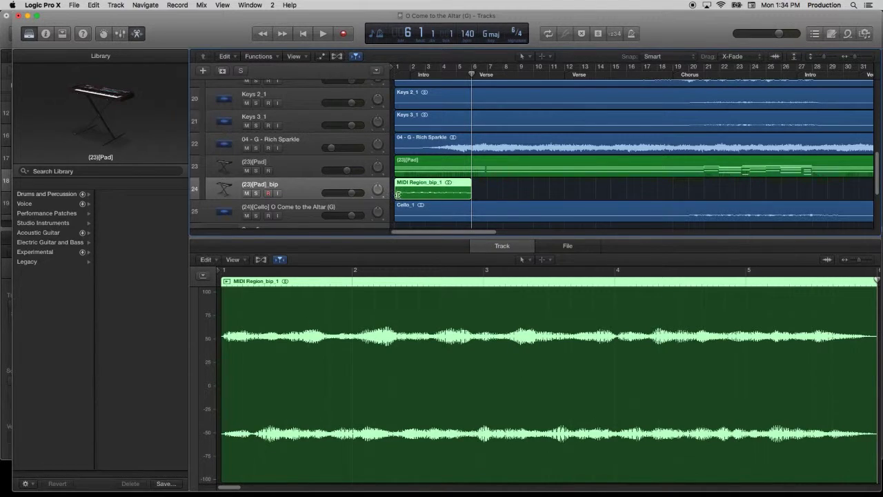
Trim the beginning of the bounced pad region to just before bar 2 and move the region to the project start.
left_click_drag(398, 195, 405, 193)
left_click_drag(855, 60, 832, 60)
left_click(776, 58)
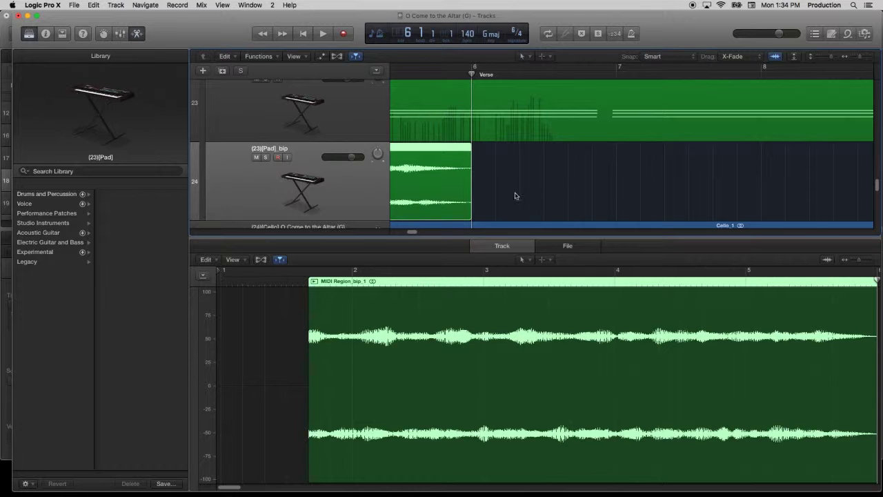
left_click_drag(409, 232, 394, 232)
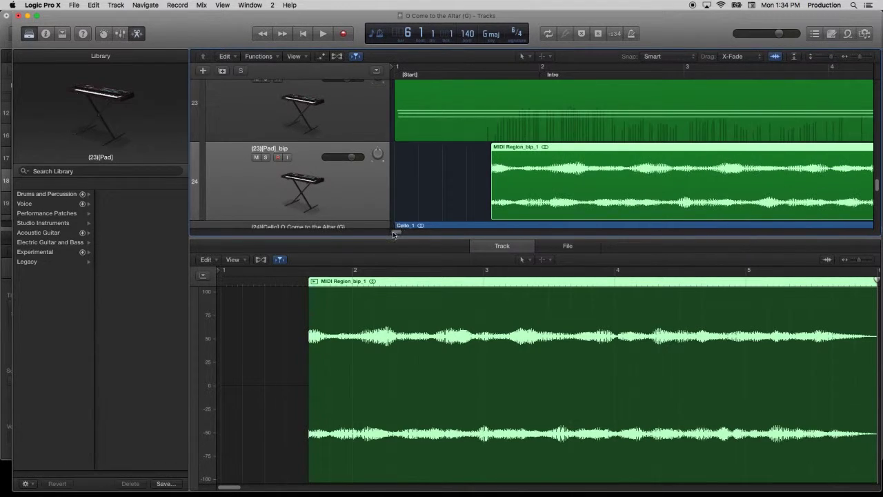
left_click(776, 58)
left_click(776, 58)
left_click_drag(832, 59, 829, 57)
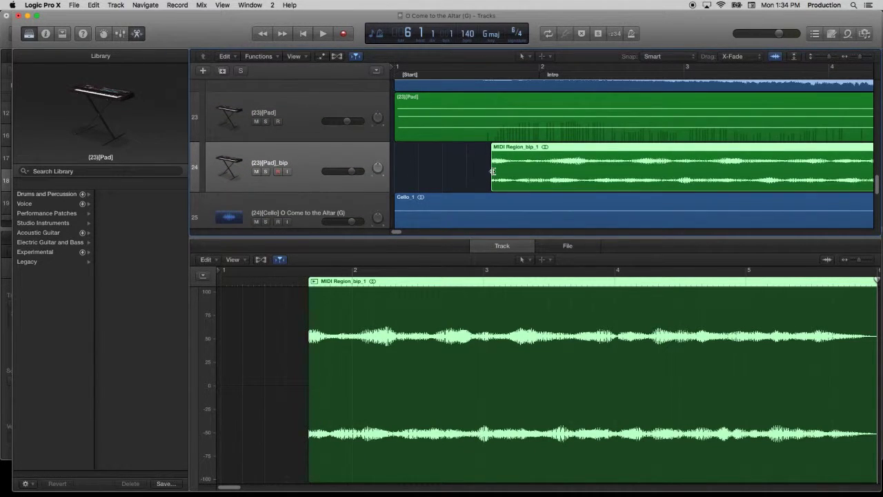
left_click_drag(493, 171, 518, 172)
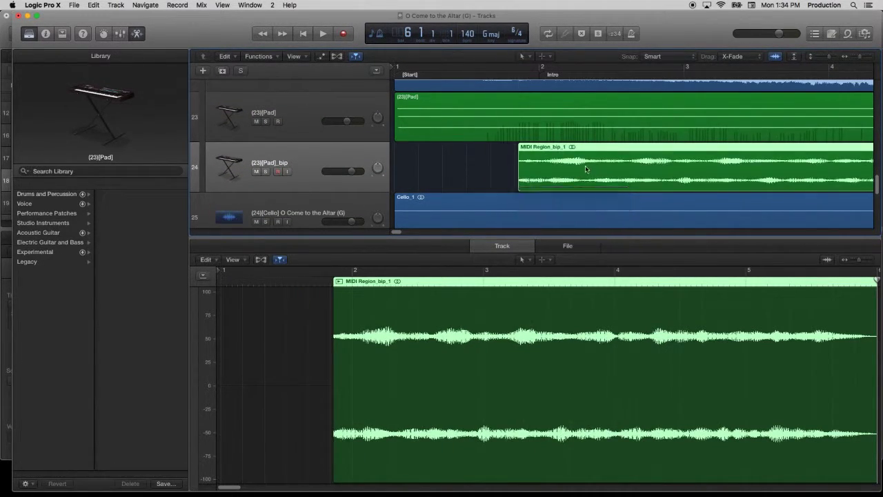
left_click_drag(590, 147, 396, 133)
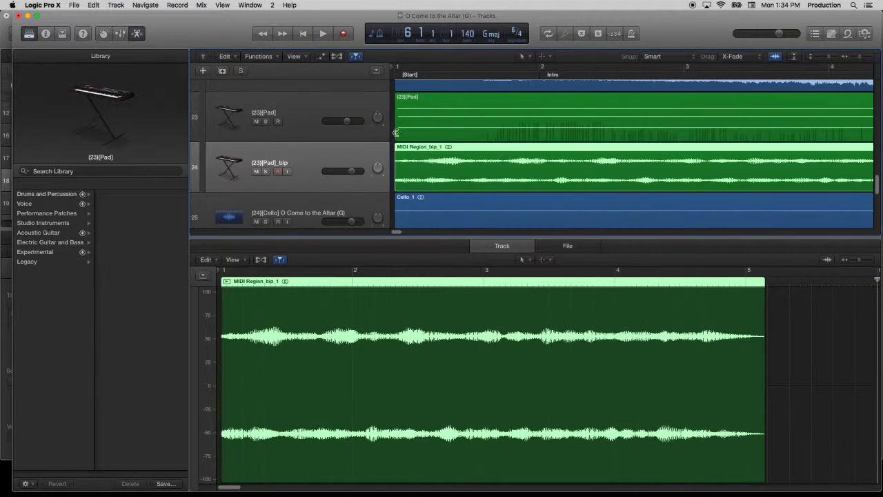
Show automation and give the bounced pad a -3.0 dB starting volume with a fade to silence ending around mid bar 2.
scroll(396, 133, "down", 3)
scroll(396, 132, "up", 5)
scroll(395, 132, "down", 3)
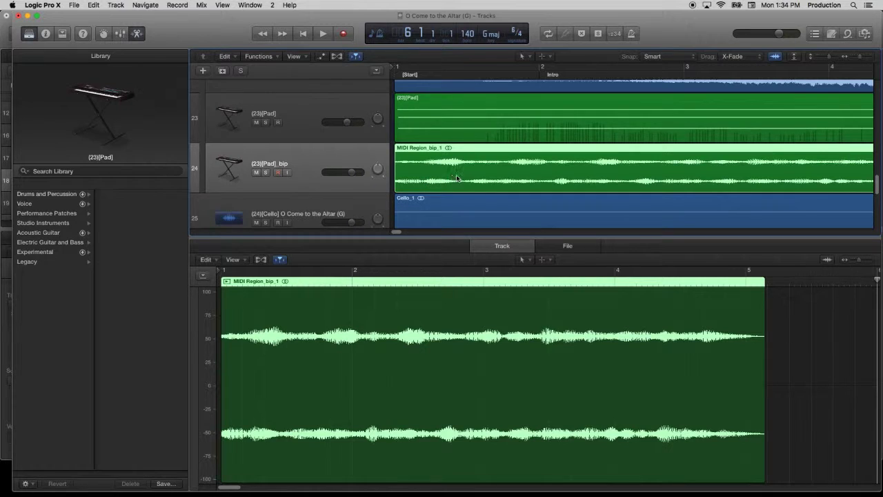
left_click(321, 57)
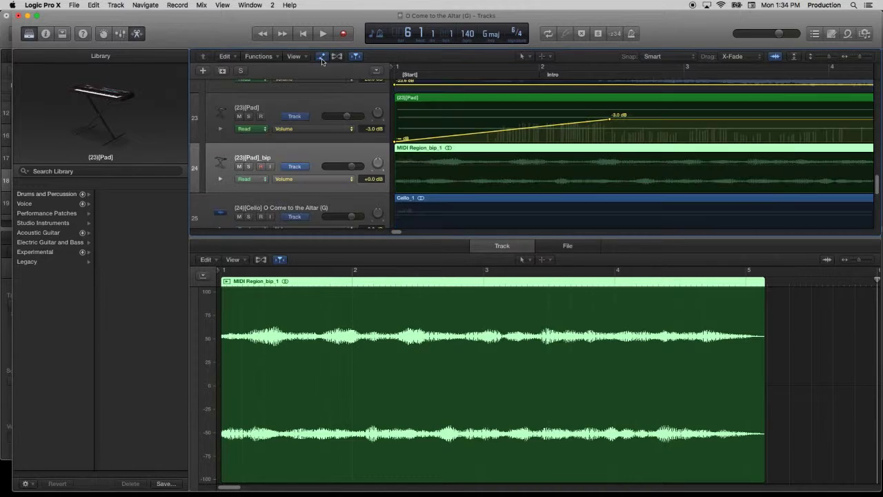
left_click(445, 167)
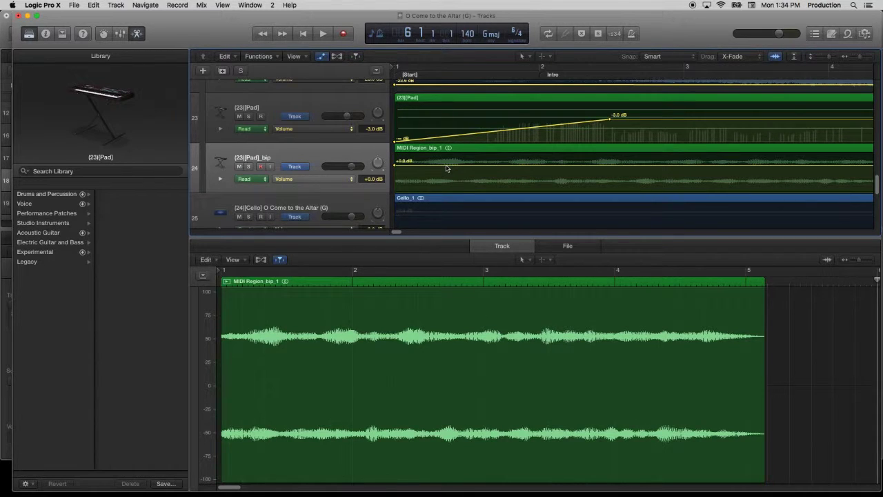
left_click(393, 169)
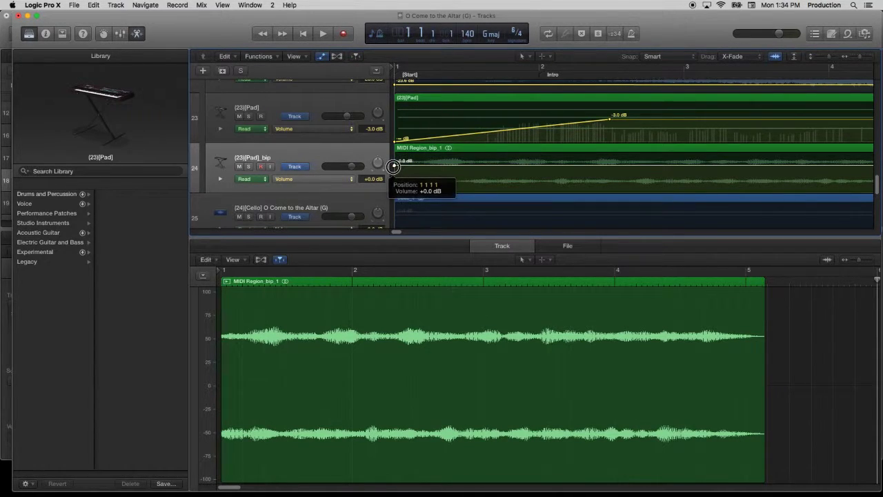
left_click_drag(393, 169, 395, 170)
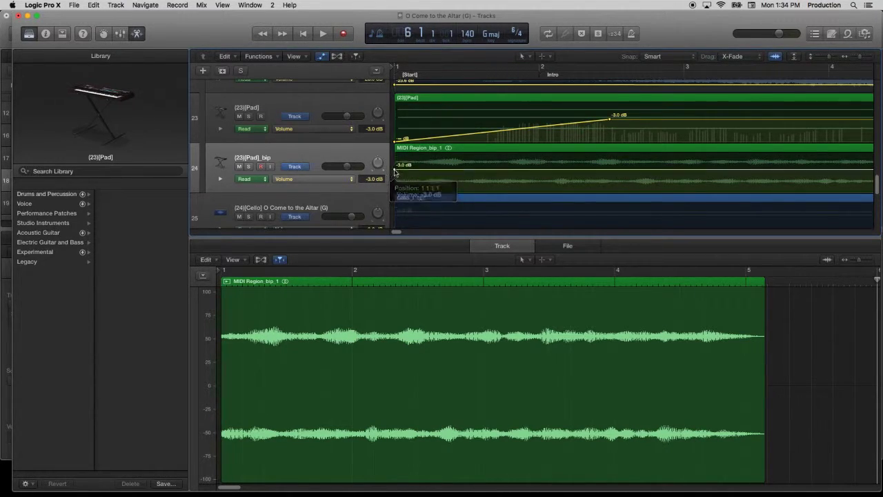
left_click(453, 169)
left_click(613, 169)
left_click_drag(613, 170, 604, 205)
Play the pad crossfade and shift the bounced pad's fade-out to run from just after bar 2 to just after bar 3.
key("Return")
key("space")
scroll(282, 118, "up", 3)
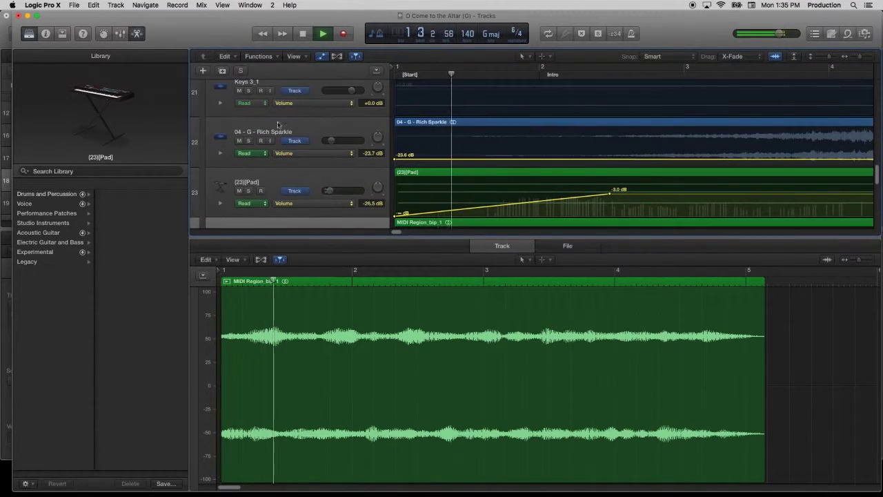
scroll(260, 139, "up", 3)
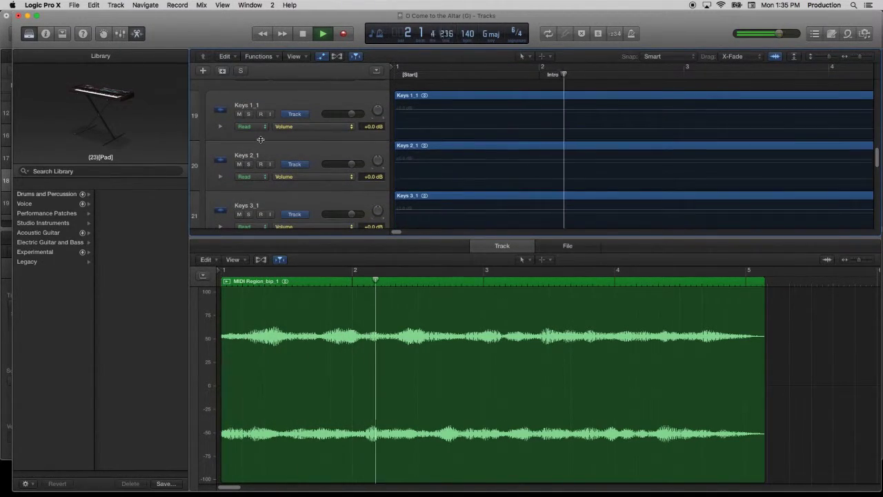
scroll(260, 141, "down", 6)
scroll(261, 142, "up", 3)
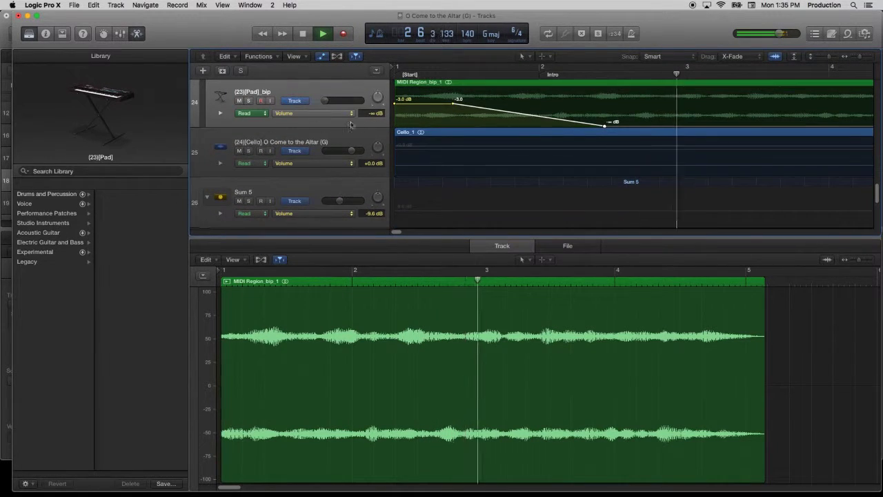
key("space")
left_click_drag(605, 126, 724, 141)
left_click_drag(455, 107, 576, 103)
left_click(304, 33)
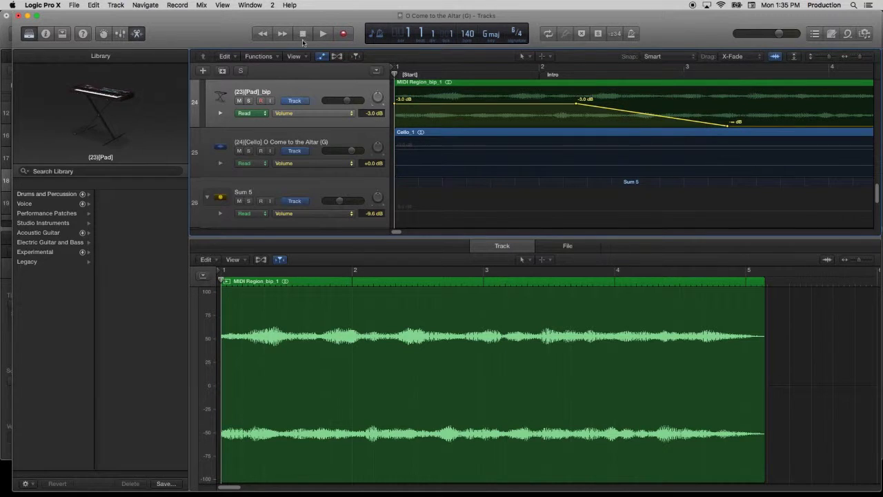
Close the audio editor, solo the (23)[Synth_Pad] stack to audition the pad transition, and collapse the stack.
scroll(228, 86, "up", 1)
scroll(256, 104, "up", 5)
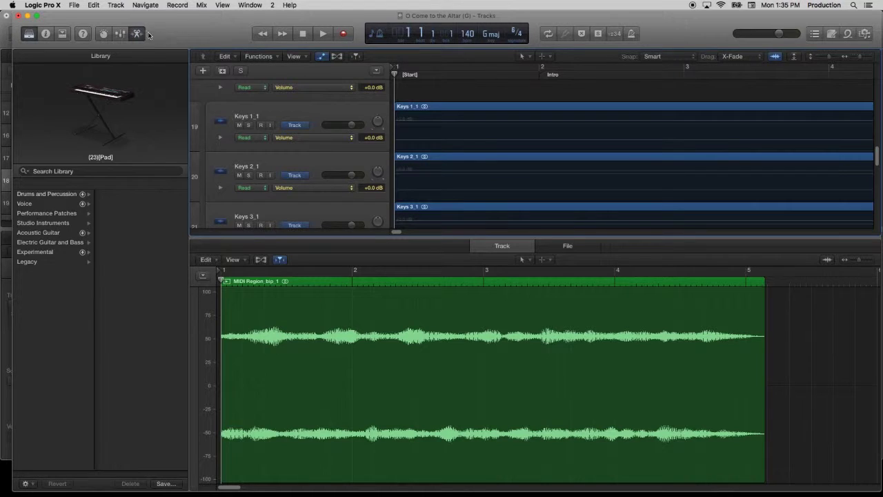
left_click(137, 34)
scroll(233, 147, "up", 2)
left_click(249, 151)
left_click(321, 35)
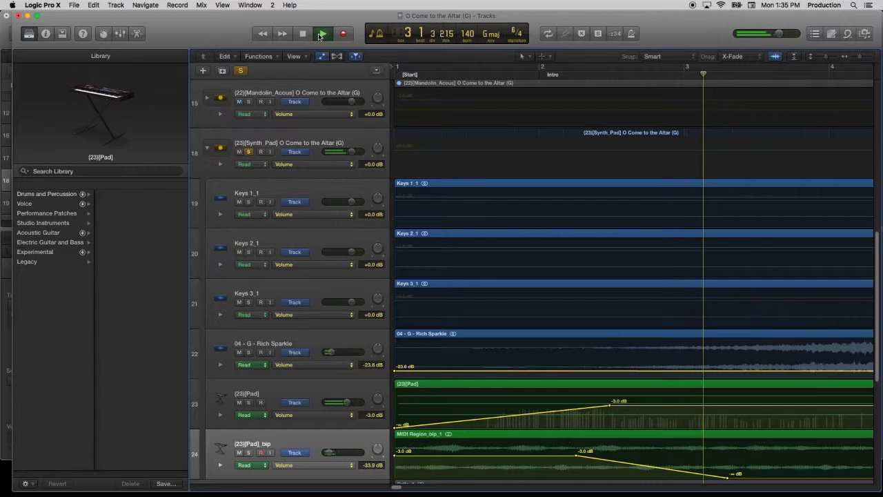
left_click(320, 34)
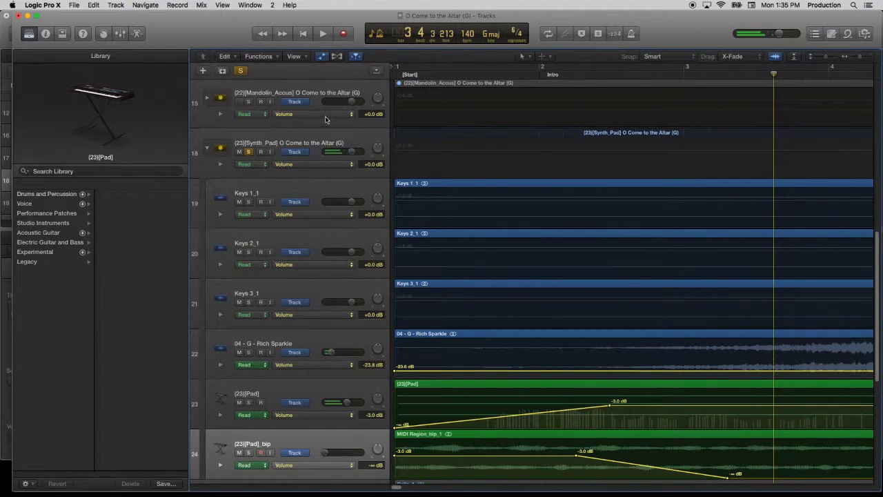
left_click(207, 152)
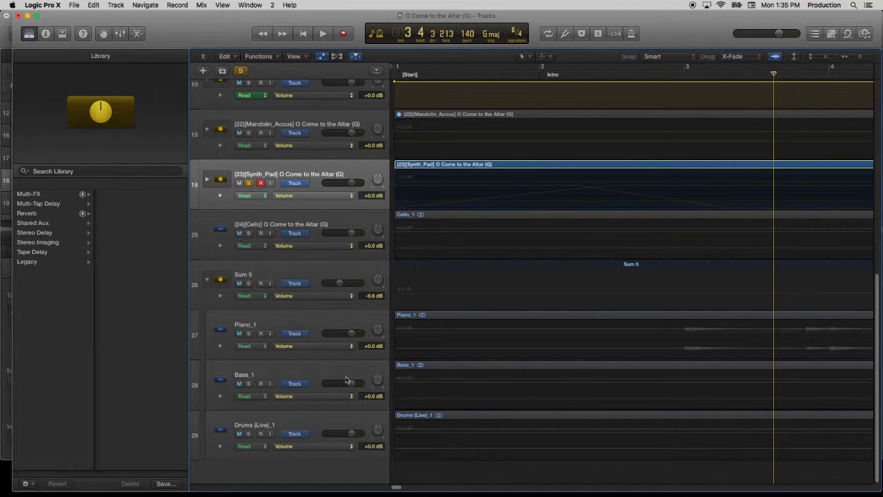
Switch to Finder and bring the window showing the O Come to the Altar project folder to the front.
scroll(322, 337, "up", 5)
scroll(322, 338, "up", 2)
key("super+Tab")
key("super+Tab")
key("super+Tab")
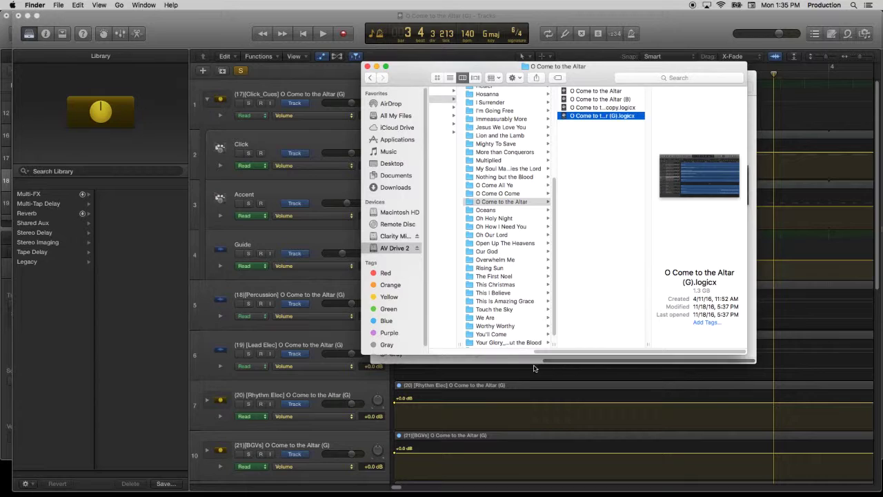
left_click(530, 359)
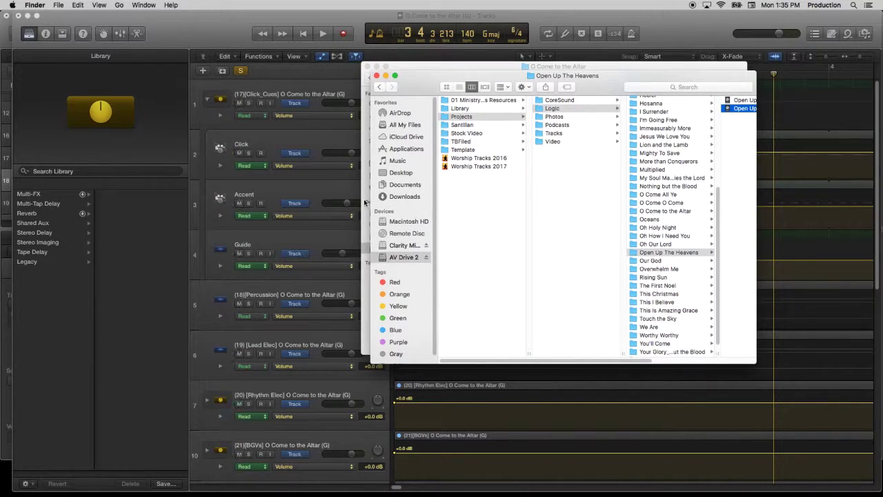
left_click(366, 204)
left_click(524, 201)
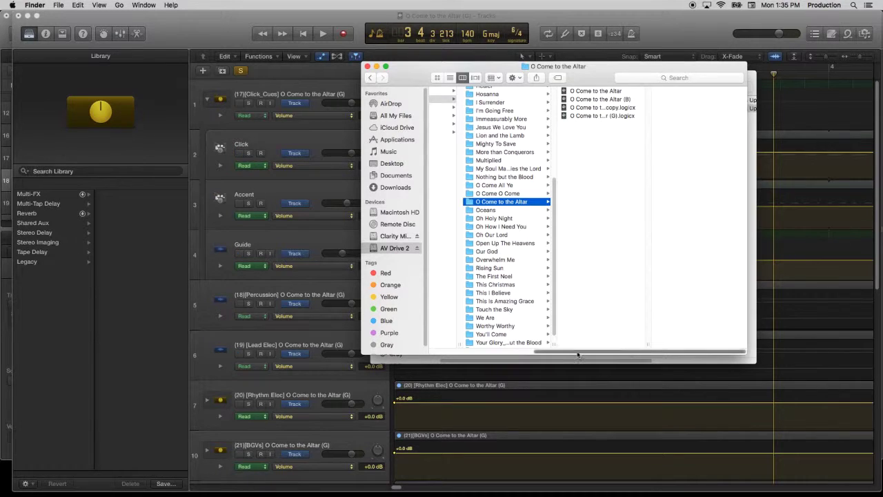
scroll(566, 344, "left", 5)
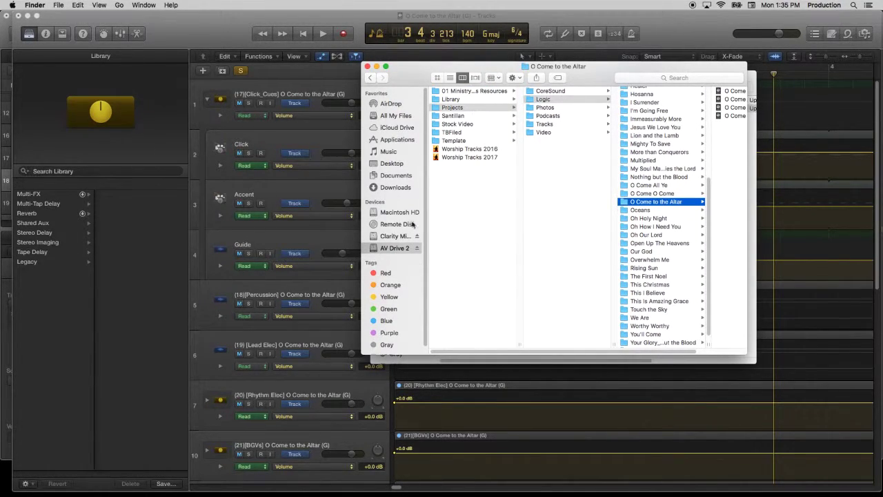
Browse the Clarity Mini drive to 03 Mainstage, 01 Songs, and open the O Come to the Altar (G) folder.
left_click(396, 236)
left_click(472, 116)
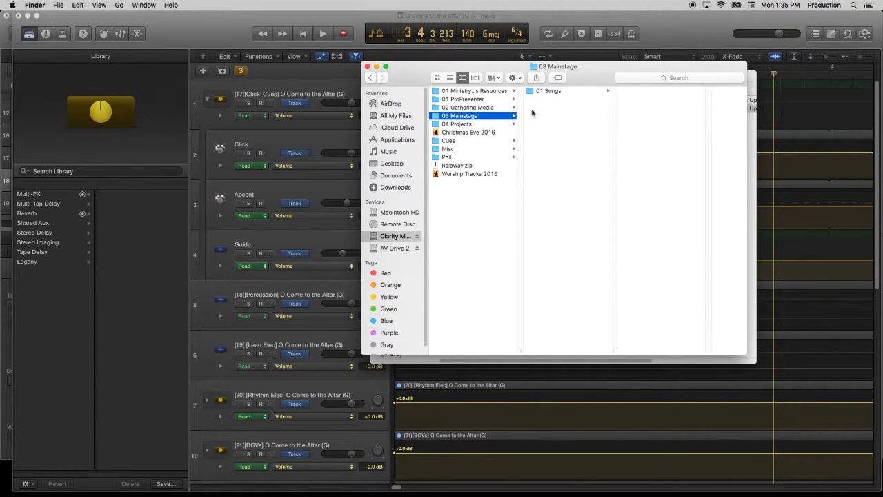
left_click(572, 91)
scroll(638, 220, "down", 5)
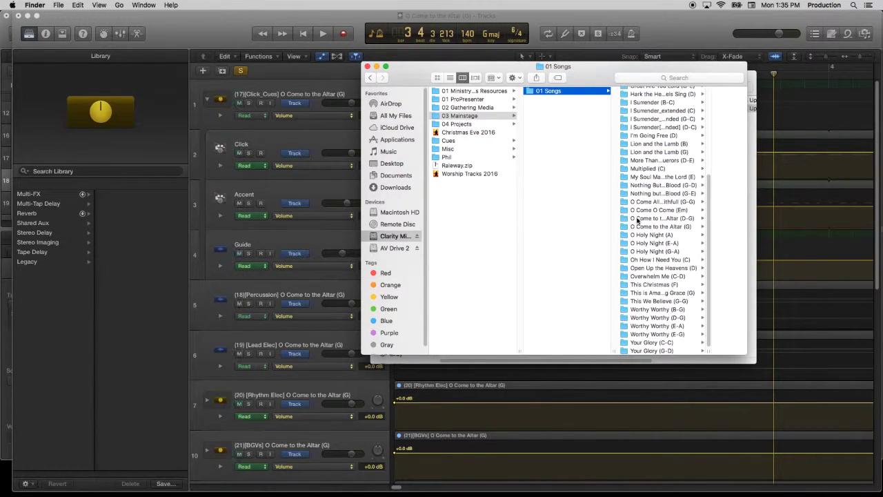
left_click(661, 226)
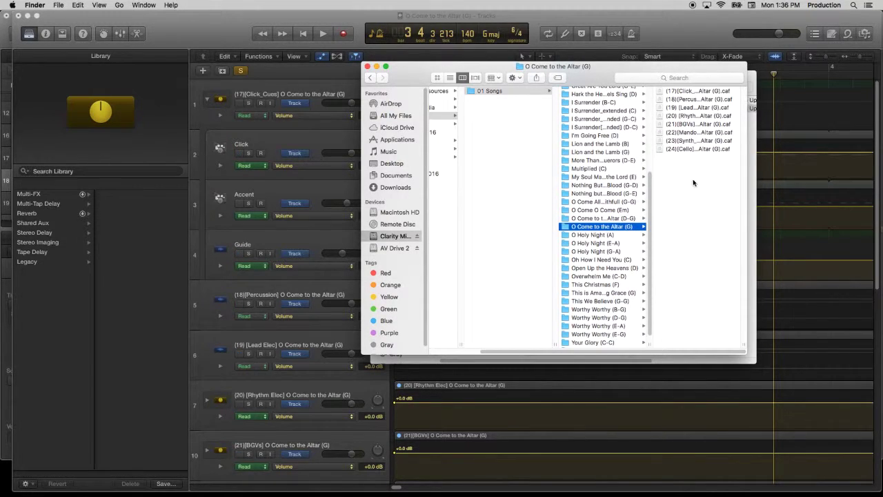
Compare the exported stem files in the O Come to the Altar (G) and O Come to the Altar (D-G) folders.
left_click(693, 132)
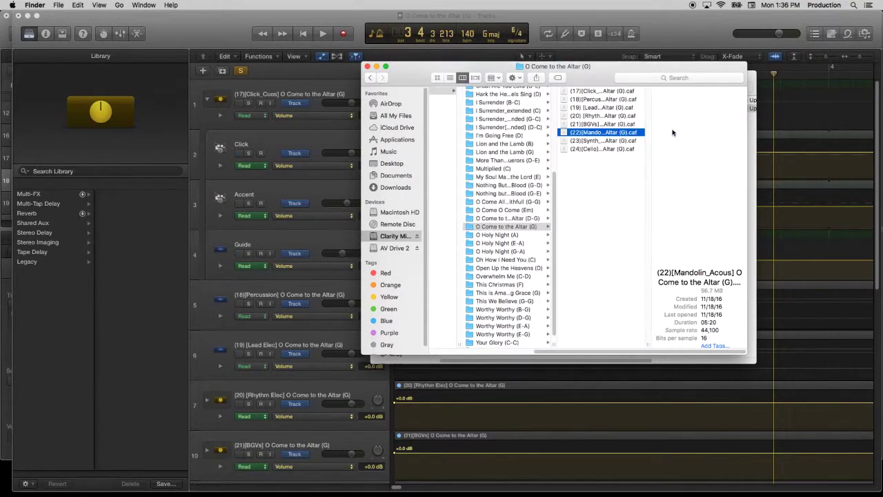
left_click(522, 219)
left_click(602, 124)
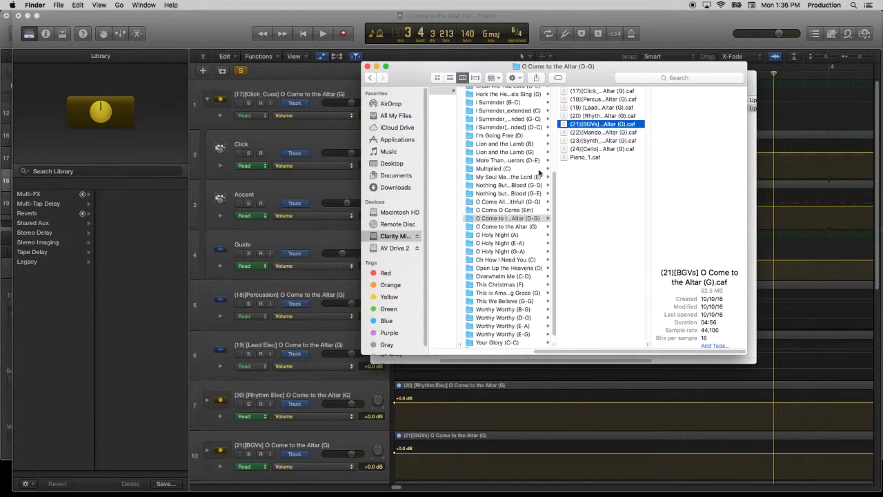
left_click(514, 226)
left_click(598, 115)
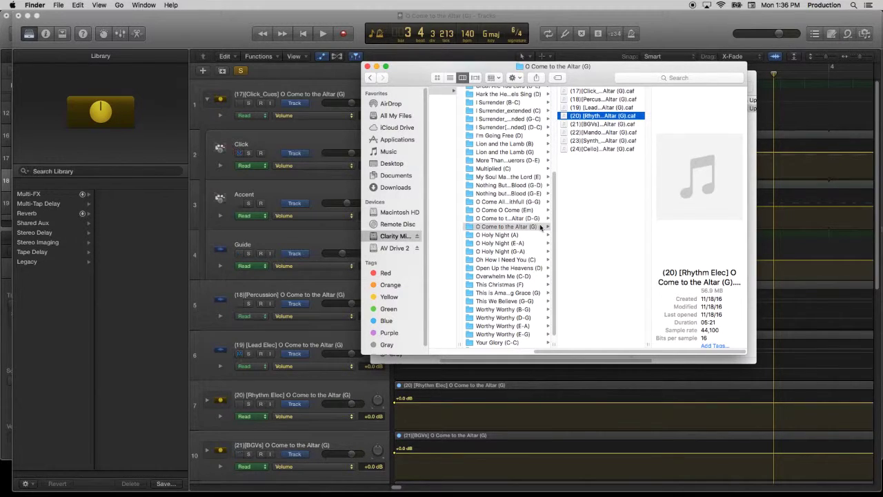
Create a new folder named O Come to the Altar (G-G) inside 01 Songs.
left_click(471, 227)
left_click(446, 92)
key("super+shift+n")
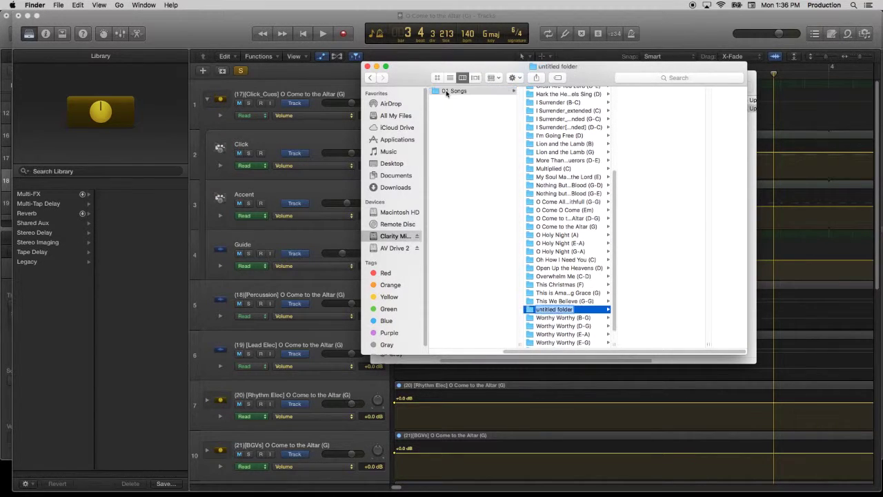
type("O Co")
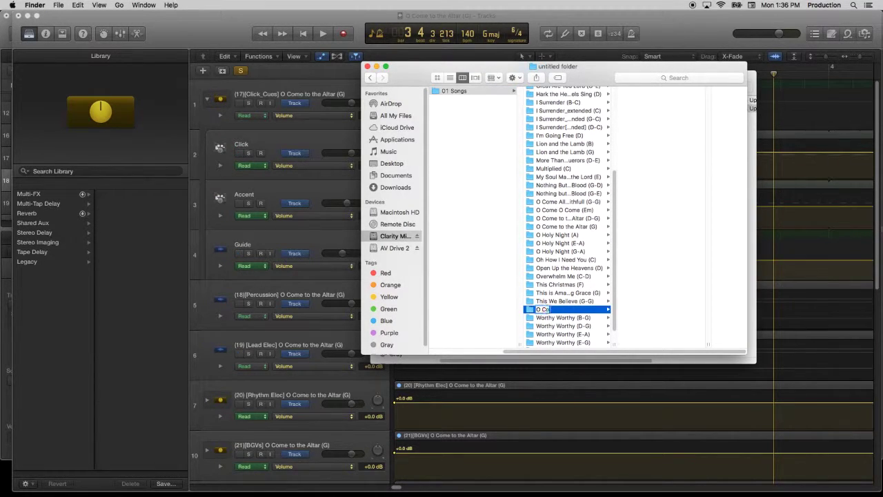
type("me to the Altar (G-G")
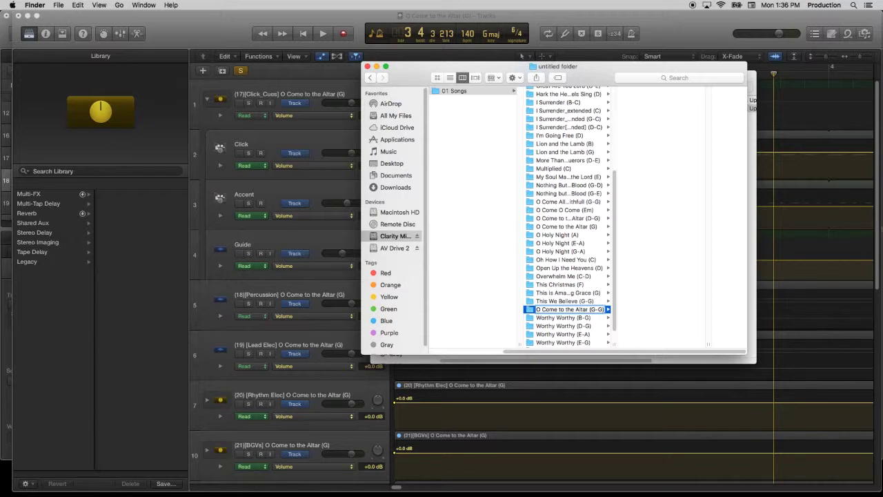
key("Return")
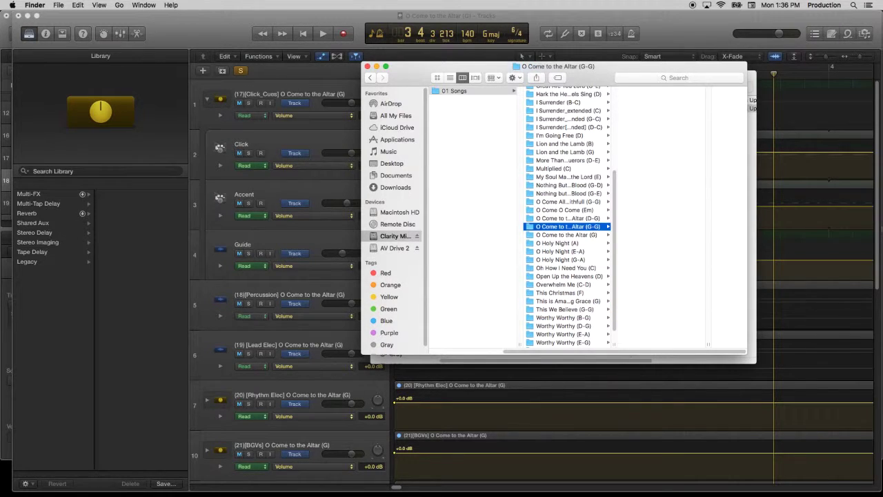
Preview the (23)[Synth_Pad] stem in O Come to the Altar (G) and check the O Come to the Altar (G-G) folder.
left_click(588, 235)
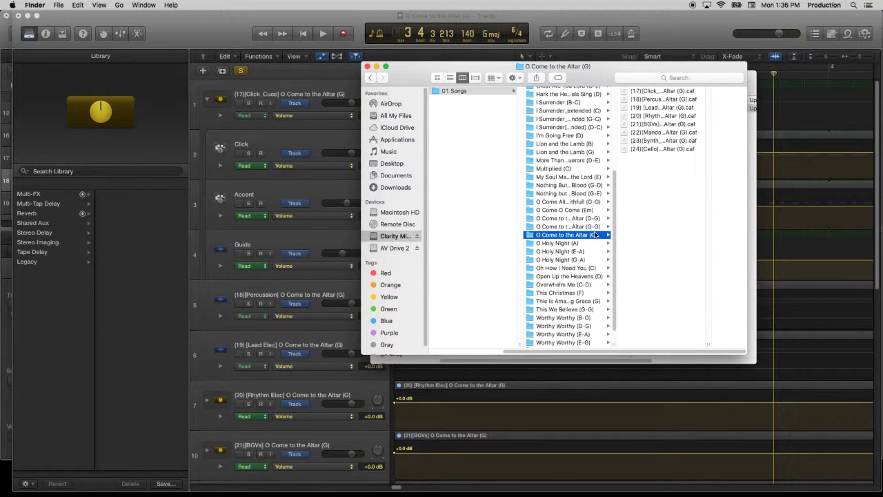
left_click(654, 141)
key("space")
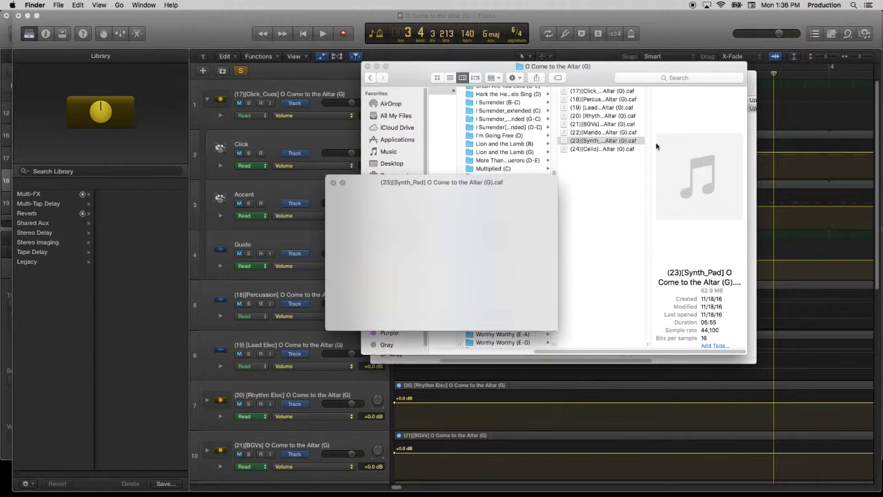
key("space")
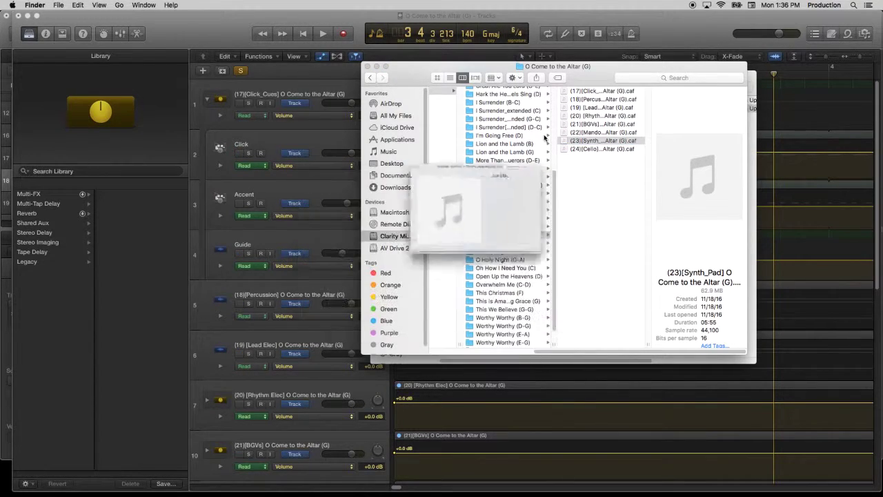
left_click(516, 227)
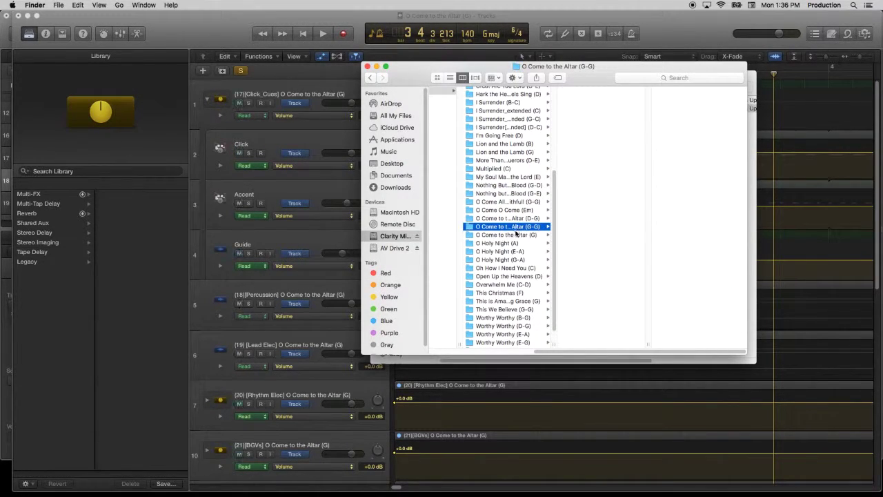
left_click(528, 235)
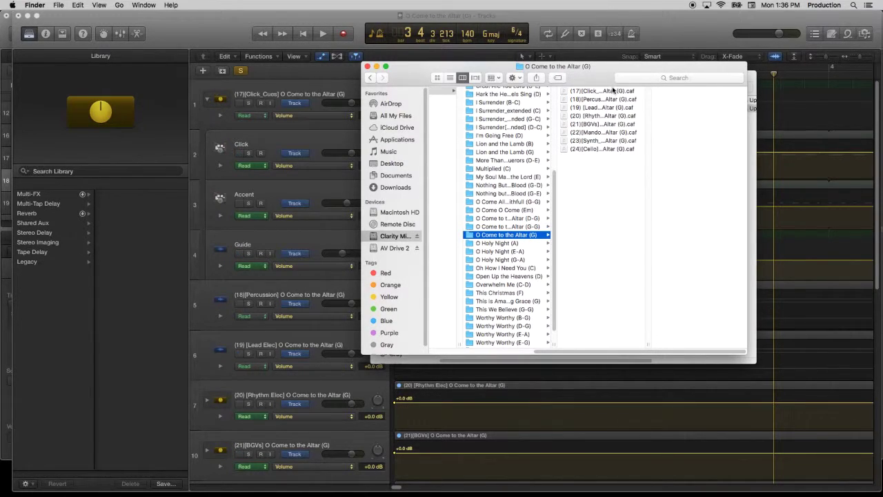
Review the O Come to the Altar (G) stems from (17)[Click_Cues] through (22)[Mandolin_Acous] and their file details.
left_click(632, 92)
left_click(631, 99)
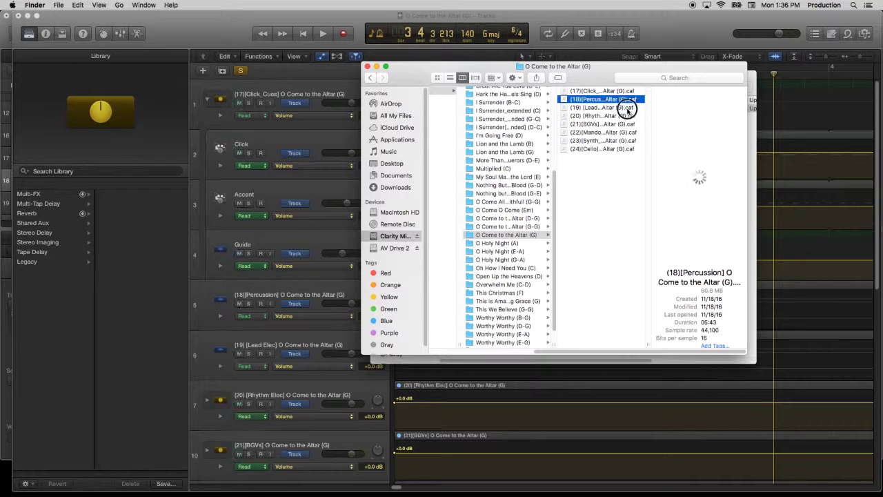
left_click(630, 108)
left_click(631, 116)
left_click(631, 125)
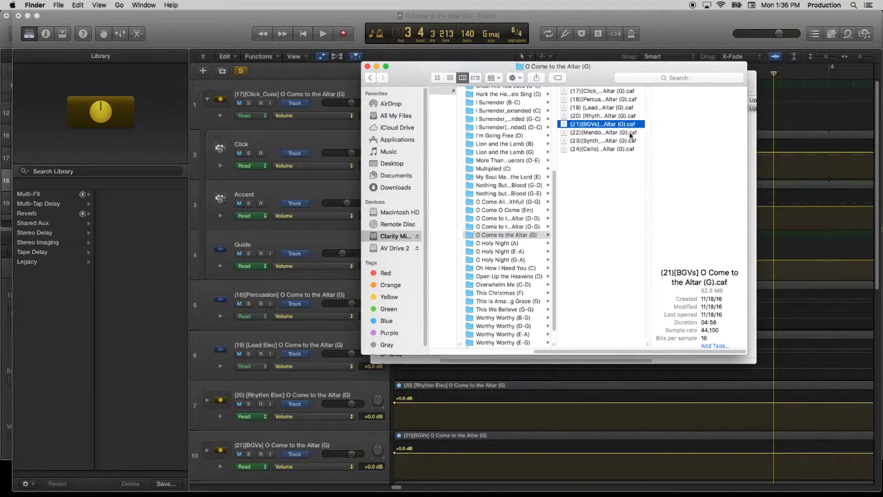
left_click(630, 132)
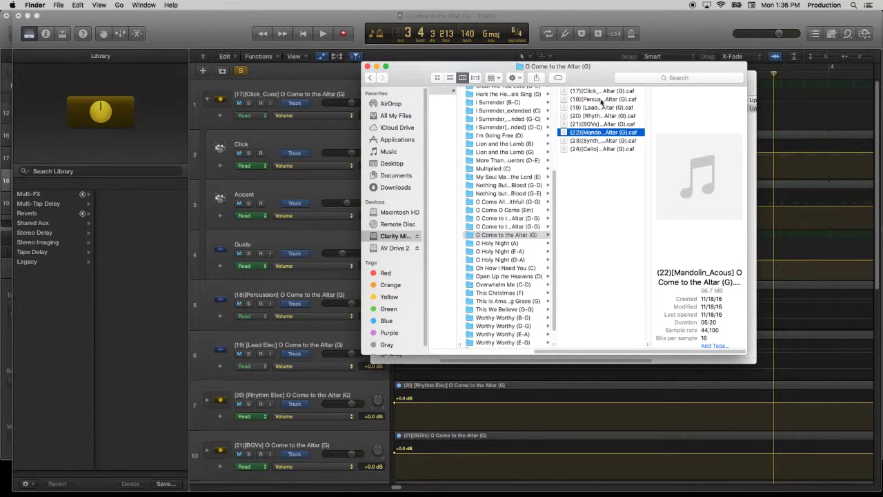
Return to Logic Pro X, clear all track solos, collapse the (17)[Click_Cues] stack, and check the (23)[Synth_Pad] stack's contents.
left_click(314, 219)
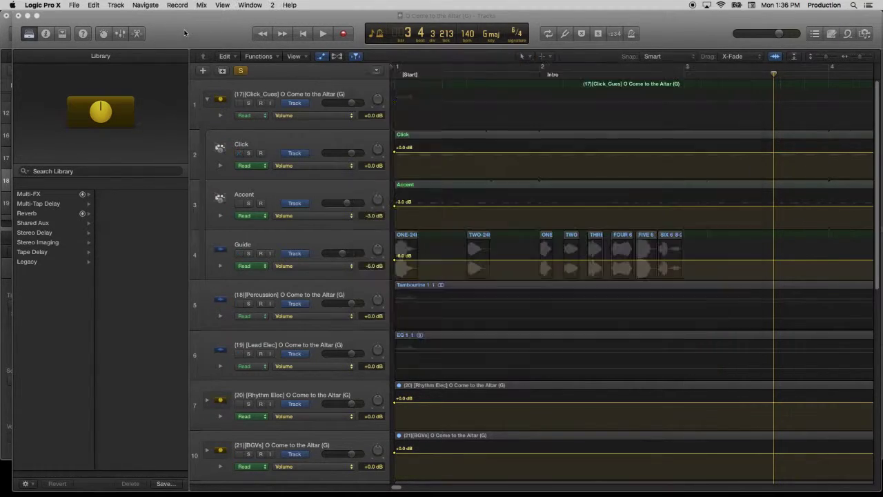
left_click(240, 70)
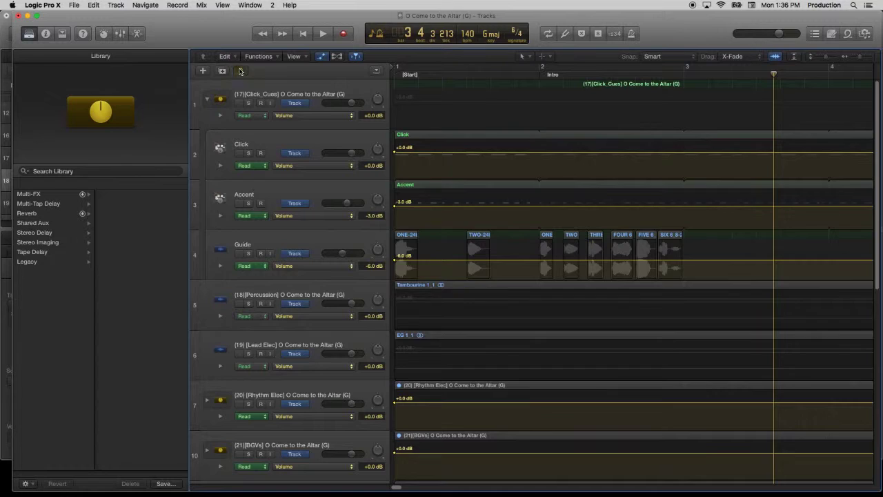
left_click(206, 99)
scroll(249, 306, "down", 3)
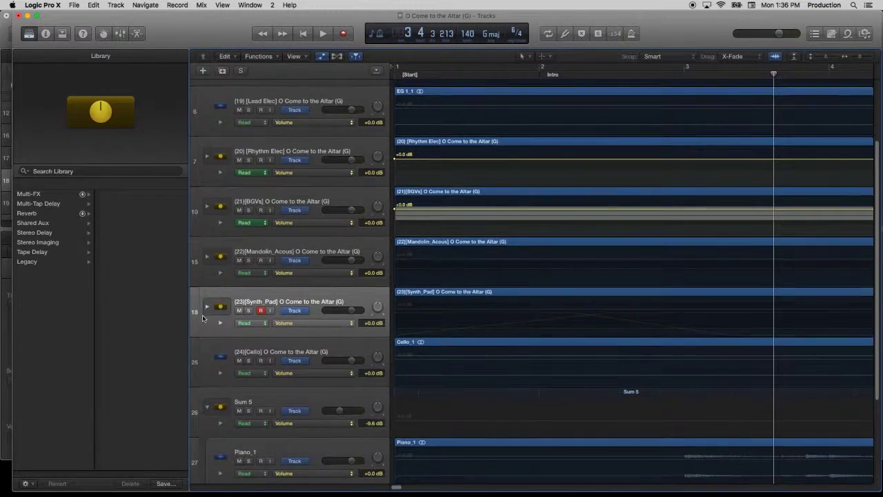
left_click(206, 307)
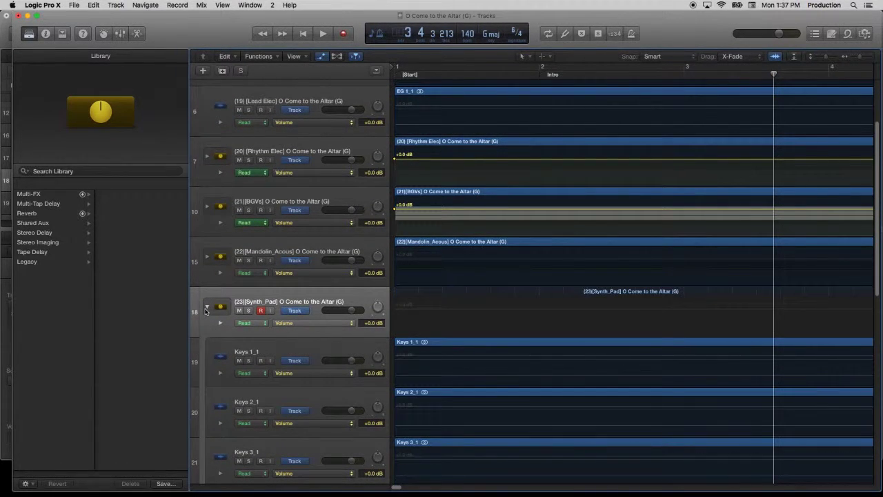
left_click(206, 307)
scroll(283, 306, "down", 2)
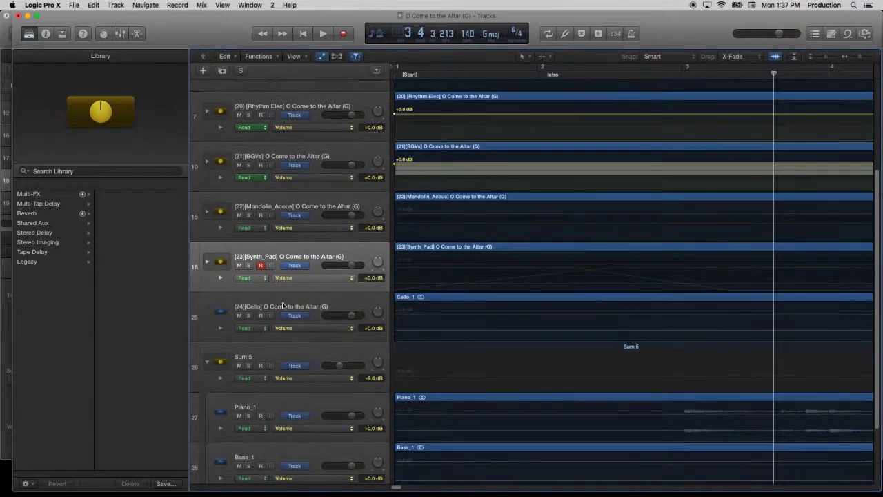
Export all tracks as 16-bit CAF audio files with volume/pan automation into the O Come to the Altar (G-G) folder in 01 Songs.
left_click(306, 254)
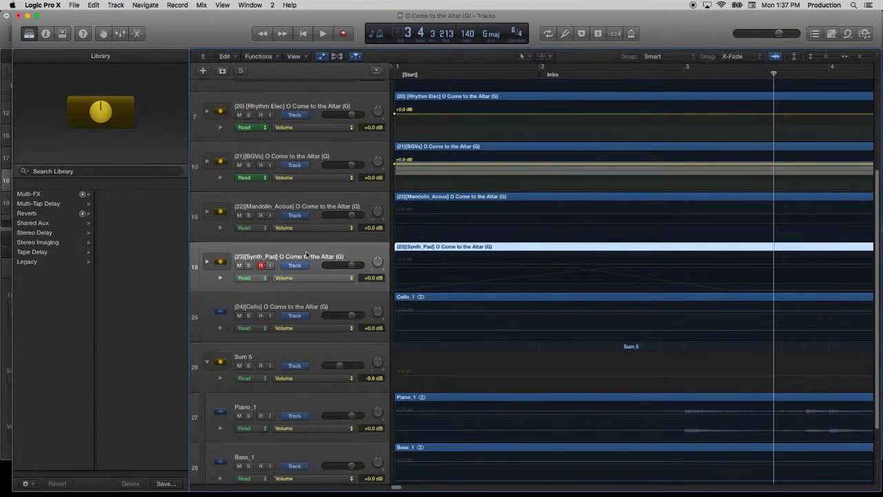
key("super+shift+e")
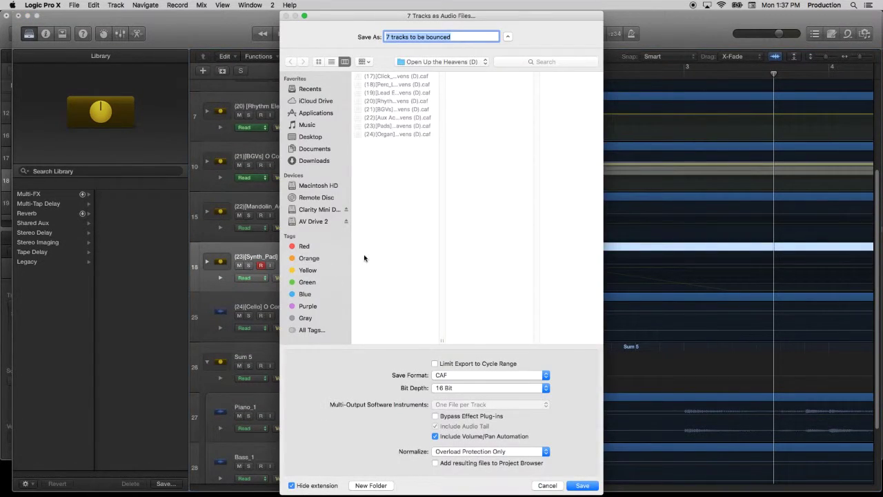
left_click(429, 63)
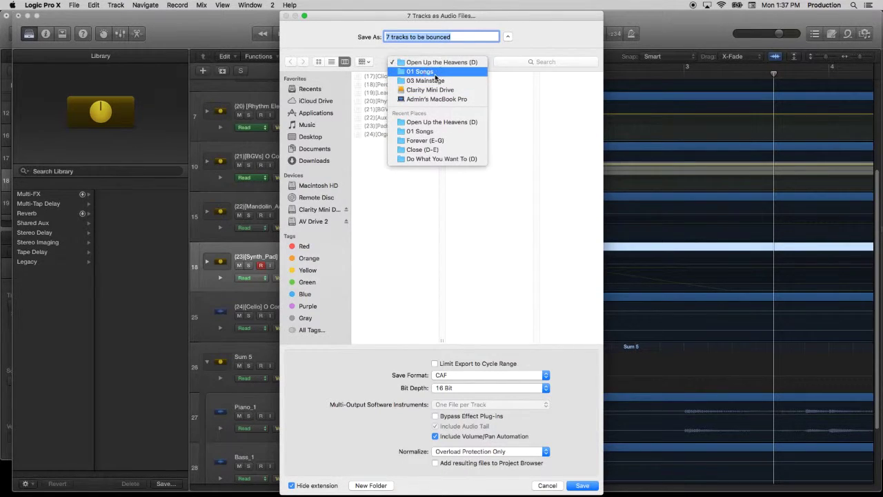
left_click(429, 72)
scroll(551, 249, "down", 6)
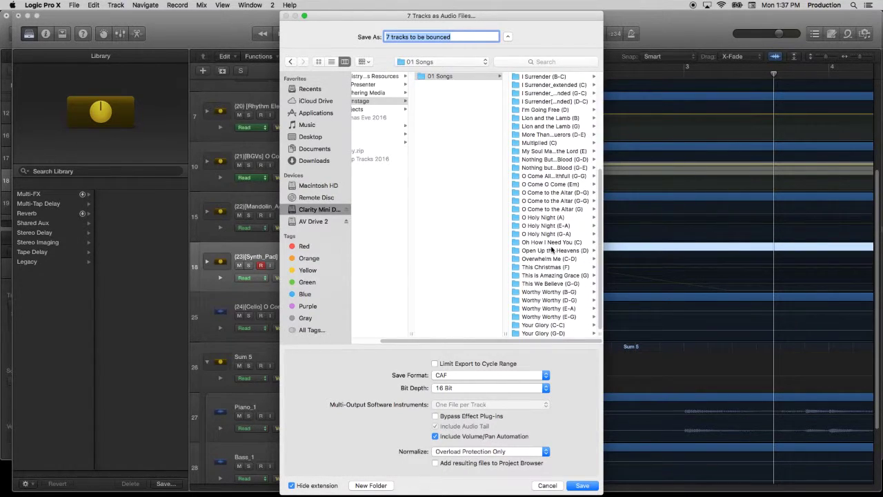
left_click(544, 201)
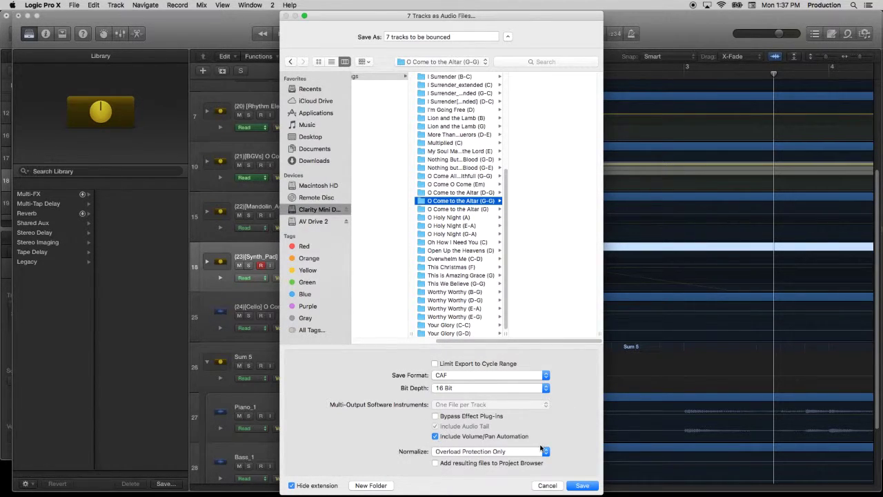
left_click(581, 485)
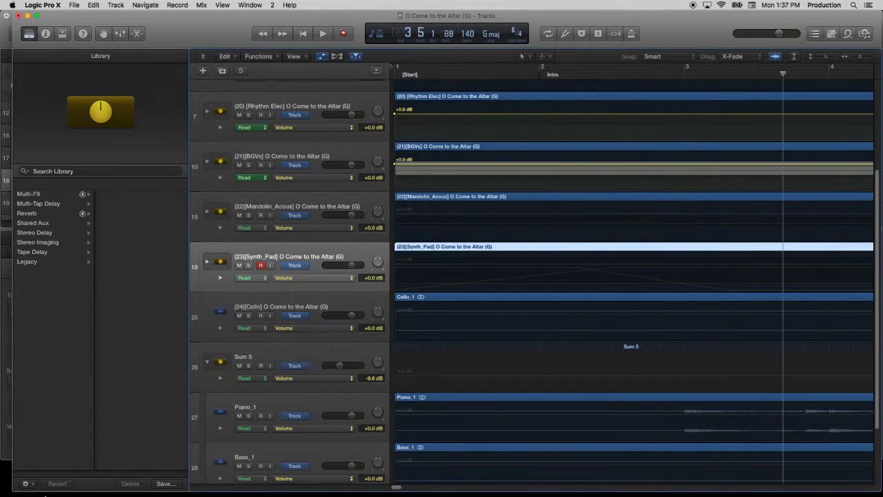
In Finder, browse to 01 Songs in 03 Mainstage and compare the O Come to the Altar (G) and (G-G) folders.
left_click(331, 479)
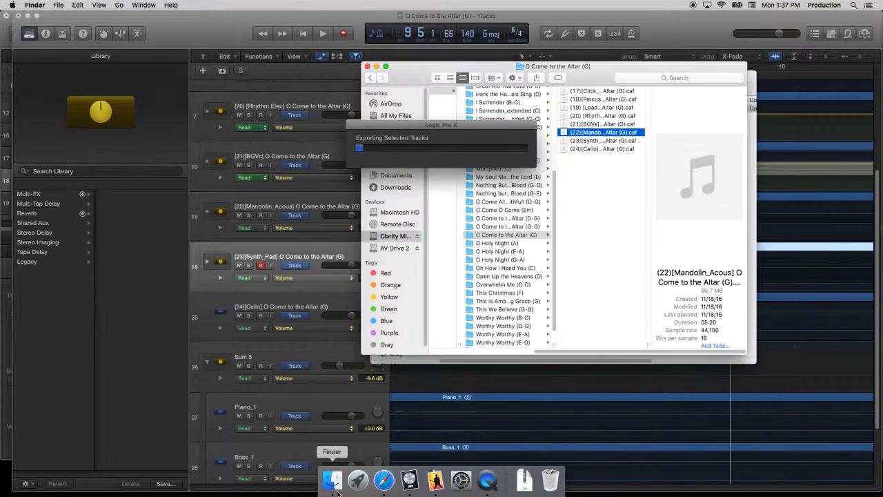
left_click_drag(426, 68, 161, 57)
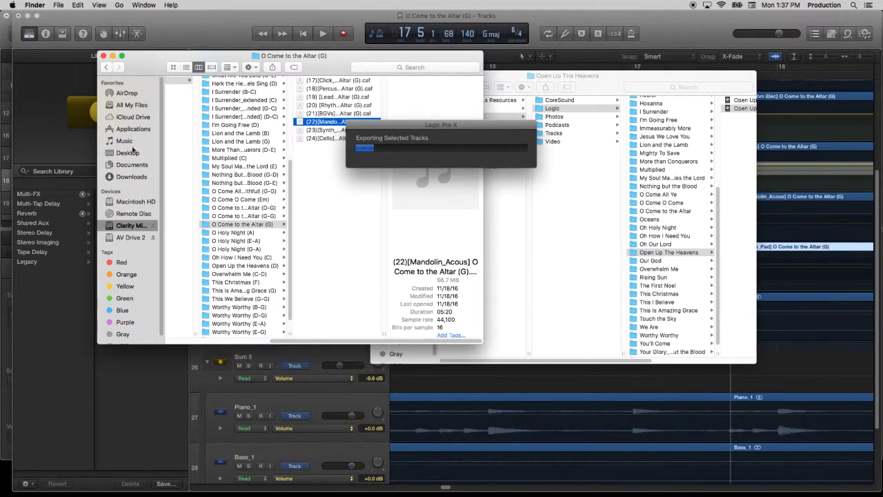
left_click(122, 225)
left_click(207, 104)
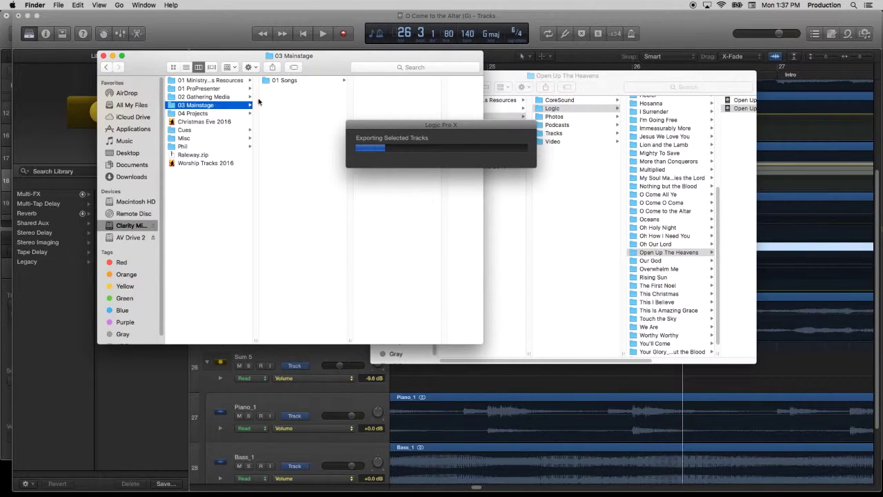
left_click(286, 80)
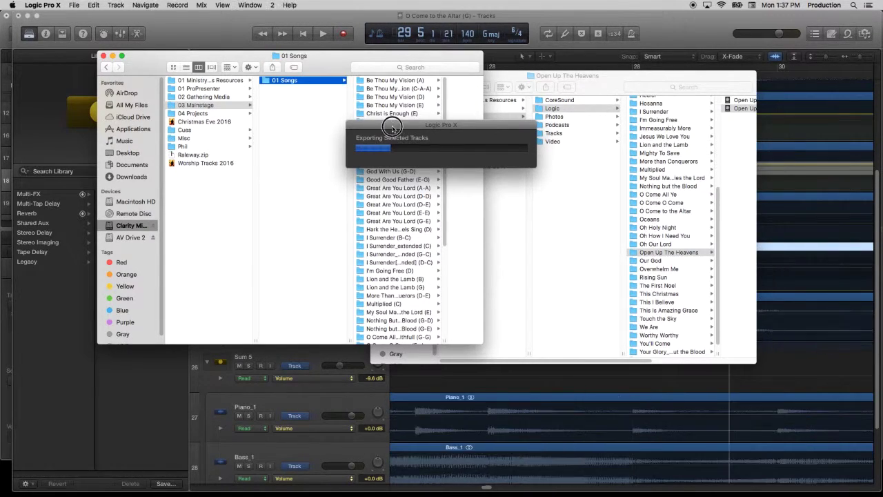
scroll(412, 184, "down", 5)
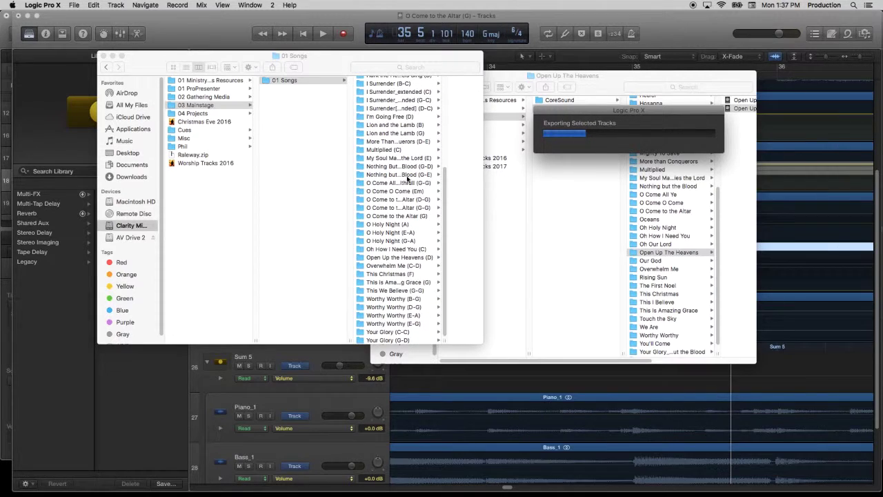
left_click(399, 216)
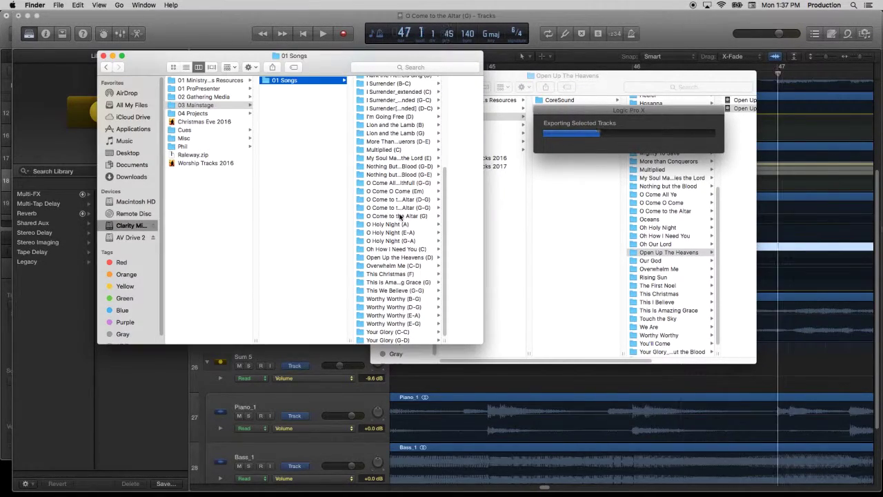
left_click(399, 215)
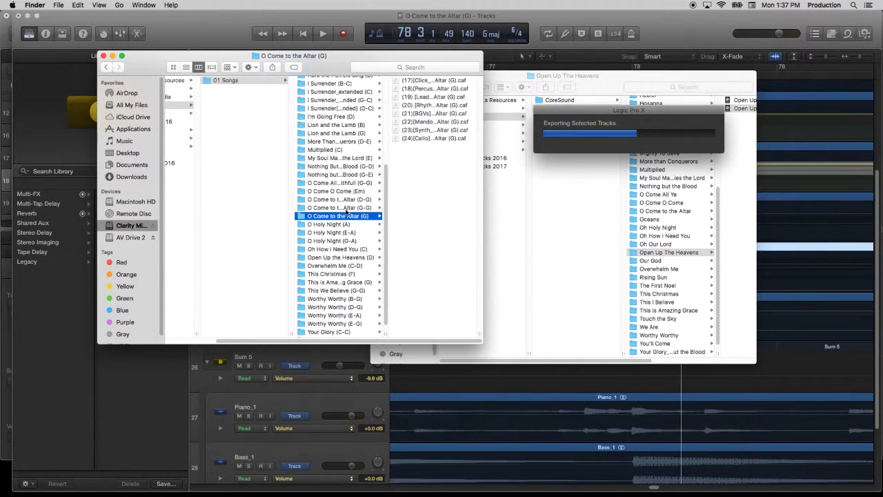
left_click(350, 207)
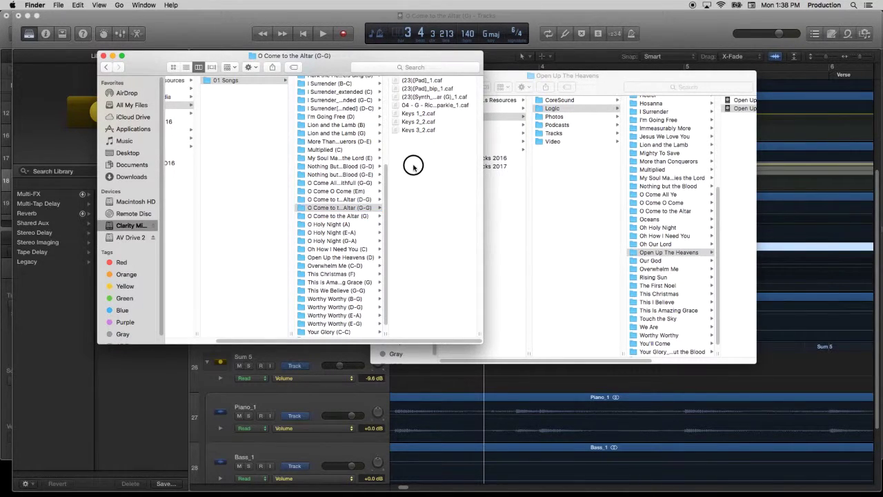
In Logic Pro X, cancel the seven-track export and set up an export of only the (23)[Synth_Pad] stack track.
left_click(219, 32)
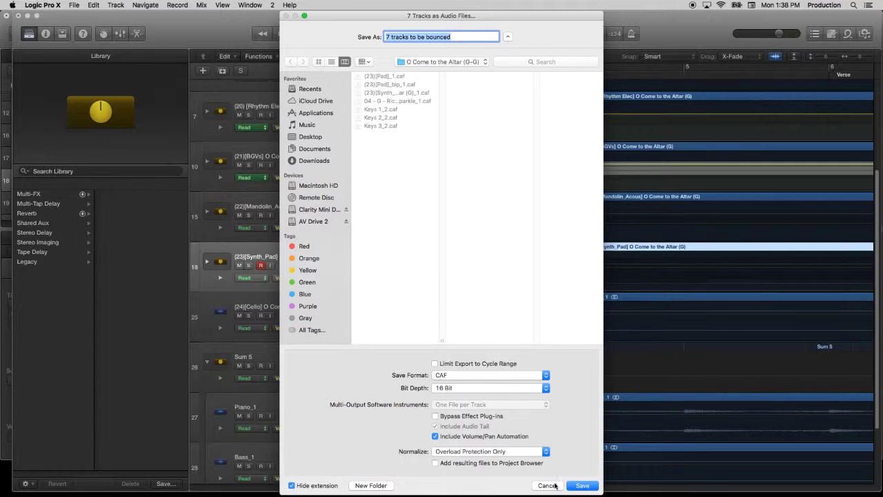
left_click(546, 486)
left_click(207, 262)
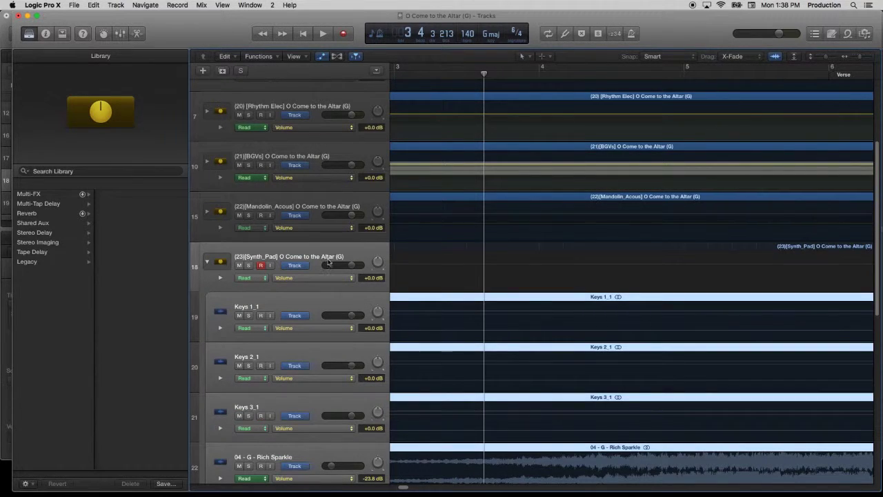
scroll(304, 325, "down", 5)
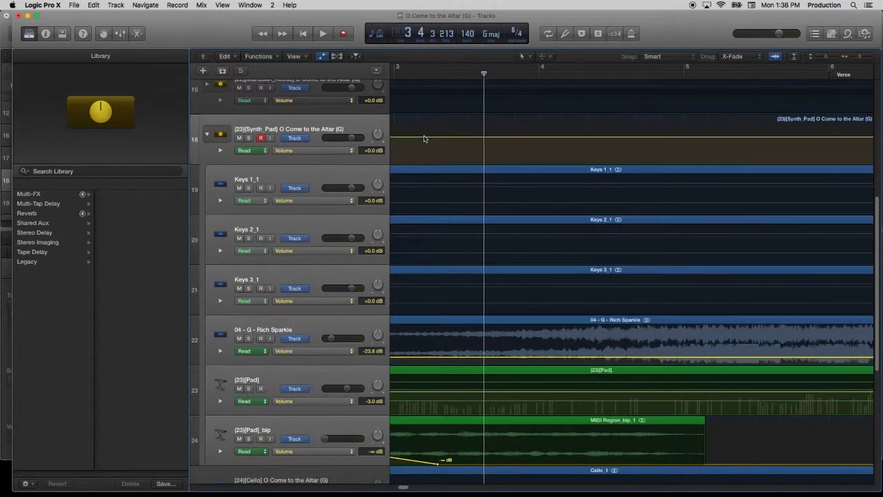
left_click(357, 124)
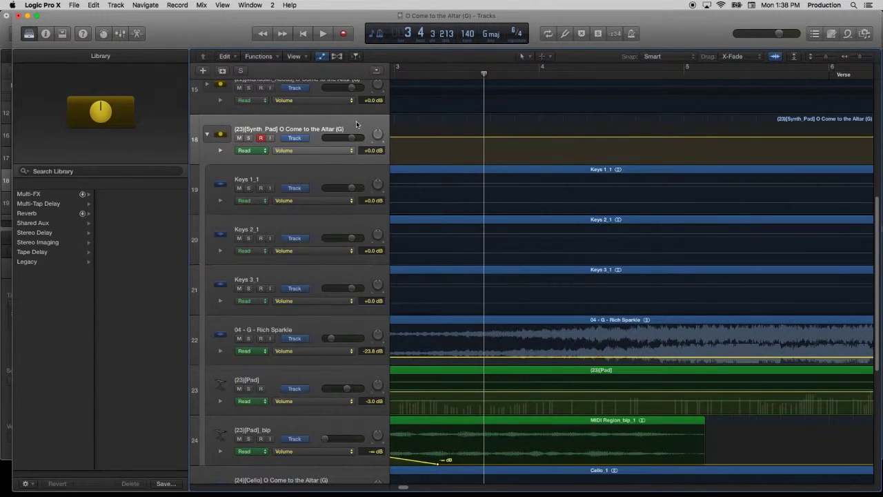
key("super+e")
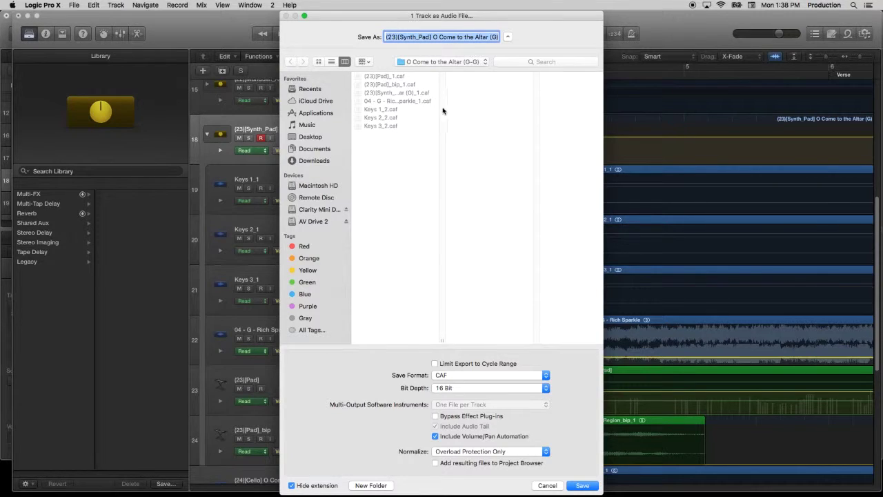
Delete the old CAF files from the O Come to the Altar (G-G) folder and export the (23)[Synth_Pad] track there as 16-bit CAF.
left_click(333, 480)
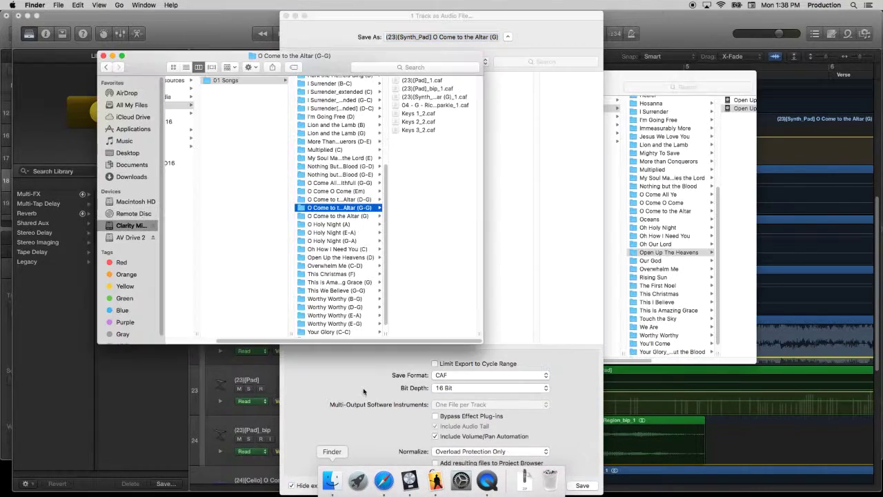
left_click_drag(422, 138, 431, 81)
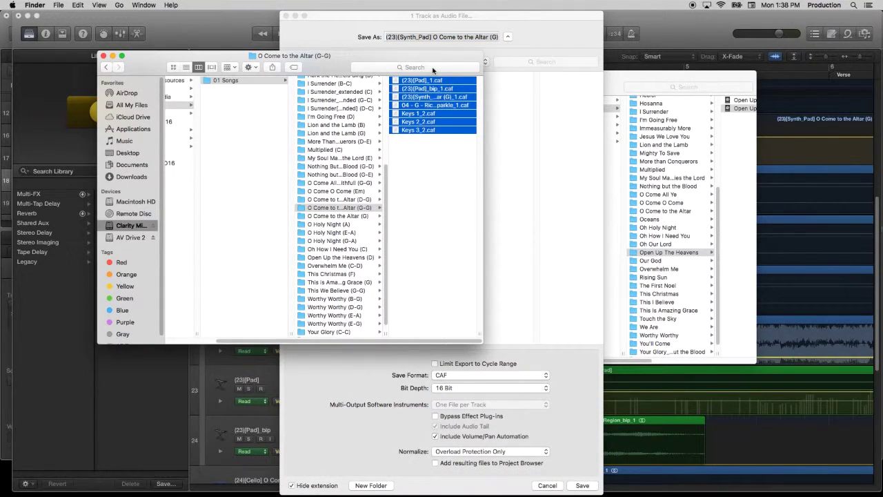
key("super+BackSpace")
left_click(433, 67)
left_click(563, 423)
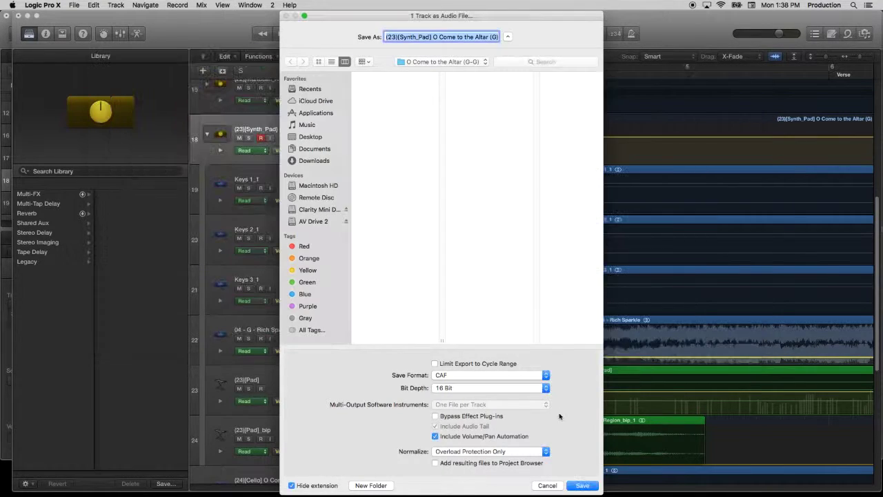
left_click(582, 485)
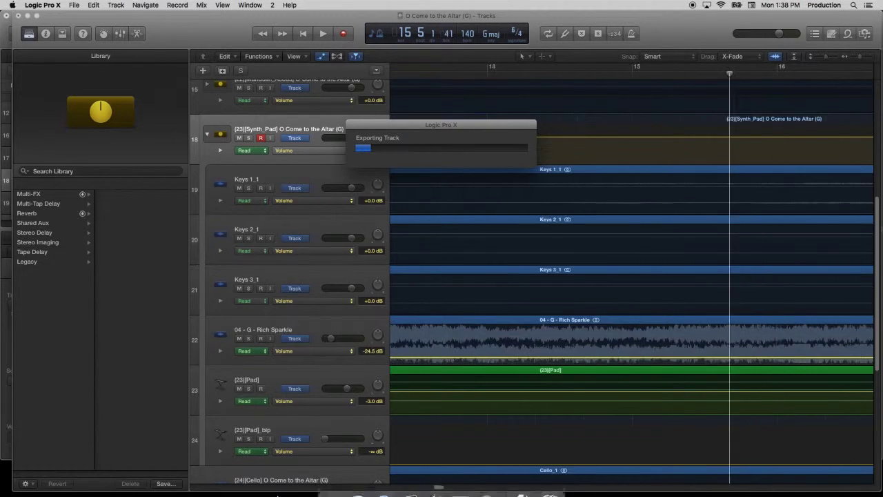
Open the Open Up the Heavens (D) folder in Finder and arrange the MainStage window to show all the patch's channel strips.
mouse_move(380, 480)
left_click(441, 491)
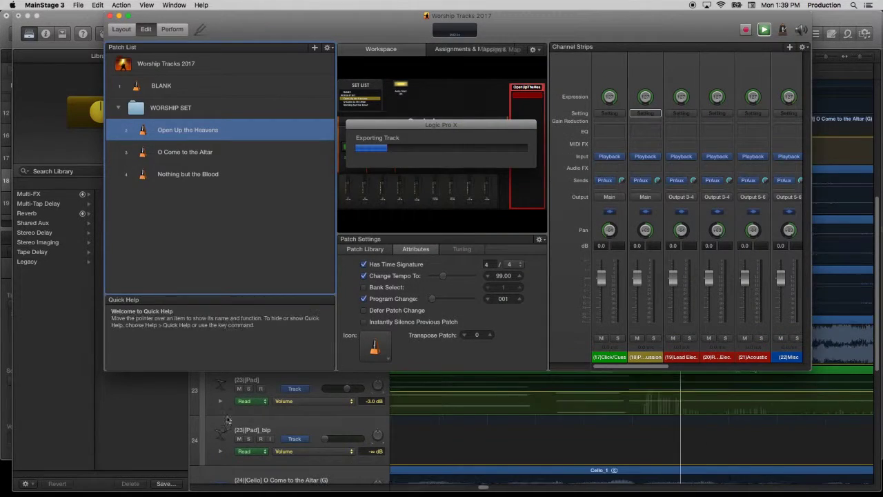
left_click(330, 481)
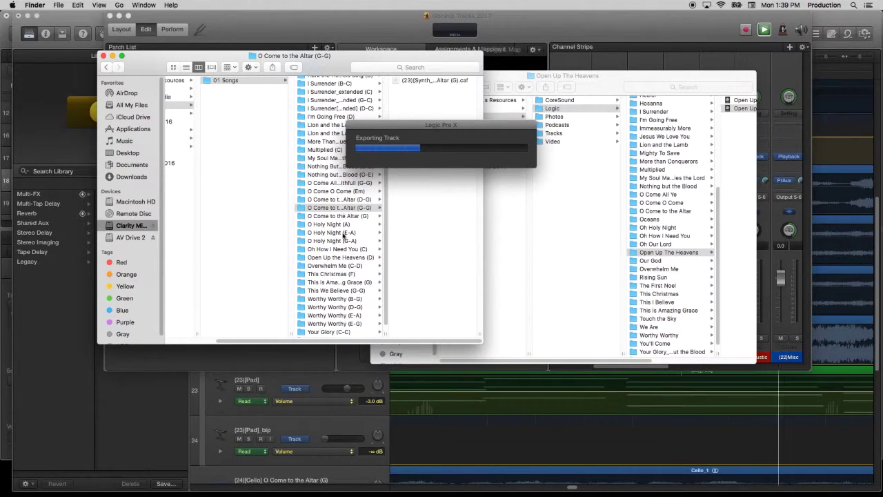
left_click(333, 258)
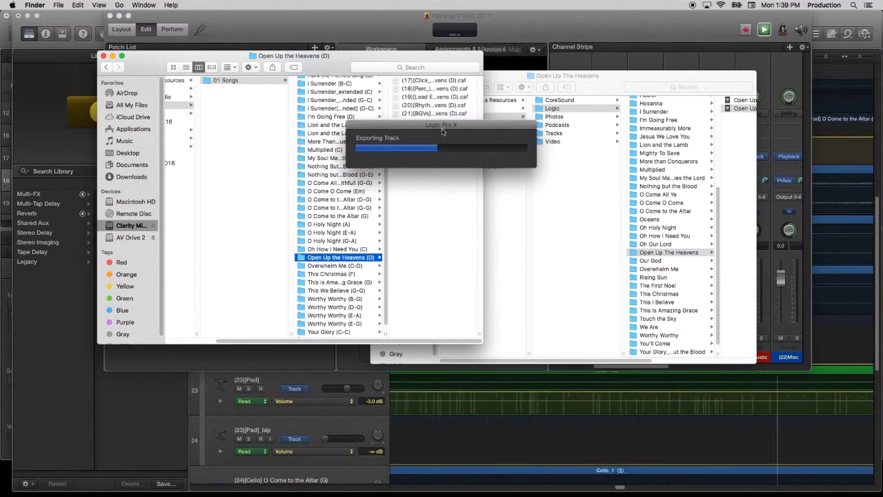
left_click(569, 29)
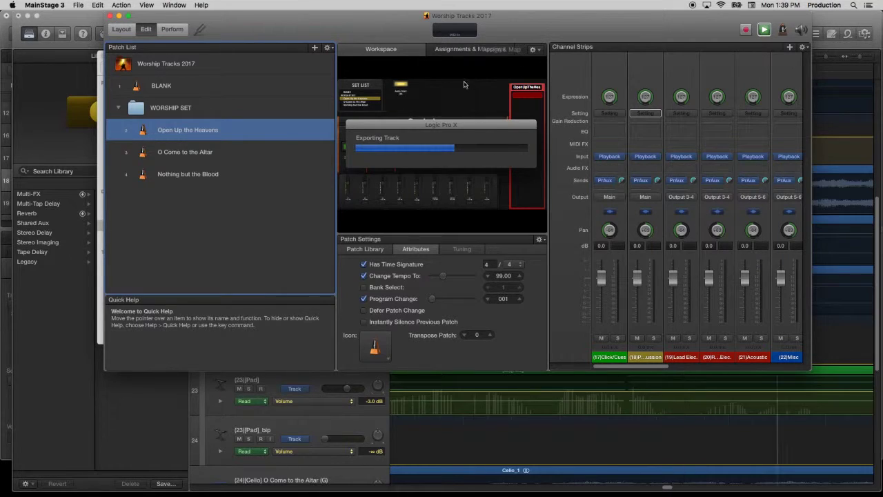
left_click_drag(570, 28, 490, 30)
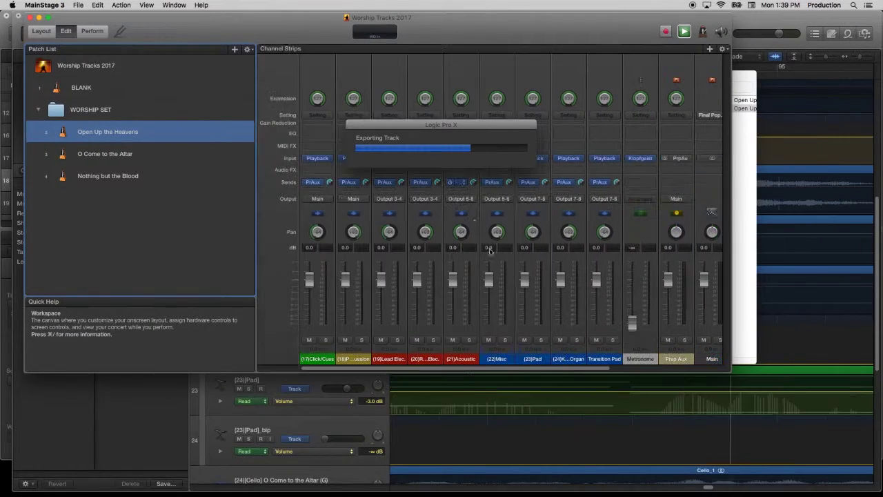
left_click_drag(468, 207, 311, 207)
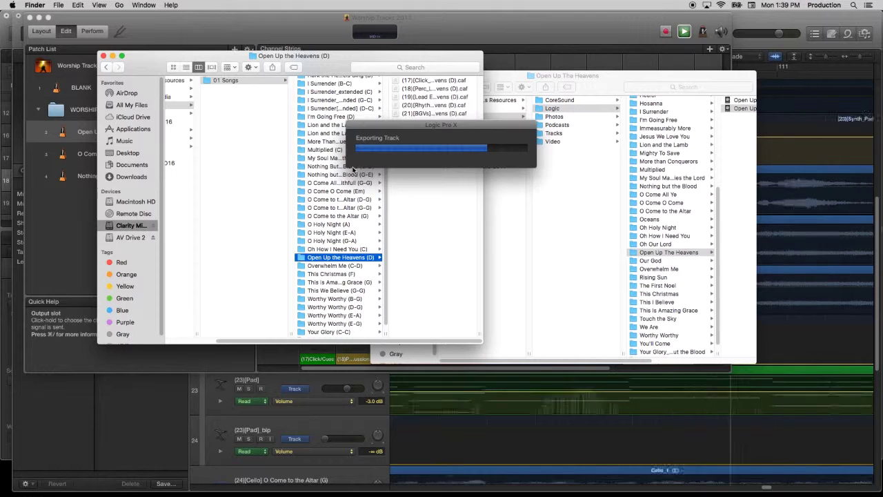
Load the (17)[Click_Cues] Open Up the Heavens (D) stem from Finder into MainStage's (17)Click/Cues channel strip.
key("super+Tab")
left_click_drag(405, 81, 313, 341)
key("super+Tab")
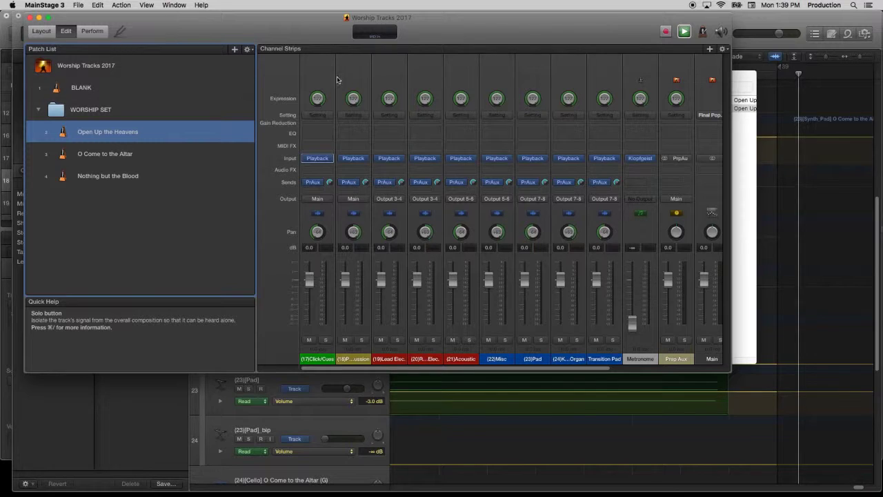
Place the Finder window beside the channel strips and load Open Up the Heavens (D) stems (18) through (24) into their matching strips.
key("super+Tab")
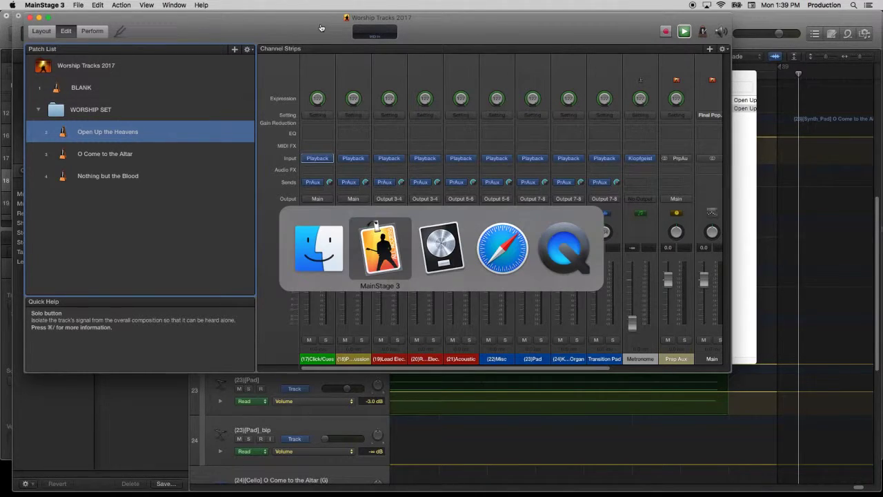
key("Tab")
key("Tab")
key("Tab")
key("Tab")
left_click_drag(322, 55, 324, 183)
left_click(377, 75)
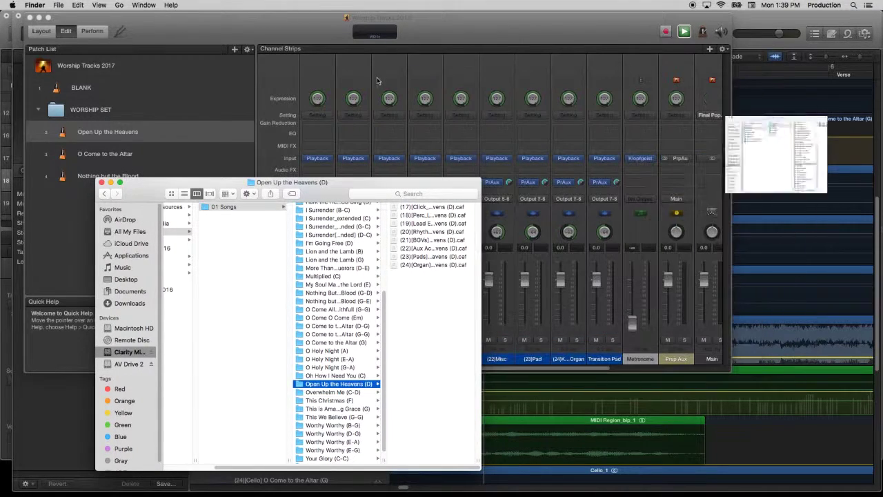
left_click_drag(395, 187, 242, 192)
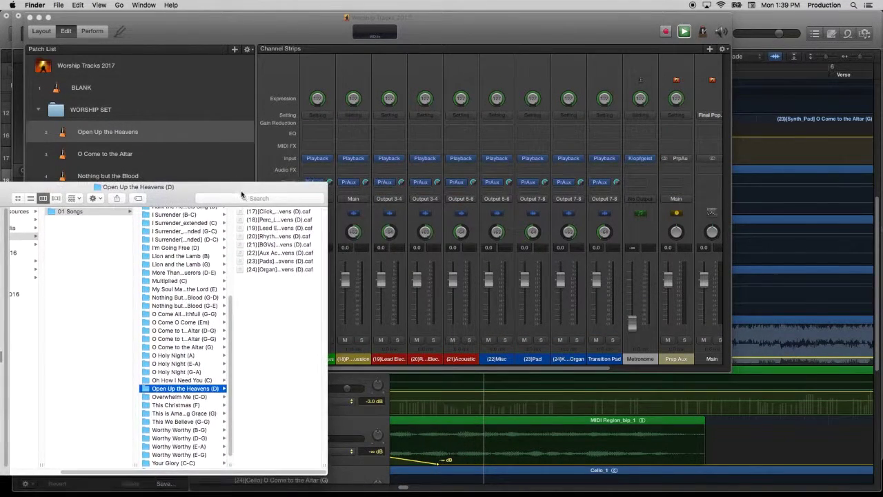
left_click_drag(262, 220, 349, 303)
left_click_drag(282, 231, 387, 314)
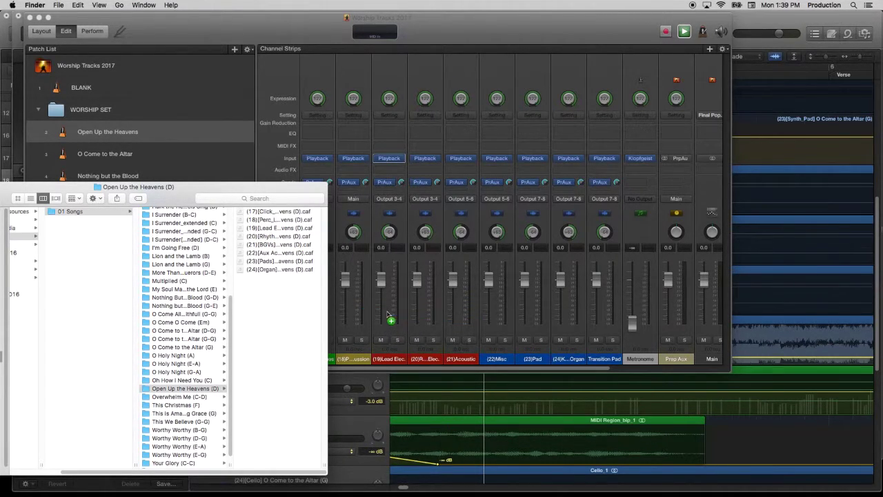
left_click_drag(261, 238, 263, 256)
left_click_drag(243, 246, 242, 265)
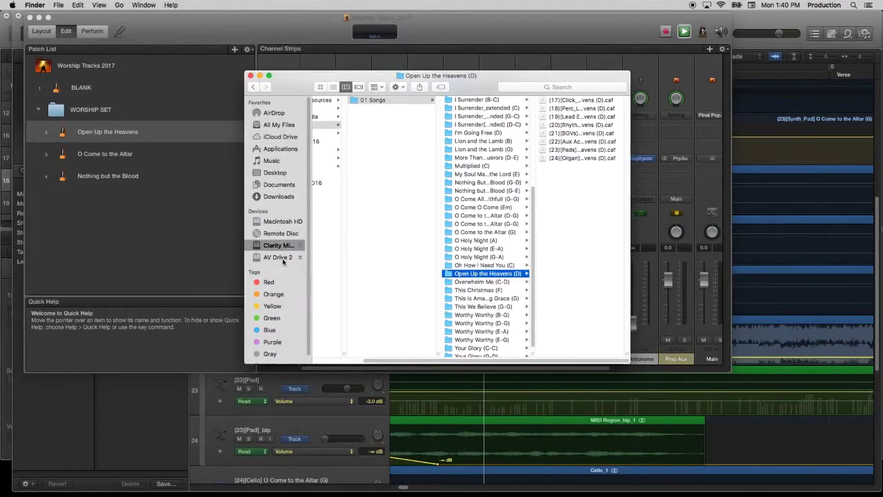
Check which file is loaded in the Playback plug-in of each Open Up the Heavens channel strip, from (17)Click/Cues through (24).
key("super+Tab")
key("super+Tab")
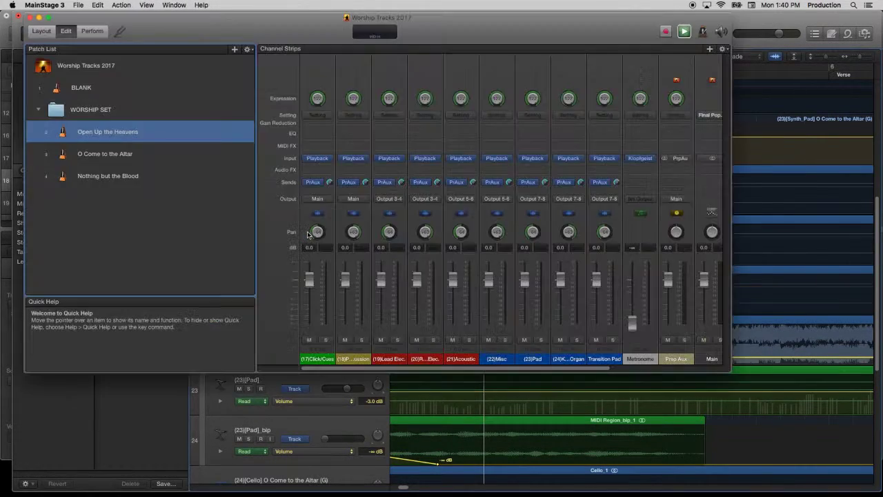
left_click(318, 159)
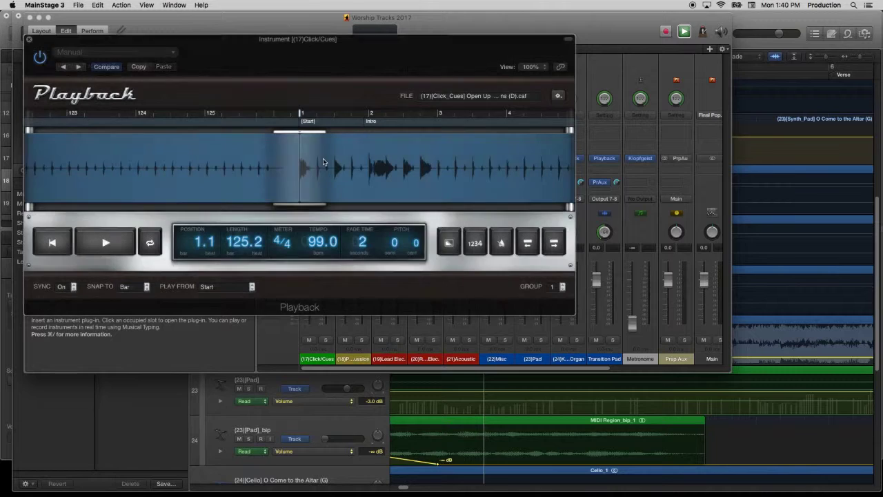
key("super+w")
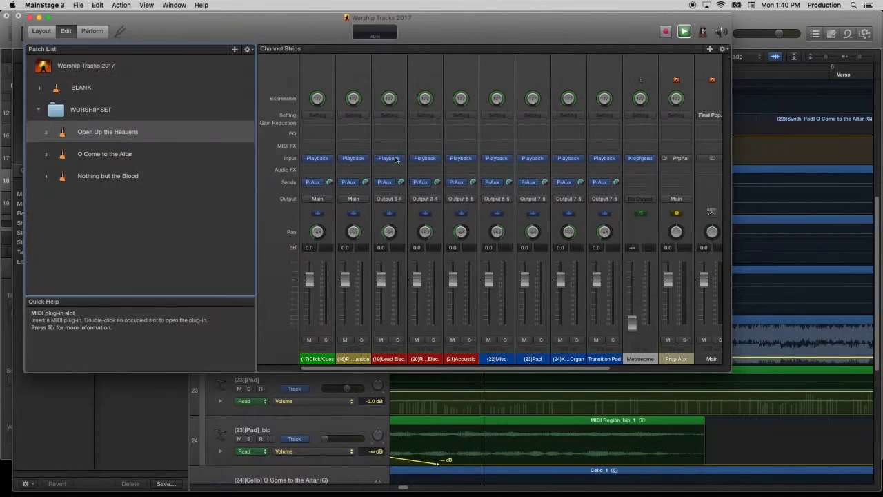
left_click(354, 159)
key("super+w")
left_click(389, 159)
key("super+w")
left_click(425, 162)
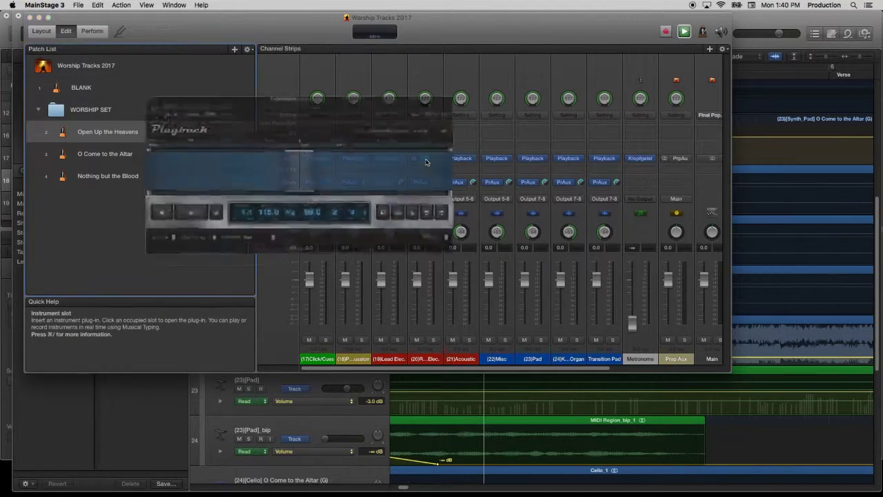
key("super+w")
left_click(452, 161)
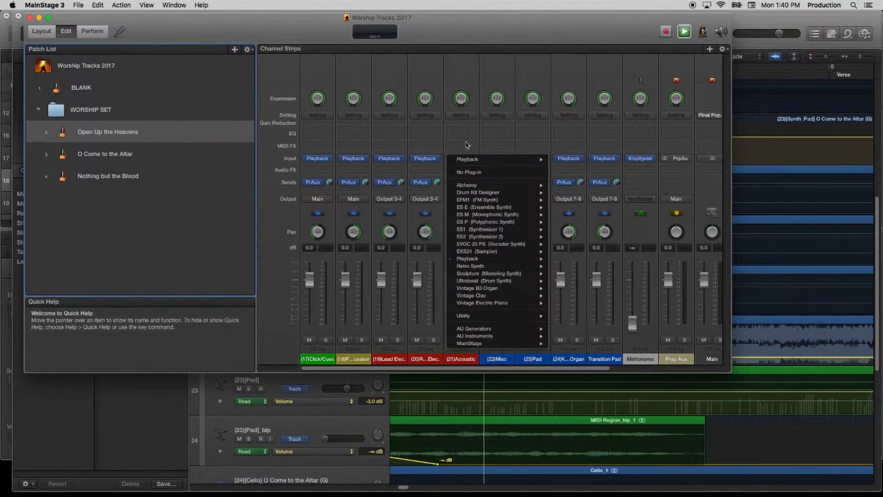
left_click(464, 160)
key("super+w")
left_click(495, 158)
key("super+w")
left_click(532, 159)
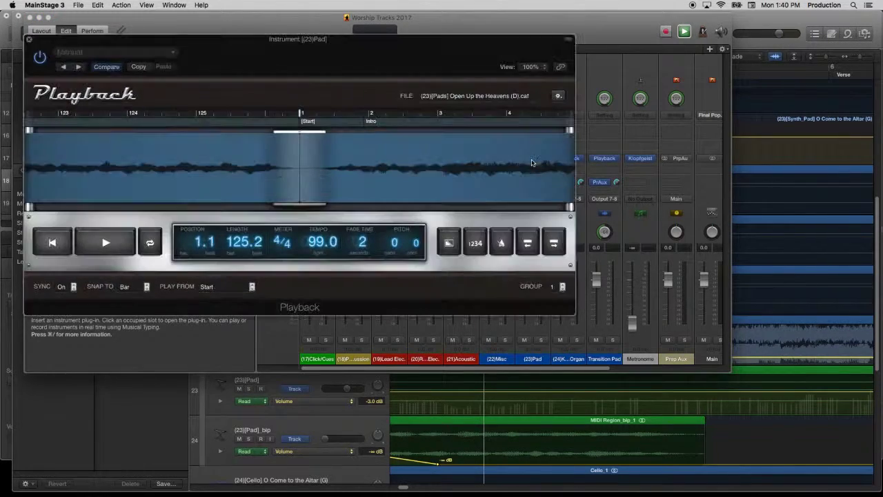
key("super+w")
left_click(568, 158)
key("super+w")
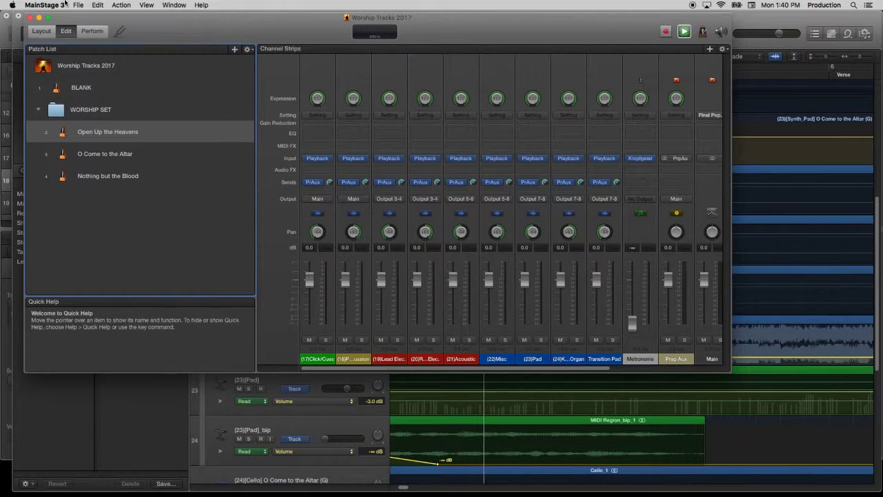
Save the Worship Tracks 2017 concert with the stems loaded in the Open Up the Heavens patch.
key("super+s")
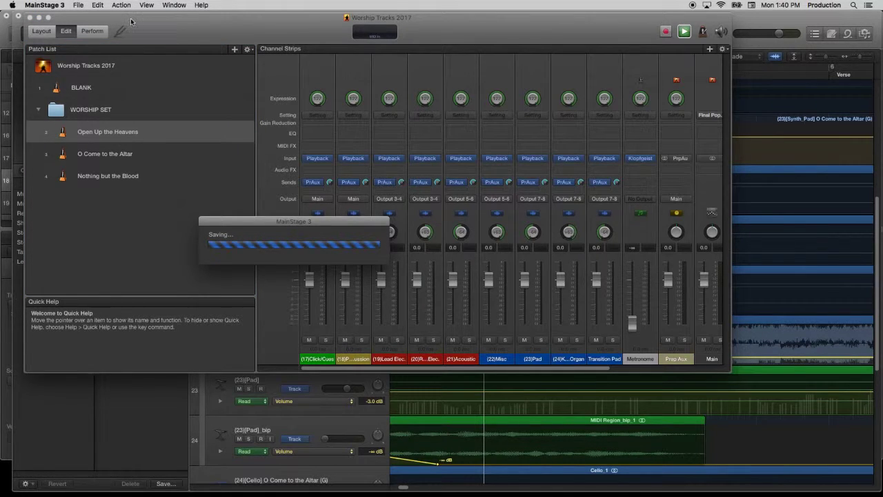
left_click(78, 4)
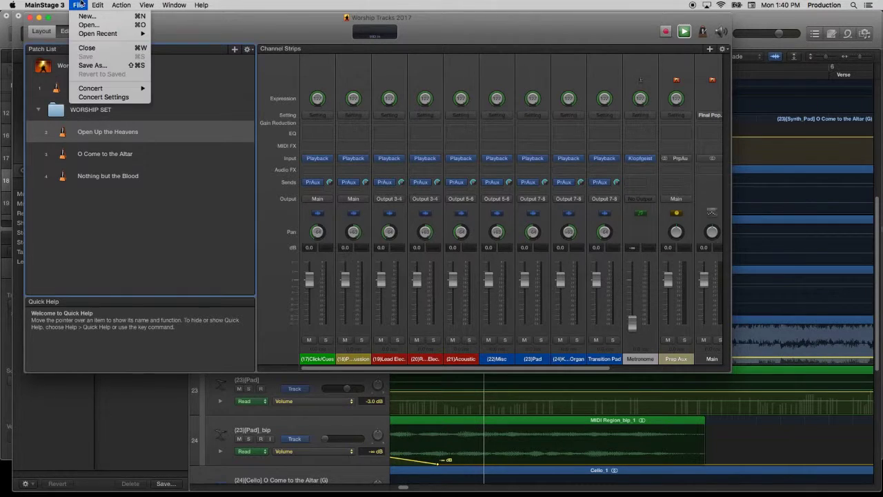
left_click(215, 256)
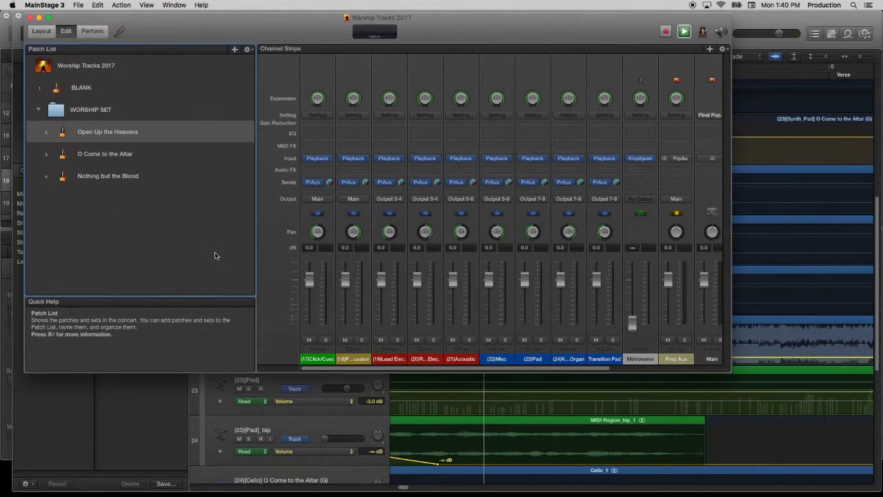
Switch to Finder and open the O Come to the Altar (G-G) folder after comparing it with the (G) folder.
key("super+Tab")
key("super+Tab")
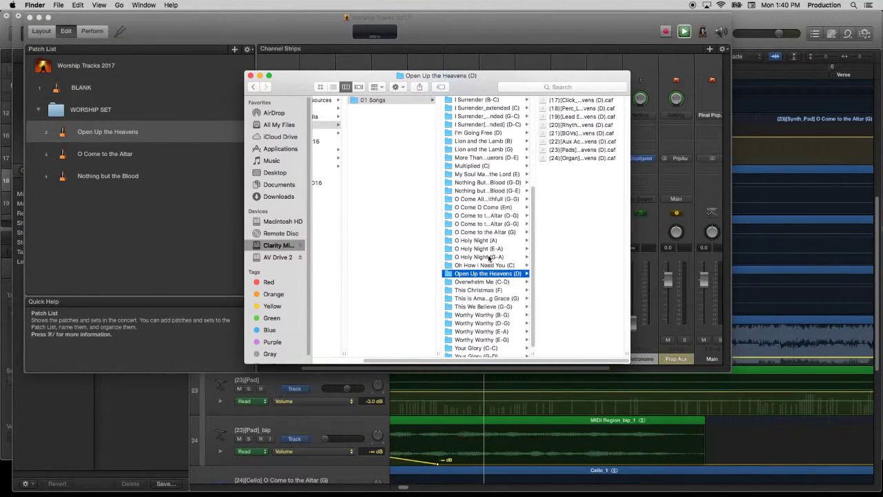
left_click(485, 224)
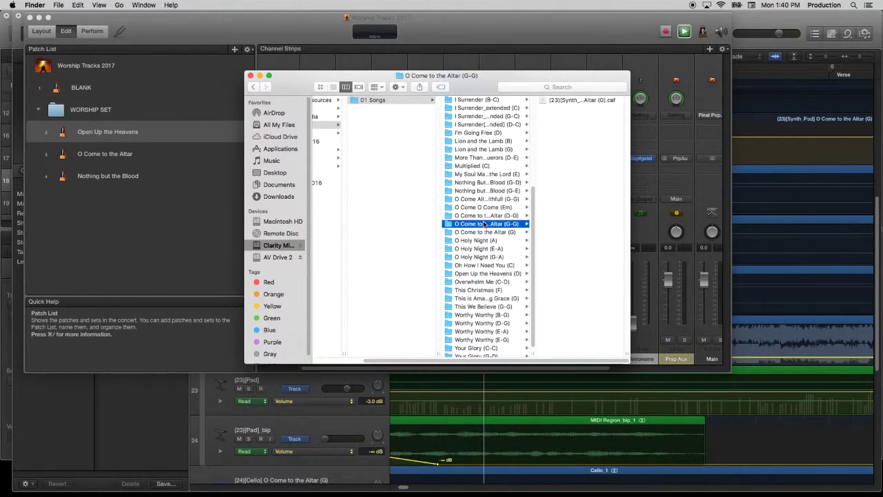
left_click(475, 233)
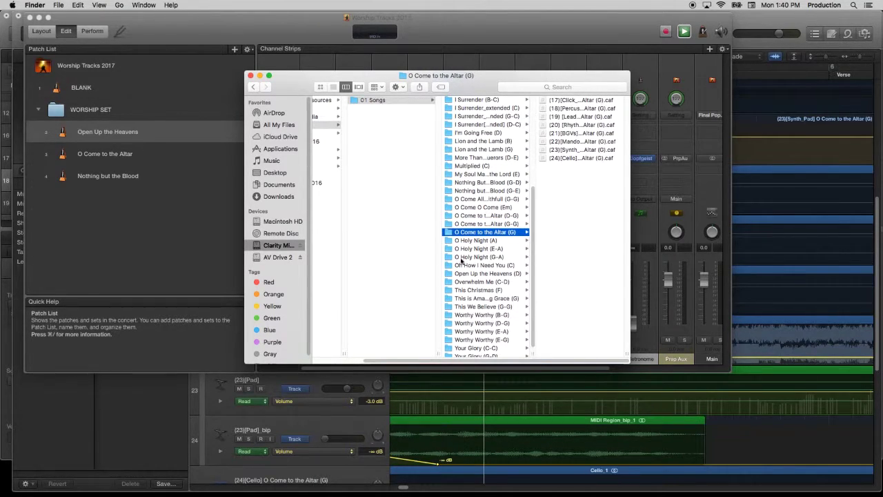
left_click(494, 223)
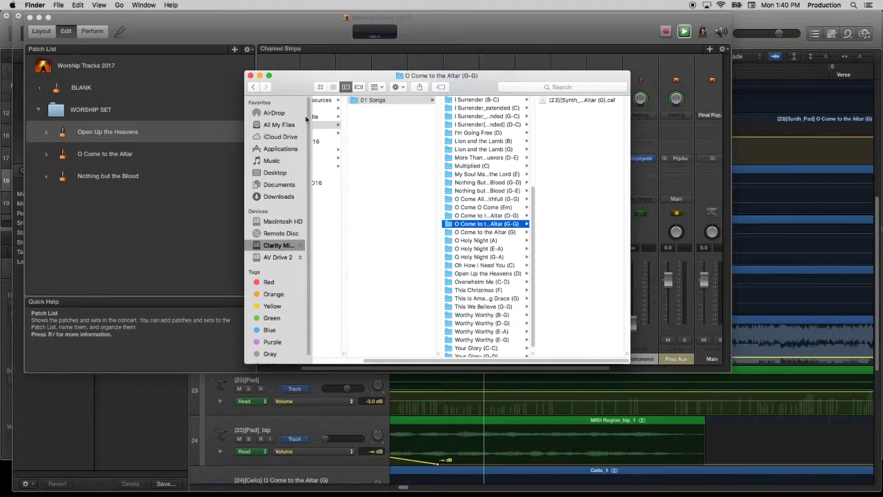
Select MainStage's O Come to the Altar patch and load the (23)[Synth_Pad] stem from the (G-G) folder into its (23)Pad strip.
left_click(82, 157)
left_click(98, 154)
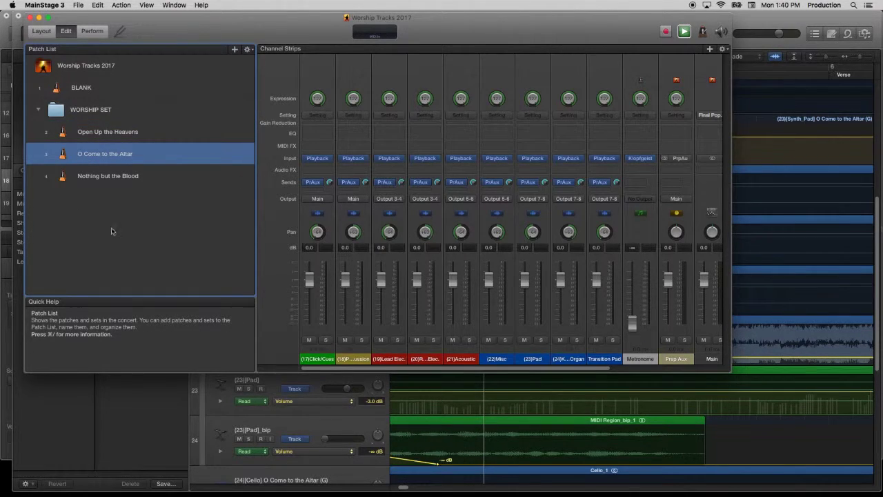
key("super+Tab")
left_click_drag(490, 82, 384, 145)
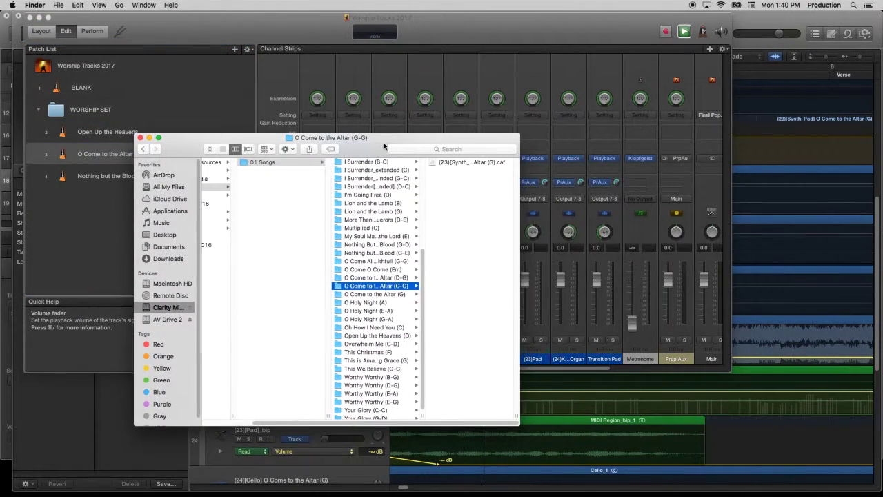
left_click_drag(446, 160, 533, 160)
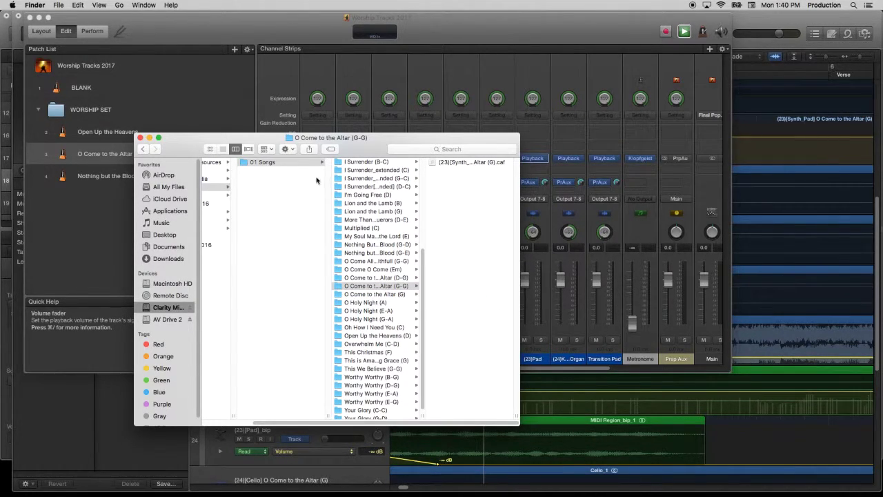
Load the (17)[Click_Cues] stem from the O Come to the Altar (G) folder into the (17)Click/Cues strip and save the concert.
left_click(389, 279)
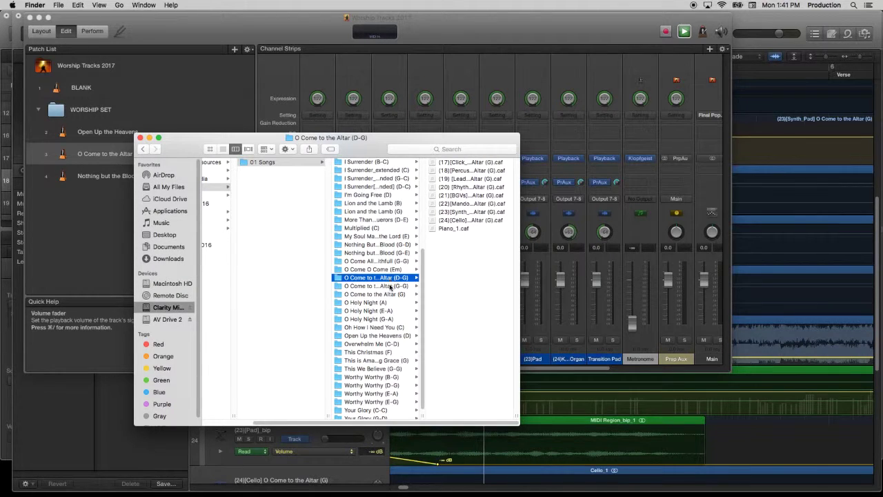
left_click(387, 294)
left_click_drag(370, 155, 134, 95)
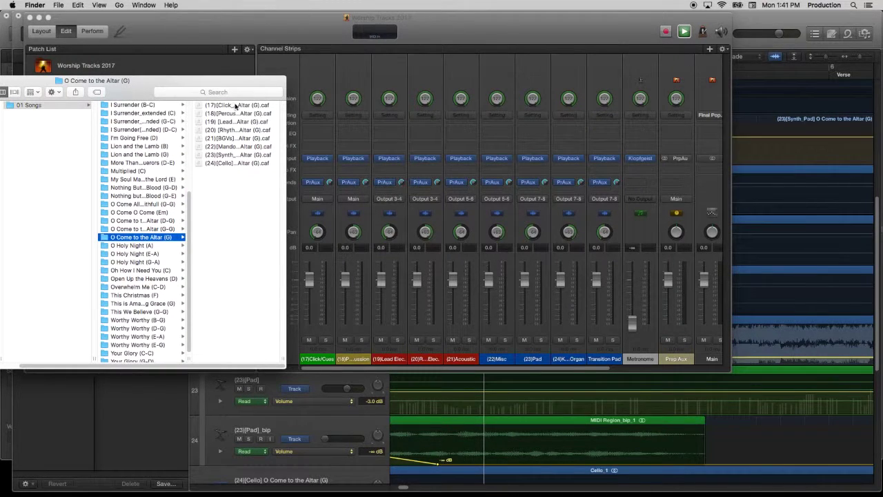
left_click_drag(220, 88, 318, 162)
left_click_drag(233, 114, 552, 200)
left_click_drag(165, 78, 380, 162)
left_click(255, 36)
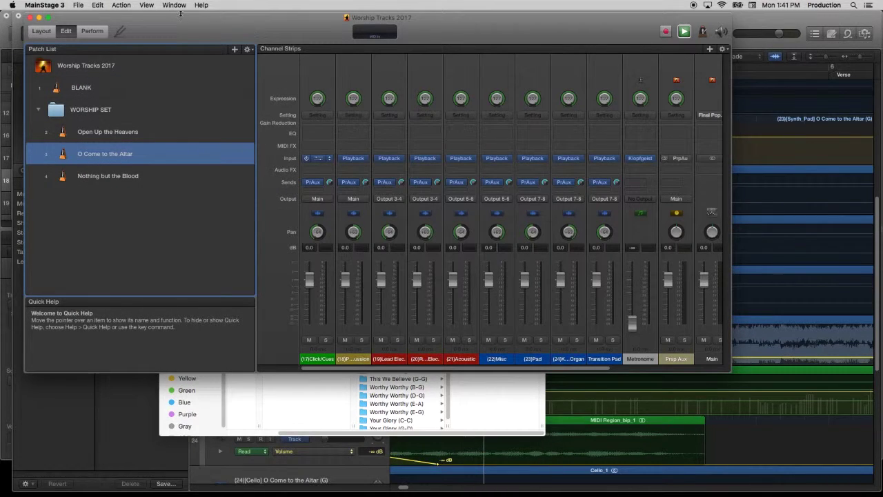
left_click(79, 4)
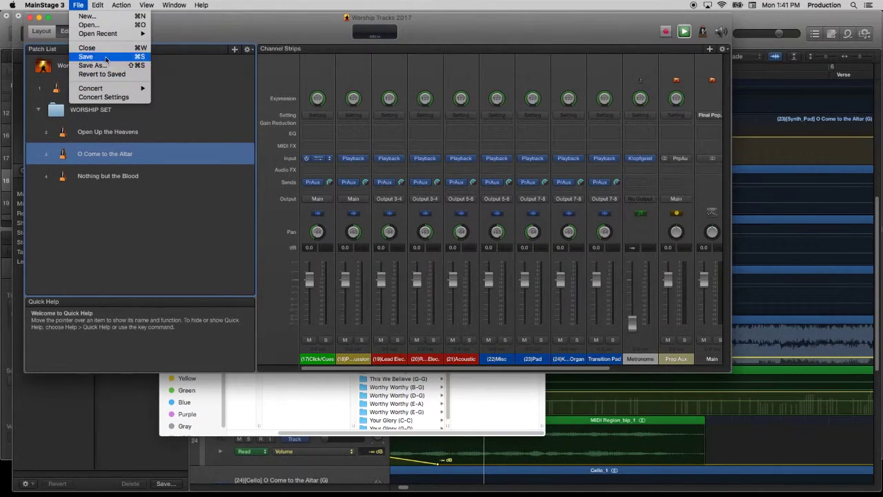
left_click(93, 61)
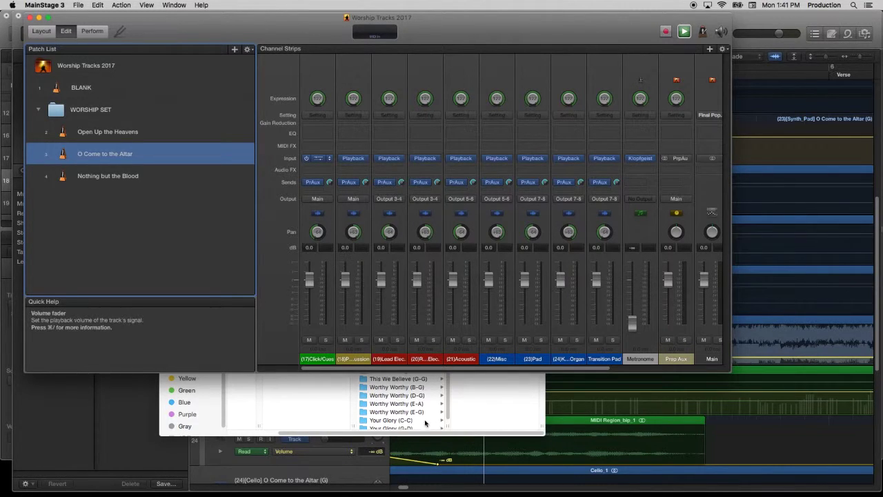
left_click(448, 397)
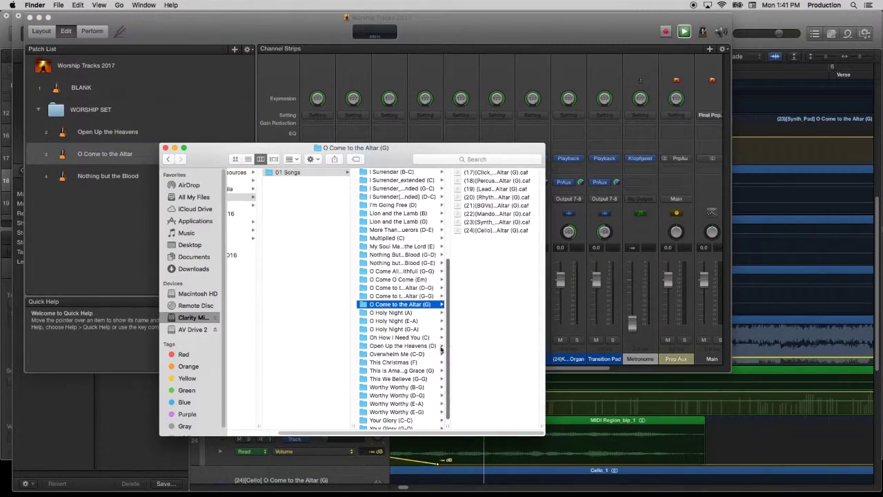
left_click(478, 15)
left_click(334, 397)
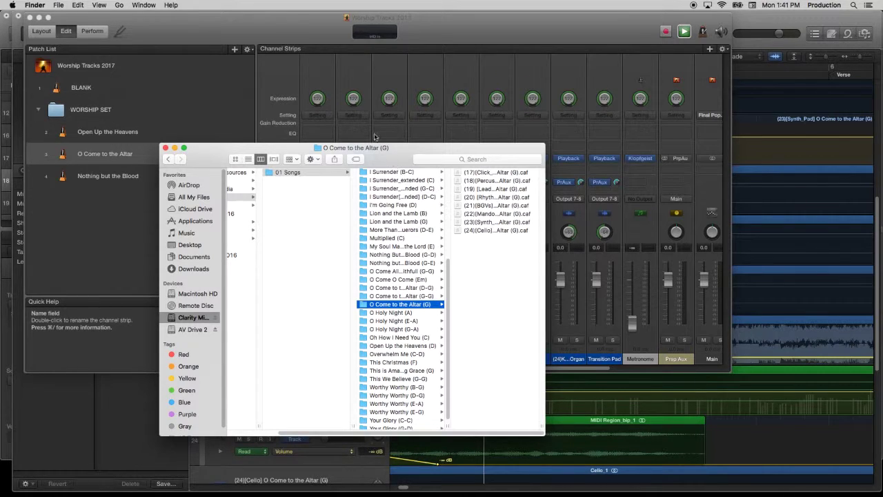
left_click(293, 37)
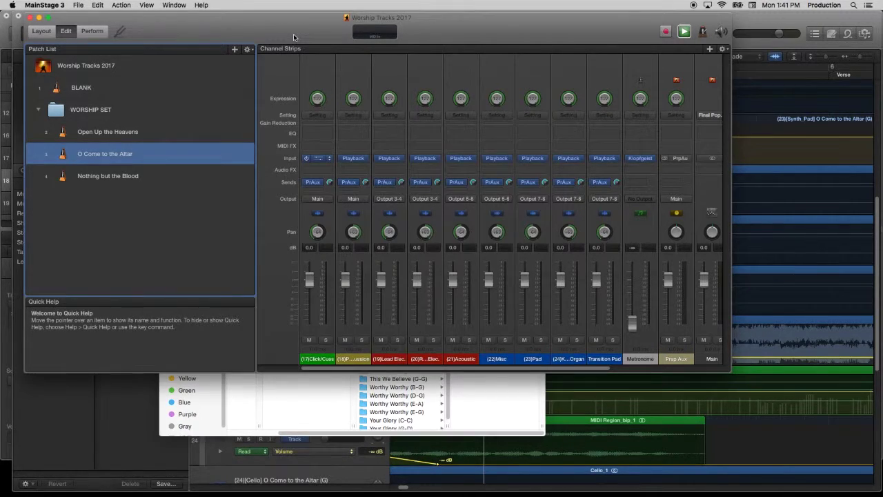
Consolidate all assets into the Worship Tracks 2017 concert, keeping every copy option enabled, including playback samples.
left_click(44, 4)
mouse_move(78, 5)
mouse_move(136, 90)
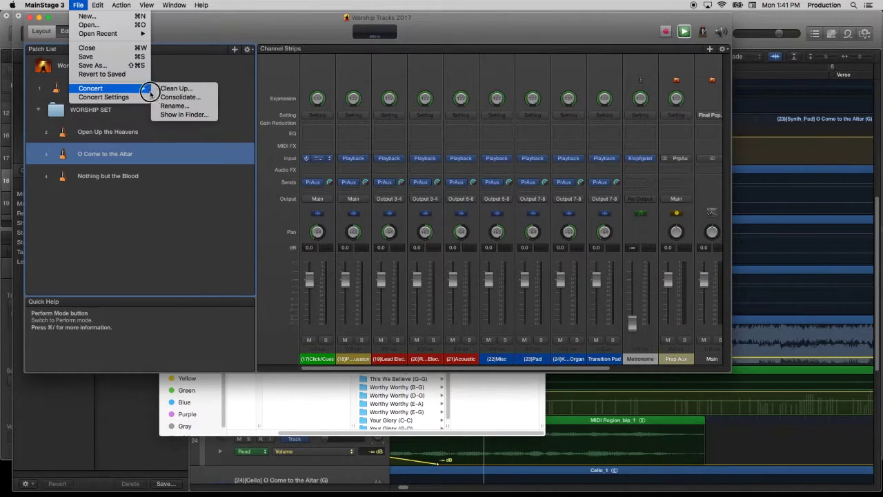
left_click(164, 99)
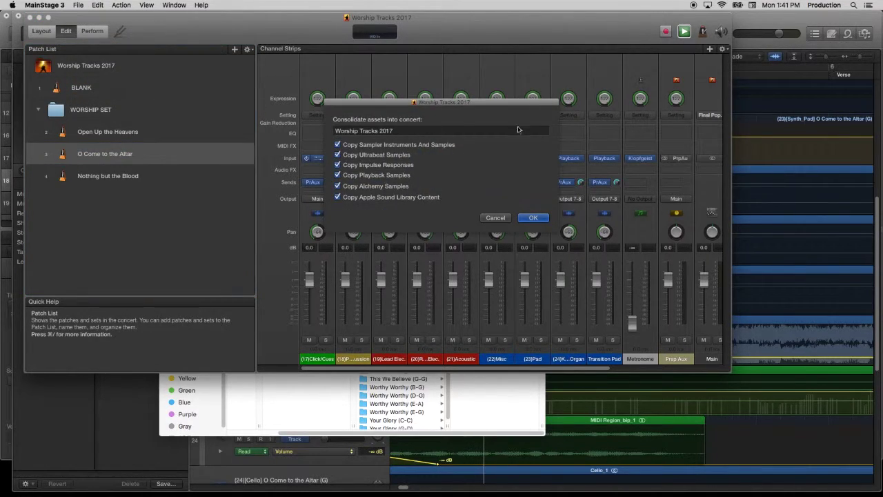
left_click(534, 217)
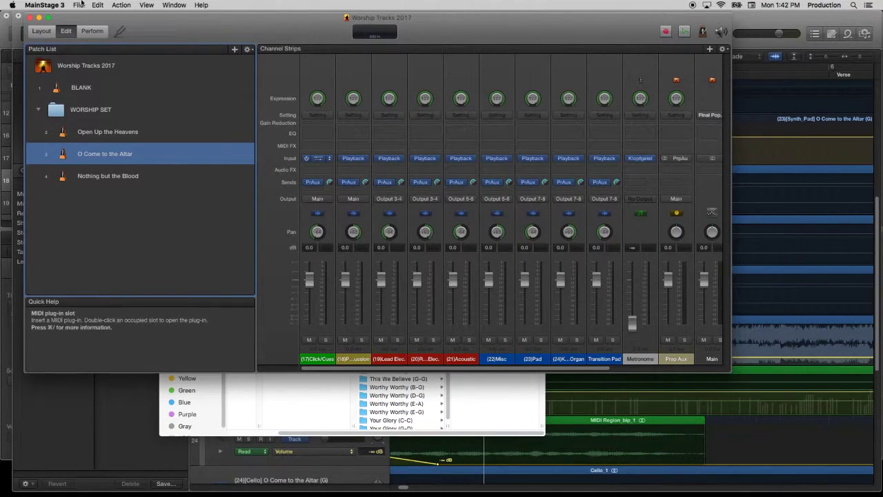
Play the Open Up the Heavens patch and raise the system volume to listen to its stems.
left_click(152, 132)
key("space")
key("XF86AudioRaiseVolume")
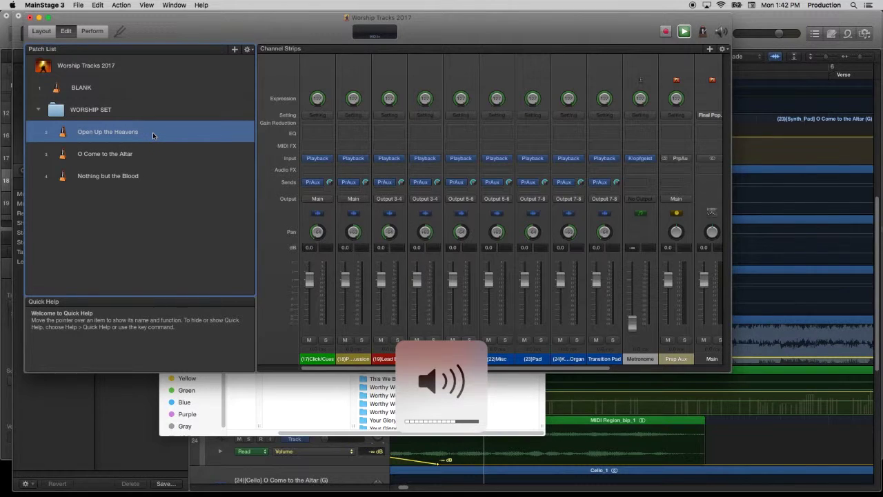
key("XF86AudioRaiseVolume")
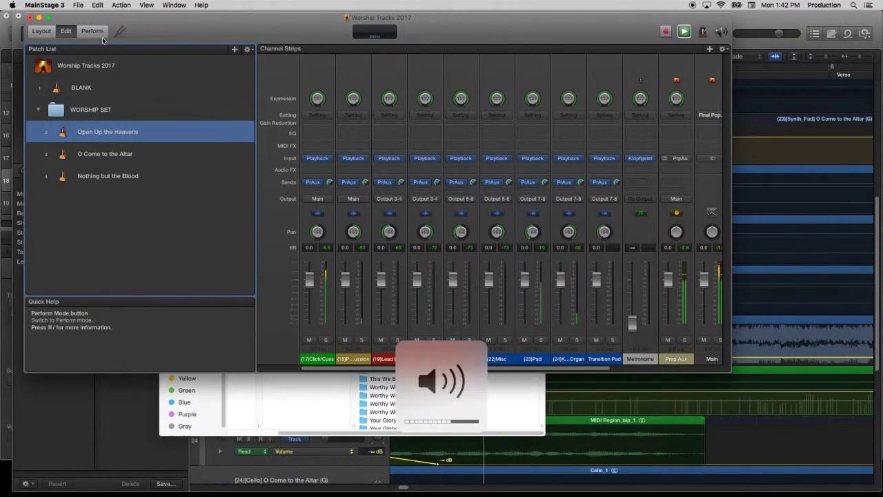
In Perform mode, jump to Open Up the Heavens' End marker, advance to O Come to the Altar, and return to Finder.
left_click(95, 32)
scroll(761, 429, "down", 3)
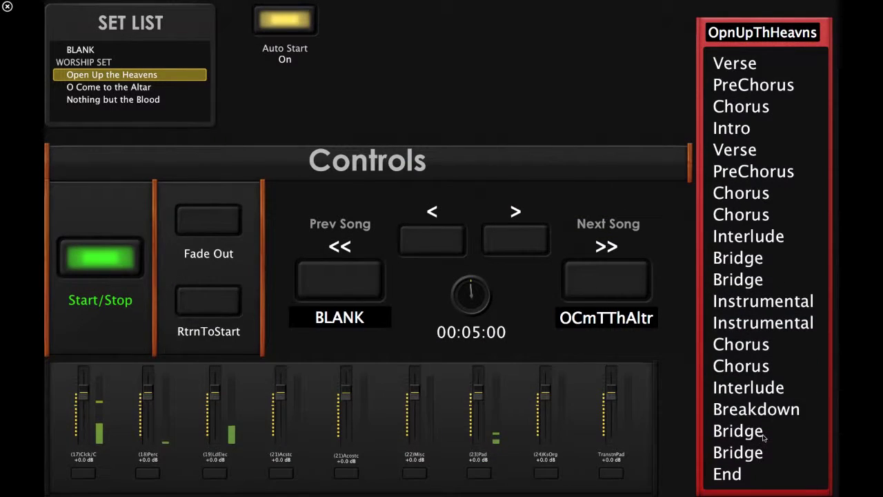
left_click(759, 474)
key("XF86AudioRaiseVolume")
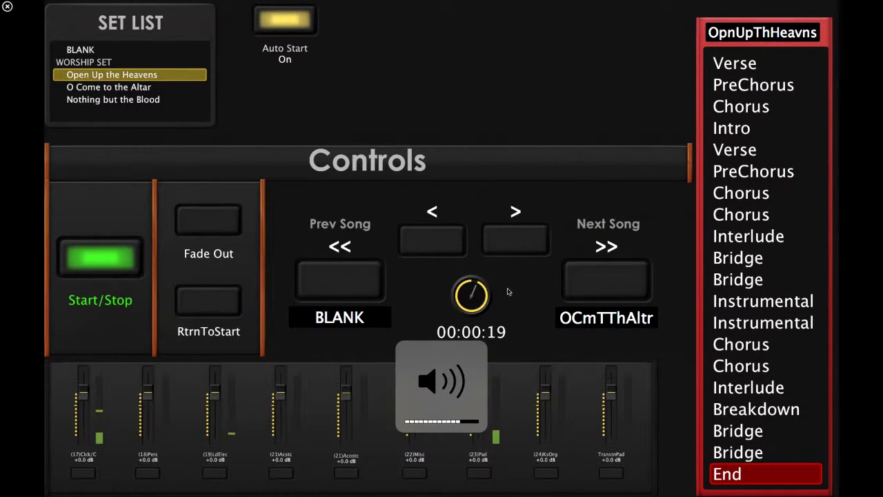
left_click(606, 289)
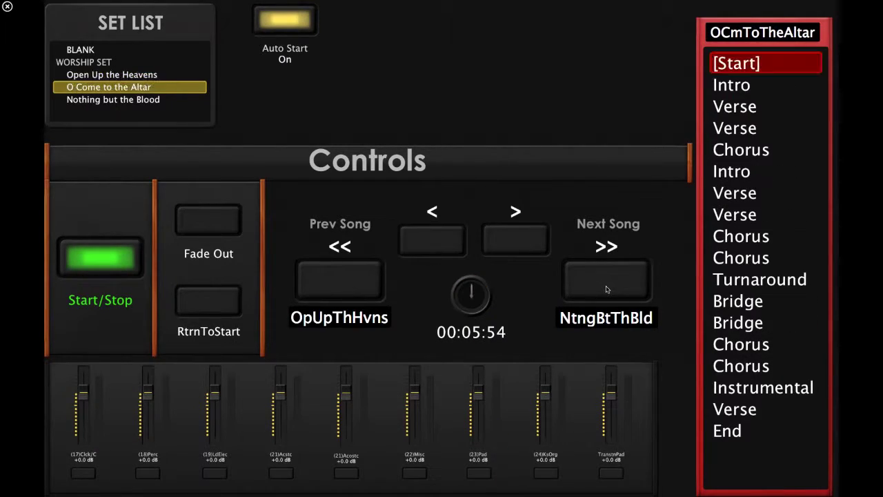
left_click(8, 7)
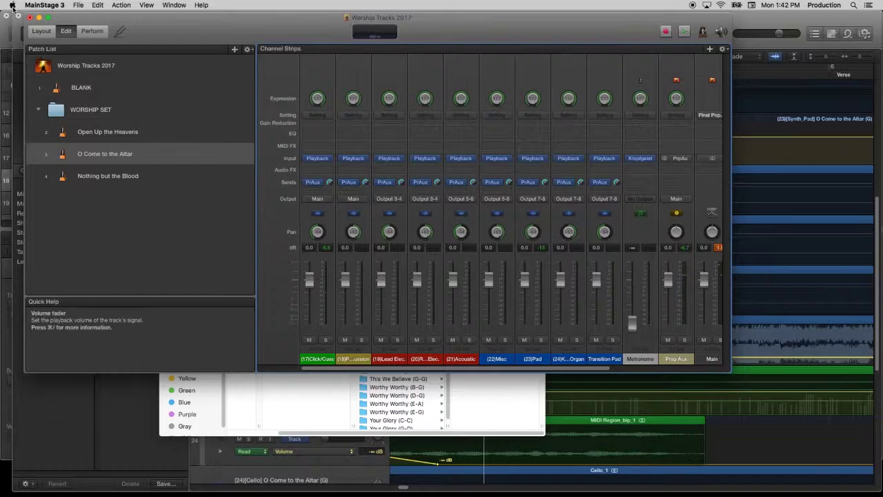
key("super+Tab")
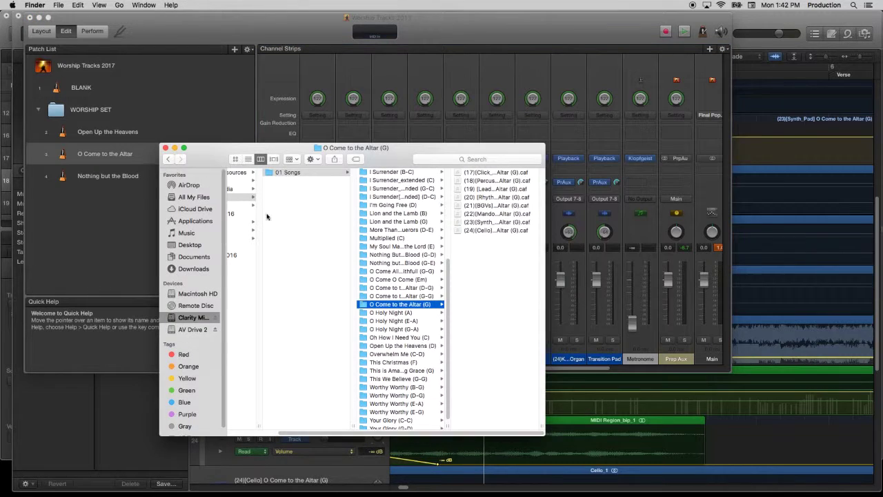
Switch to Logic Pro X, close the Open Up the Heavens (D) project and return to Finder.
key("super+Tab")
key("super+Tab")
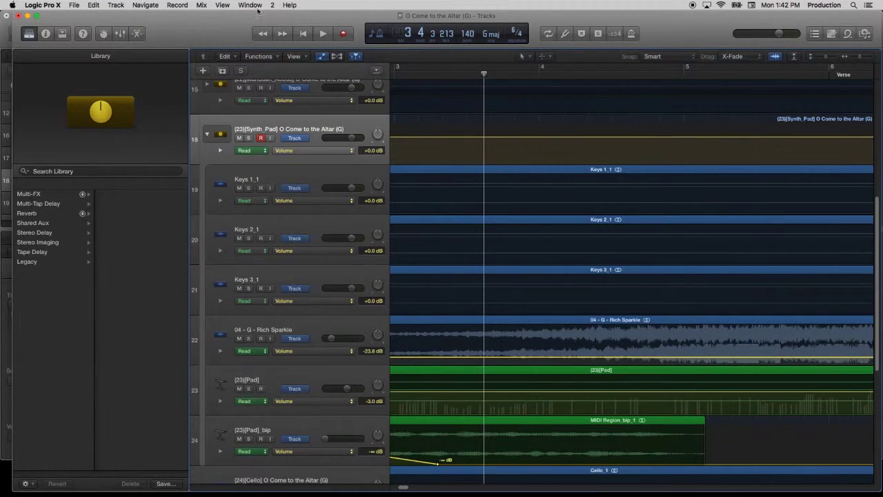
key("super+grave")
key("super+w")
left_click(517, 172)
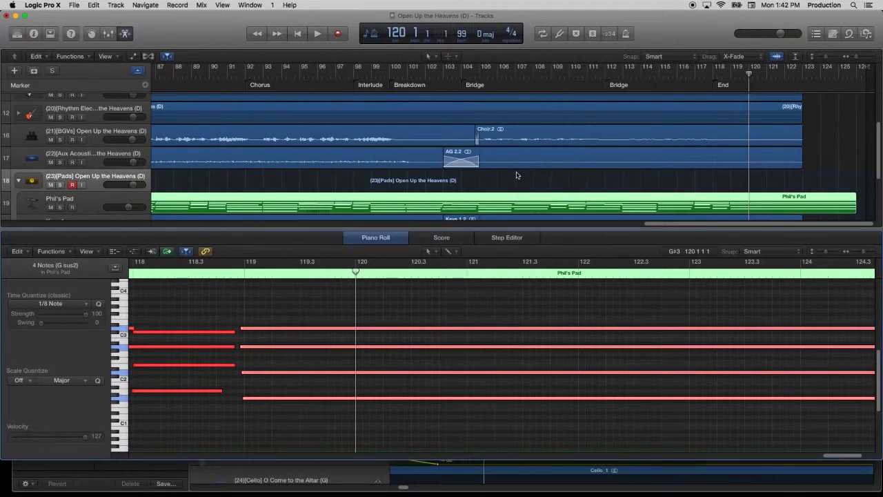
key("super+Tab")
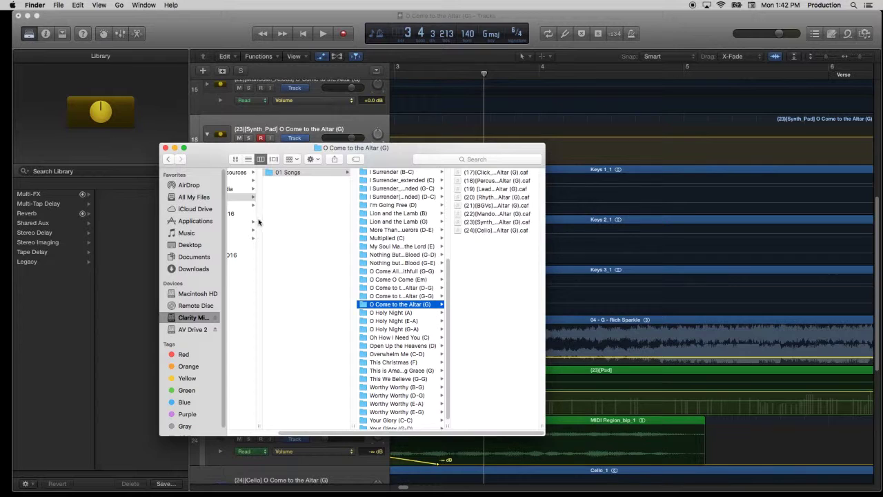
In Finder, browse the Clarity Mini Drive to 04 Projects, 01 Logic, 01 Songs and select a Nothing But the Blood short-end project.
left_click(193, 317)
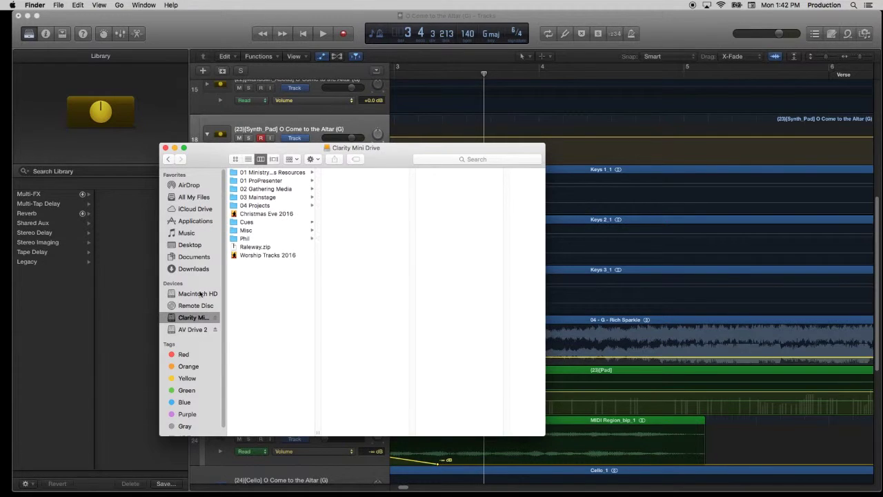
left_click(257, 205)
left_click(375, 173)
left_click(448, 174)
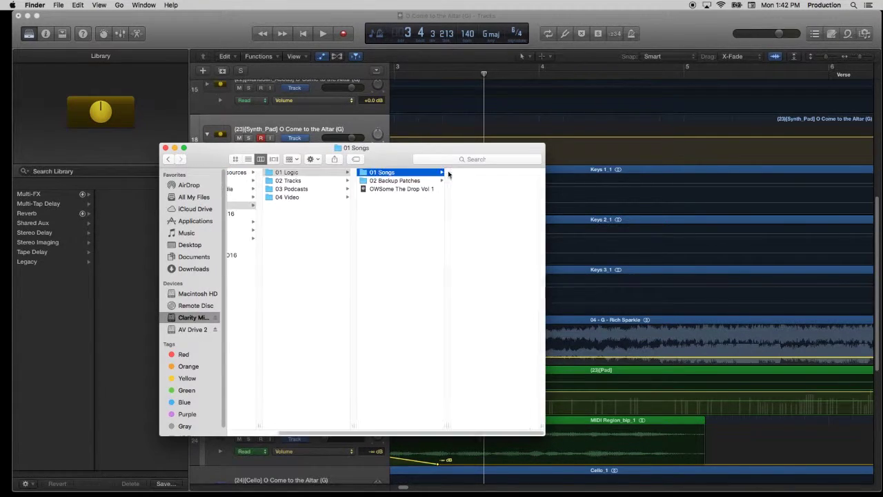
scroll(493, 295, "down", 5)
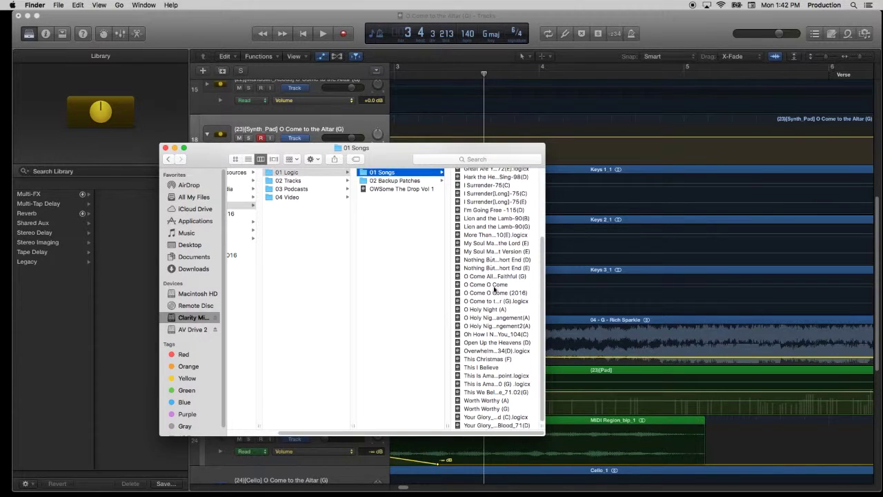
left_click(492, 263)
Switch to the January 29, 2017 service plan in Safari and open the Nothing But The Blood [G] item for editing.
key("super+Tab")
key("super+Tab")
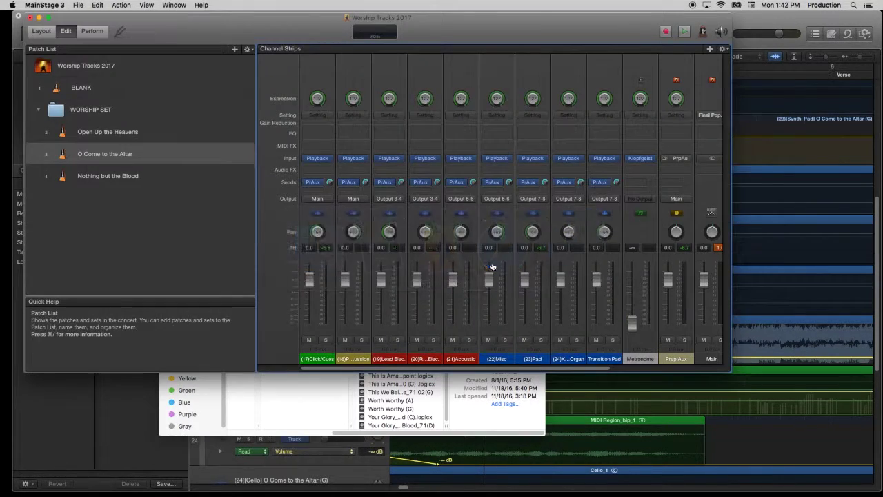
key("super+Tab")
key("super+Tab")
key("super+Tab")
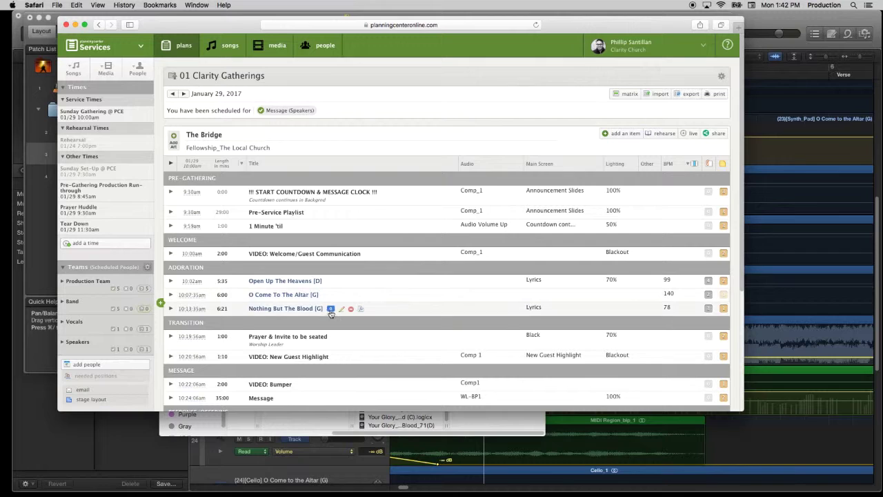
key("super+Tab")
key("super+Tab")
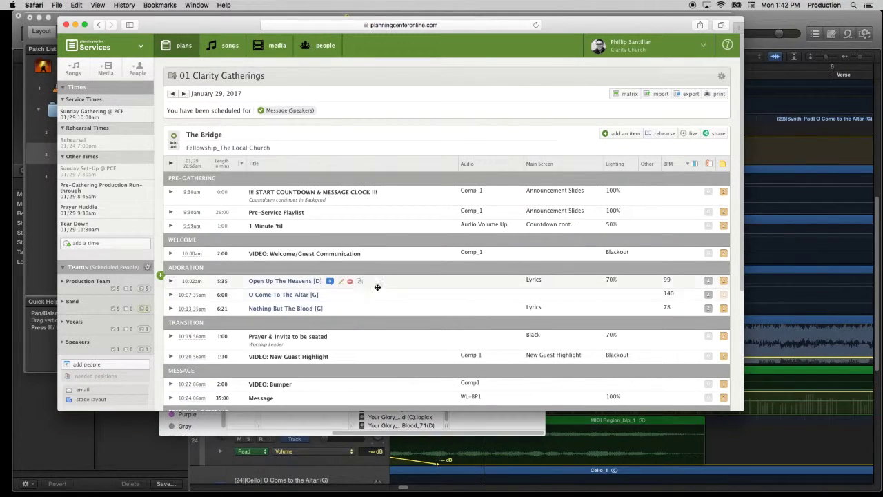
left_click(341, 309)
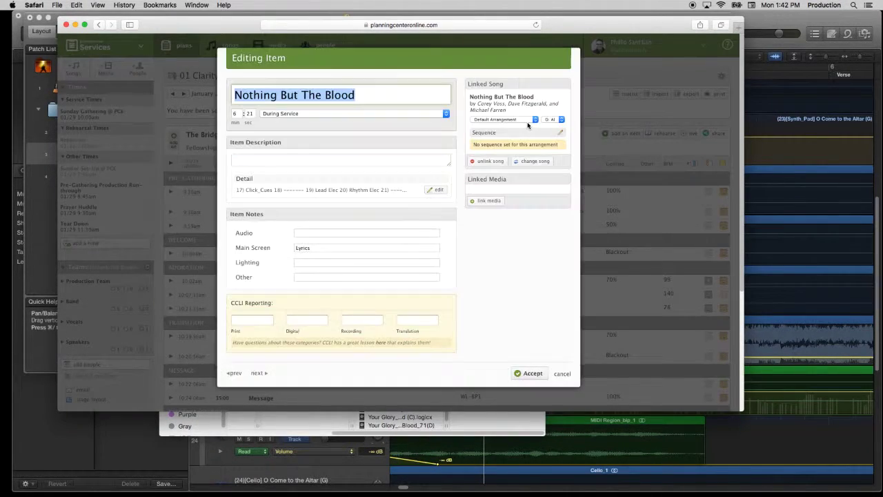
Set the linked song's key for Nothing But The Blood to D and accept the item changes.
left_click(552, 121)
left_click(554, 110)
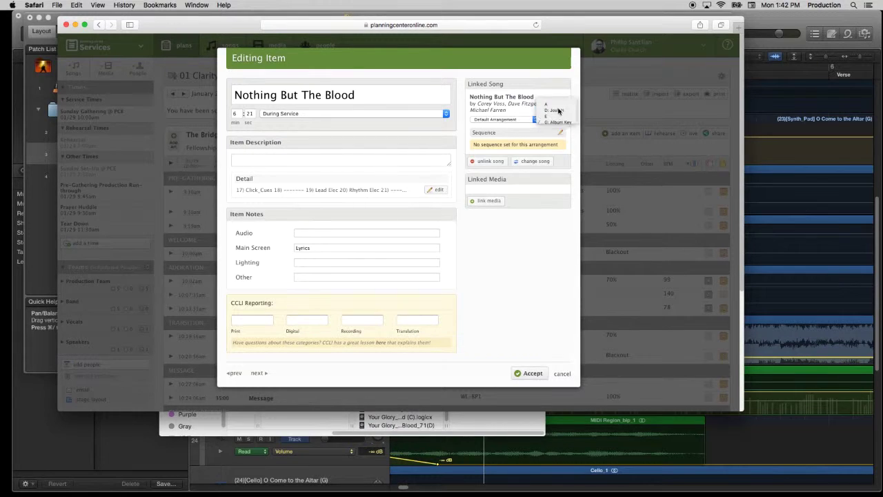
left_click(528, 373)
key("super+Tab")
key("super+Tab")
Check the key options for Open Up The Heavens in the plan, keep D: Album Key, and accept the item.
left_click_drag(387, 255, 320, 295)
left_click(331, 280)
left_click(555, 125)
left_click(556, 127)
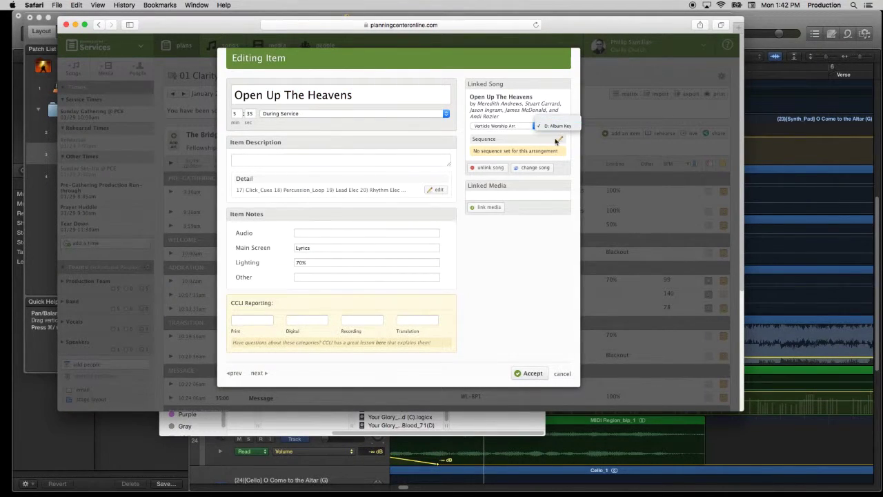
left_click(535, 374)
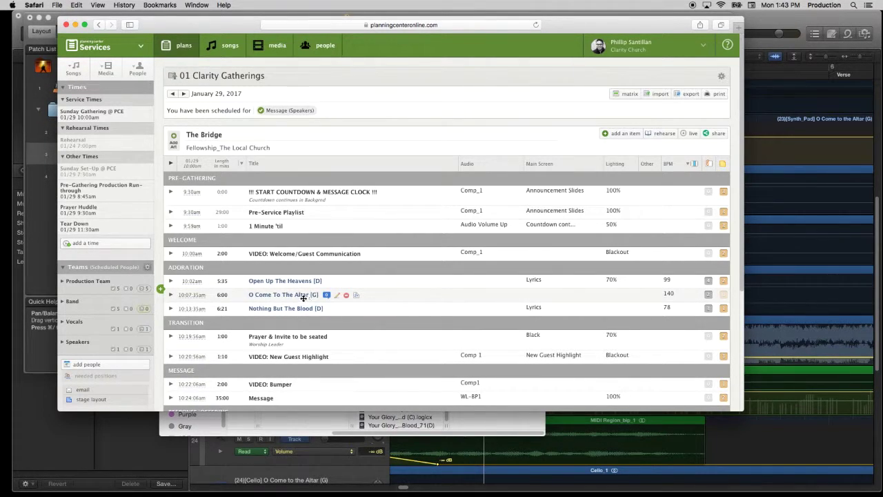
Switch to Finder and open the 01 Songs folder inside 03 Mainstage on the Clarity Mini Drive.
key("super+Tab")
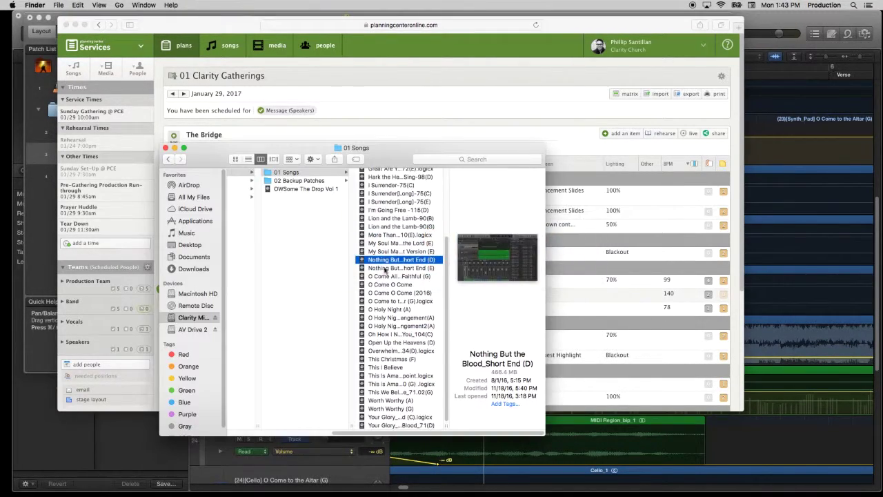
left_click(196, 318)
left_click(266, 204)
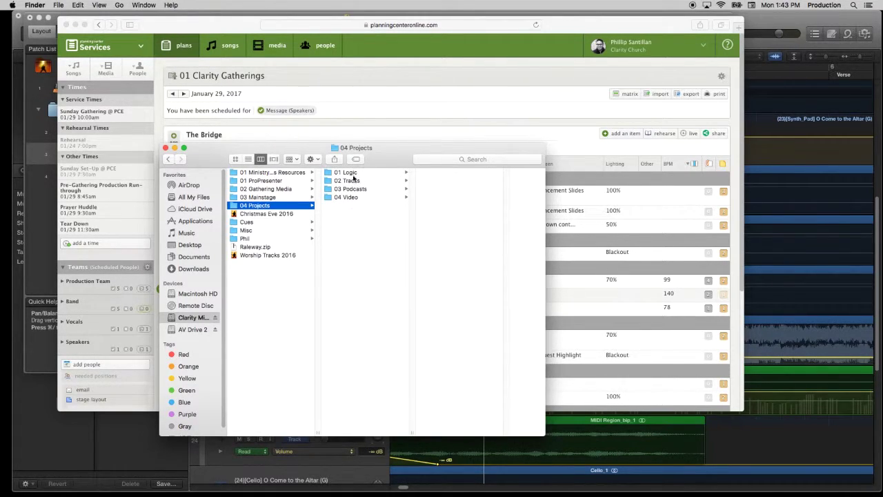
left_click(257, 198)
left_click(358, 173)
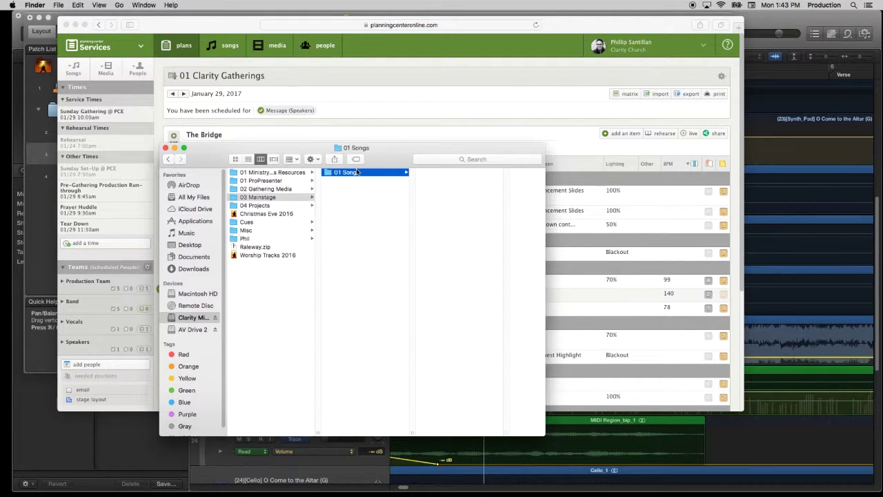
Find the Open Up the Heavens (D) folder among the MainStage songs and view its track files.
scroll(467, 360, "down", 4)
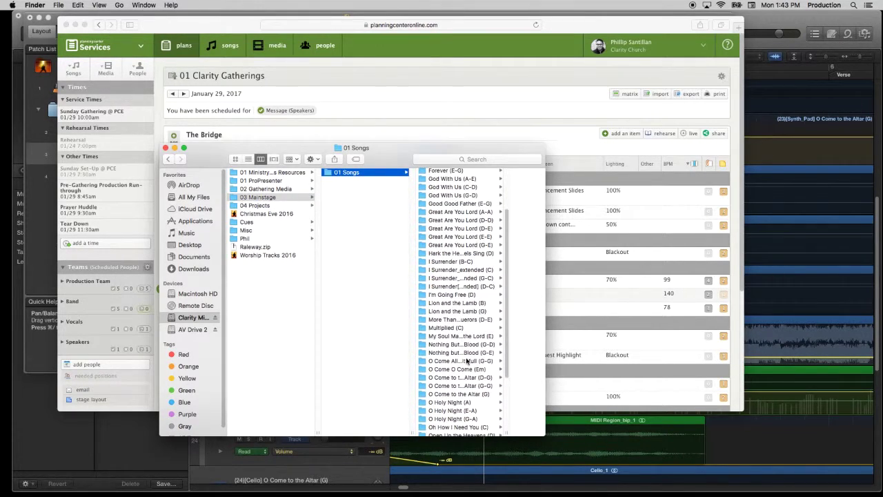
scroll(455, 373, "down", 1)
left_click(444, 417)
scroll(409, 393, "down", 1)
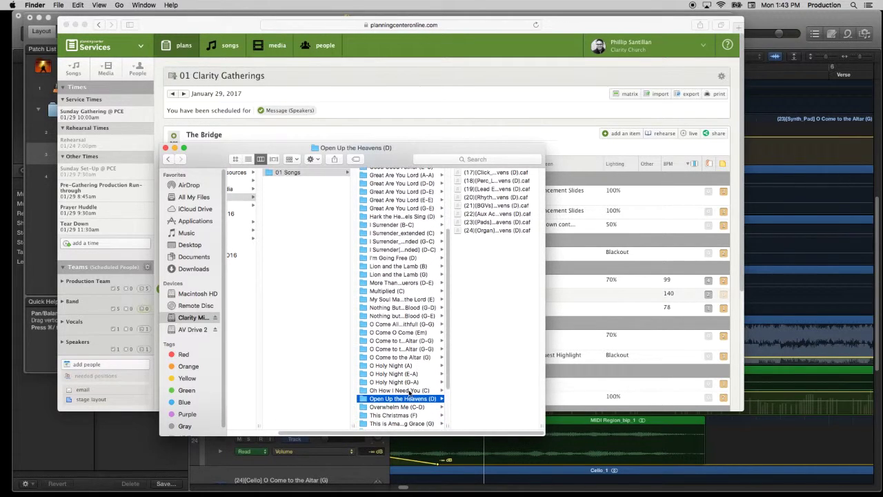
scroll(406, 350, "down", 2)
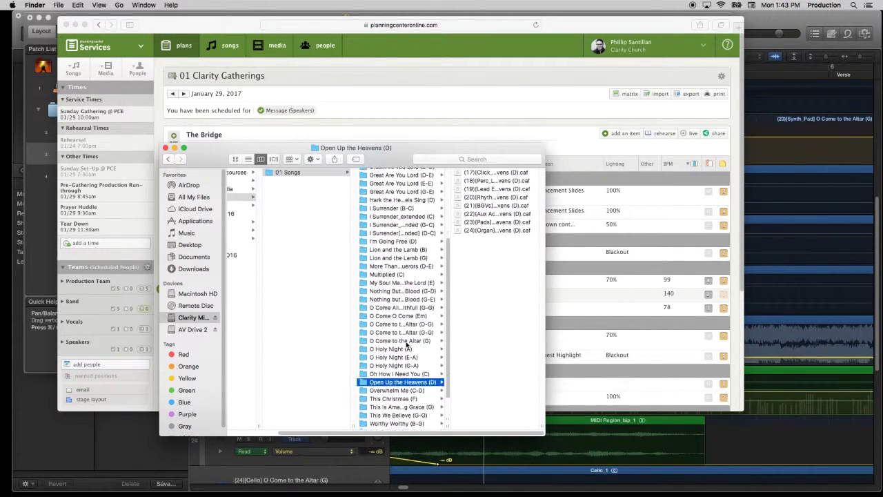
Delete all the audio files inside the O Come to the Altar (D-G) folder.
left_click(406, 314)
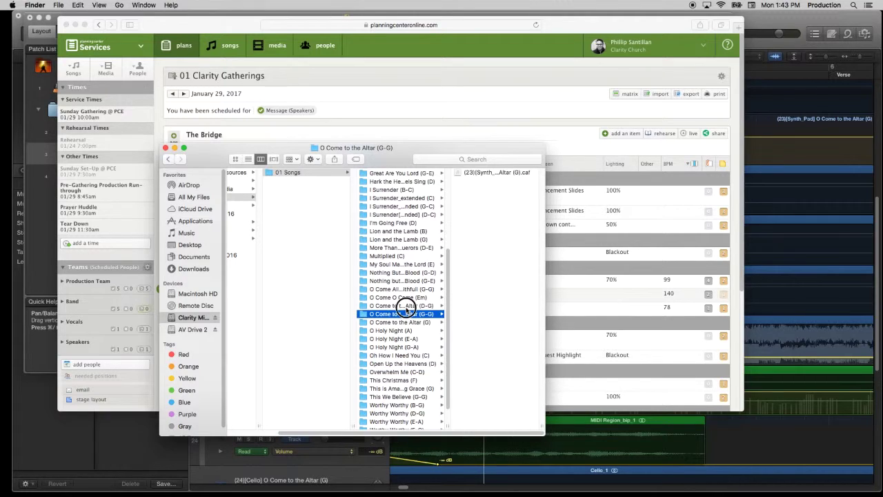
left_click(407, 307)
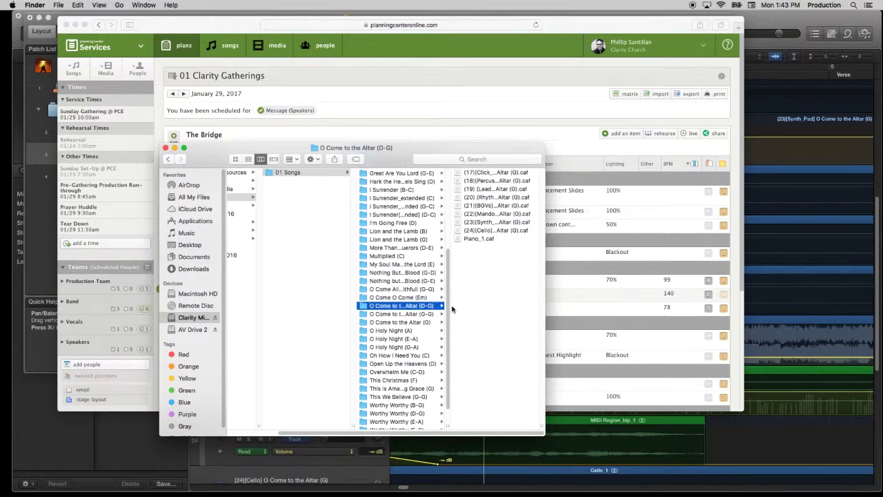
left_click(474, 282)
key("super+a")
key("super+BackSpace")
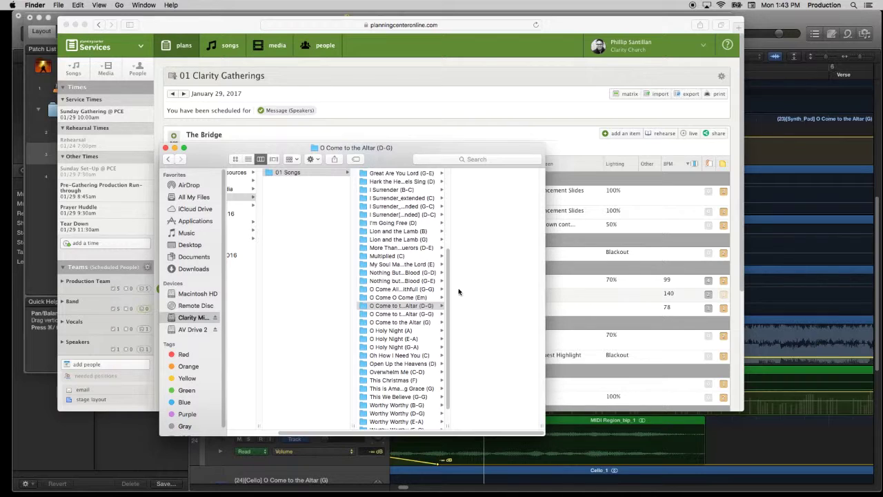
Clear the synth pad file out of the O Come to the Altar (G-G) folder, remove that folder, and close the Finder window.
key("Down")
key("Down")
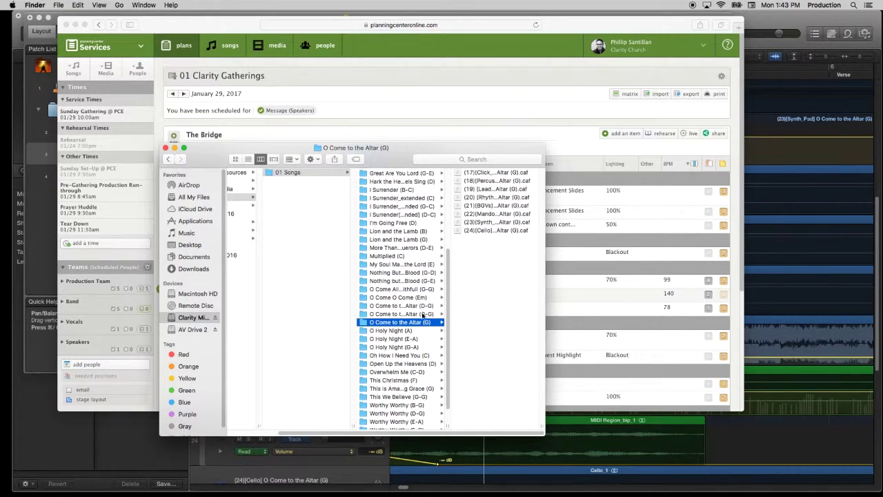
key("Up")
left_click_drag(476, 173, 407, 308)
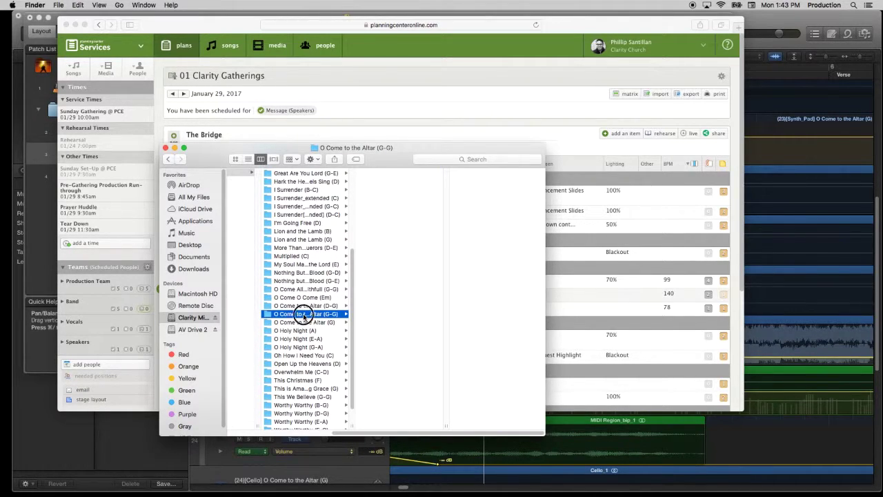
left_click(303, 315)
key("BackSpace")
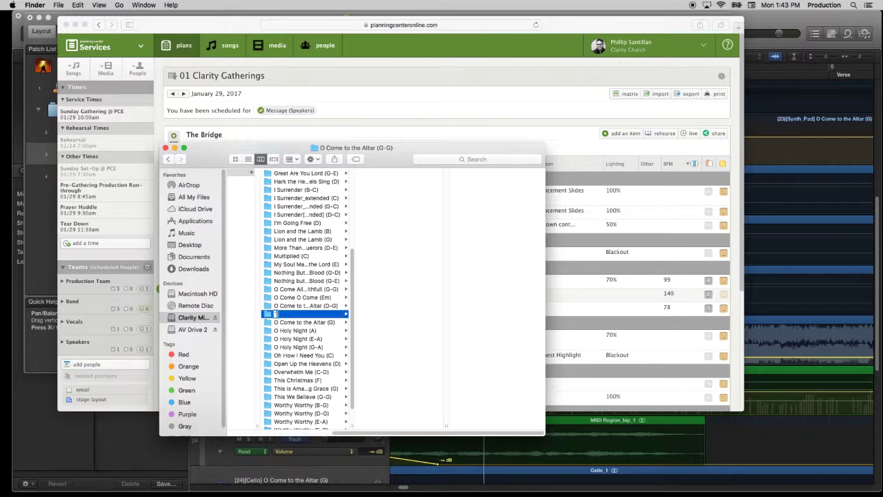
type("O Come to the Altar (G)")
key("Return")
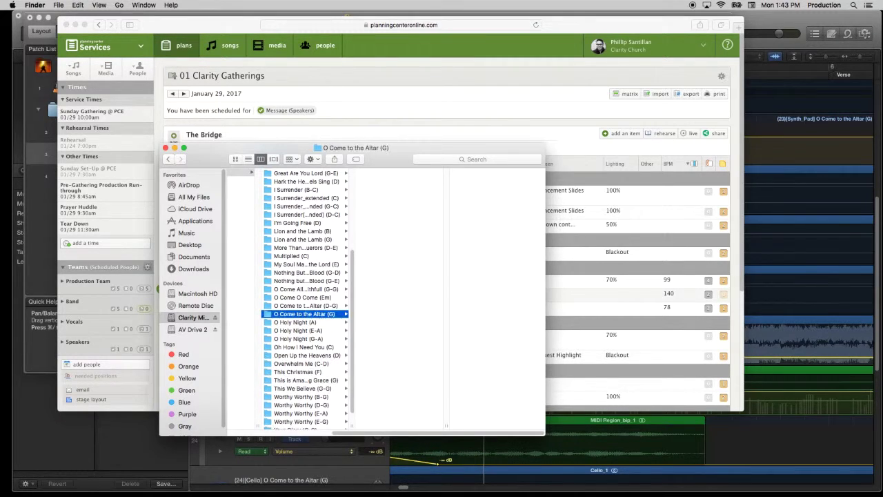
key("super+w")
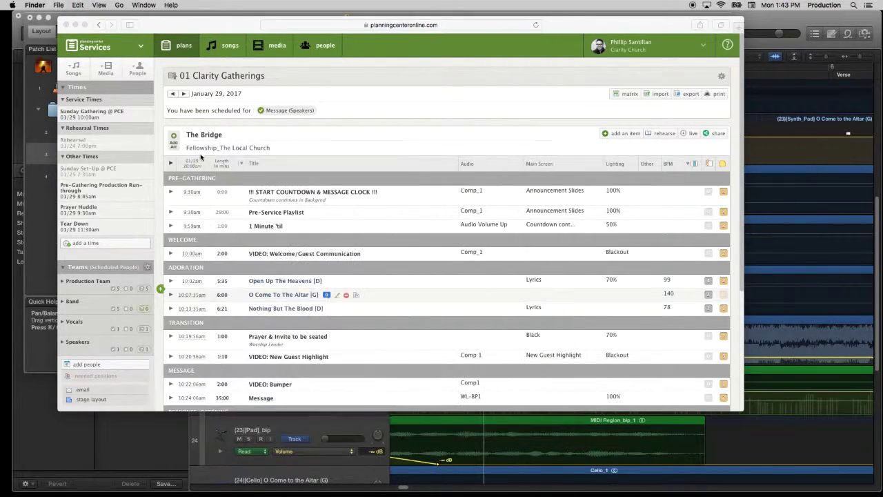
Open a Finder window on the Clarity Mini Drive and go to 04 Projects, 01 Logic, 01 Songs.
left_click(305, 313)
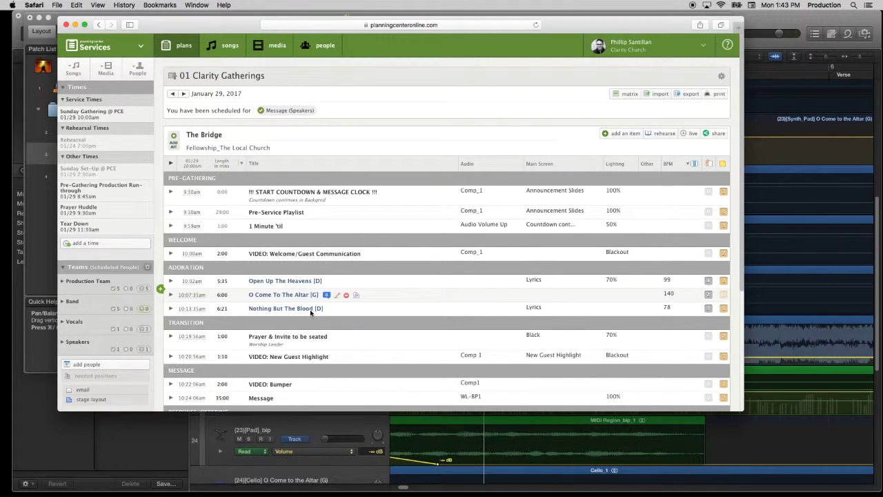
key("super+Tab")
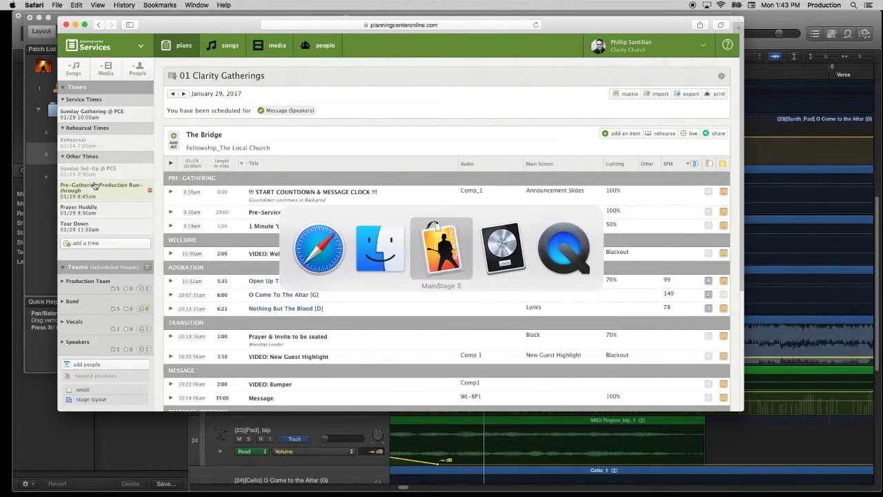
left_click(332, 482)
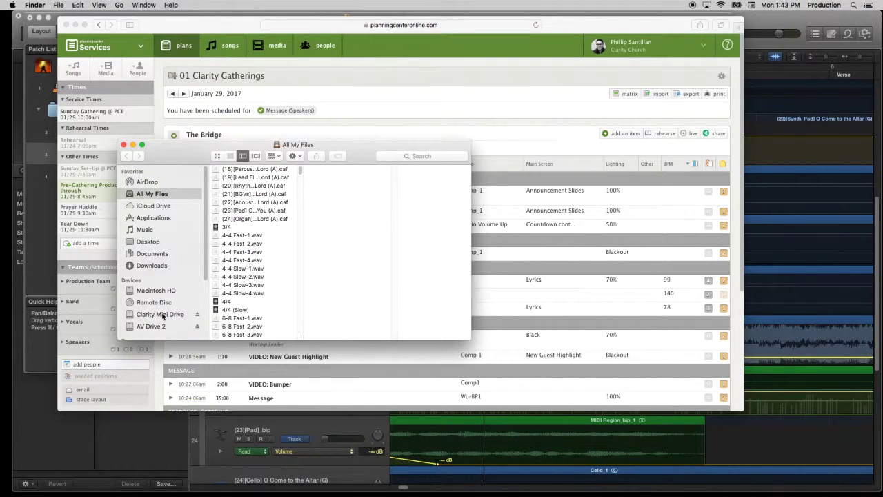
left_click(164, 316)
left_click(238, 202)
left_click(331, 169)
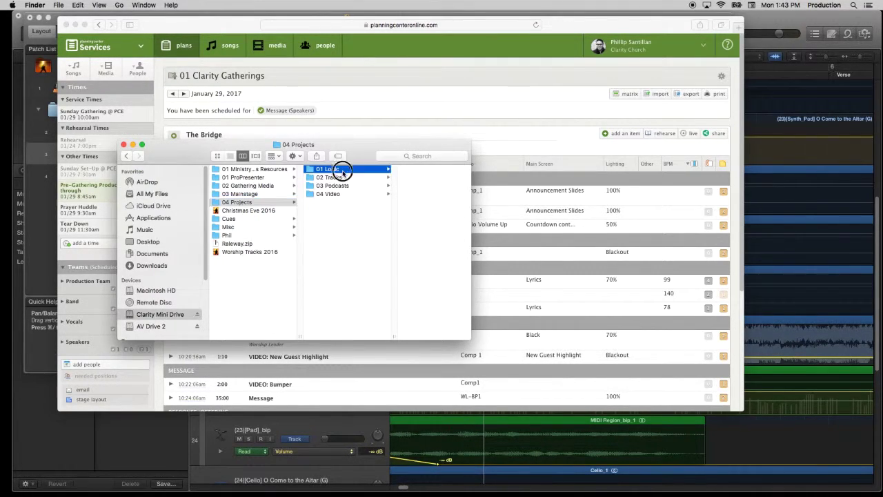
left_click(417, 170)
Open the Nothing But the Blood_Short End (D) project in Logic Pro X.
scroll(412, 266, "down", 5)
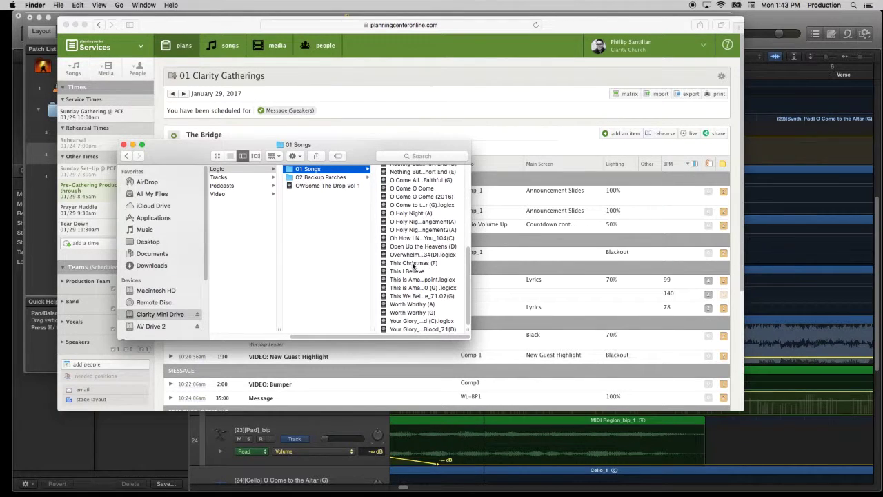
scroll(419, 179, "up", 5)
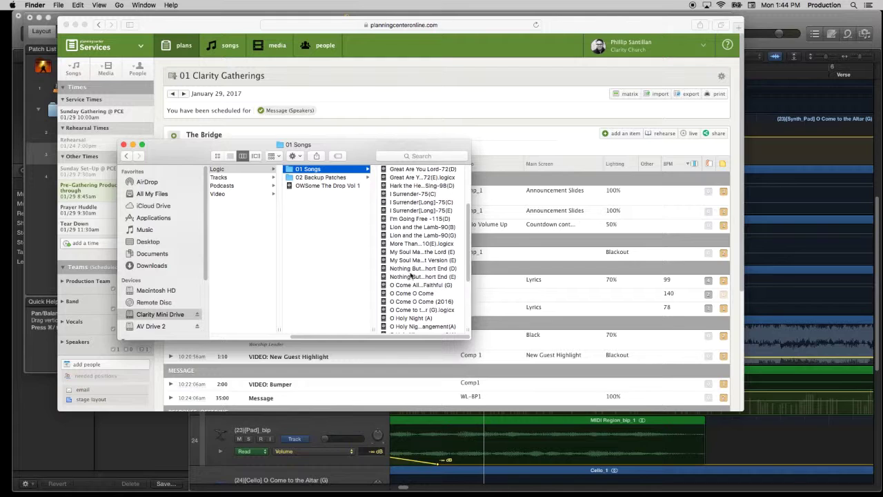
left_click(424, 268)
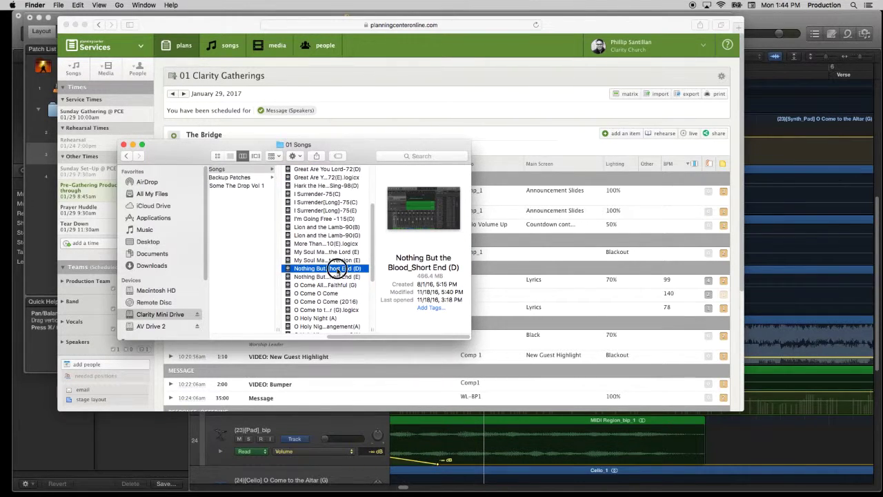
double_click(337, 269)
key("super+Tab")
key("super+Tab")
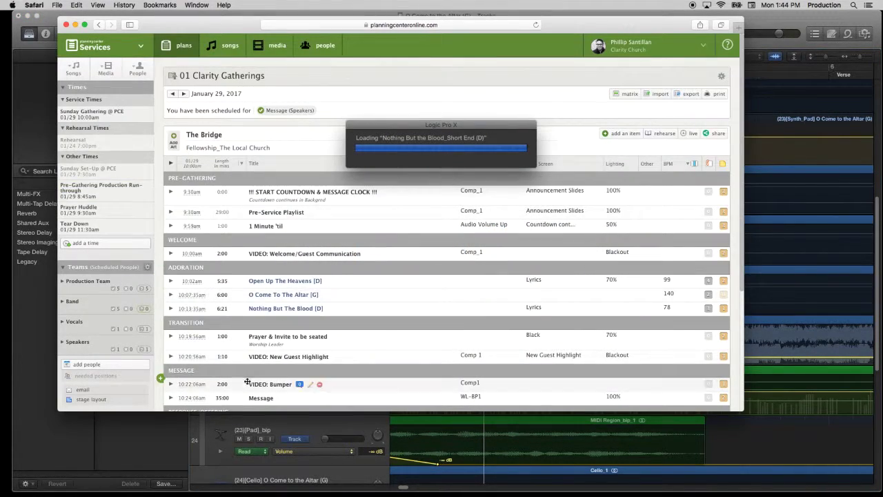
key("super+Tab")
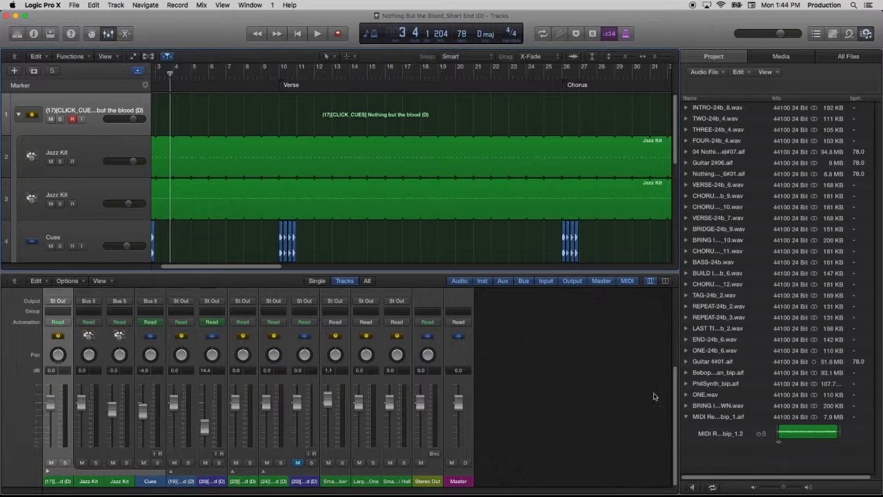
Bring up the end of the O Come to the Altar (G) project and hide the track automation.
key("super+grave")
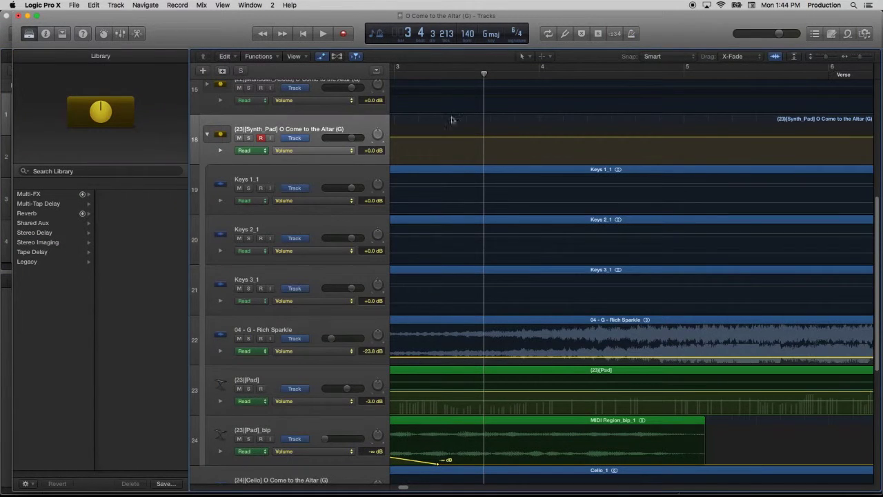
left_click_drag(414, 490, 849, 483)
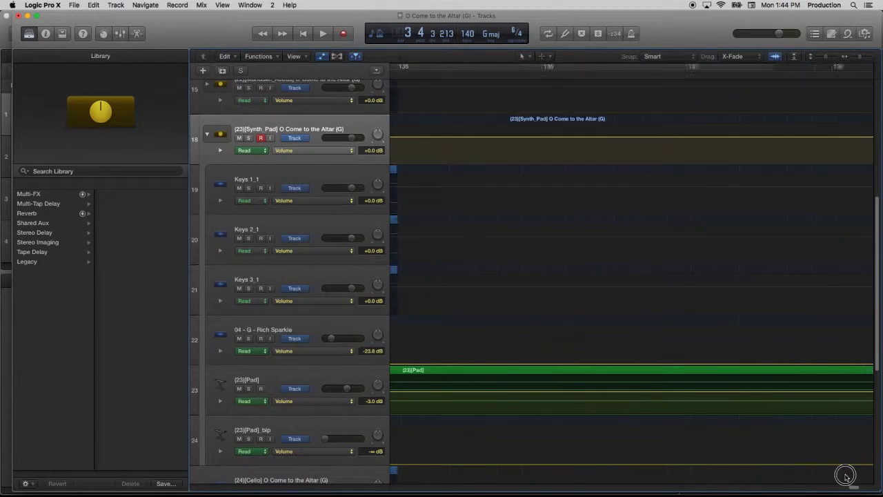
left_click(328, 59)
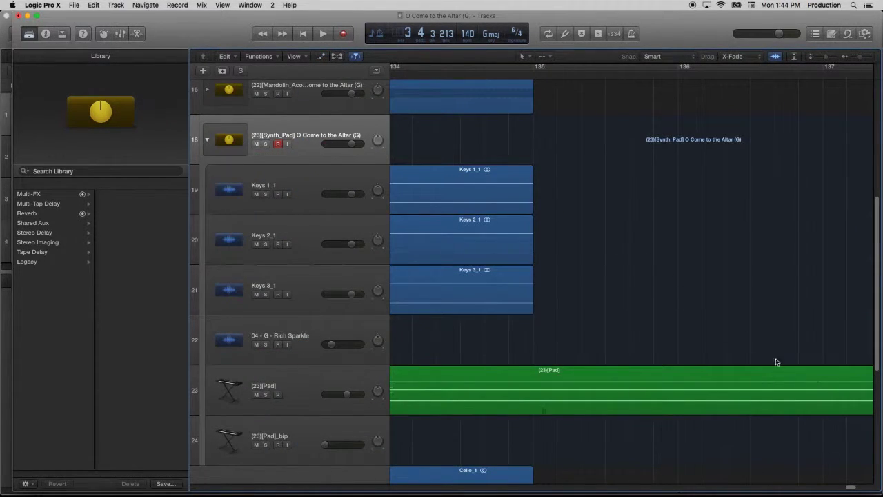
mouse_move(825, 59)
left_mouse_down()
mouse_move(855, 59)
mouse_move(817, 59)
left_mouse_up()
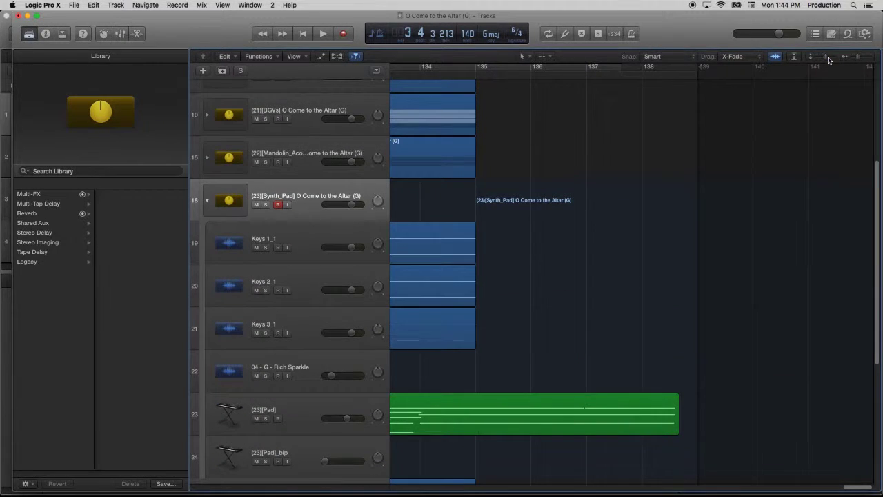
Open the (23)[Pad] region in the Piano Roll and examine its closing notes around bar 137.
left_click_drag(558, 305, 617, 449)
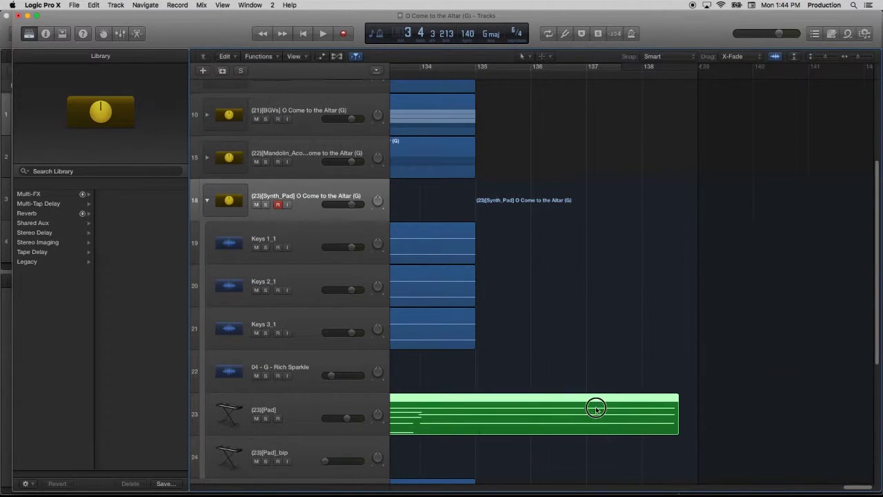
double_click(597, 410)
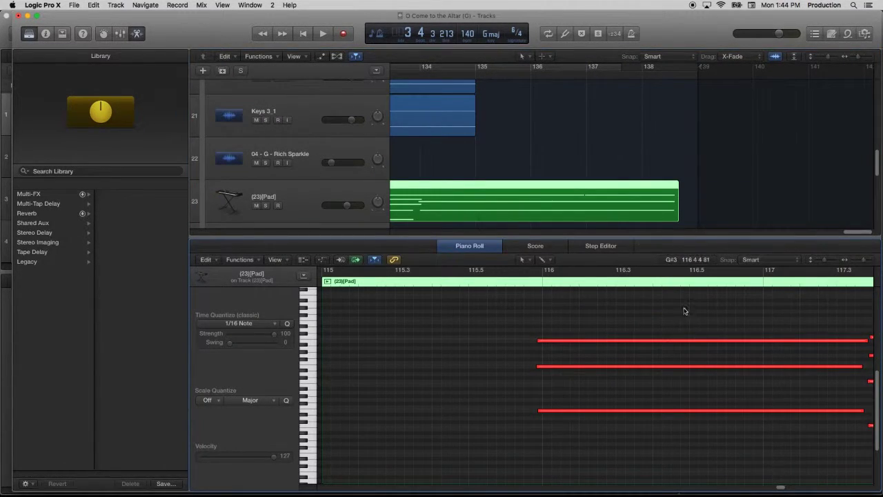
left_click(590, 69)
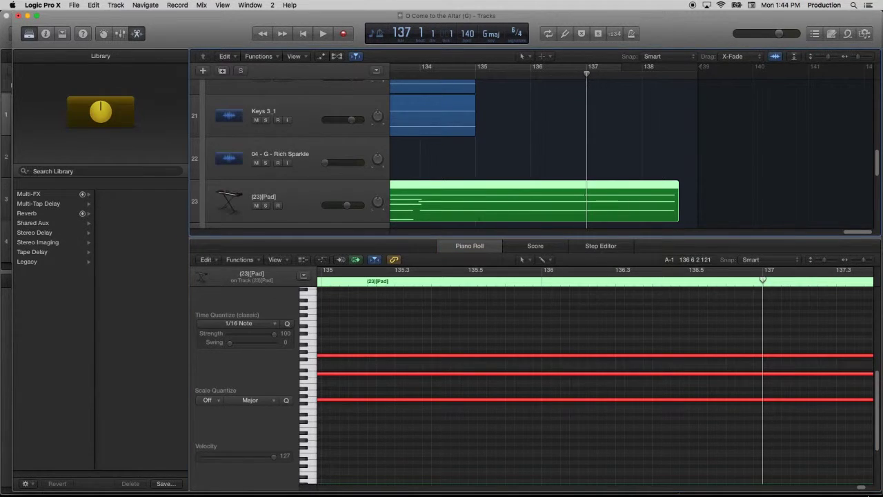
left_click_drag(871, 487, 855, 491)
left_click_drag(722, 326, 739, 448)
left_click_drag(854, 487, 862, 489)
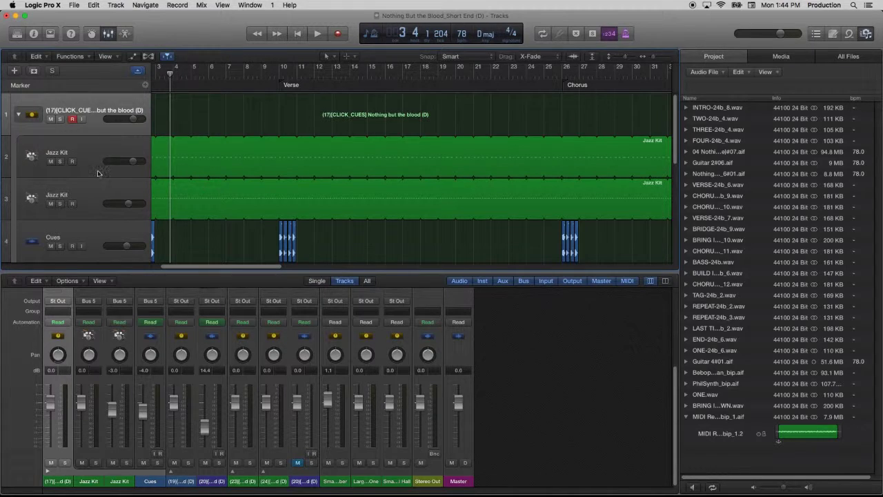
Hide the mixer in the Nothing But the Blood_Short End (D) project to give the tracks area full height.
left_click(124, 33)
left_click(108, 33)
left_click(124, 33)
left_click(124, 33)
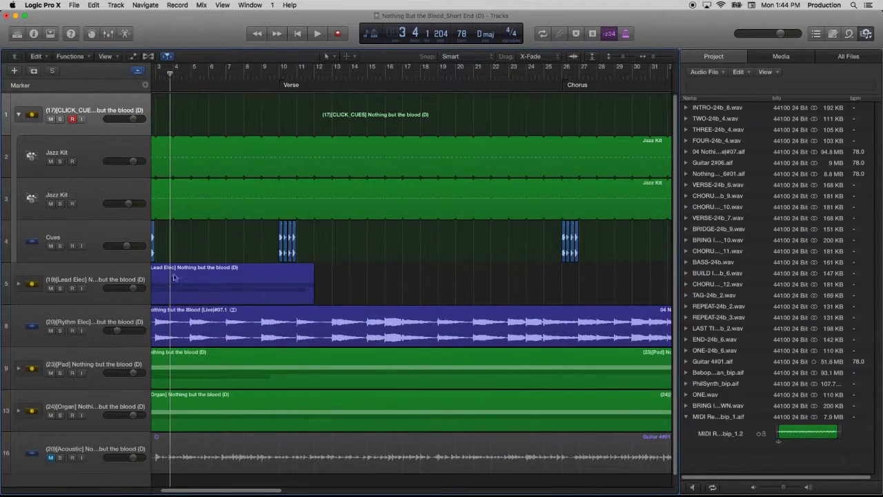
Unfold the (23)[Pad] Nothing but the blood (D) stack and delete its (23)[Pad]_bip track together with the region and automation data.
scroll(181, 295, "down", 1)
left_click(18, 357)
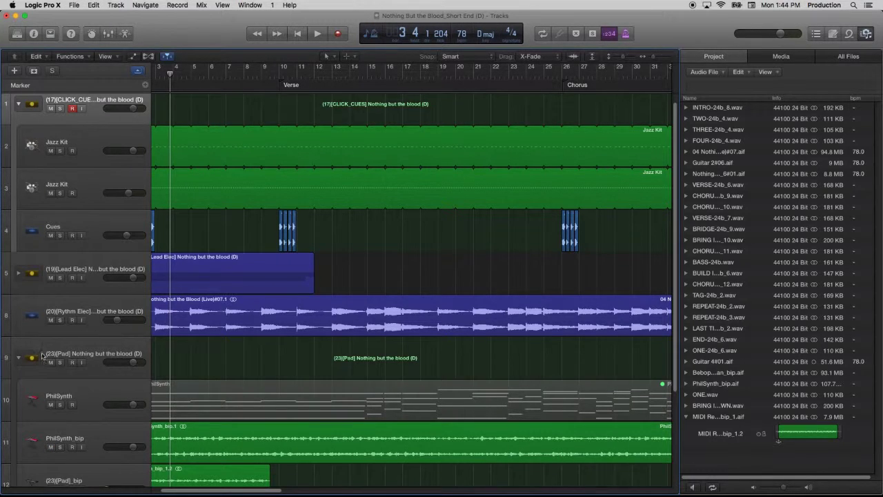
scroll(81, 362, "down", 5)
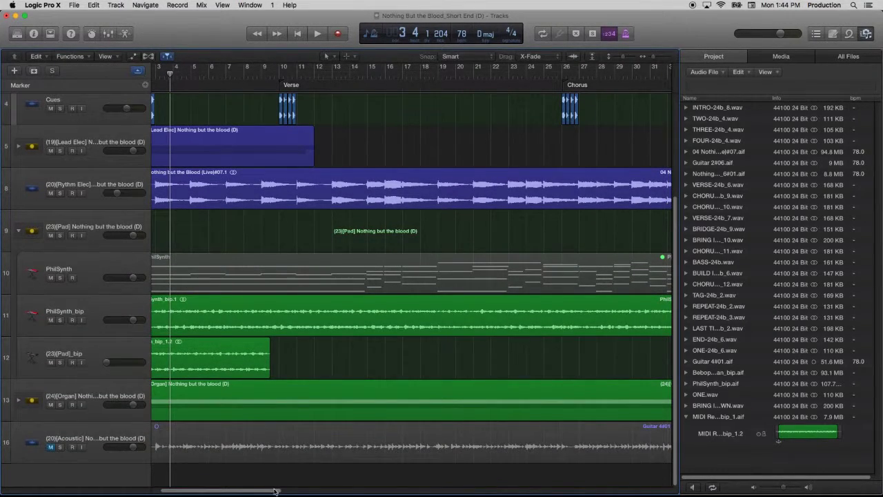
scroll(275, 491, "right", 5)
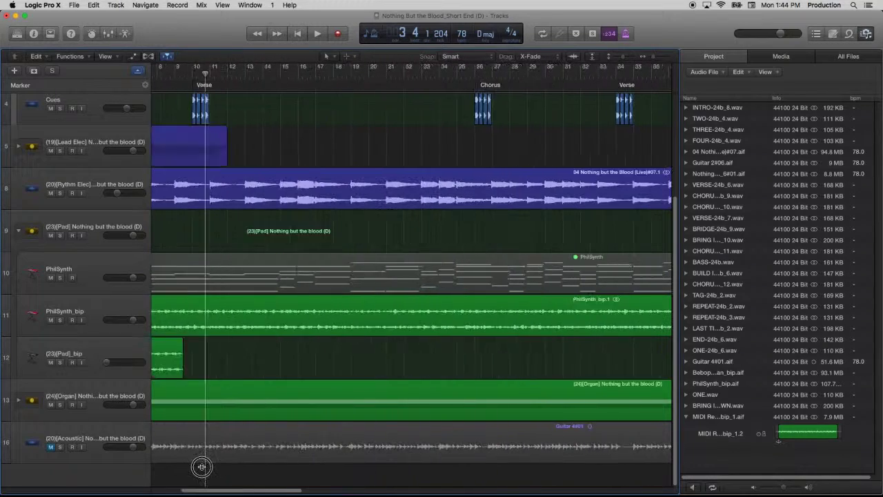
scroll(203, 465, "left", 7)
left_click(100, 349)
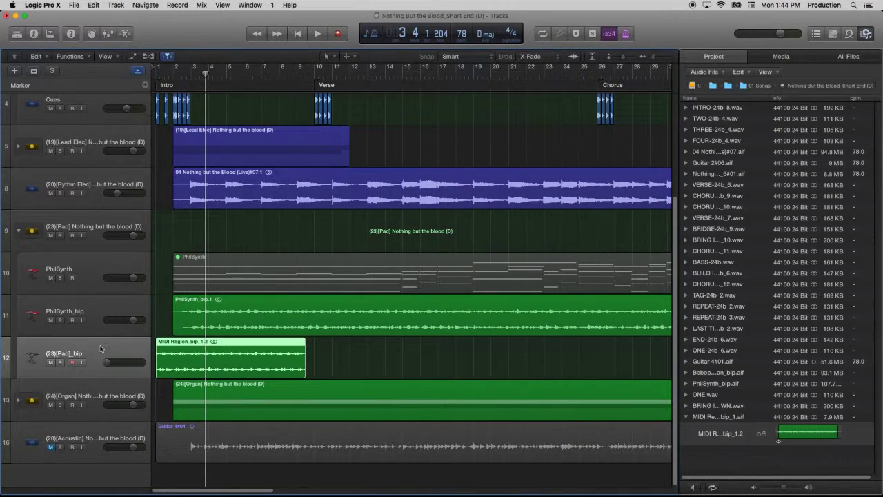
key("ctrl+super+Delete")
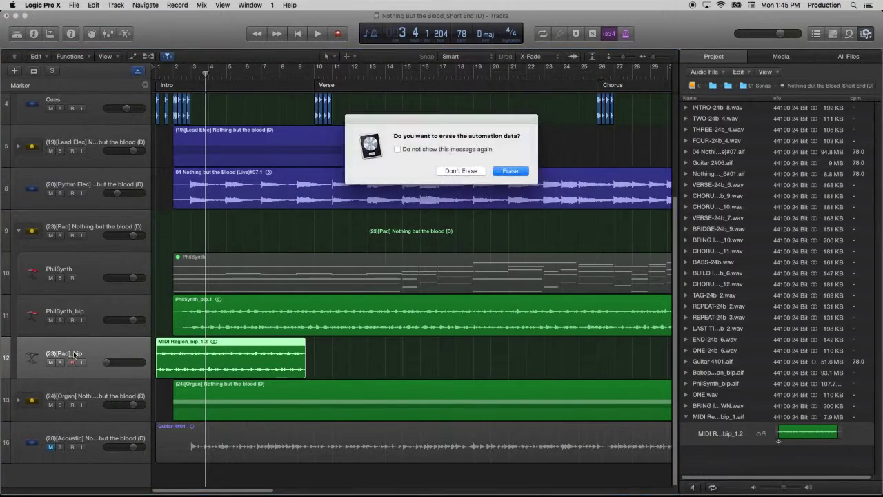
left_click(519, 172)
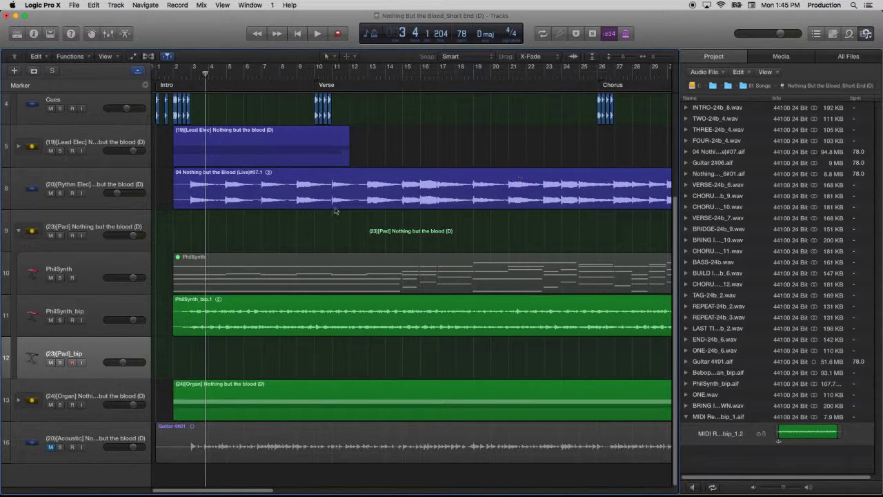
key("super+Delete")
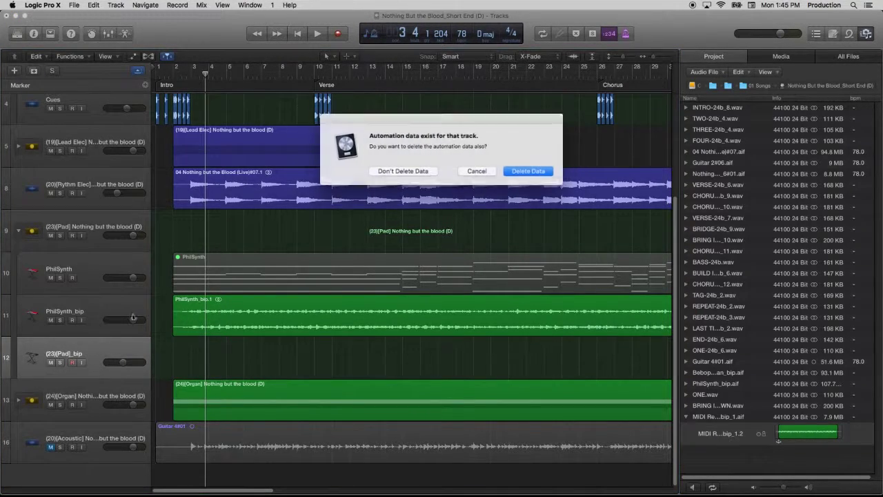
left_click(512, 172)
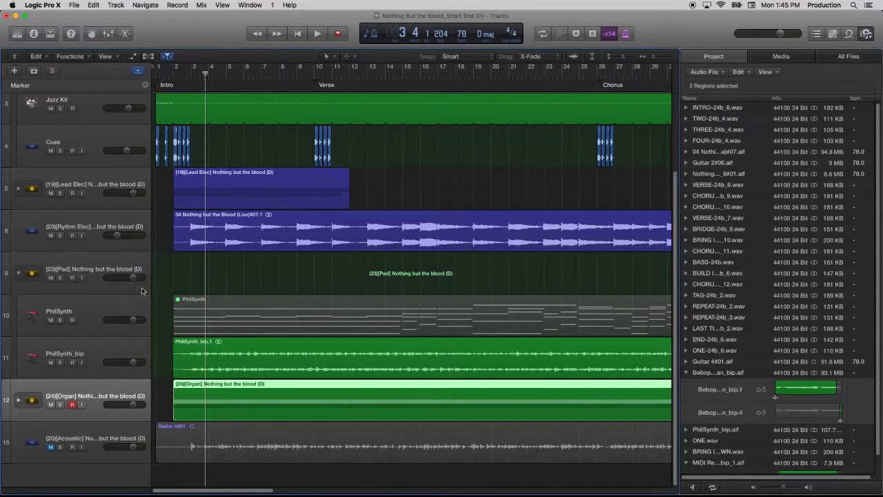
Add a software instrument track with the (23)[Pad] user patch below PhilSynth_bip and record a pad part from bar 1 to 19.
left_click(95, 360)
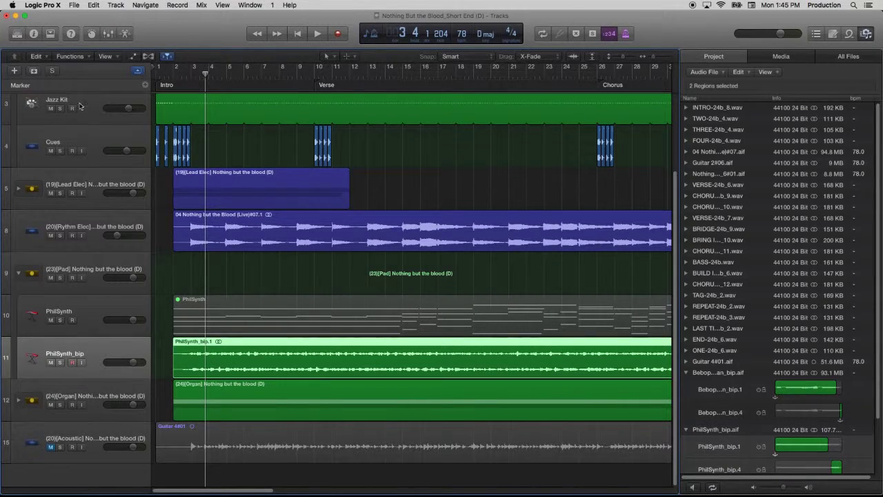
left_click(14, 72)
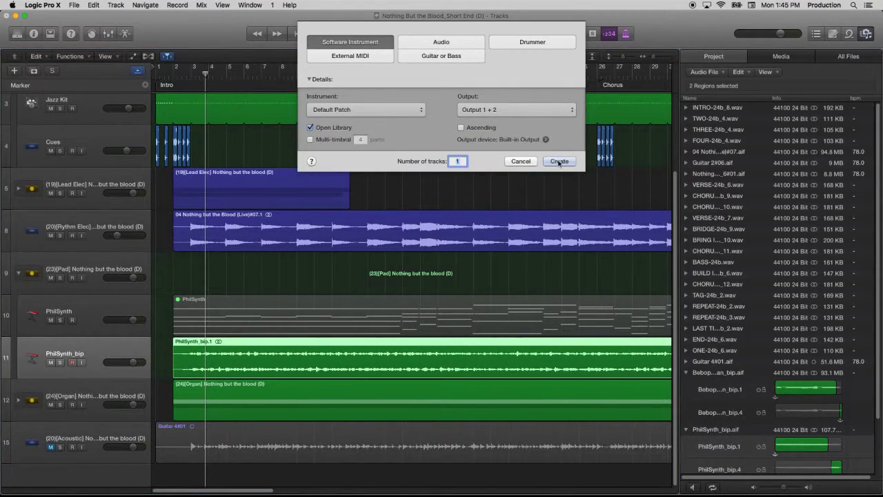
left_click(559, 161)
left_click(45, 199)
left_click(110, 197)
left_click(297, 33)
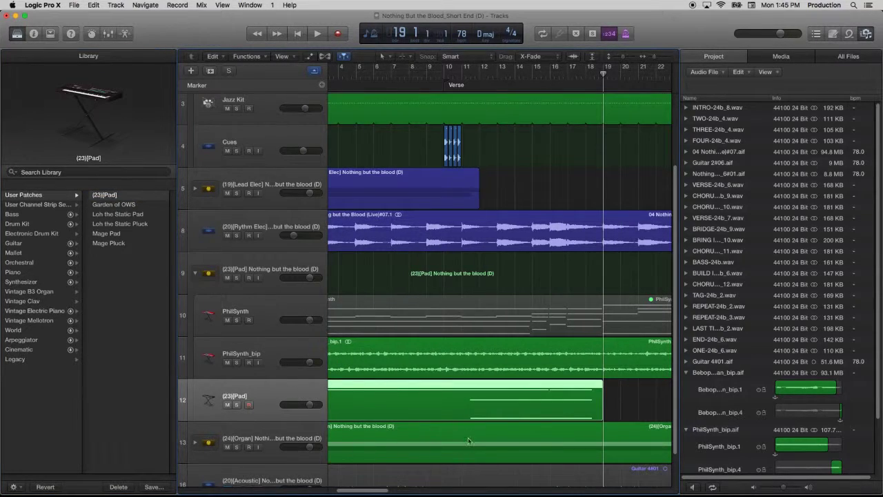
Open the recorded (23)[Pad] MIDI region in the Piano Roll with all its notes in view, and hide the project audio browser.
scroll(404, 491, "left", 5)
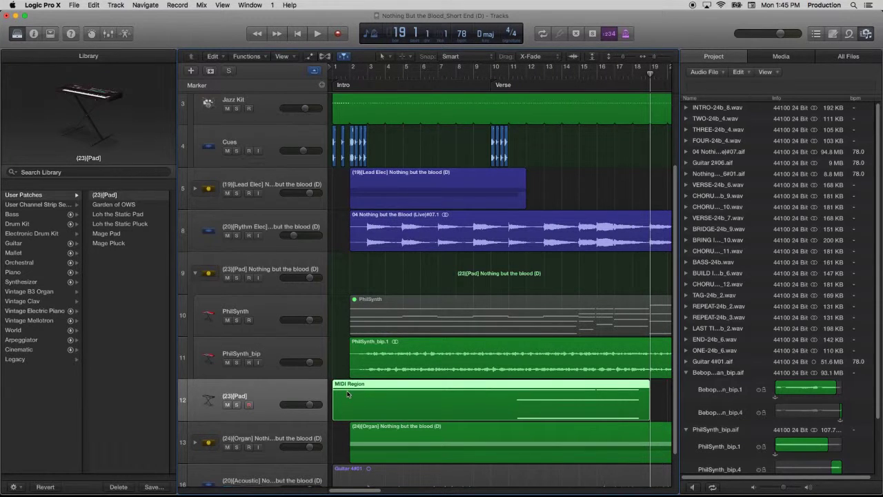
double_click(347, 394)
left_click_drag(400, 311, 422, 436)
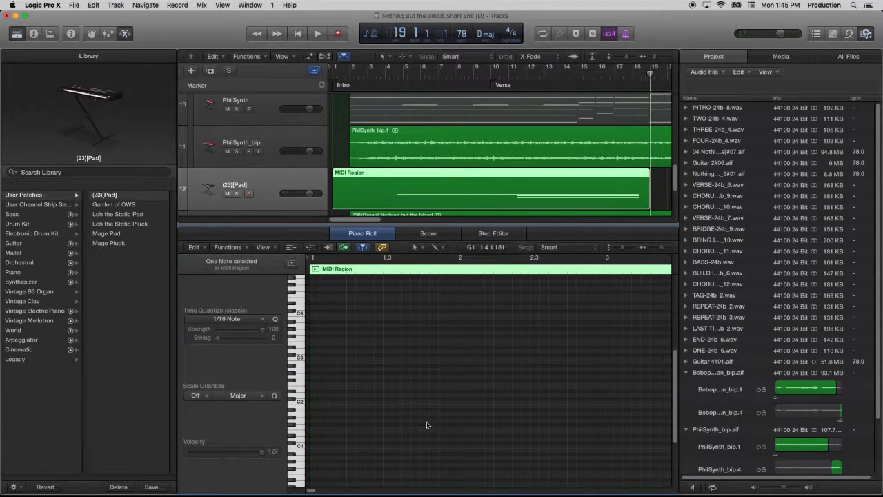
key("alt+Down")
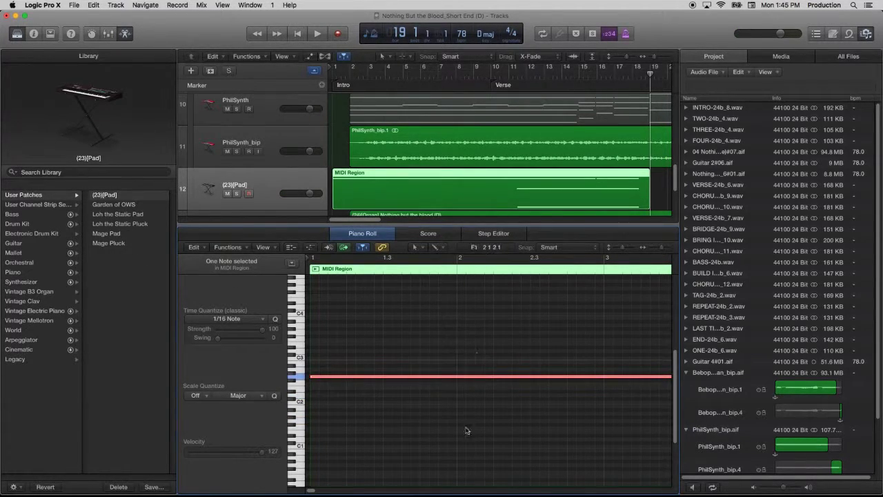
scroll(551, 333, "down", 3)
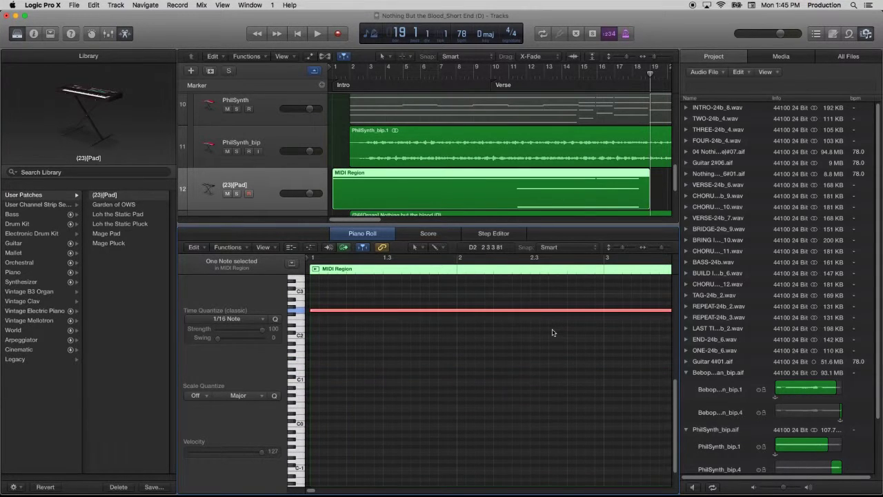
left_click(866, 33)
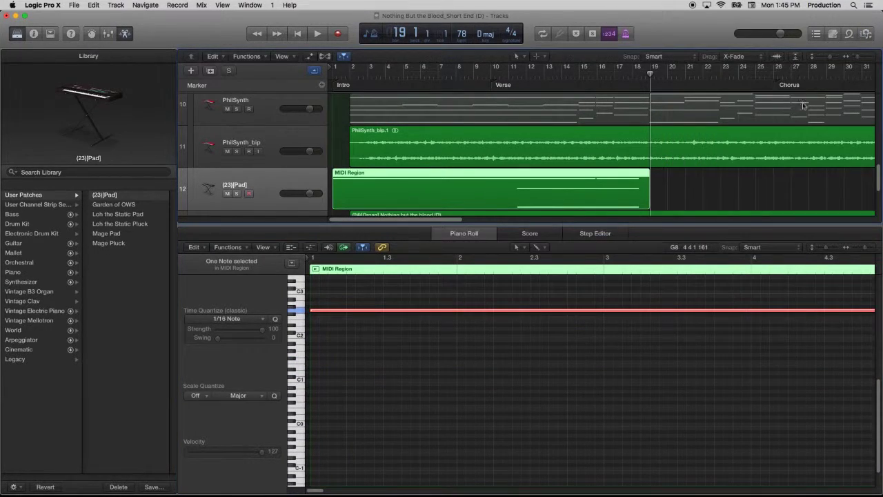
left_click(853, 247)
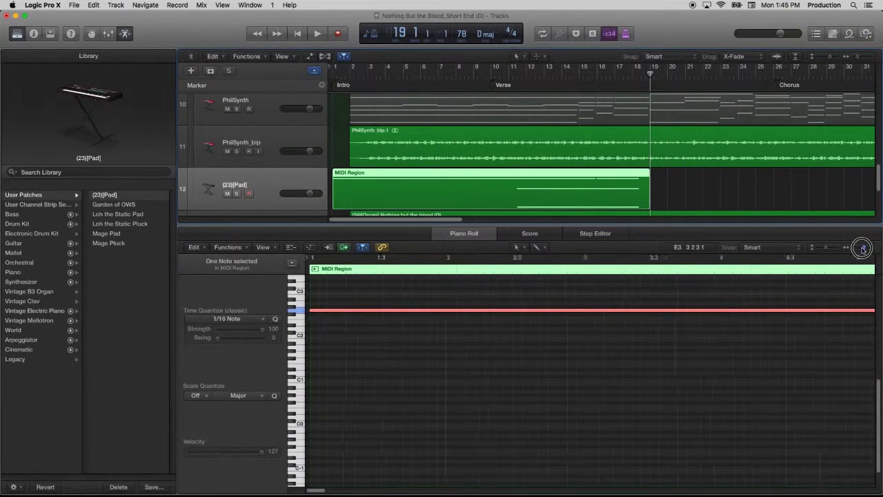
left_click(516, 287)
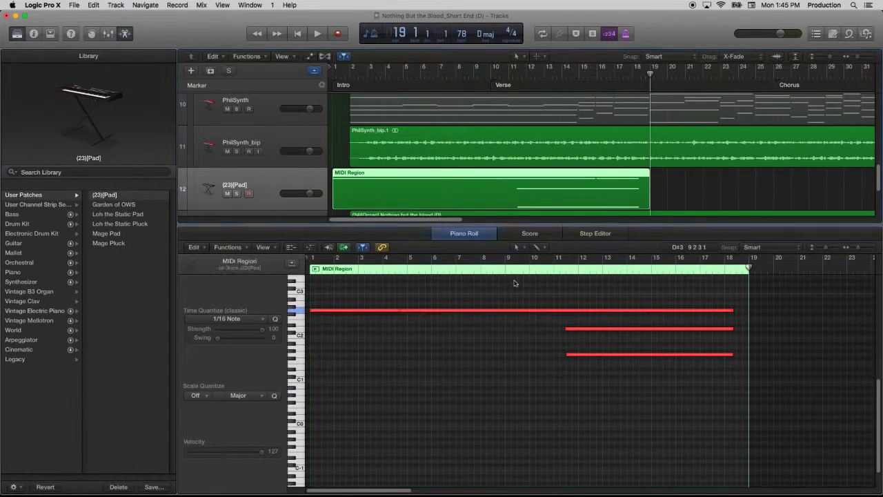
Shorten the highest pad note from its beginning so it starts around bar 11, roughly in line with the two lower notes.
left_click(510, 310)
left_click_drag(498, 314, 379, 314)
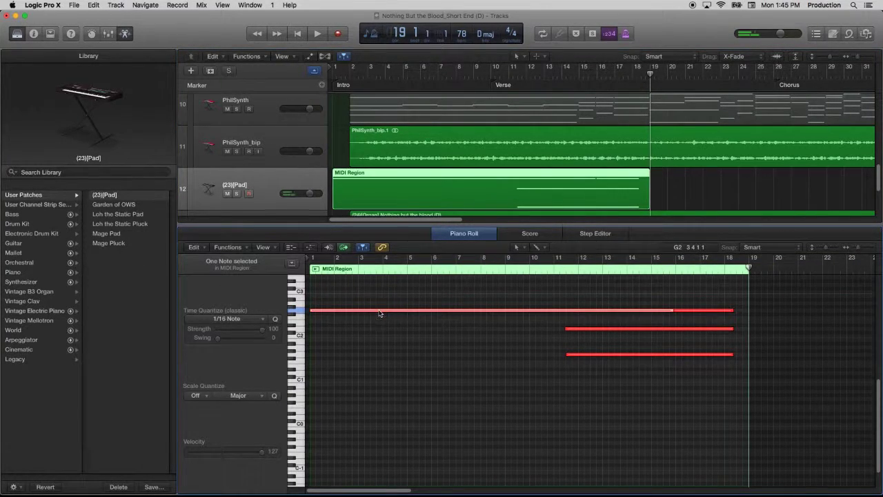
key("super+z")
left_click(400, 311)
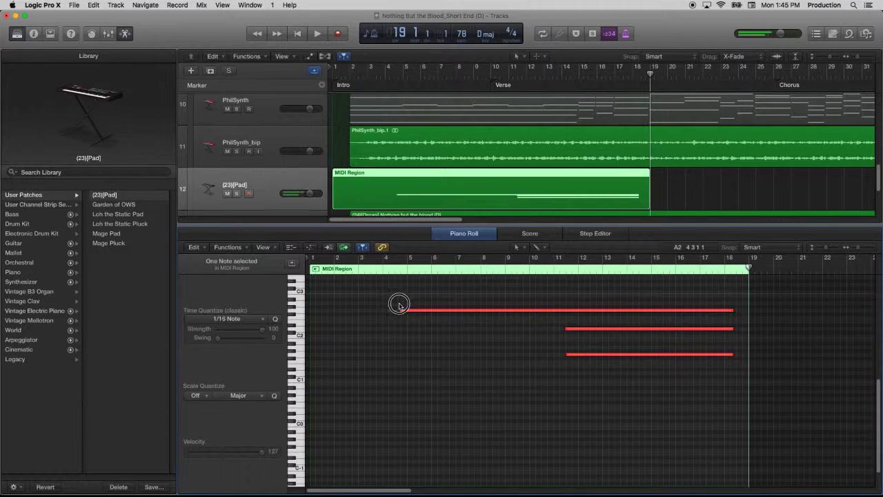
left_click_drag(401, 311, 631, 366)
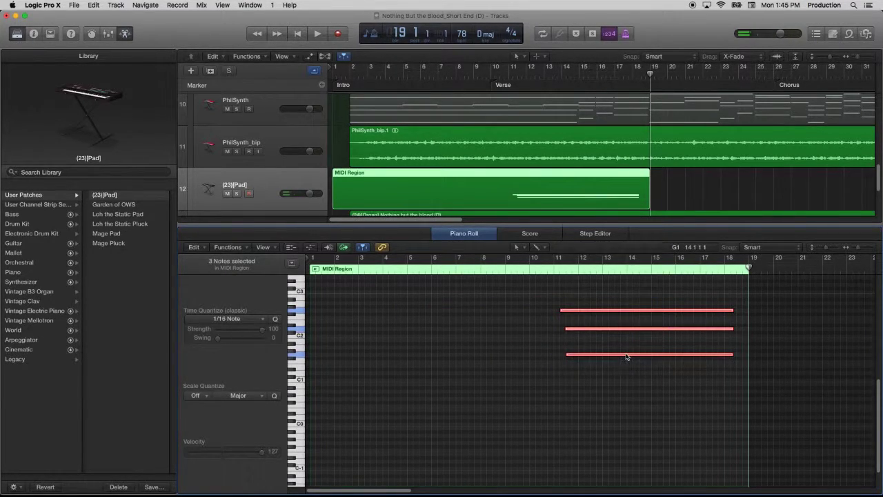
Crop the beginning of the (23)[Pad] MIDI region to bar 11 and move the region to bar 1.
left_click_drag(311, 355, 554, 335)
left_click_drag(532, 182, 350, 192)
right_click(351, 192)
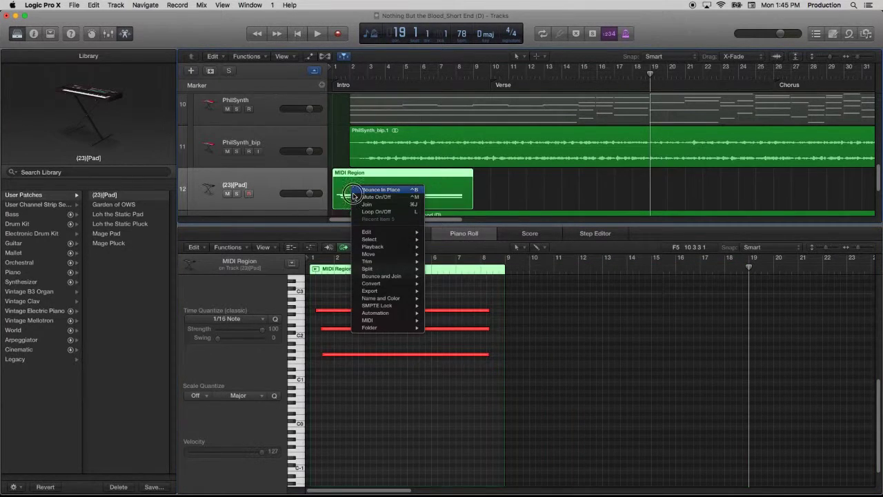
Set the (23)[Pad] track volume to -3.0 dB and bounce its MIDI region in place to a new track, muting the source.
left_click(309, 194)
double_click(311, 193)
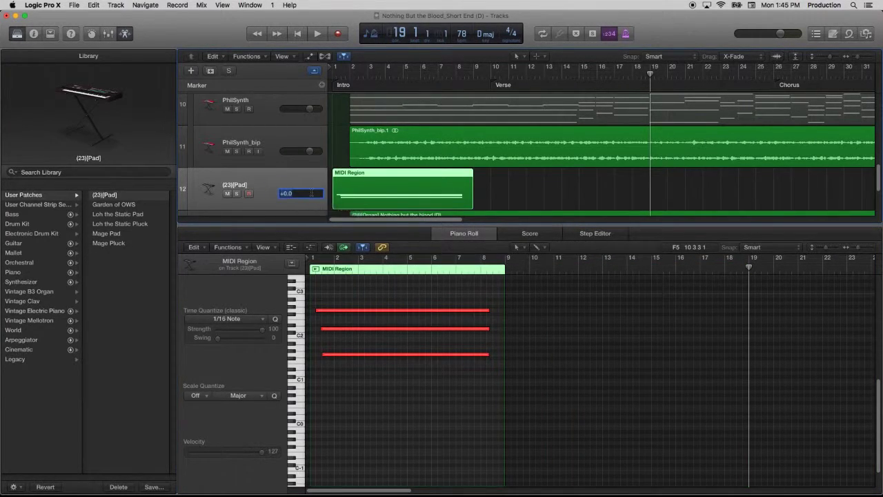
key("Return")
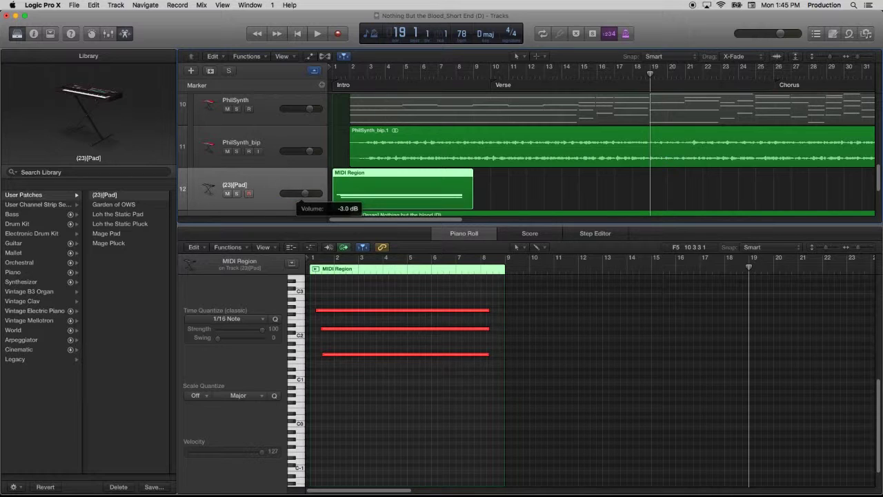
right_click(379, 184)
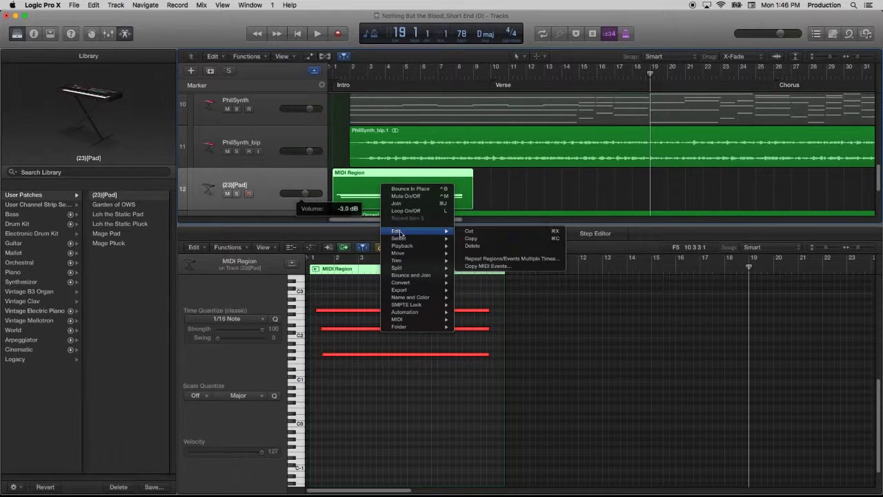
left_click(409, 189)
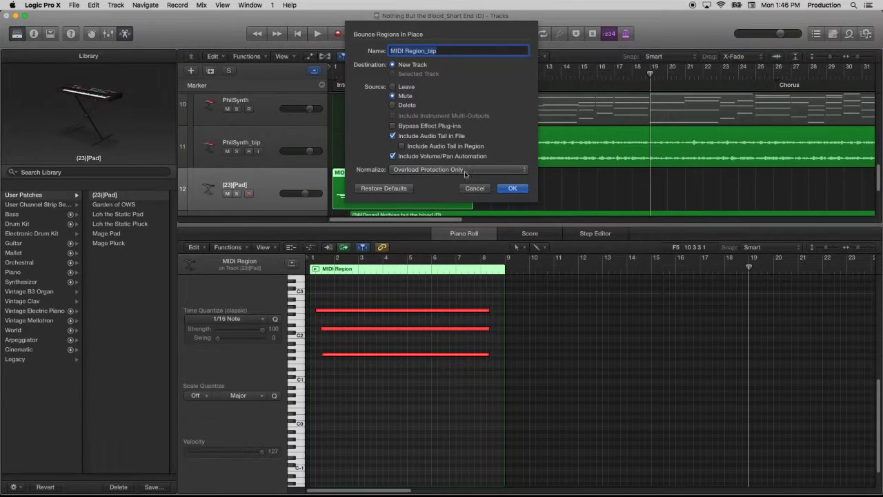
left_click(511, 188)
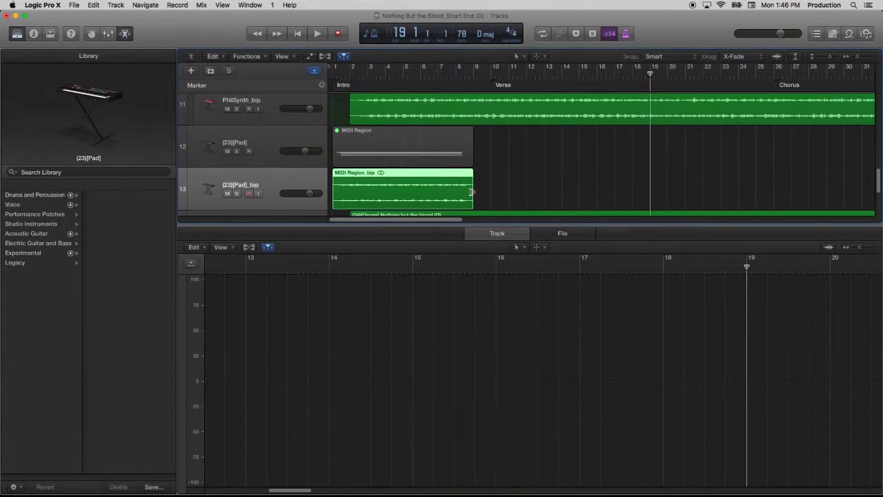
Set the volume of the PhilSynth_bip track to -3.0 dB.
scroll(416, 160, "up", 3)
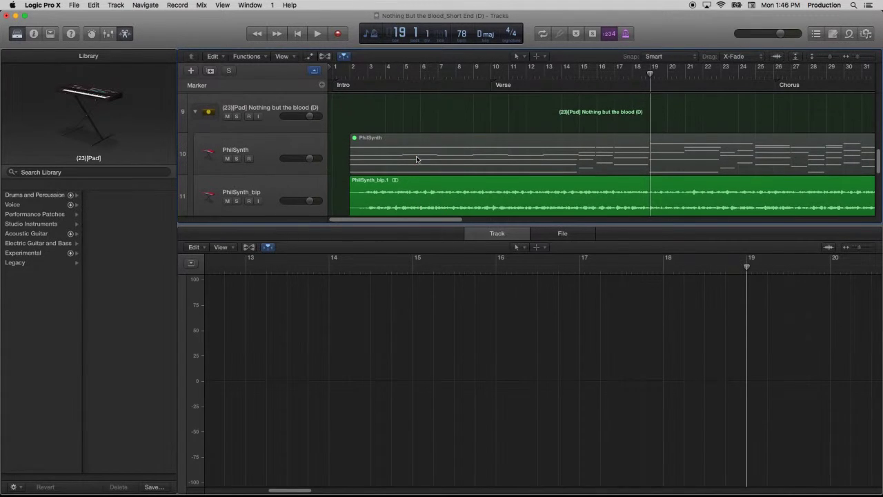
left_click(389, 187)
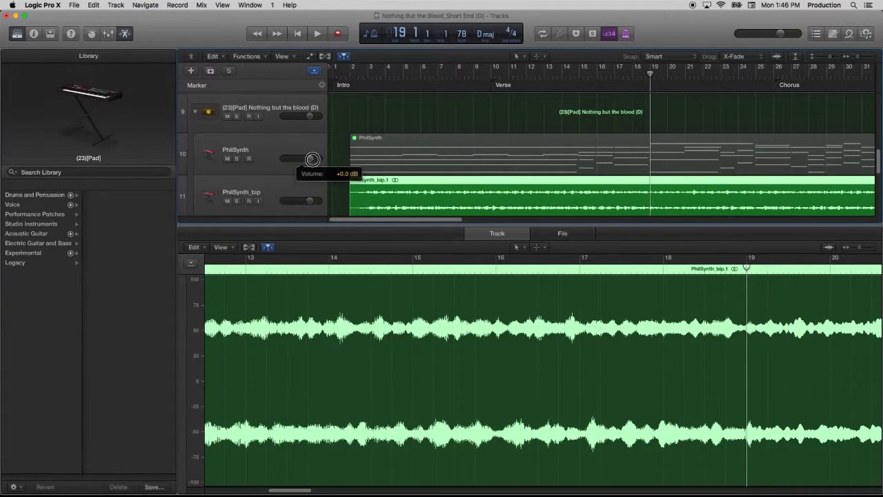
left_click(307, 193)
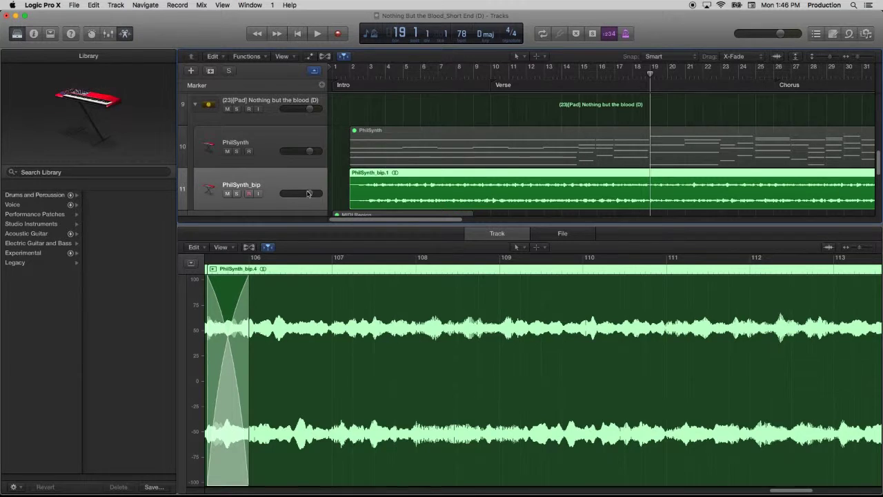
left_click_drag(440, 220, 330, 240)
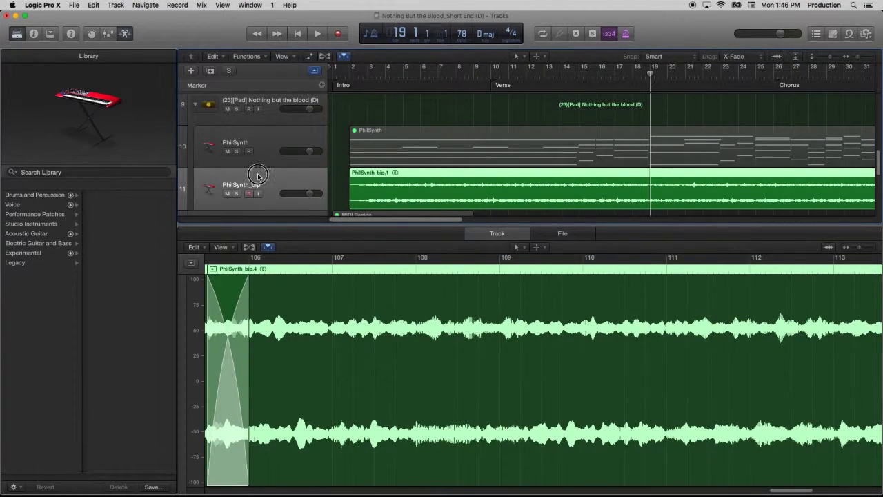
double_click(310, 195)
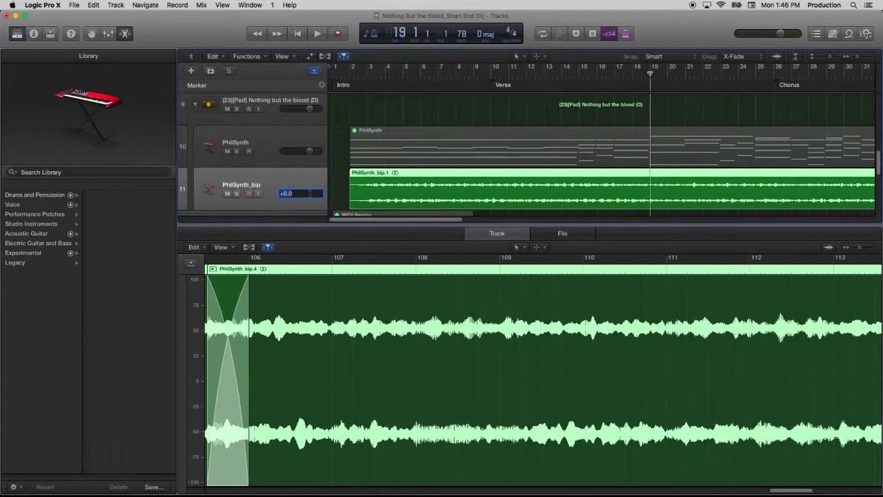
type("-3")
key("Return")
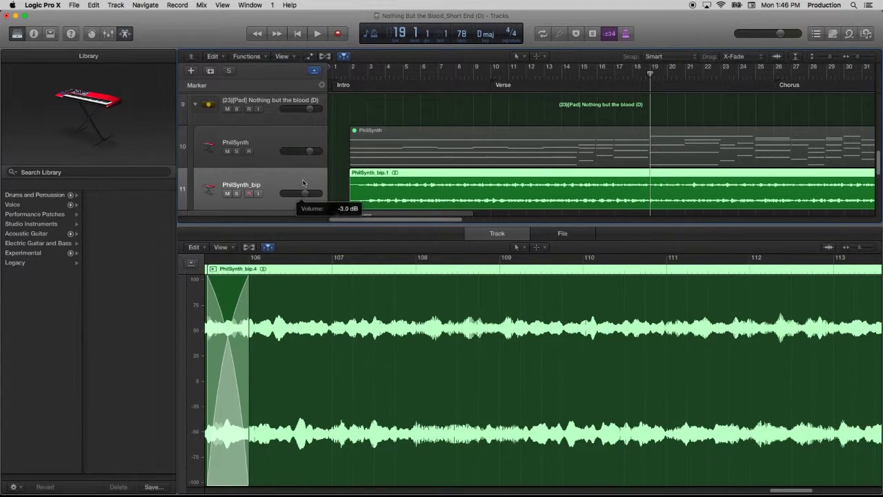
Delete the original (23)[Pad] track together with its MIDI region, keeping the bounced audio track.
scroll(317, 165, "down", 3)
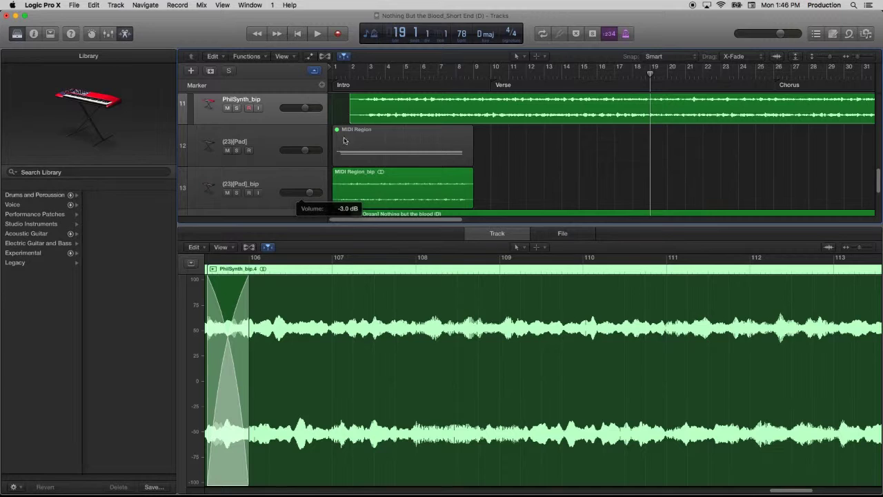
left_click(345, 136)
left_click(285, 138)
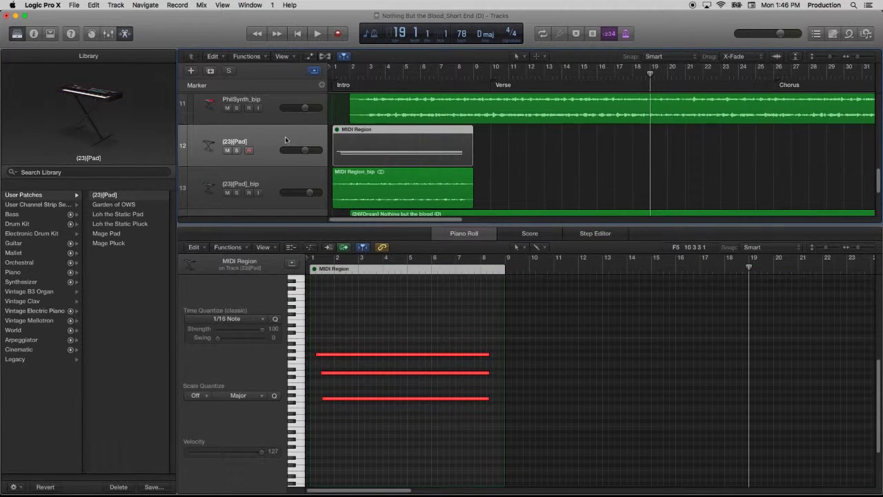
key("BackSpace")
key("super+BackSpace")
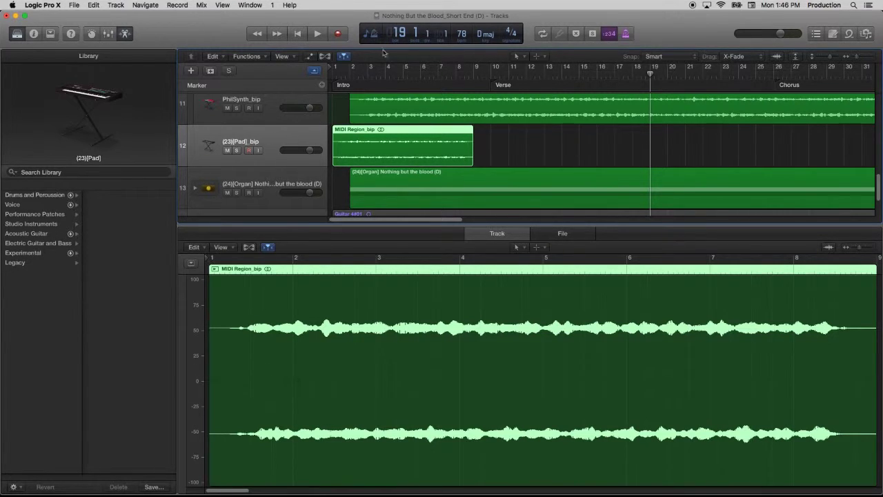
Trim the beginning of the (23)[Pad]_bip region to just past bar 3 and move the shortened region to bar 1.
left_click(407, 265)
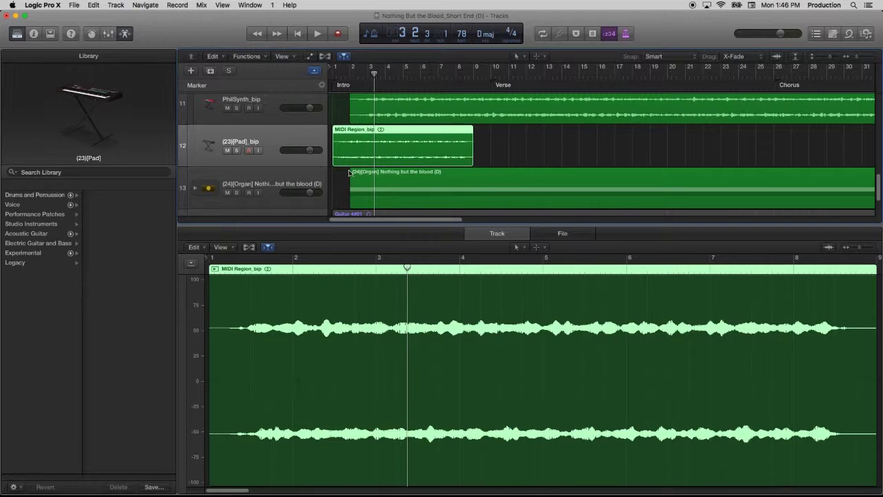
mouse_move(333, 150)
left_mouse_down()
mouse_move(334, 160)
mouse_move(378, 158)
mouse_move(334, 160)
left_mouse_up()
left_click(211, 349)
left_click(208, 291)
left_click(272, 269)
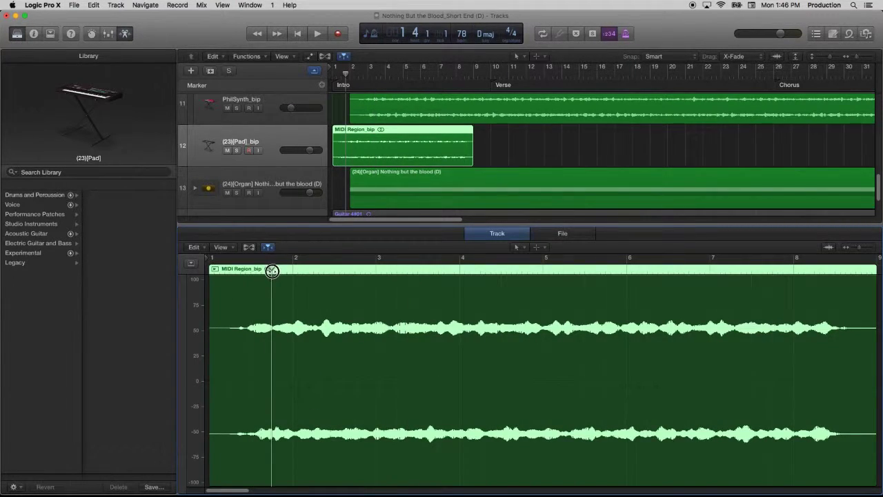
left_click_drag(213, 415, 395, 400)
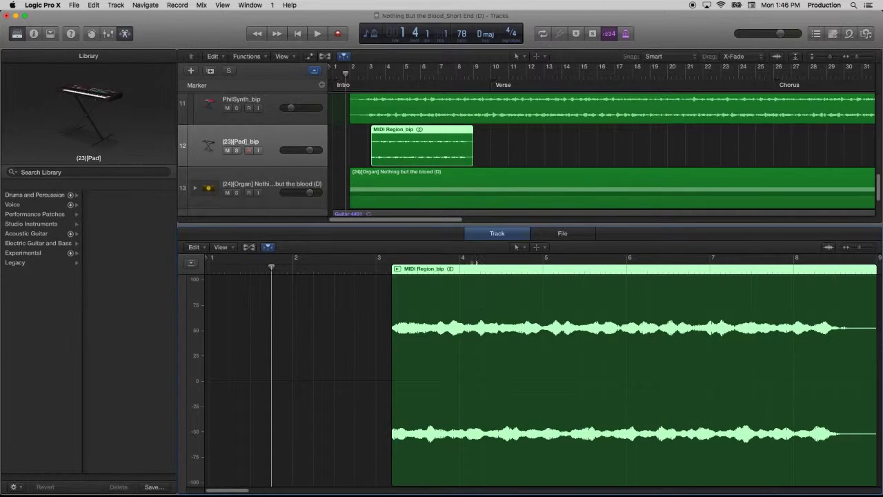
left_click_drag(447, 144, 408, 143)
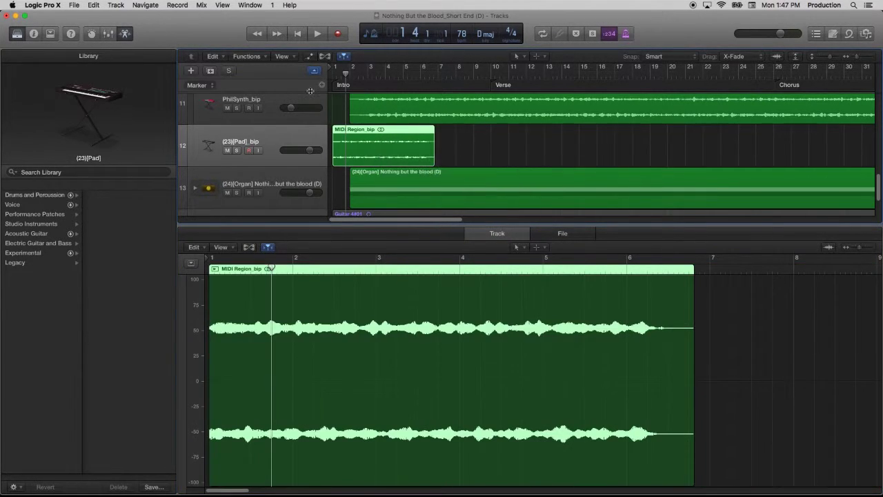
Try to extend the beginning of the PhilSynth_bip region to before bar 1.
key("Return")
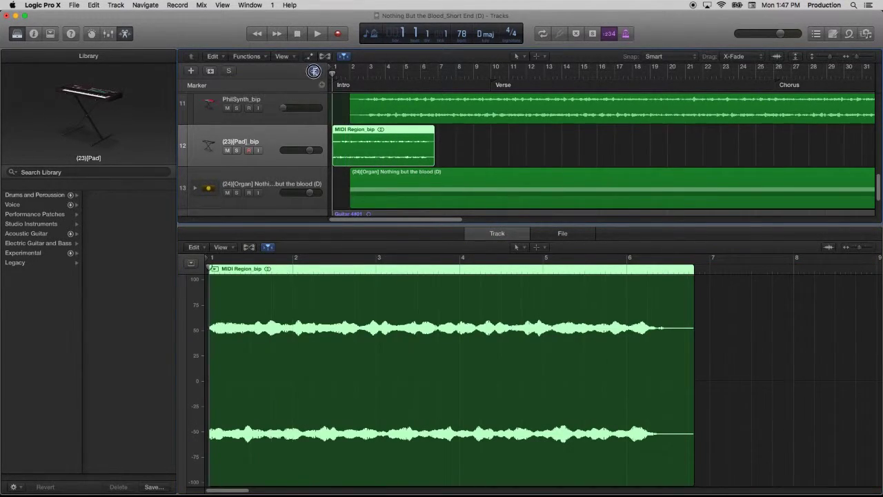
left_click(311, 57)
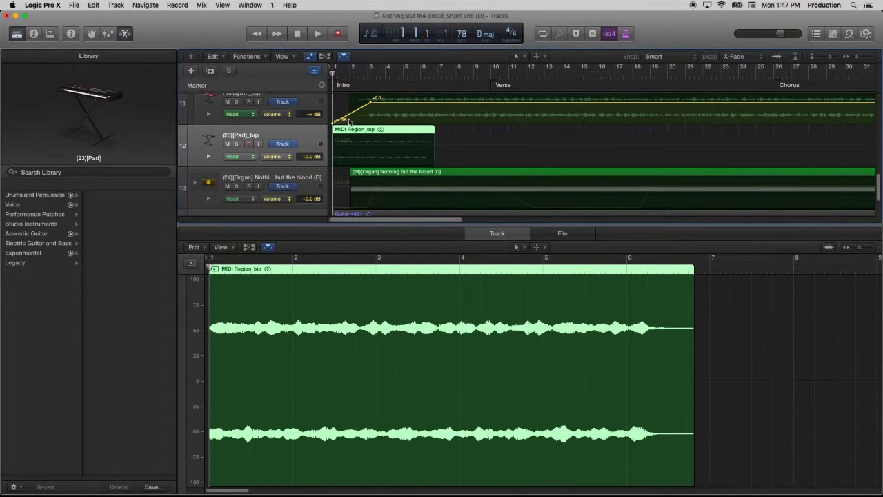
left_click(356, 102)
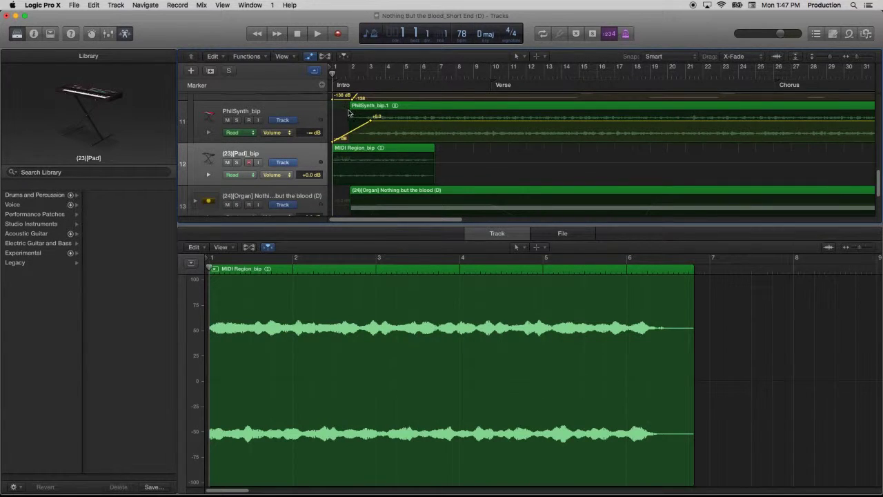
left_click(351, 117)
left_click(349, 127)
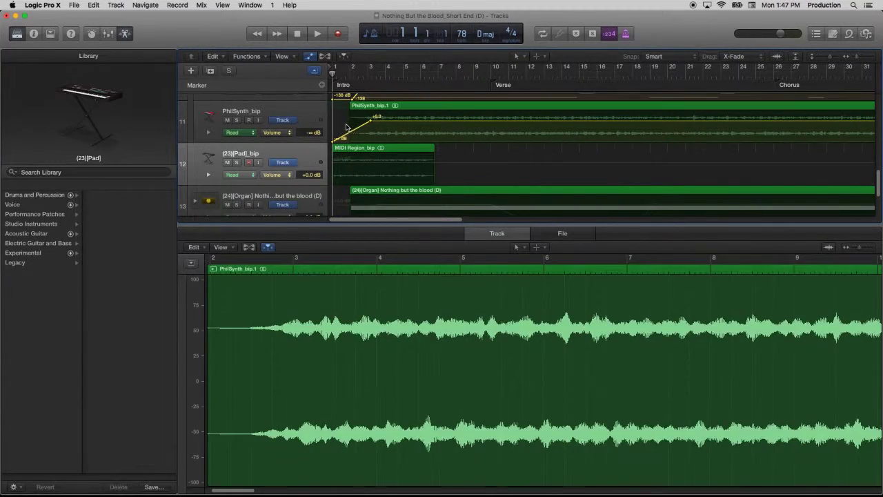
left_click(307, 54)
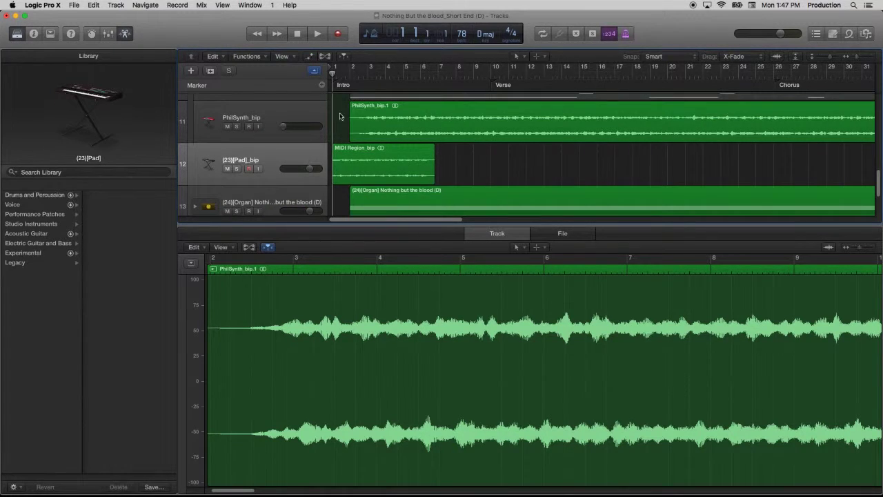
left_click(353, 129)
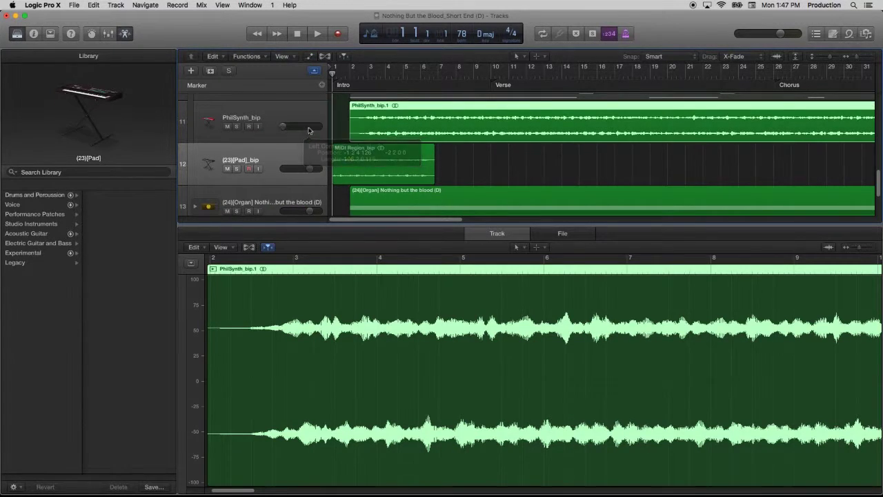
Add volume automation on (23)[Pad]_bip that fades from 0 dB around bar 2 to silence around bar 3, and play it back.
left_click(310, 57)
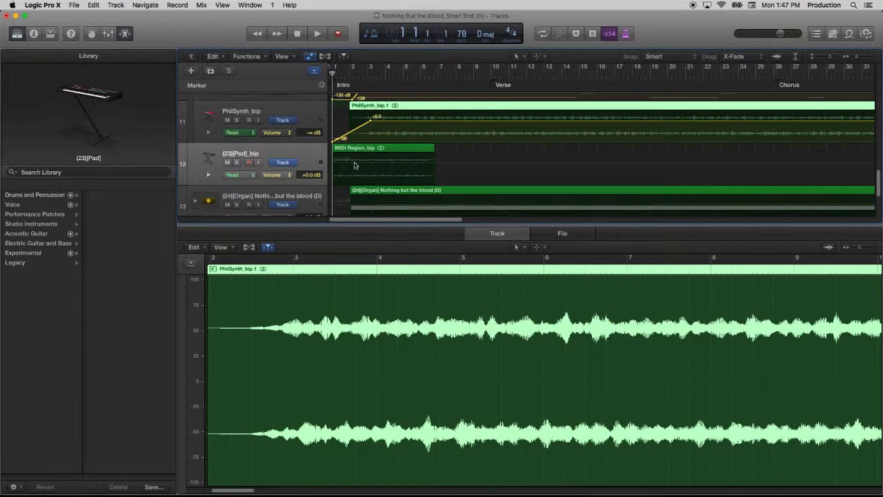
left_click(349, 165)
left_click(349, 164)
left_click(366, 164)
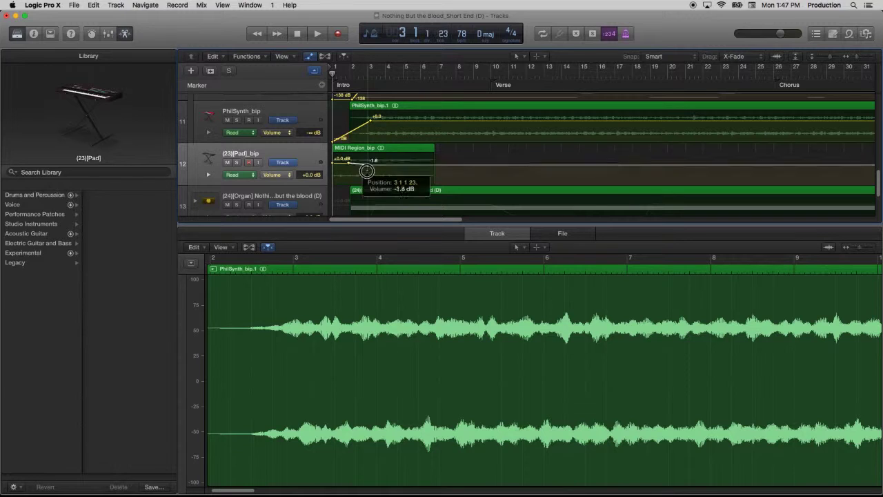
left_click_drag(366, 167, 368, 182)
key("space")
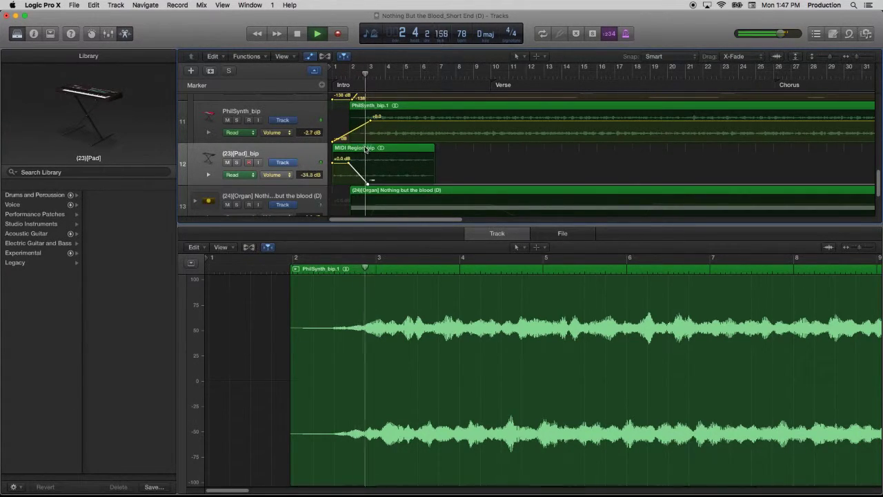
key("space")
Shift the (23)[Pad]_bip fade-out to start around the middle of bar 2 and end just past bar 3, and audition it from bar 2.
left_click(349, 165)
left_click_drag(348, 164, 373, 183)
left_click(351, 73)
key("space")
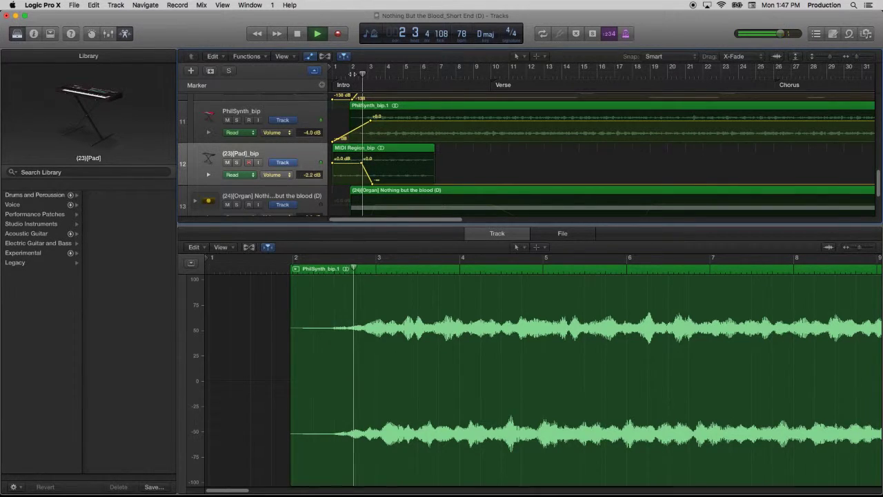
key("space")
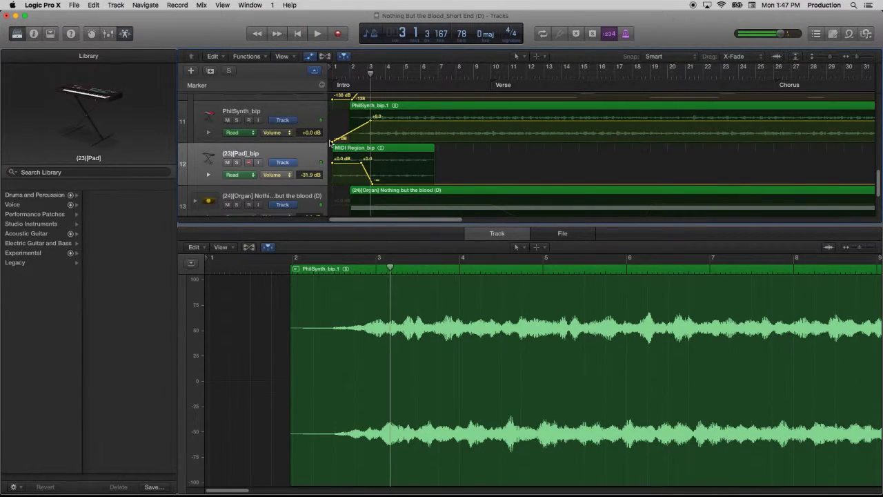
Start the PhilSynth_bip fade-in around the middle of bar 2, nudge both fades' end points slightly earlier near bar 3, and play from bar 2.
left_click_drag(334, 142, 364, 141)
key("space")
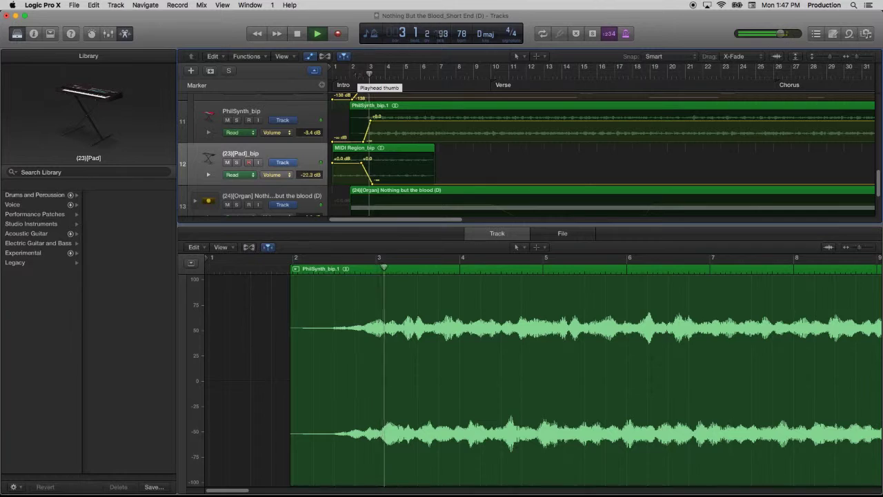
key("space")
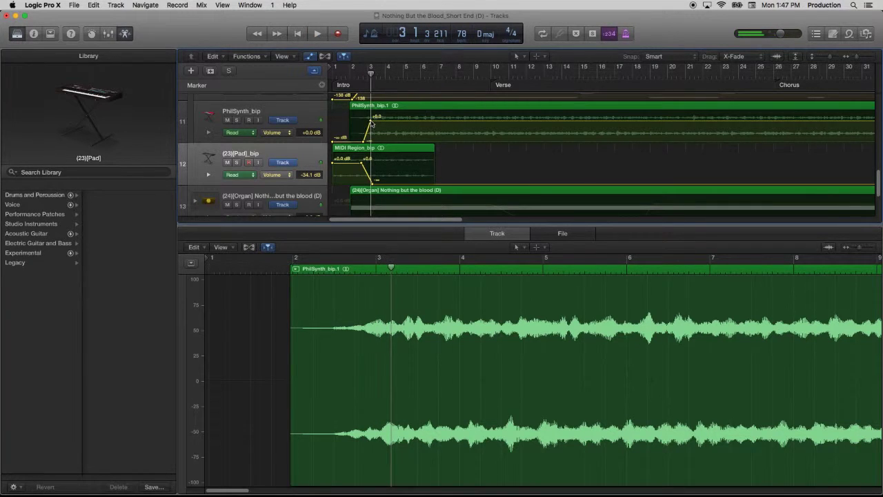
left_click_drag(371, 121, 369, 118)
left_click_drag(371, 181, 370, 182)
left_click(353, 74)
key("space")
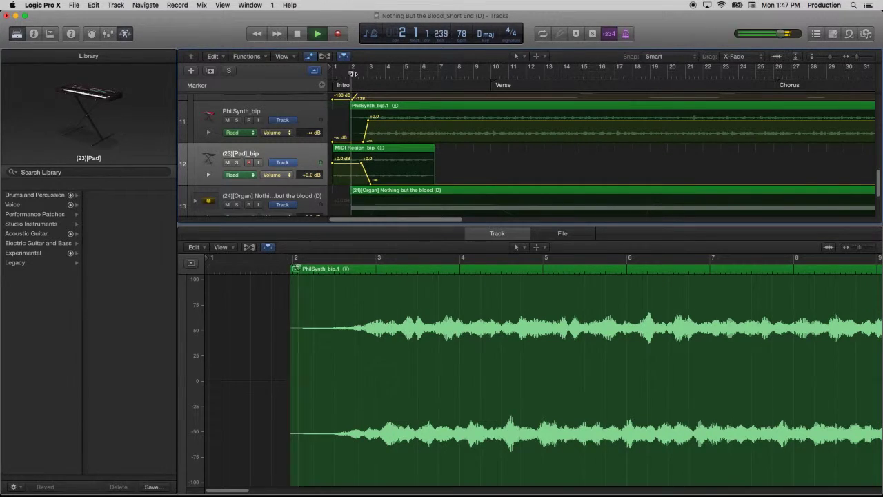
Solo the PhilSynth_bip track and listen to its fade-in from bar 2.
scroll(272, 131, "up", 4)
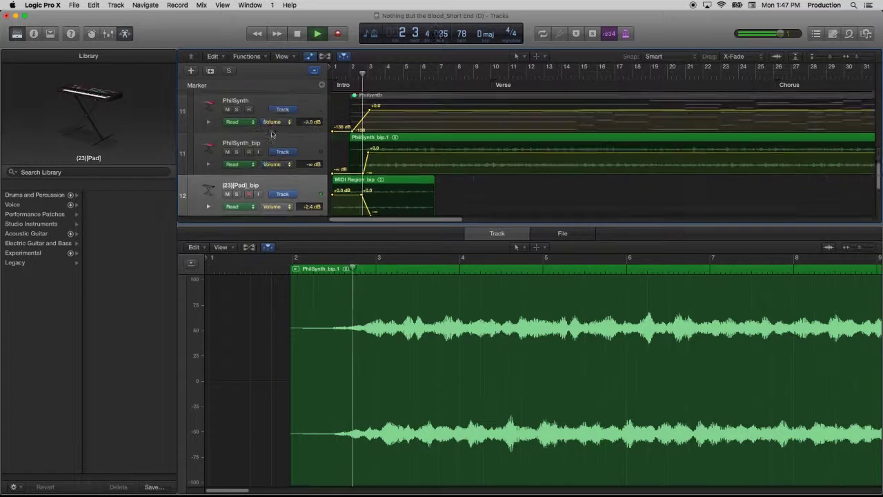
key("Down")
key("Down")
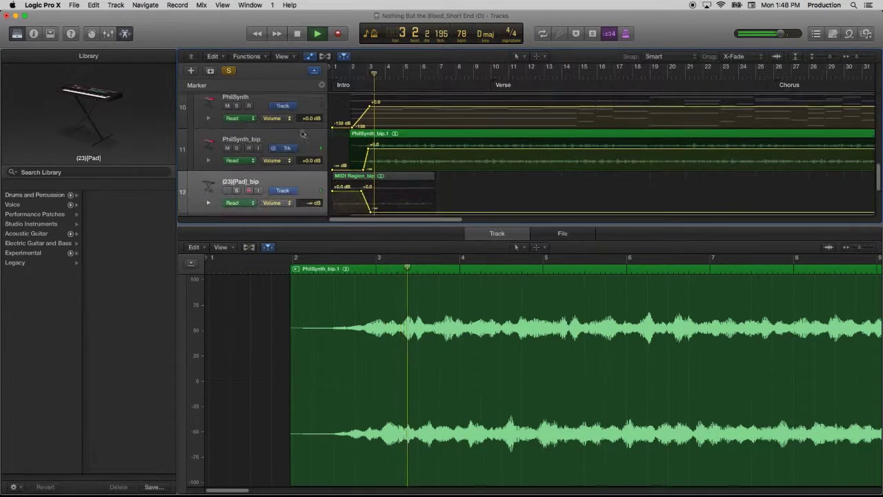
left_click(353, 74)
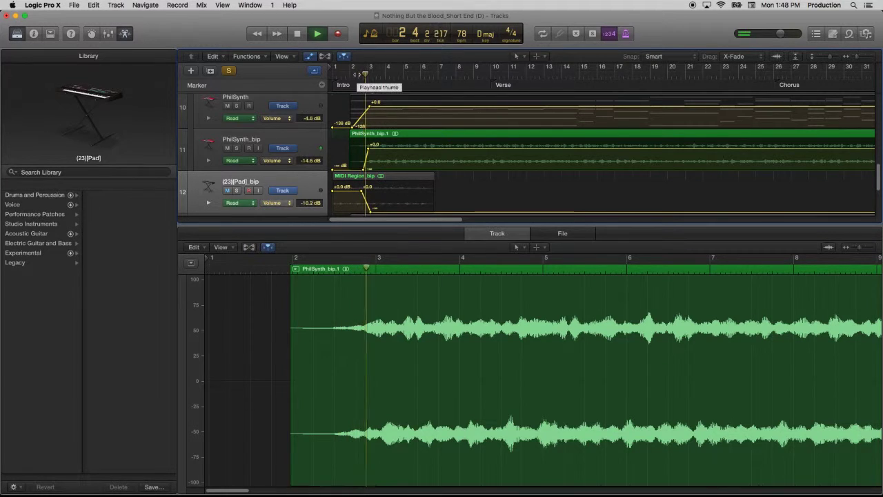
key("space")
Solo the (23)[Pad]_bip track alongside PhilSynth_bip.
scroll(377, 115, "down", 3)
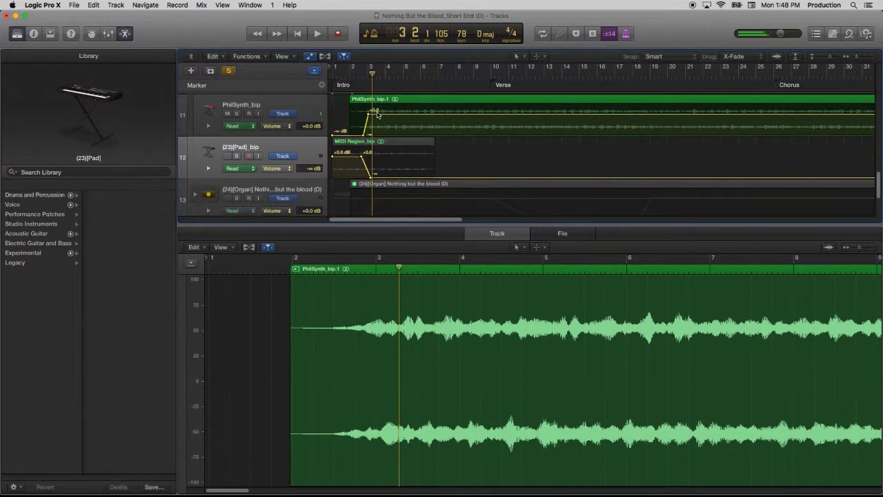
scroll(372, 110, "up", 2)
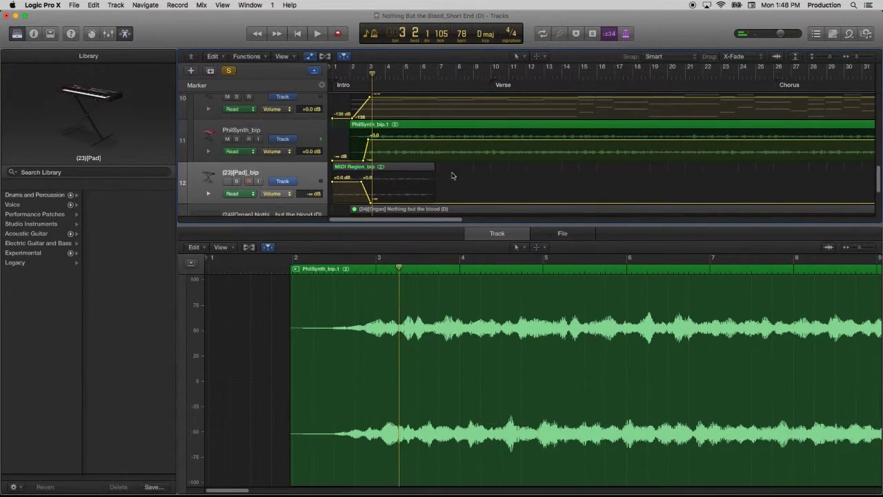
right_click(409, 179)
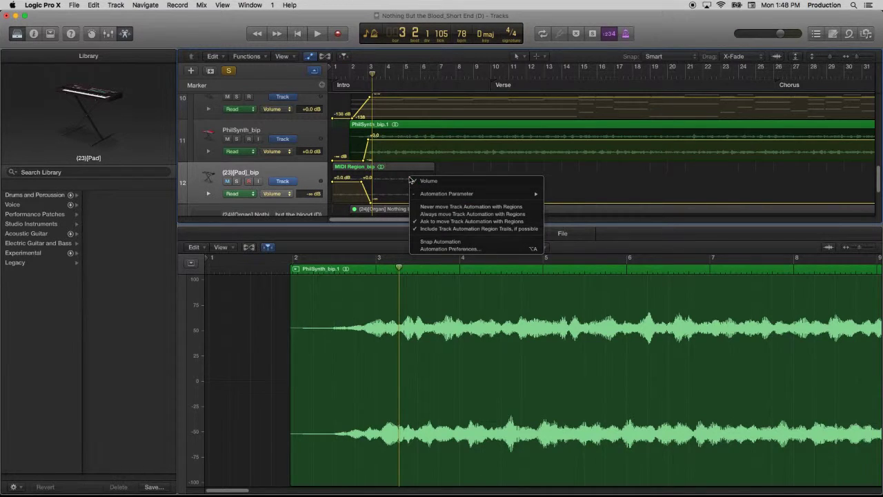
left_click(252, 178)
left_click(235, 182)
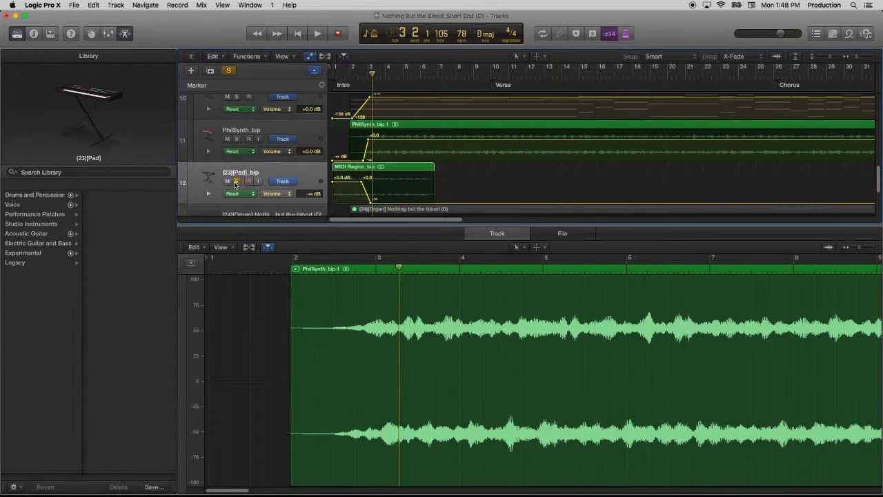
Move the (23)[Pad]_bip fade-out slightly later so it ends just past bar 3, and play the soloed transition from the start.
left_click(350, 73)
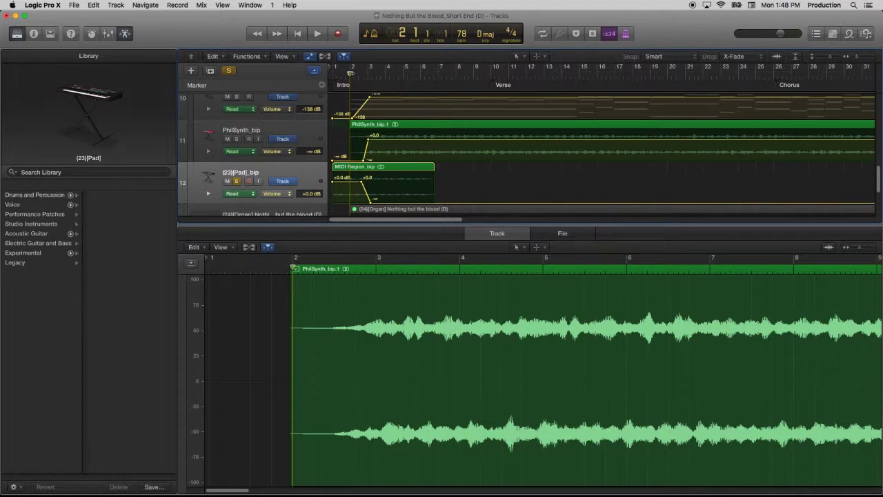
left_click_drag(350, 73, 336, 73)
key("space")
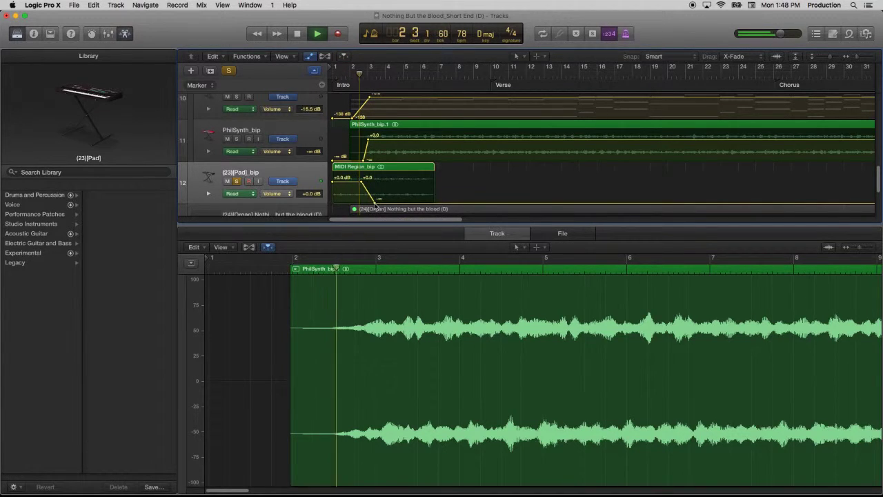
key("space")
key("Return")
key("space")
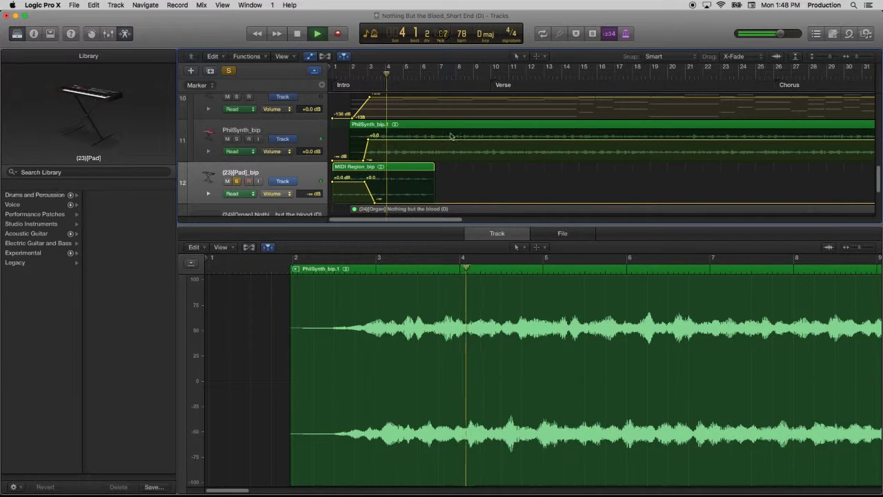
Widen the track headers, replay the transition from bar 2, and lower the PhilSynth_bip volume automation after its fade-in to -3.0 dB.
left_click_drag(329, 99, 400, 99)
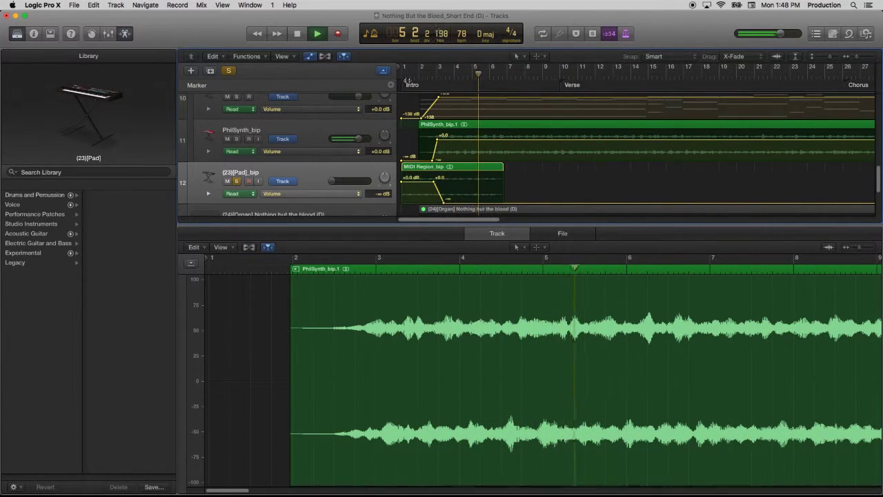
left_click(417, 74)
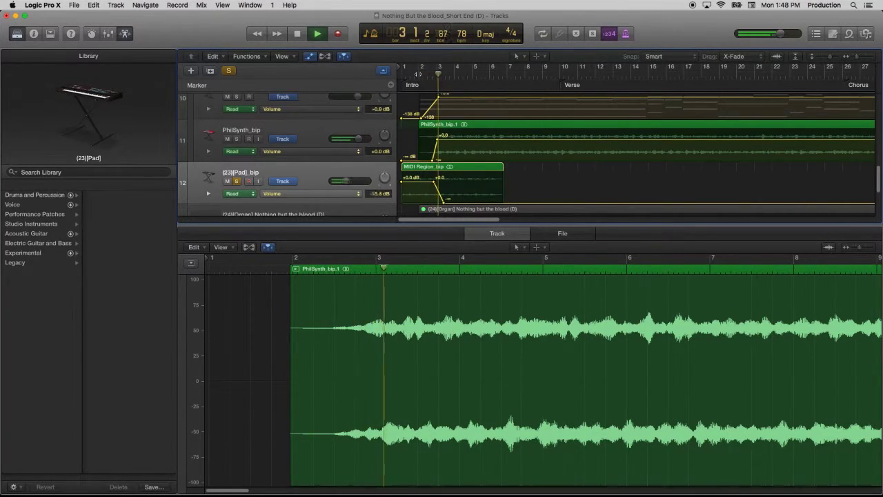
key("space")
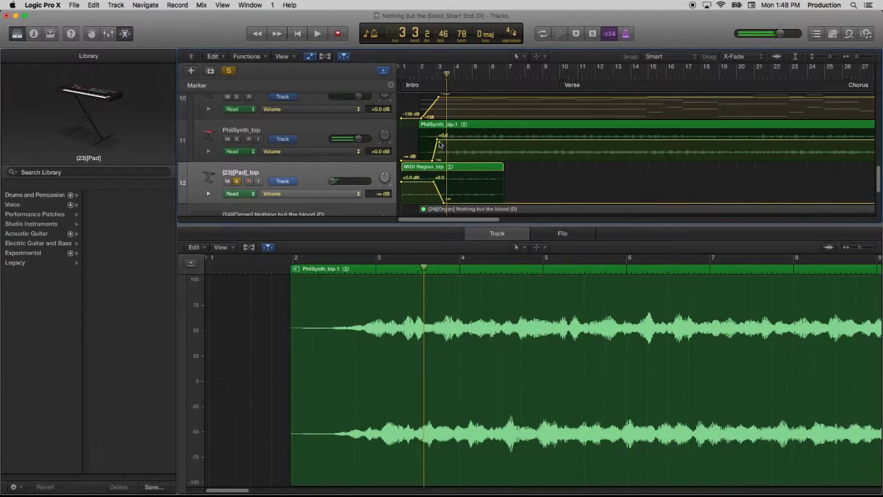
left_click_drag(437, 142, 439, 144)
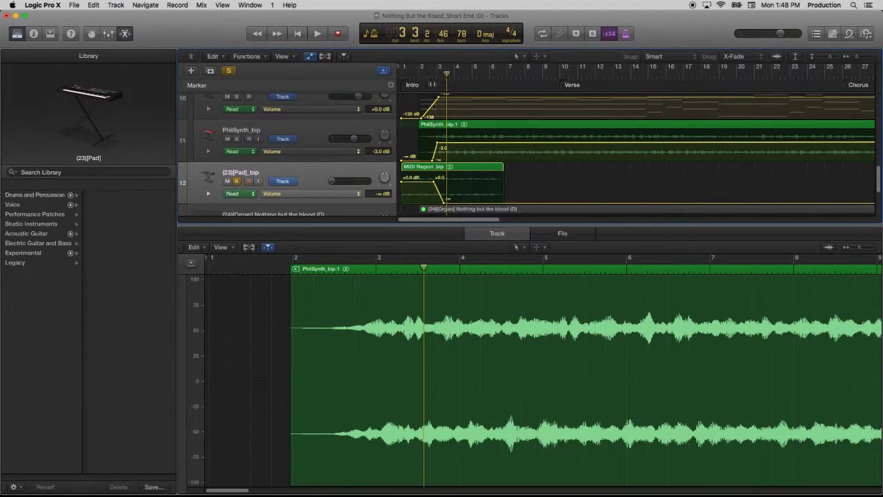
Replay the soloed pad-to-synth transition from the start to past bar 3, with cycle mode off.
left_click_drag(441, 71, 404, 69)
key("space")
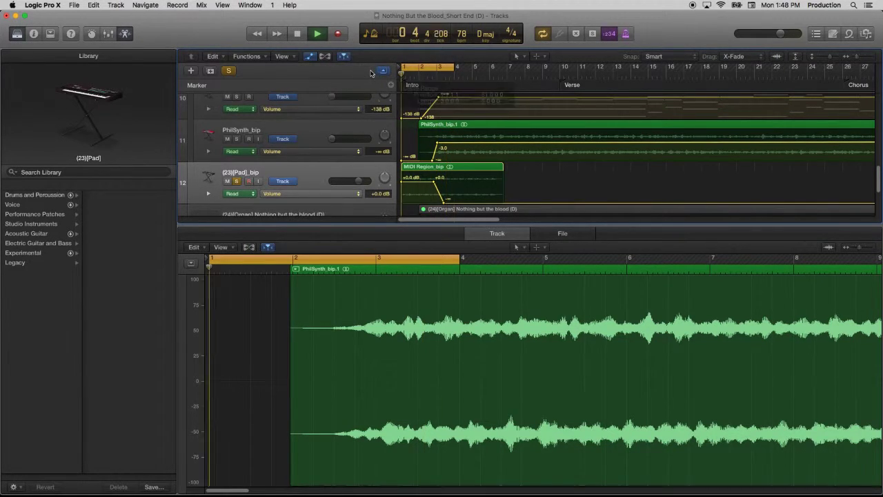
left_click(434, 67)
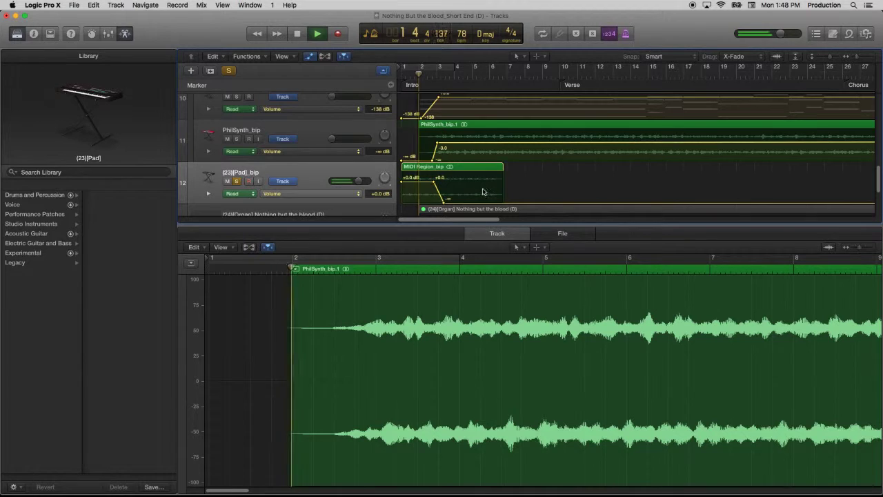
scroll(441, 172, "up", 3)
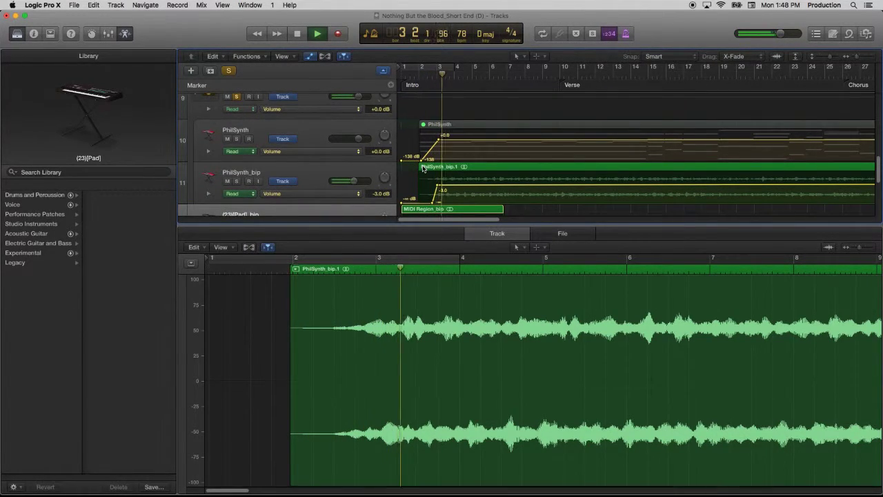
scroll(423, 168, "down", 1)
key("space")
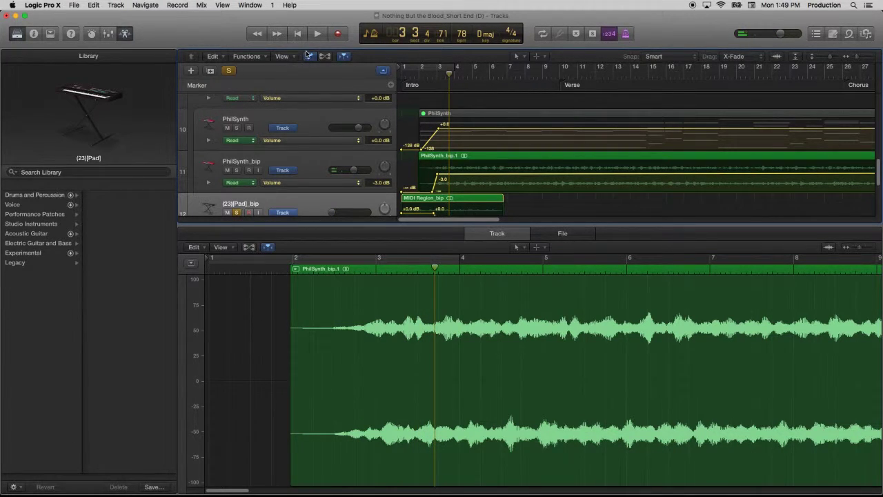
Hide the track automation and clear all track solos.
scroll(384, 161, "down", 5)
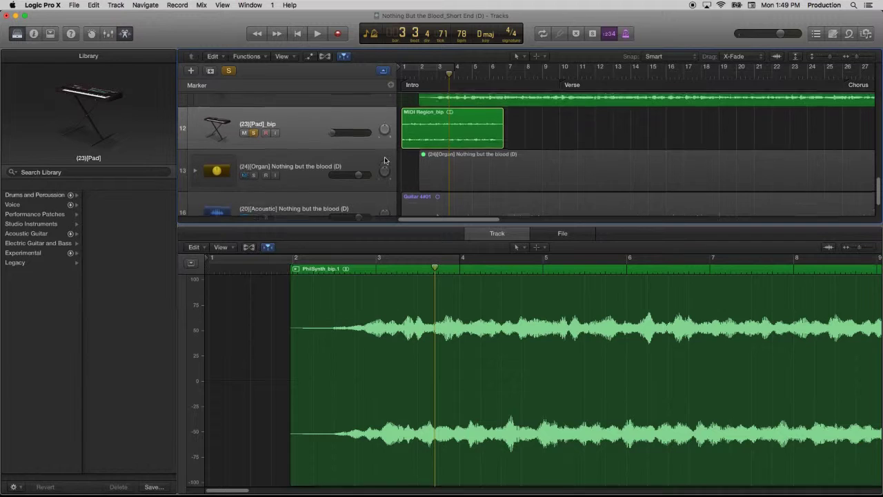
scroll(384, 160, "up", 20)
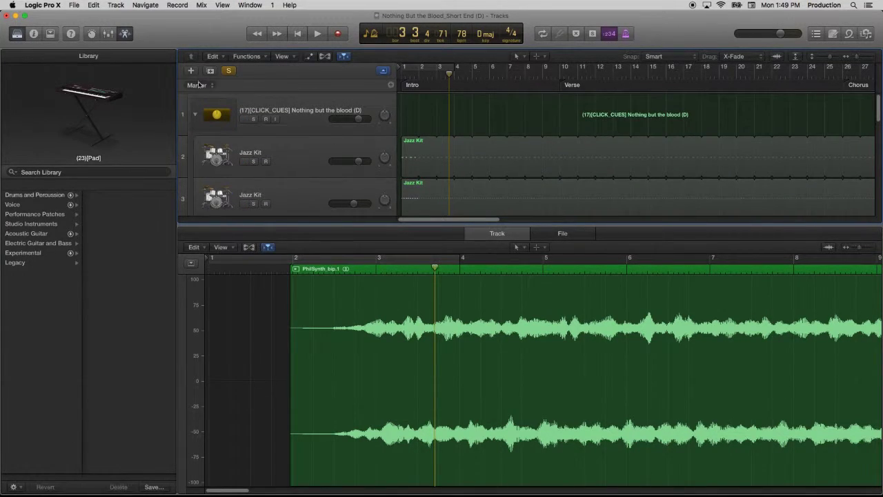
left_click(226, 71)
scroll(382, 132, "down", 5)
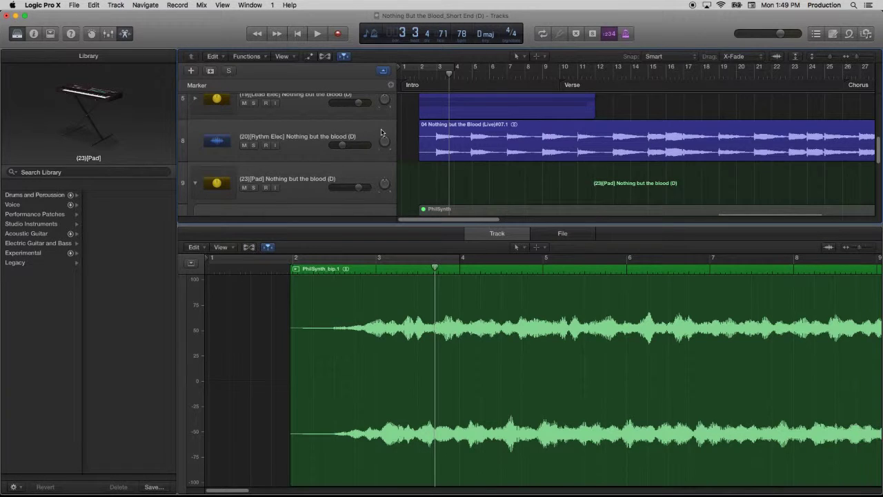
scroll(382, 132, "up", 2)
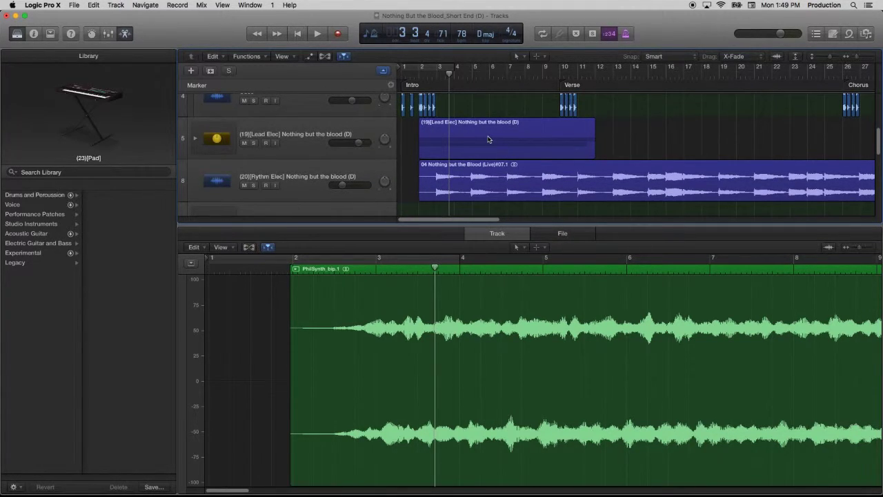
scroll(490, 141, "down", 3)
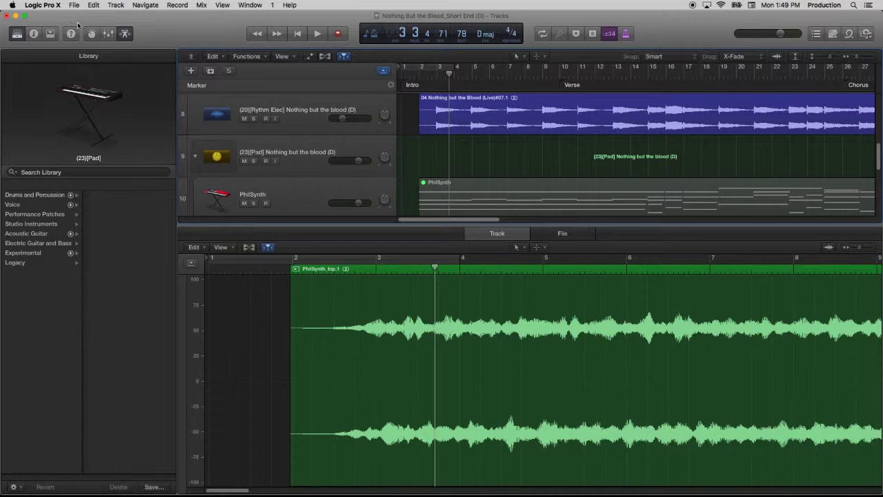
Close the Library and the audio editor, and play the full arrangement from the intro.
left_click(125, 34)
left_click(16, 34)
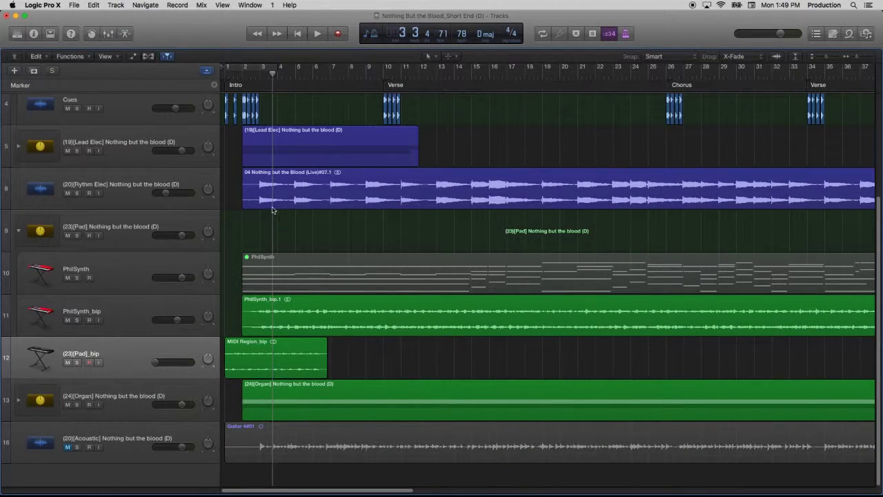
left_click_drag(255, 76, 238, 75)
key("space")
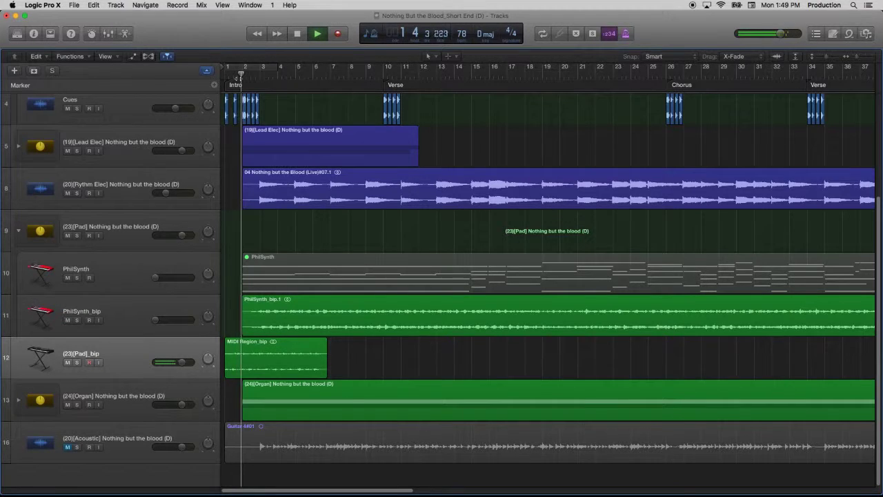
Solo the (19)[Lead Elec] Nothing but the blood (D) track during playback and listen until bar 5.
left_click(77, 151)
left_click(77, 151)
left_click(77, 151)
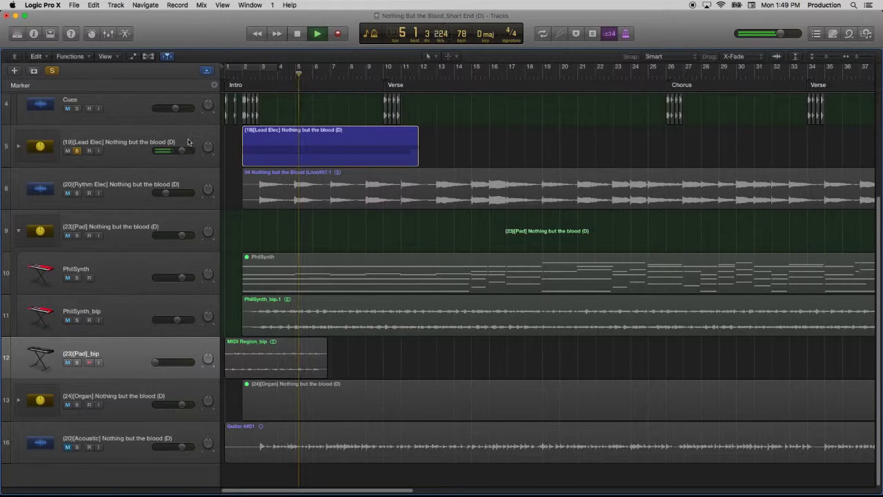
key("space")
Open the recent project Open Up the Heavens (D) from the Open Up The Heavens folder.
left_click(73, 5)
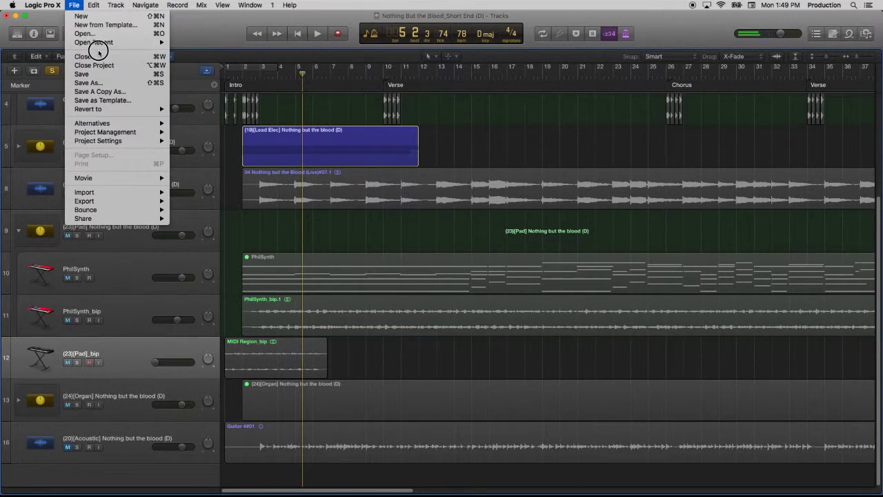
mouse_move(96, 43)
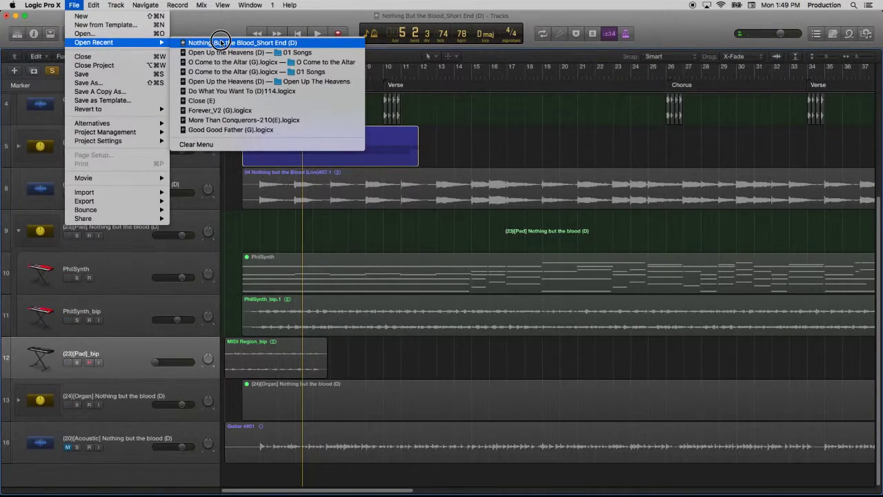
left_click(238, 81)
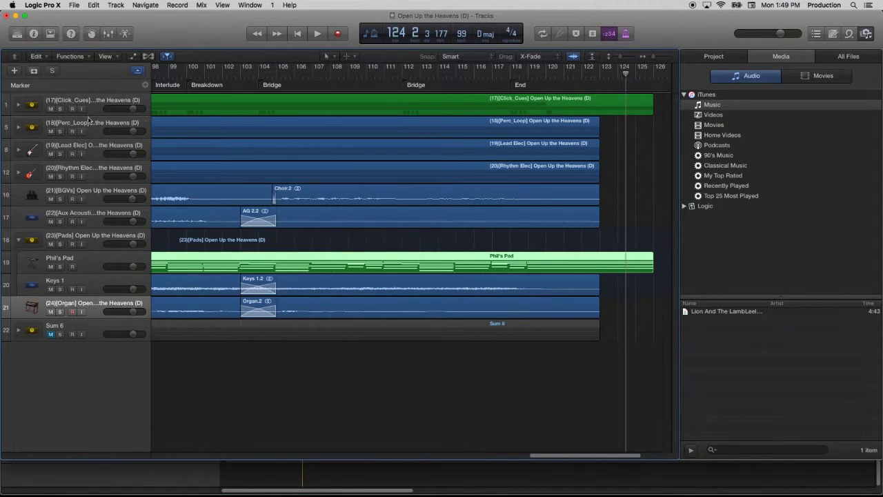
Solo the (19)[Lead Elec] track and play the song's opening with the mixer shown to check its level.
left_click(60, 154)
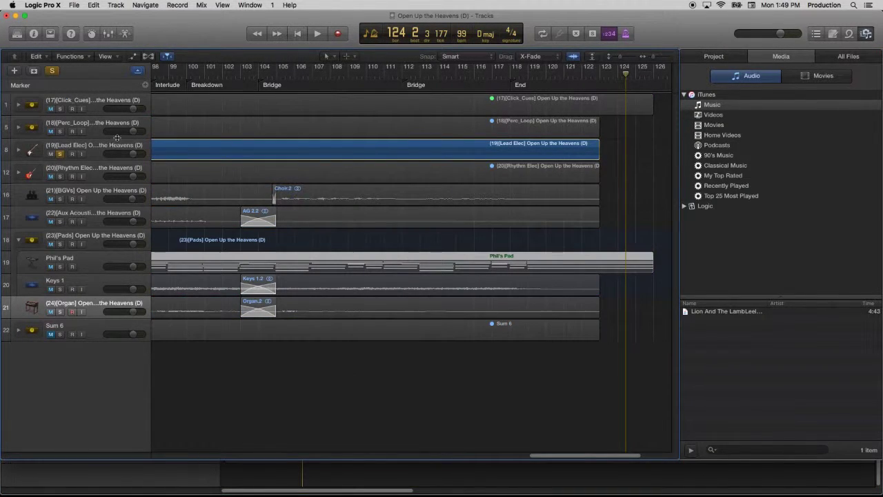
left_click(107, 34)
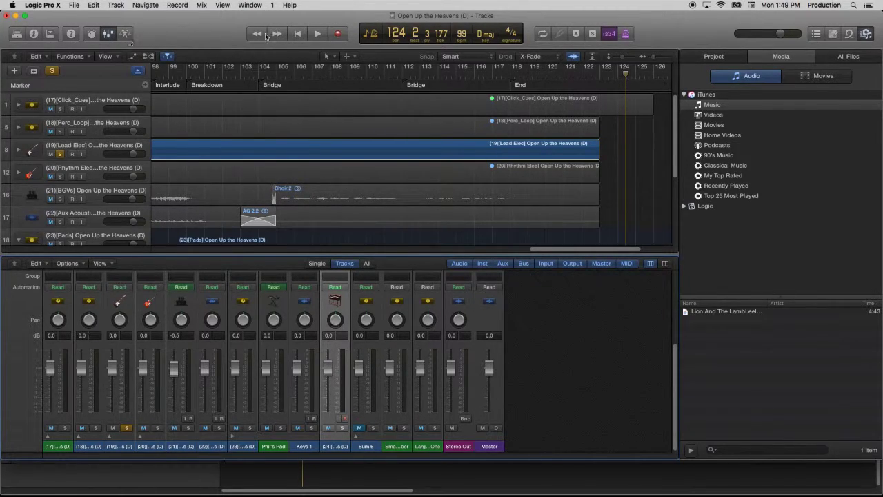
left_click(315, 34)
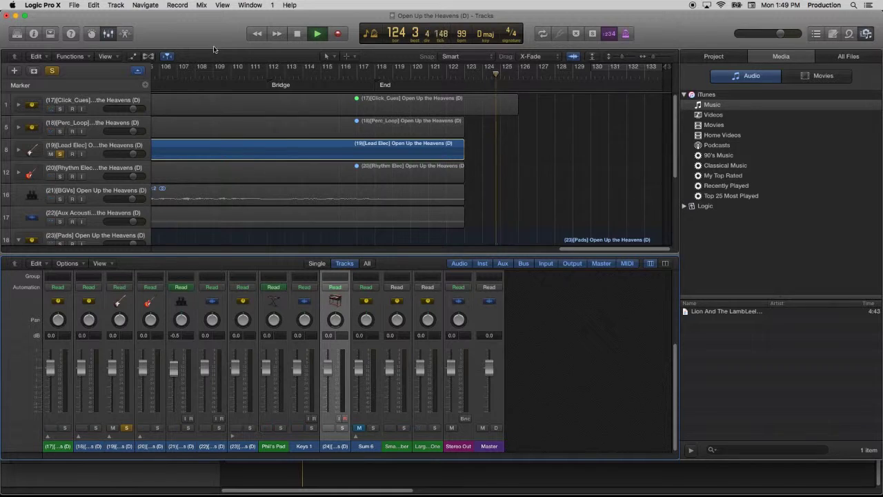
left_click(297, 34)
left_click(318, 34)
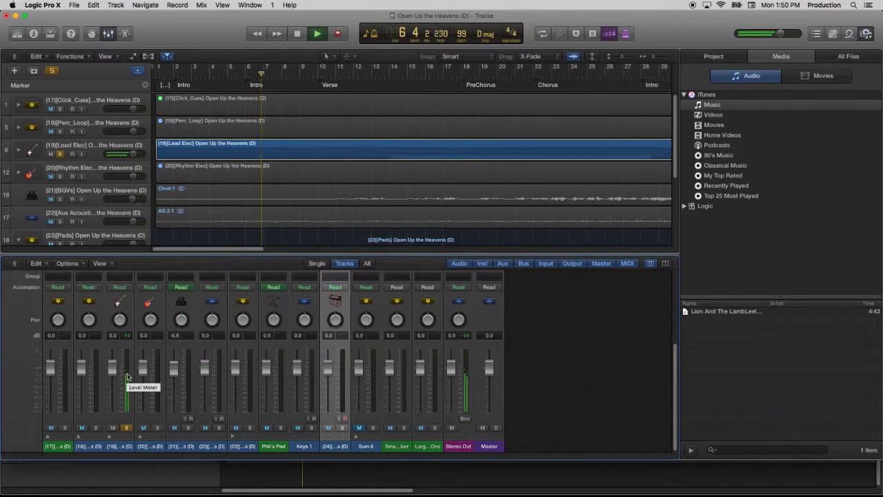
key("space")
Try a stereo Gain plug-in on the (19)[Lead Elec] channel and play the soloed track briefly.
scroll(117, 336, "up", 5)
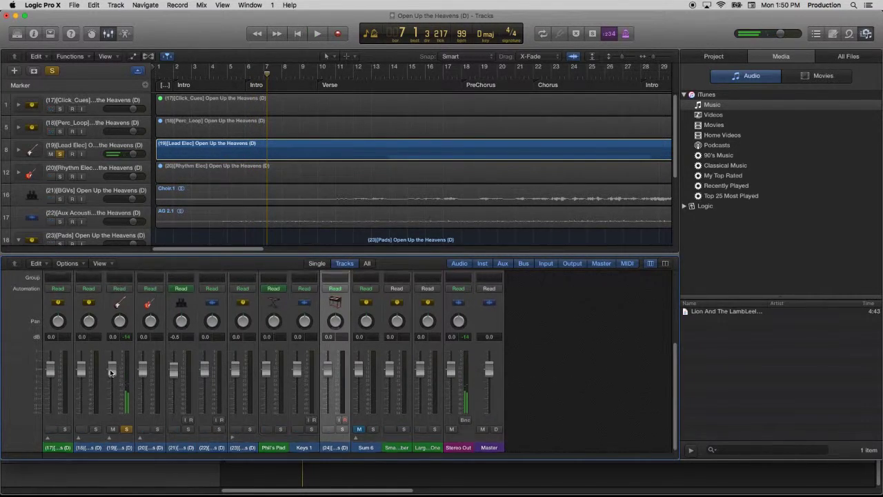
scroll(121, 328, "up", 2)
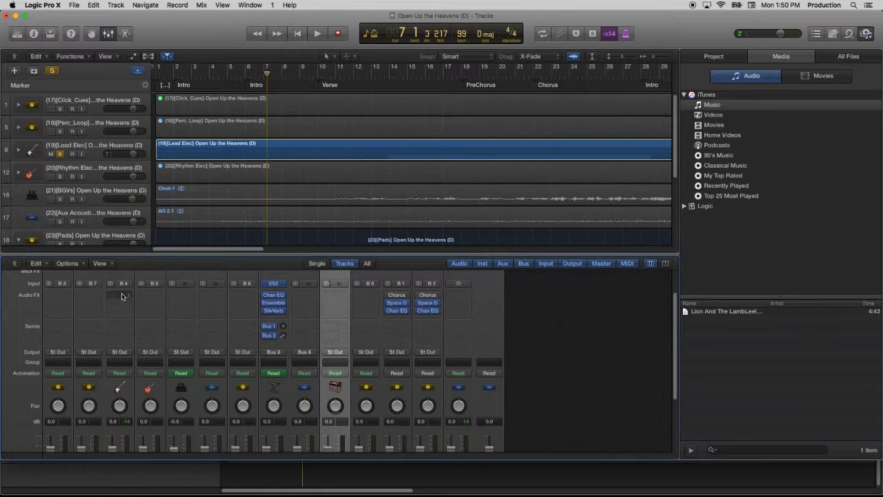
left_click(121, 296)
mouse_move(136, 398)
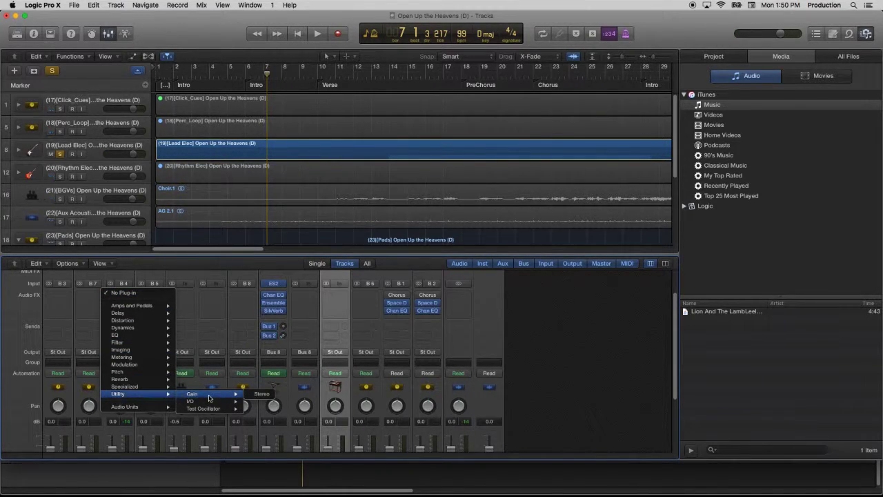
left_click(257, 397)
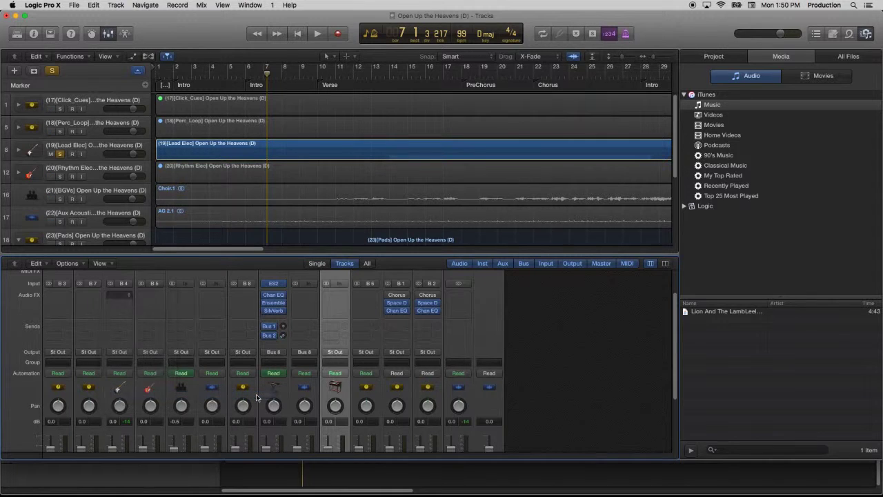
key("space")
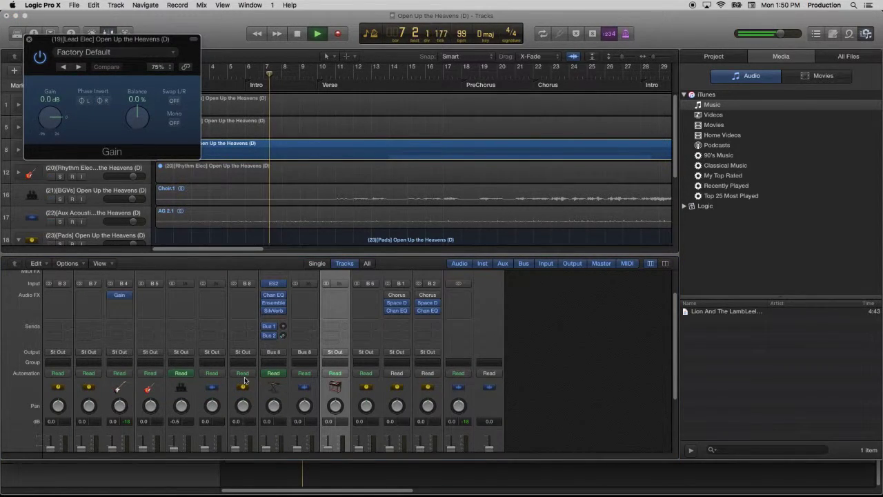
key("space")
left_click(28, 40)
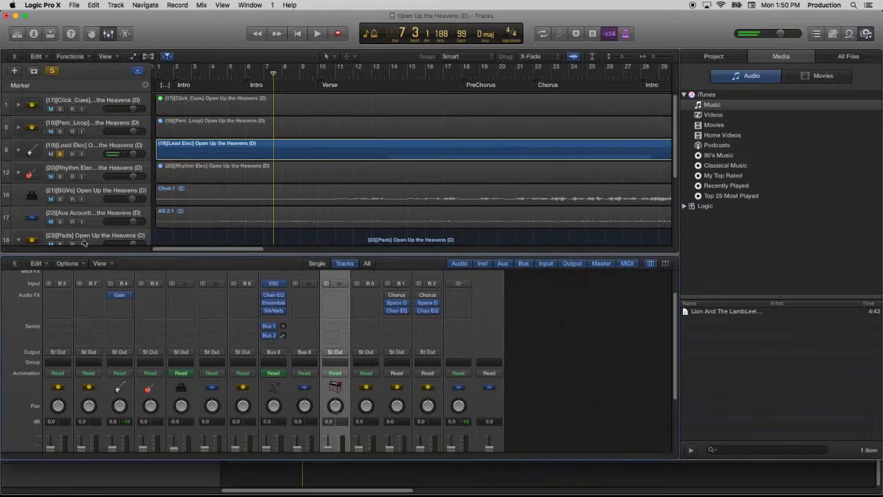
Replace the Lead Elec channel's Gain plug-in with a stereo Level Meter and play the track to read its peak levels.
left_click(127, 295)
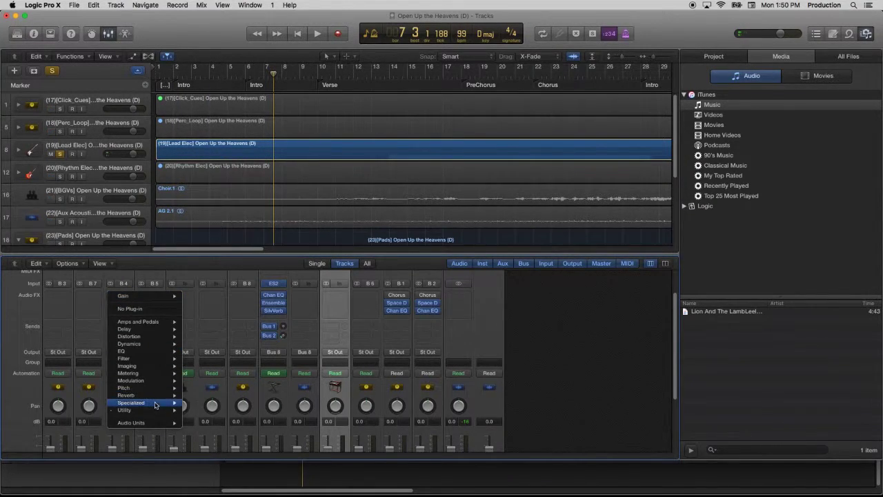
mouse_move(156, 404)
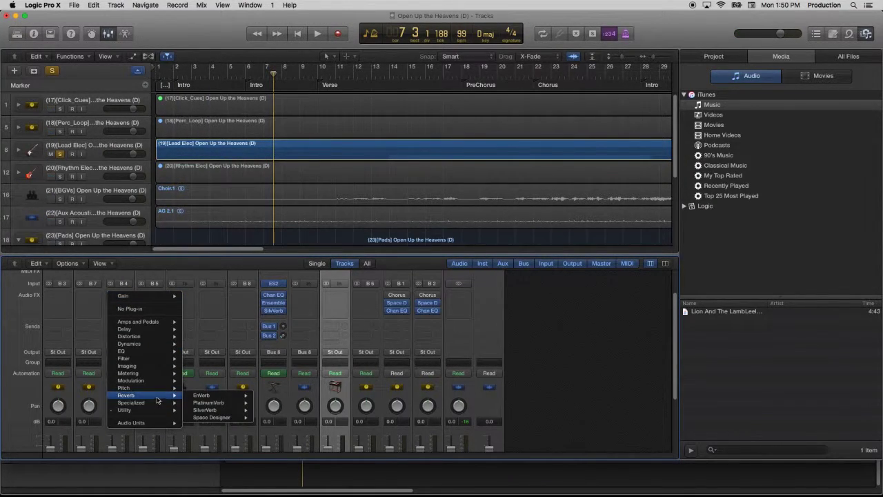
mouse_move(164, 372)
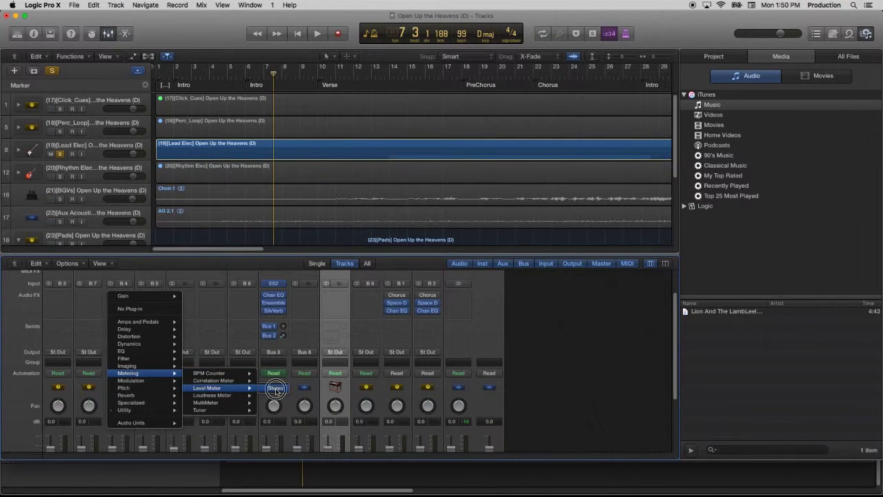
left_click(275, 389)
key("space")
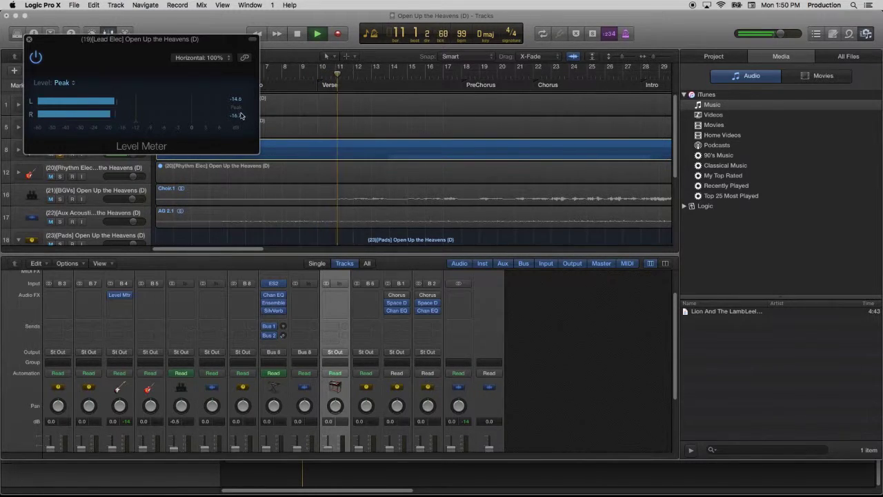
key("space")
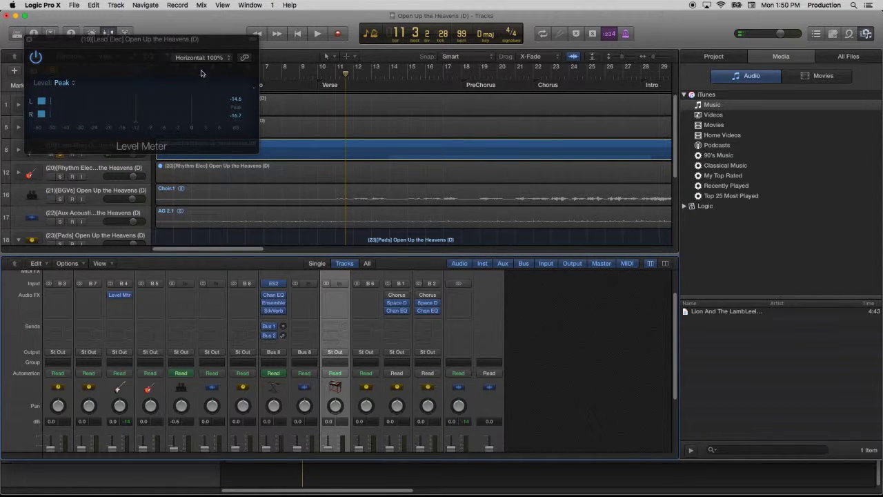
left_click(28, 41)
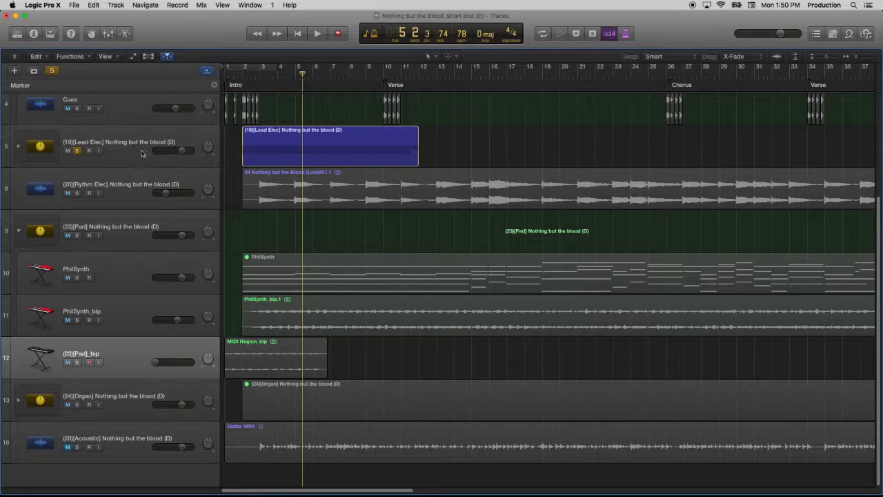
In the Nothing But the Blood project, show the mixer and insert a stereo Level Meter on the (19)[Lead Elec] channel.
left_click(142, 153)
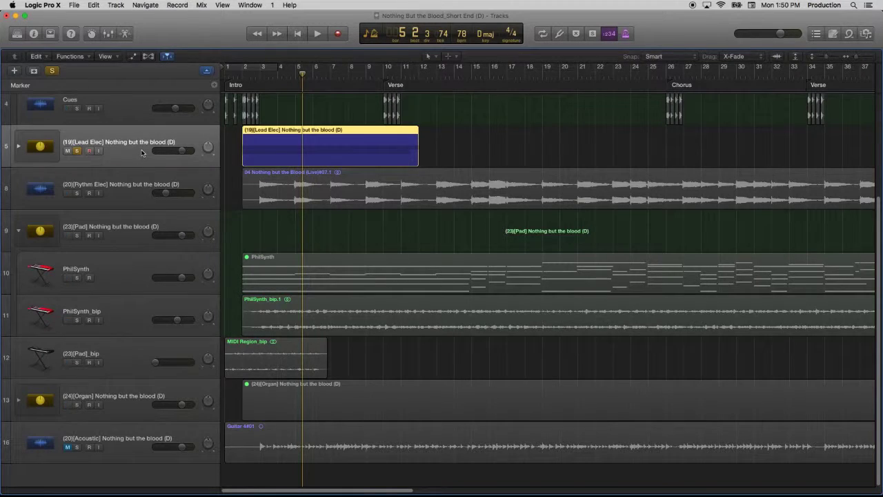
left_click(107, 35)
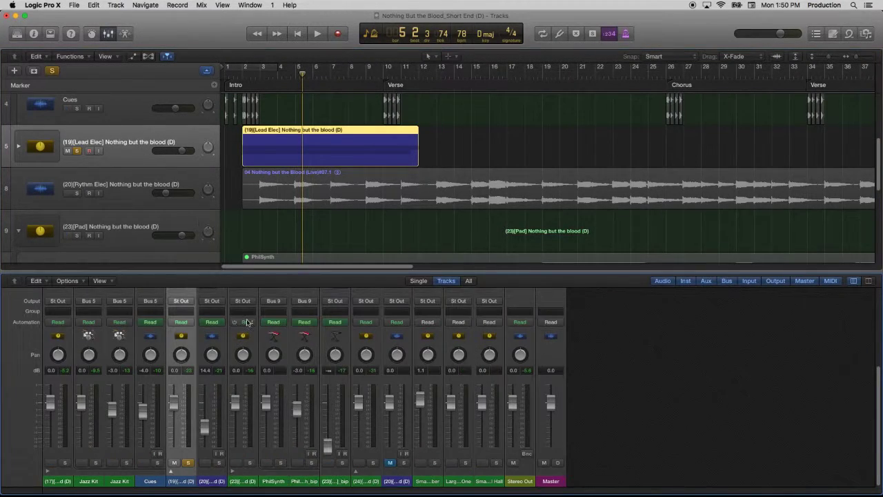
left_click(184, 327)
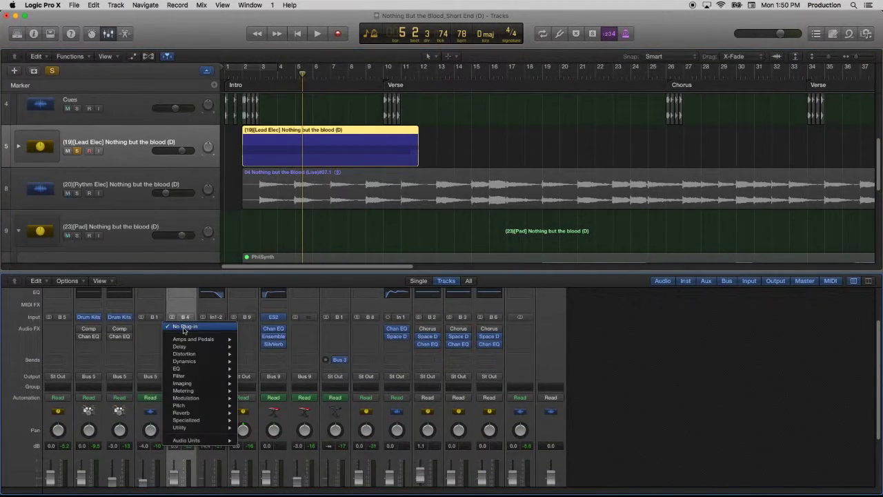
mouse_move(186, 390)
mouse_move(274, 407)
left_click(330, 406)
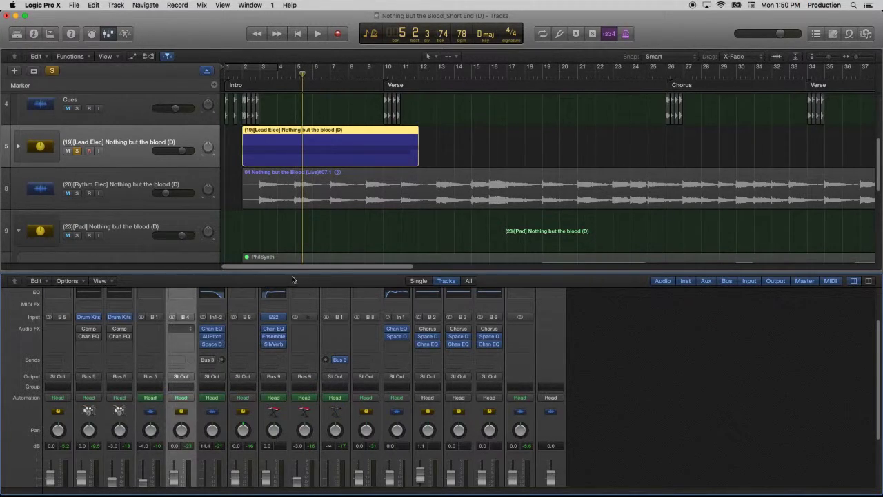
Play the soloed (19)[Lead Elec] track with its Level Meter showing, expand its track stack, and restart playback from bar 1.
key("Return")
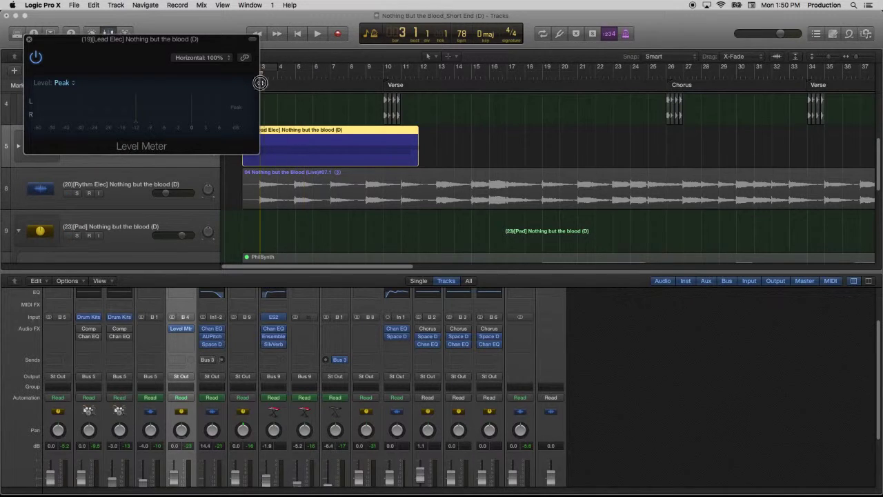
key("space")
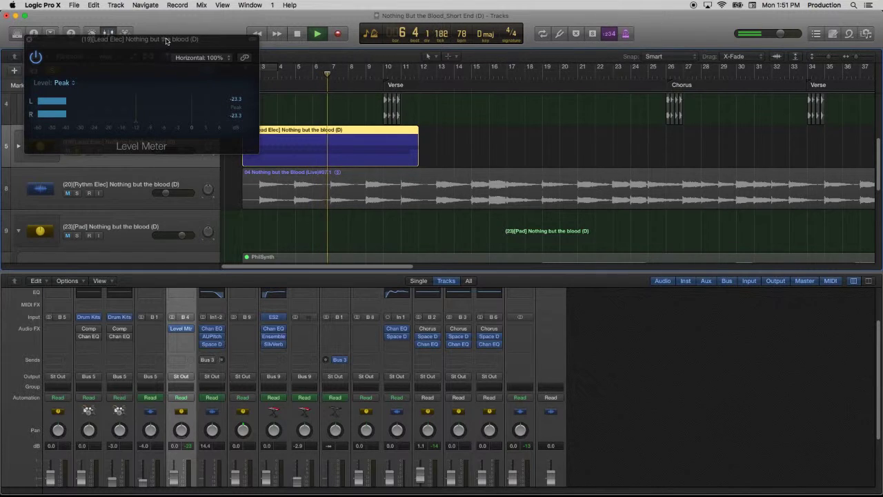
left_click_drag(166, 40, 524, 35)
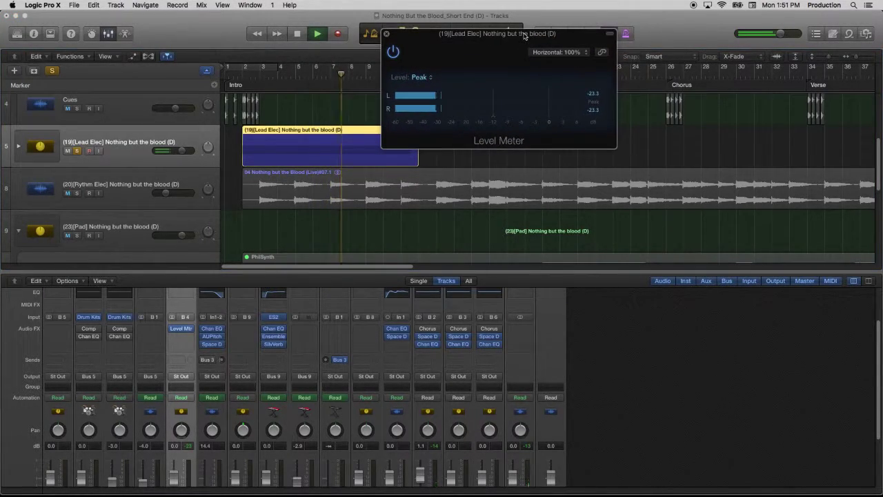
left_click(18, 147)
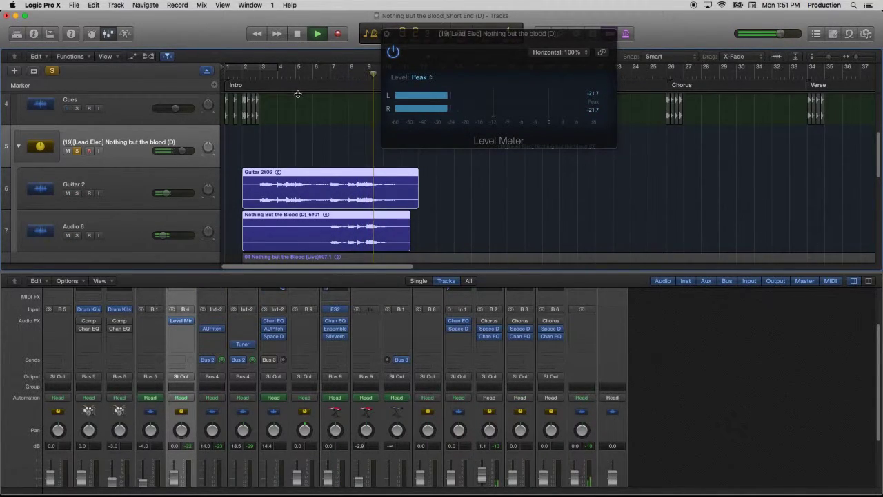
left_click(229, 72)
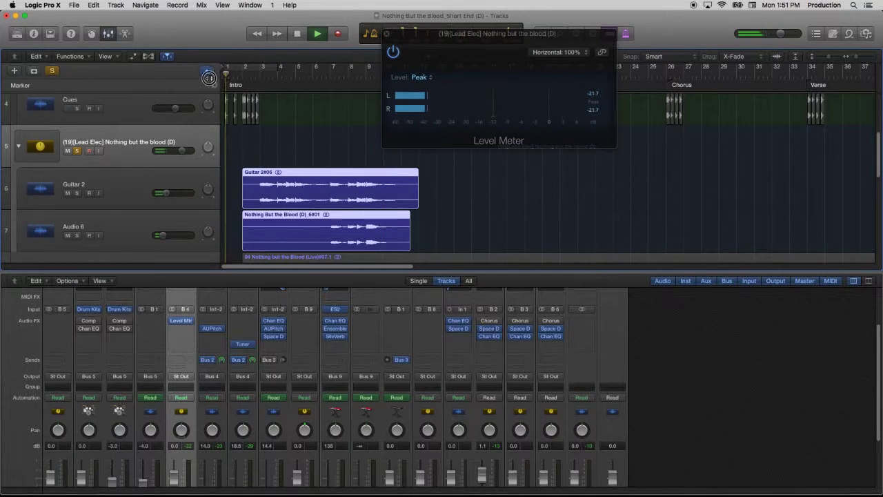
Raise the Guitar 2 volume to -7.8 dB and Audio 6 to -11.4 dB during playback, closing the Level Meter and stopping when done.
left_click(167, 193)
left_click_drag(167, 193, 176, 198)
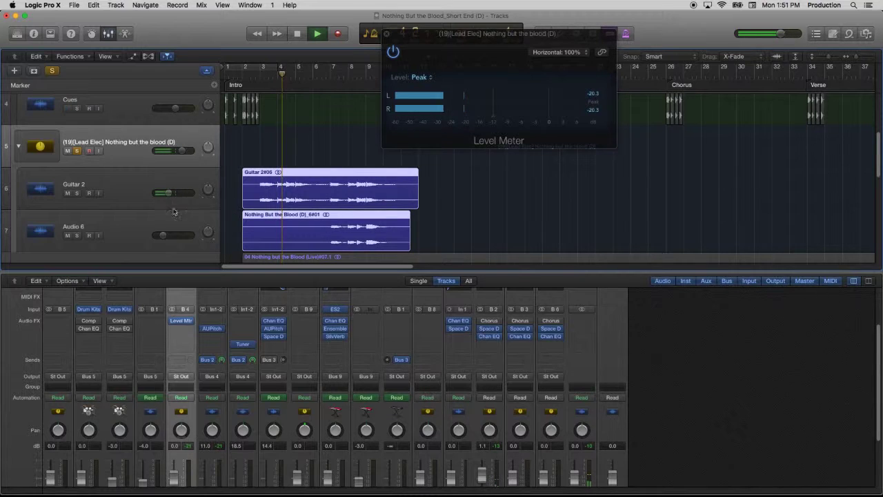
left_click_drag(166, 238, 168, 238)
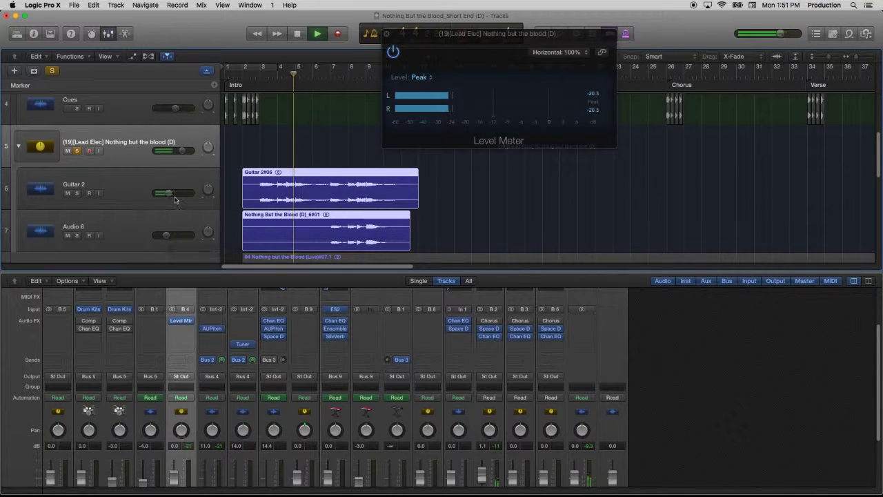
left_click_drag(167, 196, 173, 195)
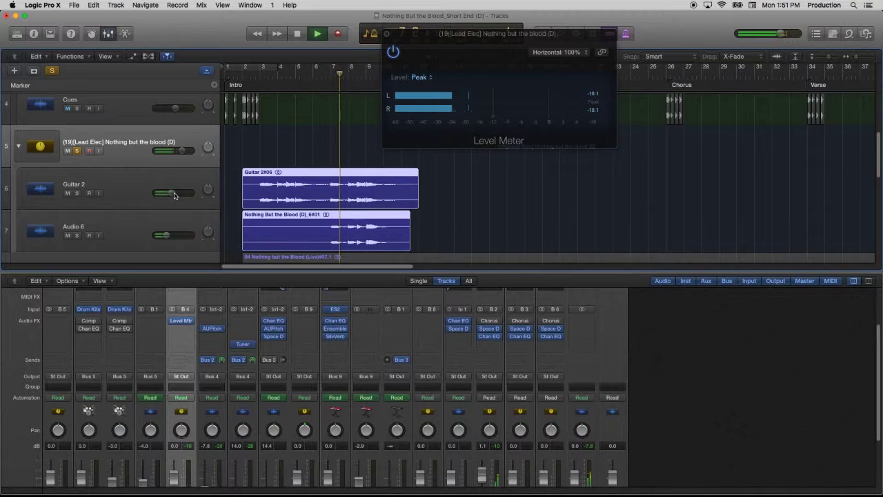
left_click_drag(165, 241, 171, 238)
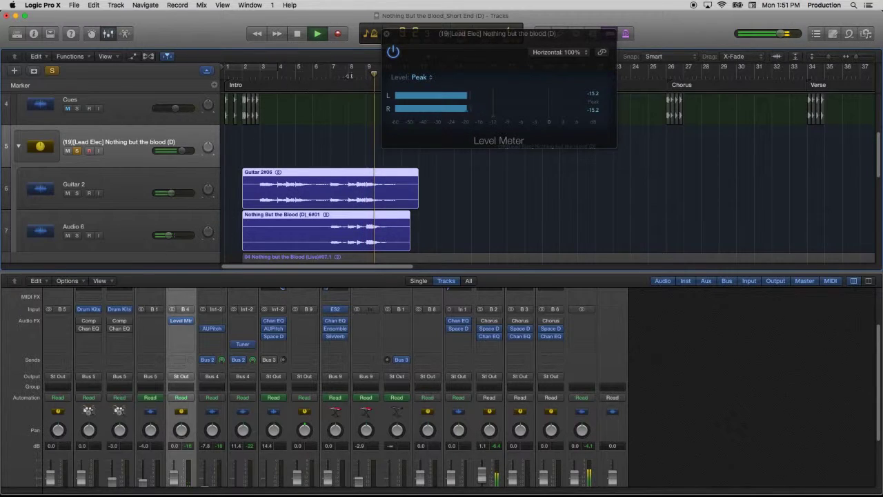
left_click(386, 33)
scroll(422, 186, "down", 2)
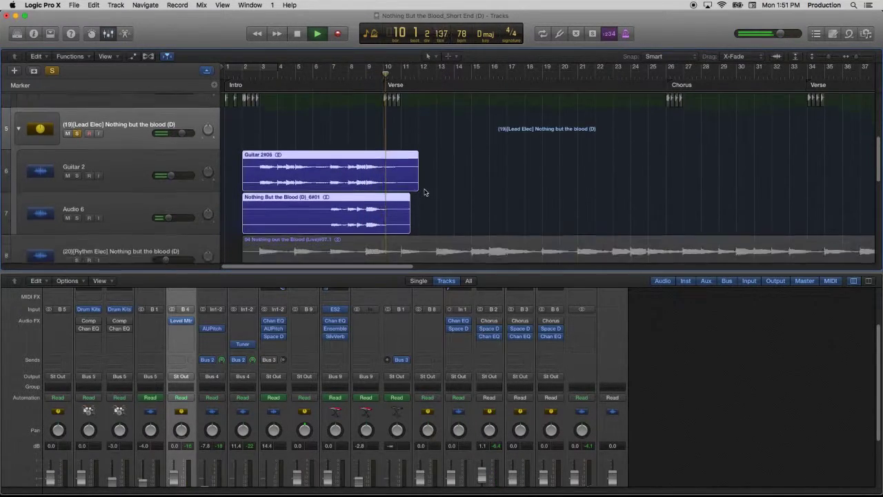
key("space")
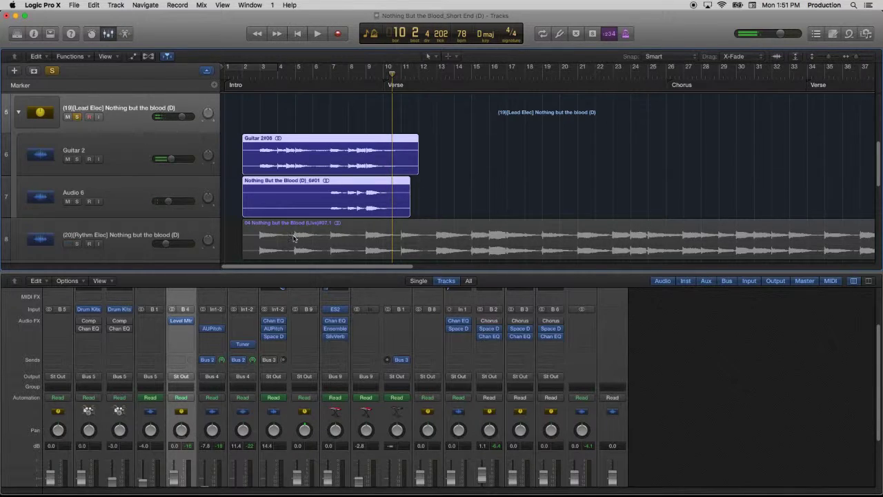
Switch the solo from (19)[Lead Elec] to the (20)[Rythm Elec] track and play it from bar 3.
scroll(293, 238, "down", 1)
scroll(73, 151, "up", 2)
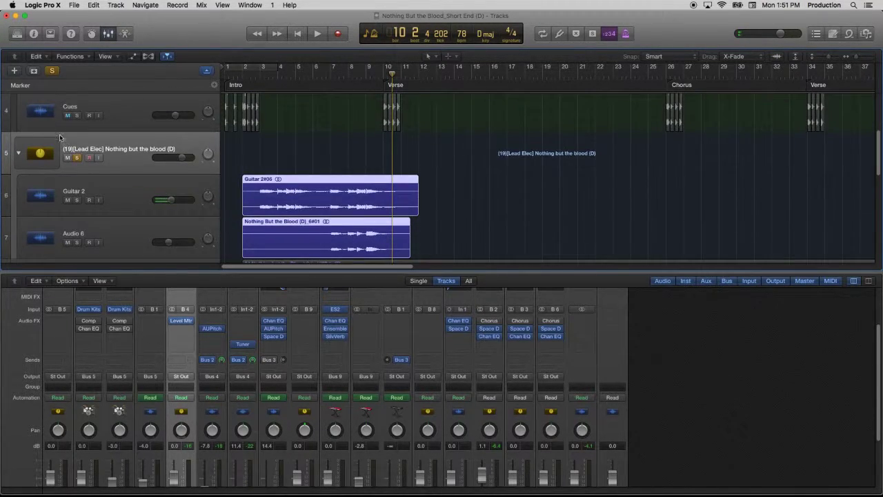
left_click(78, 160)
scroll(76, 161, "down", 2)
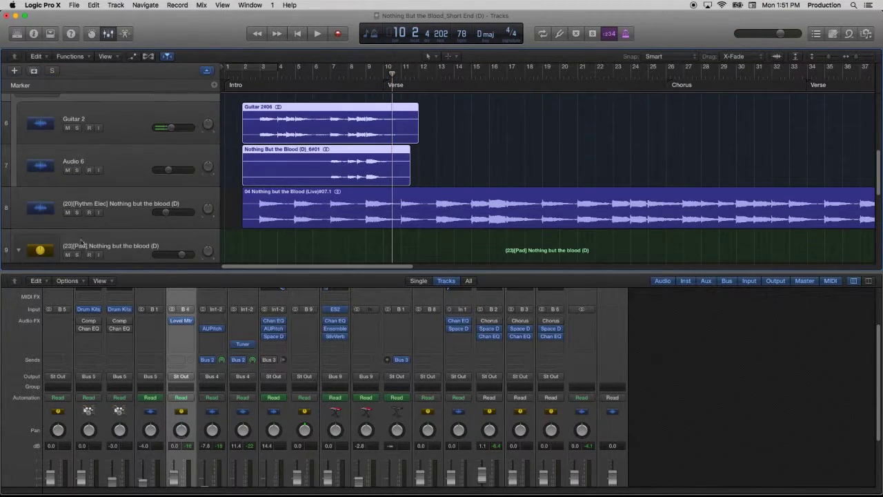
left_click(77, 212)
left_click(261, 77)
key("space")
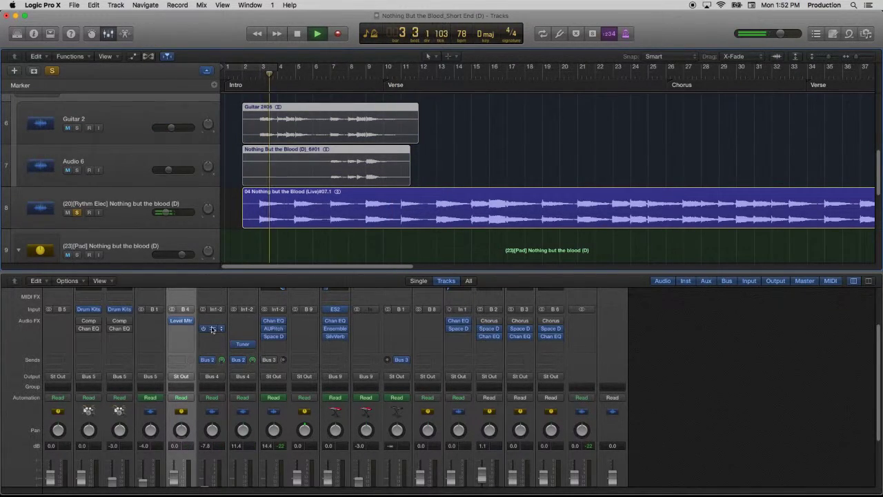
Move the Level Meter from the Lead Elec channel to the (20)[Rythm Elec] channel and read its peak levels during playback.
left_click(182, 321)
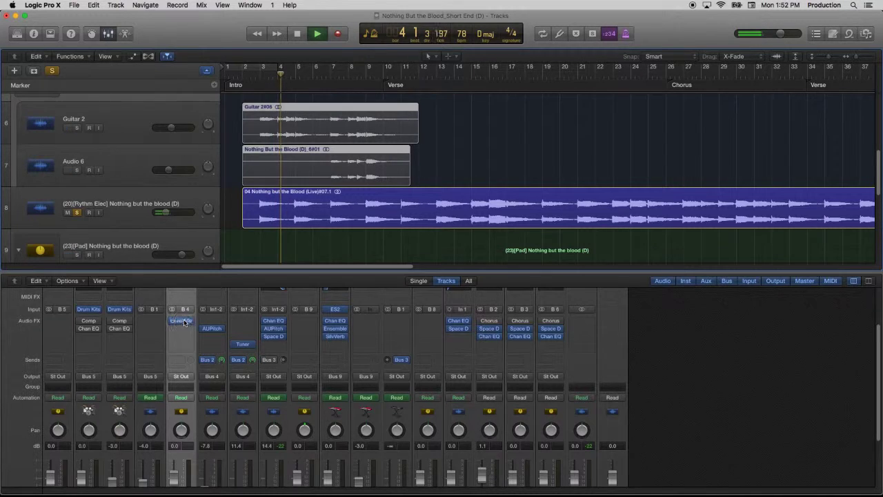
scroll(457, 331, "down", 3)
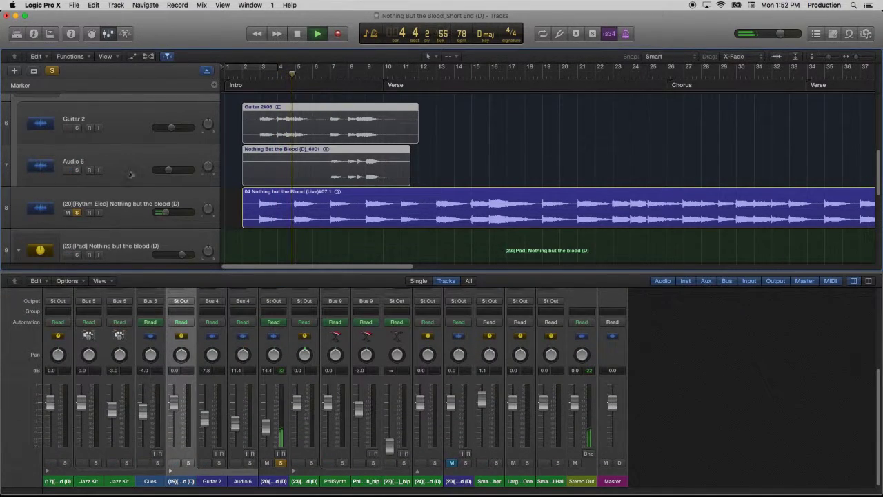
left_click(135, 207)
scroll(184, 337, "up", 3)
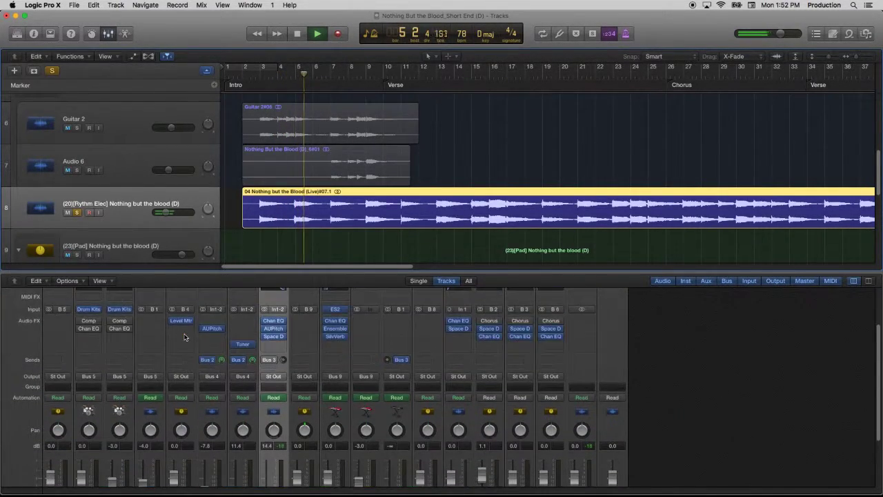
left_click(271, 357)
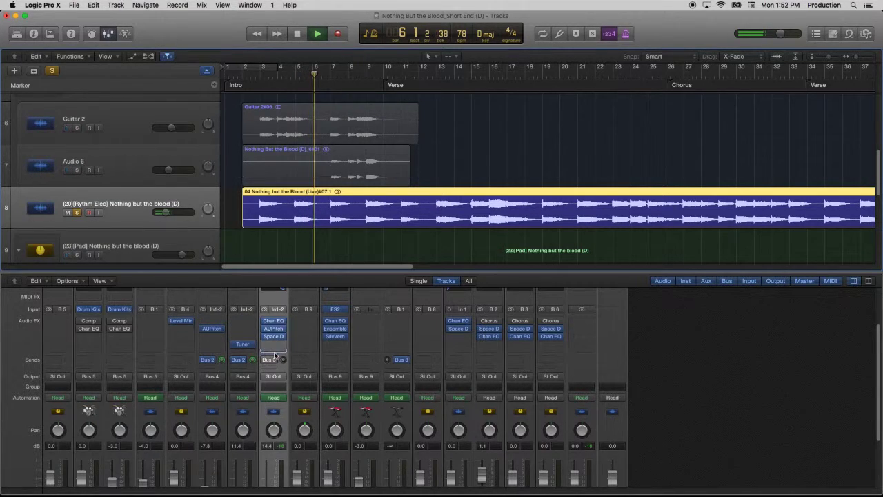
left_click(273, 345)
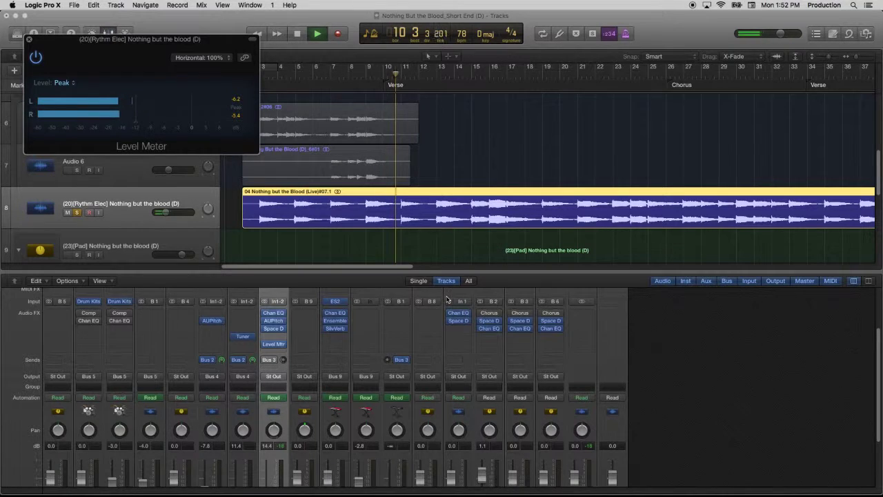
scroll(490, 395, "down", 1)
scroll(490, 394, "down", 3)
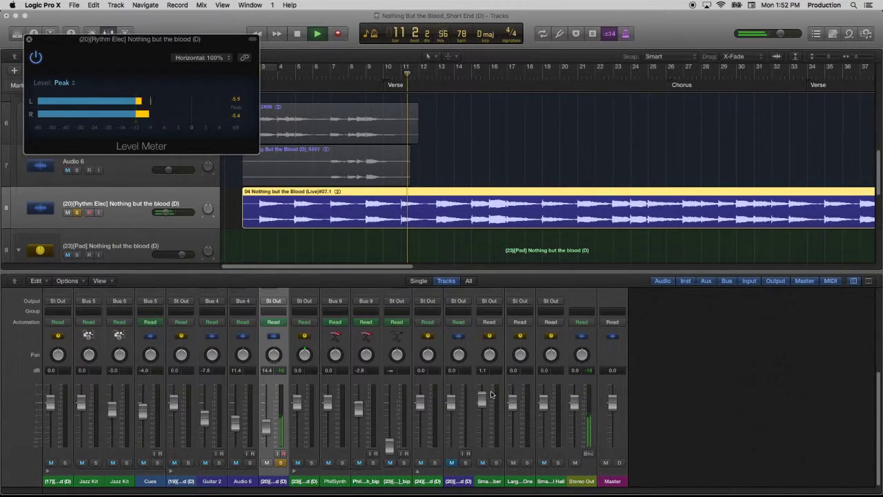
scroll(426, 353, "up", 7)
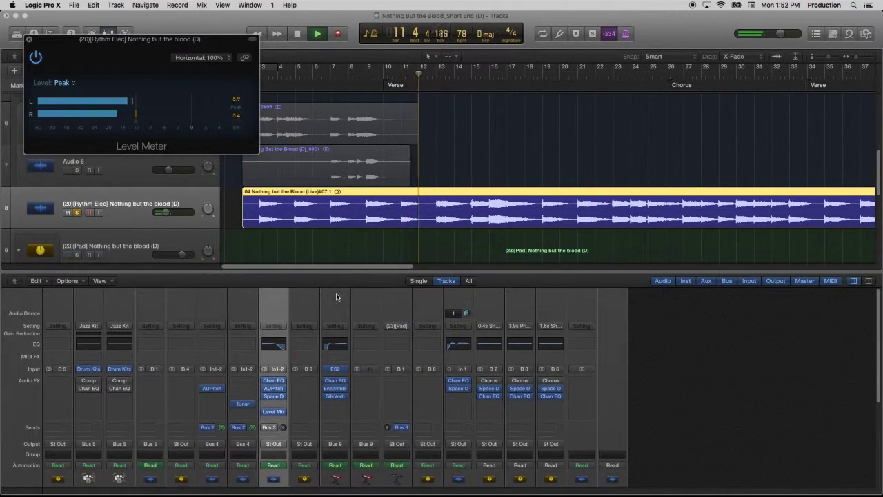
left_click(27, 38)
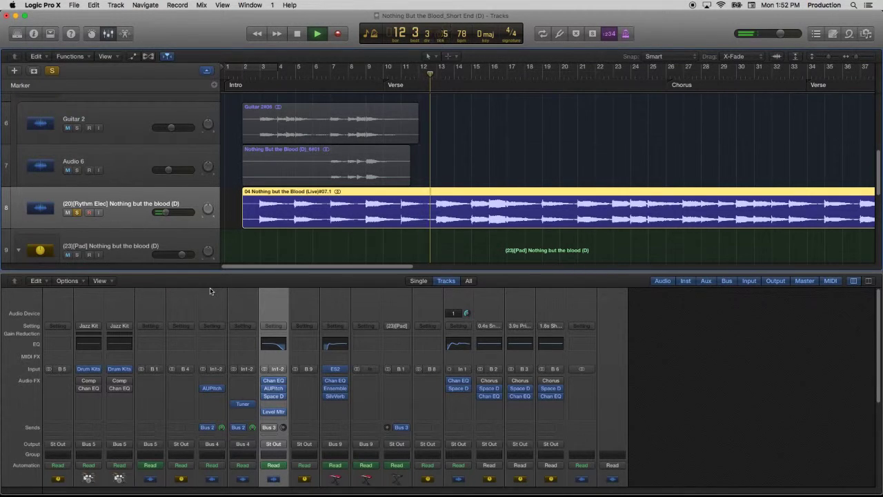
Unsolo the (20)[Rythm Elec] track, restart playback near the intro, and solo the (19)[Lead Elec] track again.
scroll(187, 236, "up", 2)
scroll(187, 236, "down", 5)
scroll(187, 236, "up", 4)
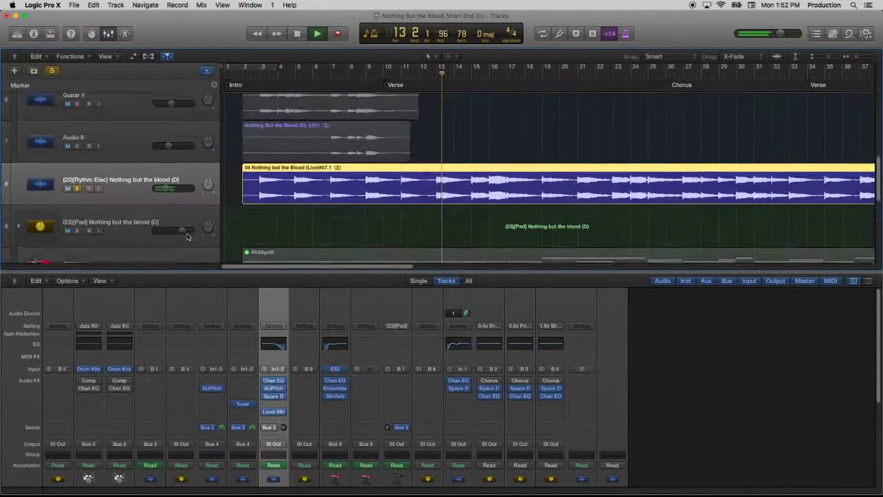
scroll(187, 236, "down", 3)
scroll(187, 236, "up", 1)
left_click(78, 165)
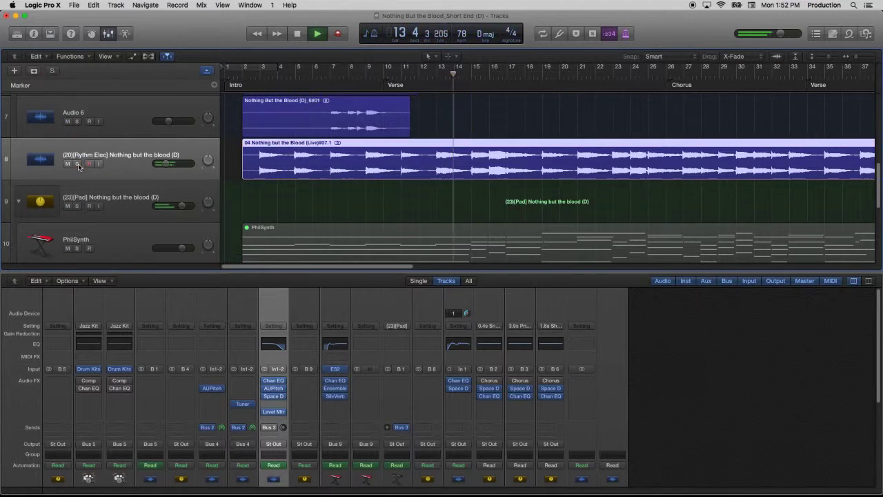
left_click(276, 115)
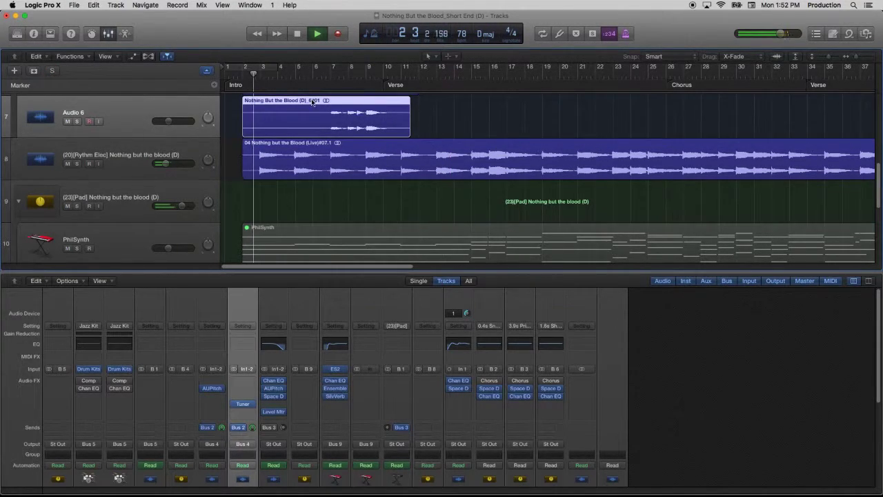
scroll(310, 103, "up", 3)
left_click(77, 156)
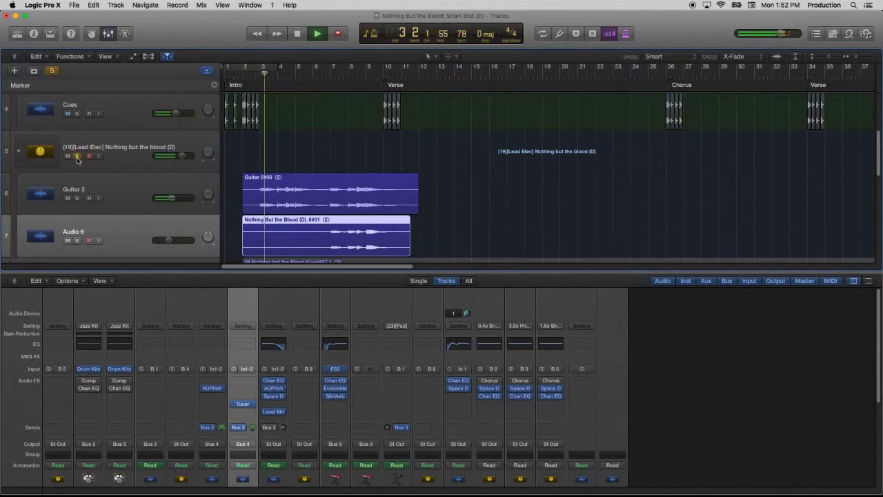
Examine the mixer's channel levels, then inspect Guitar 2's send and the reverb return channels with playback stopped.
scroll(583, 437, "down", 5)
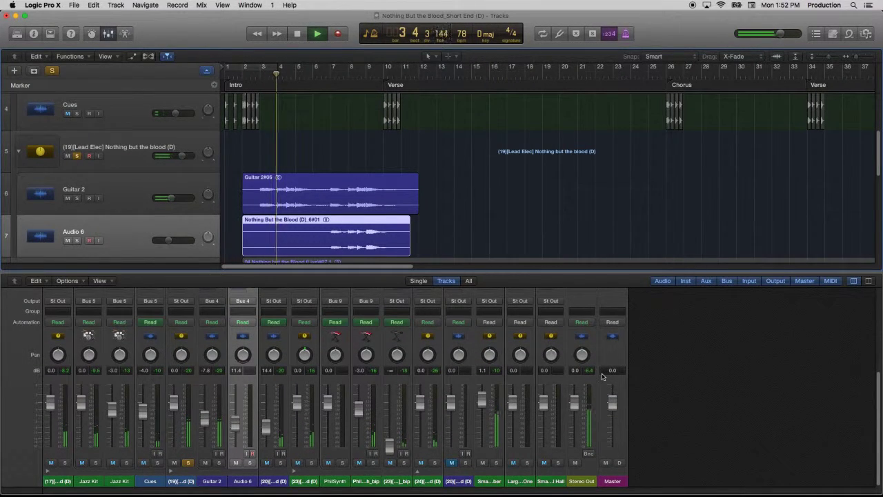
scroll(606, 354, "up", 2)
scroll(606, 354, "up", 1)
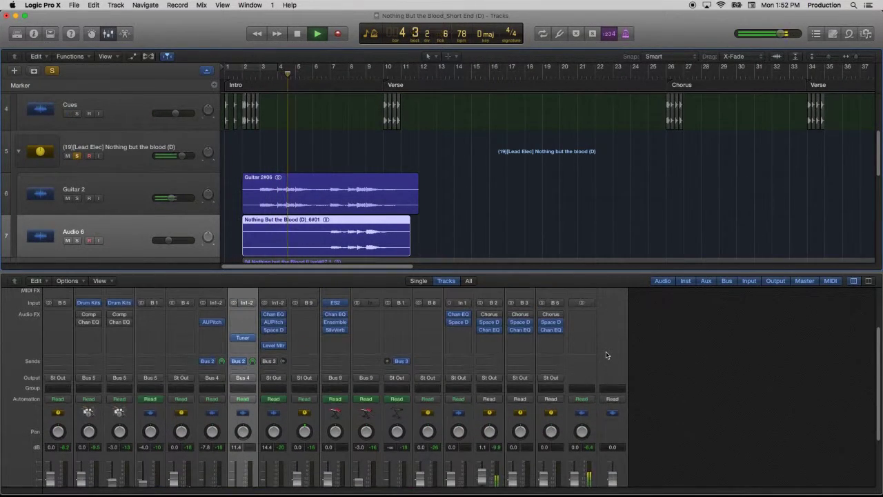
scroll(607, 355, "down", 3)
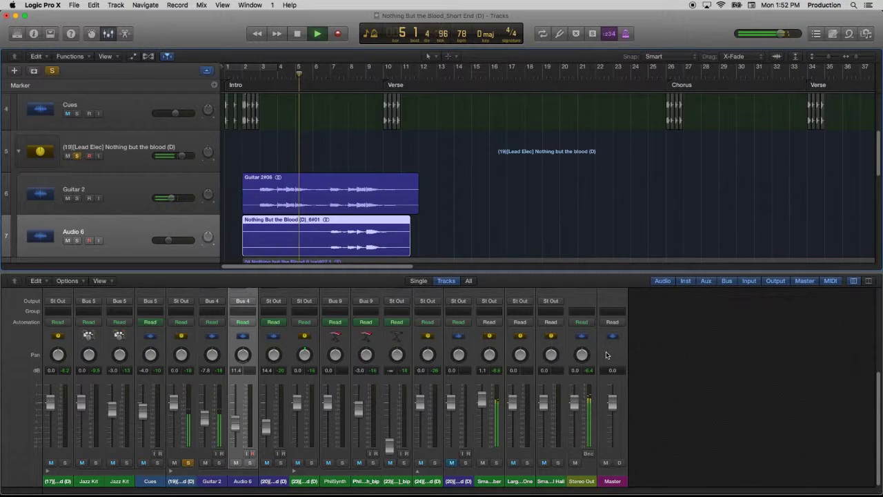
left_click(120, 190)
scroll(222, 368, "up", 2)
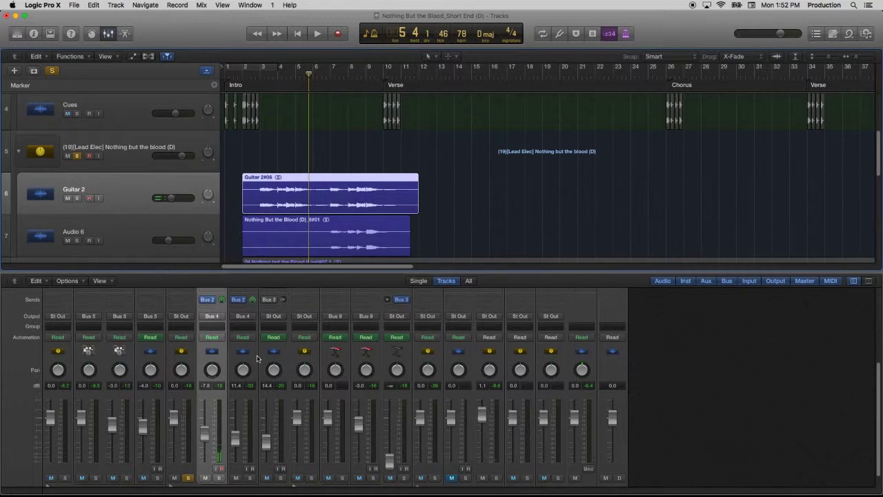
scroll(257, 358, "down", 2)
scroll(256, 358, "up", 15)
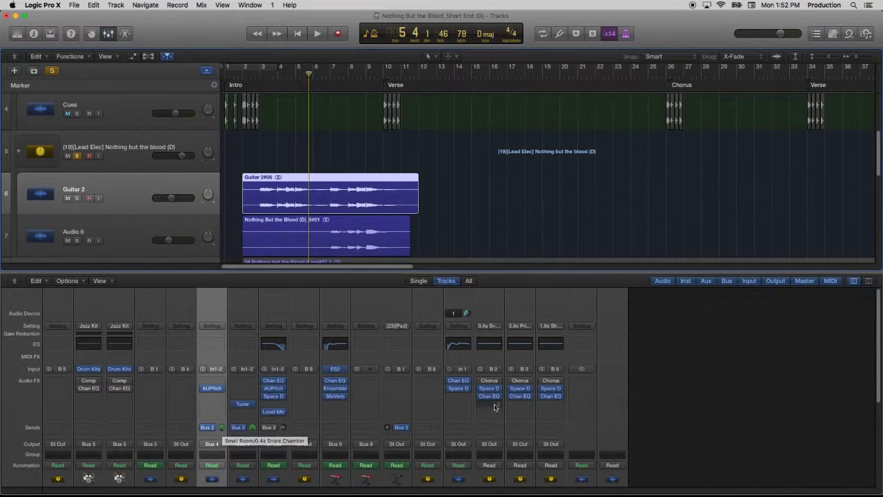
scroll(493, 407, "down", 15)
scroll(494, 407, "up", 12)
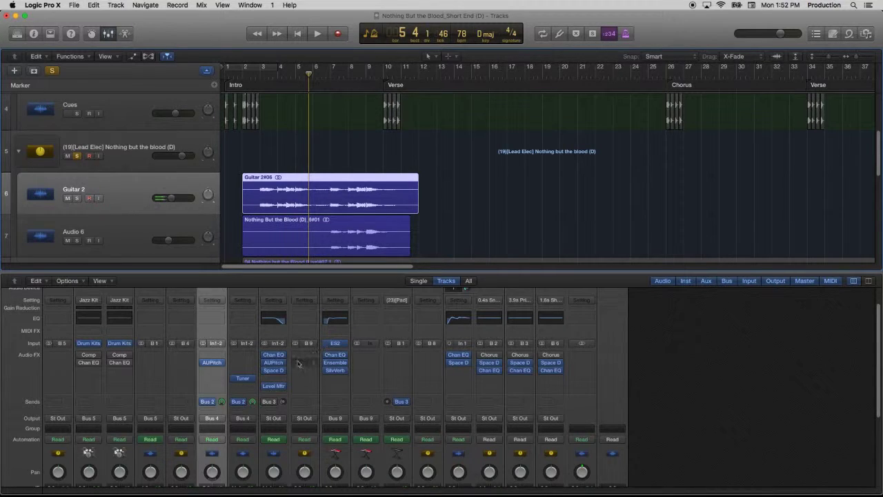
Move the Level Meter from the (20)[Rythm Elec] channel to Stereo Out and briefly play the intro to read the output peaks.
left_click_drag(274, 384, 578, 356)
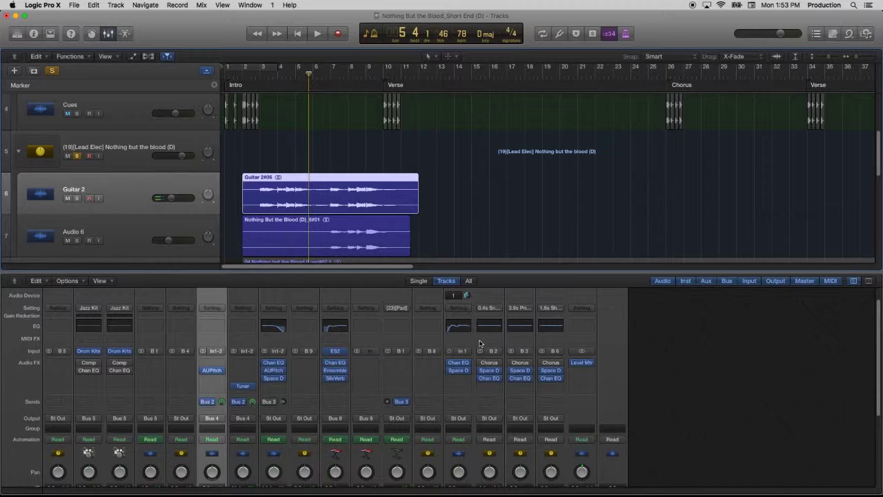
left_click(252, 74)
left_click(586, 366)
key("space")
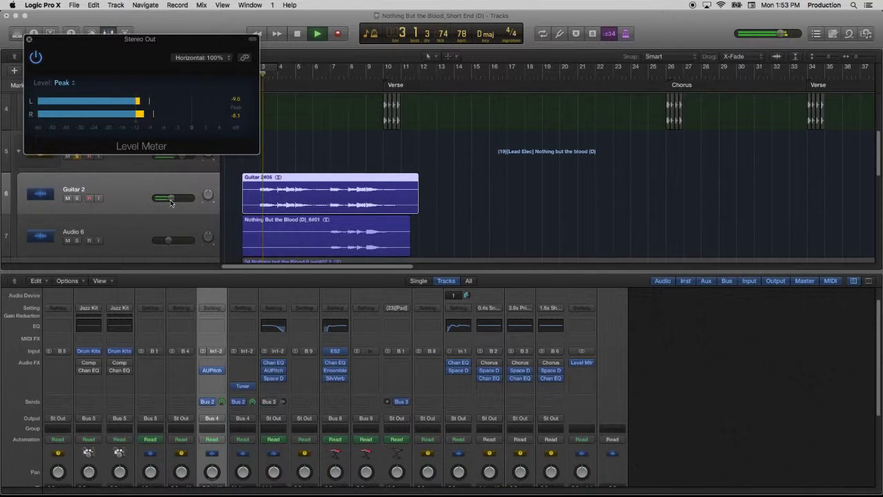
key("space")
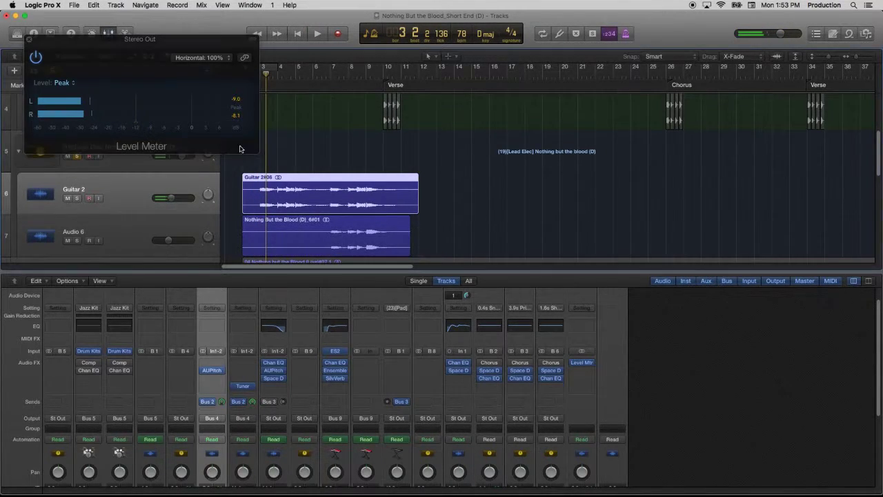
In the Open Up the Heavens project, move the Level Meter to Stereo Out and read the lead electric's peaks from the start.
key("super+grave")
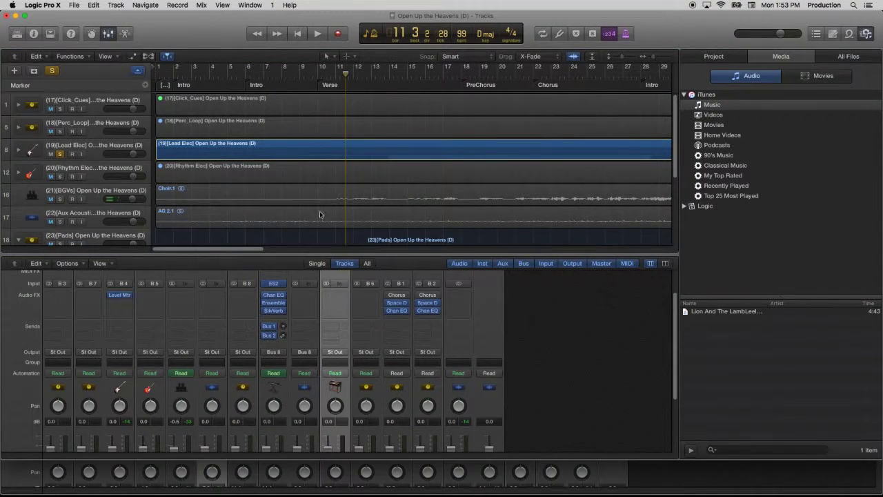
left_click_drag(116, 296, 450, 304)
key("Return")
key("space")
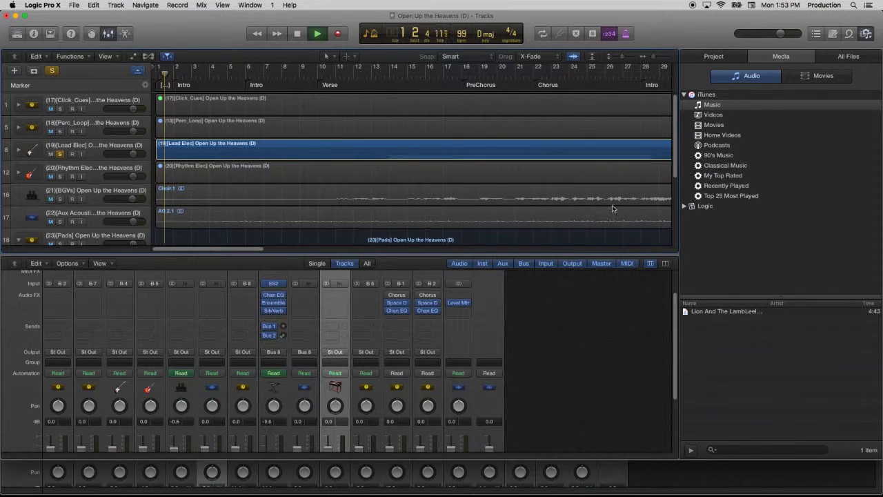
left_click(459, 303)
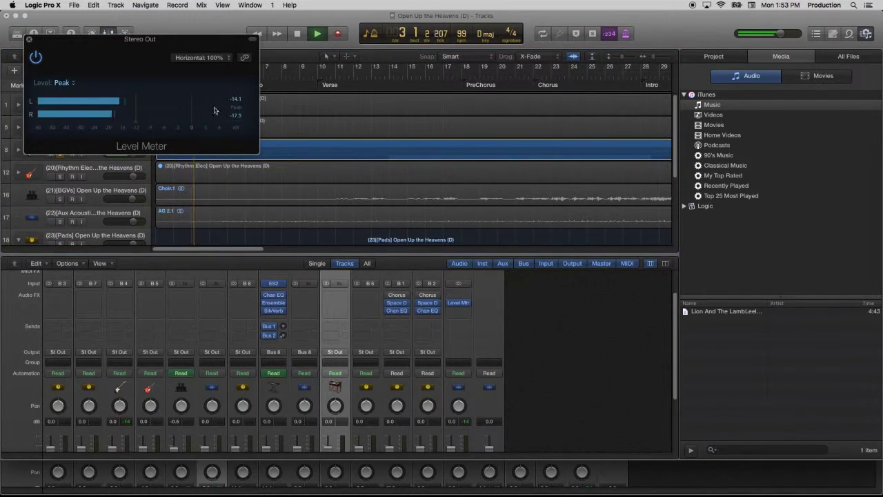
left_click(29, 41)
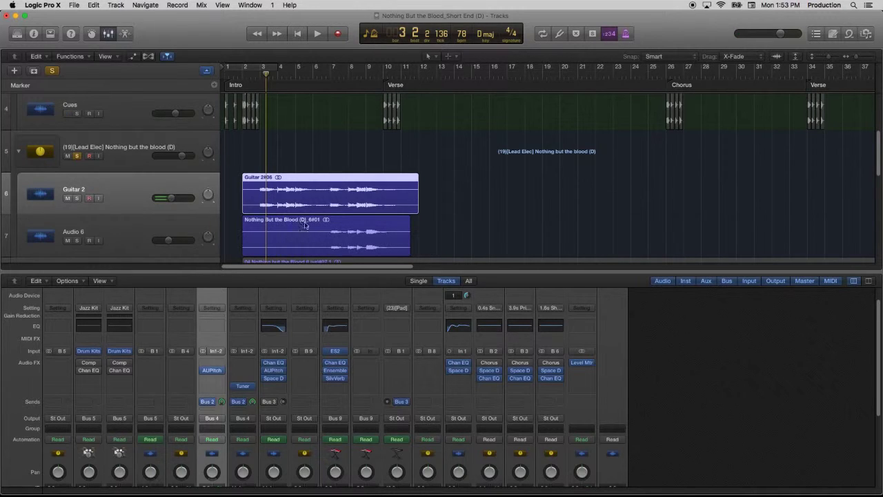
Play the Nothing But the Blood intro twice with the lead electric soloed and read the Stereo Out peak levels.
key("space")
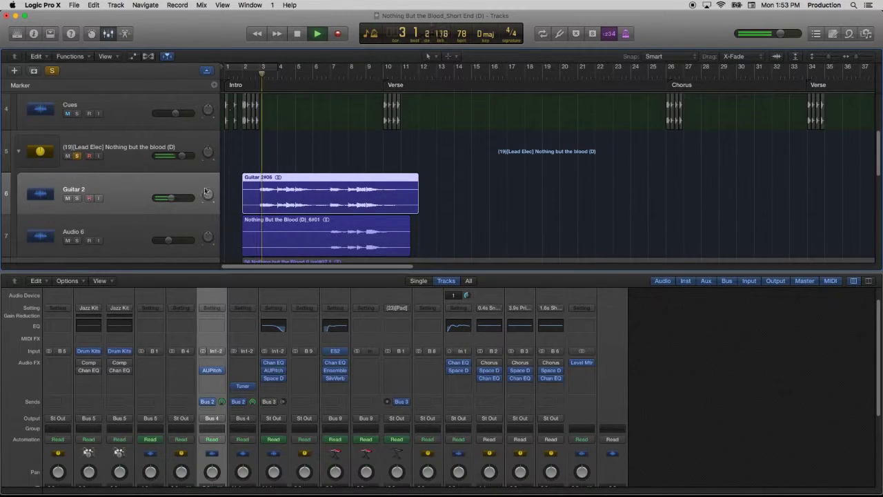
left_click(582, 362)
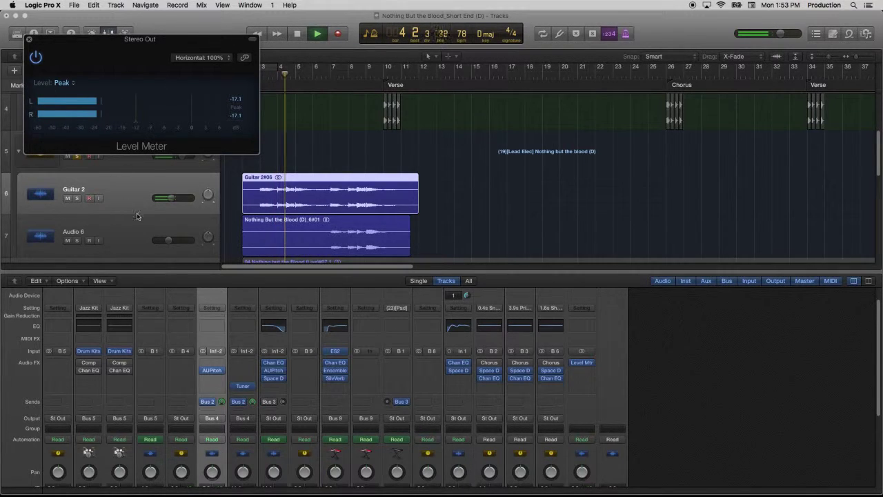
left_click_drag(152, 40, 602, 18)
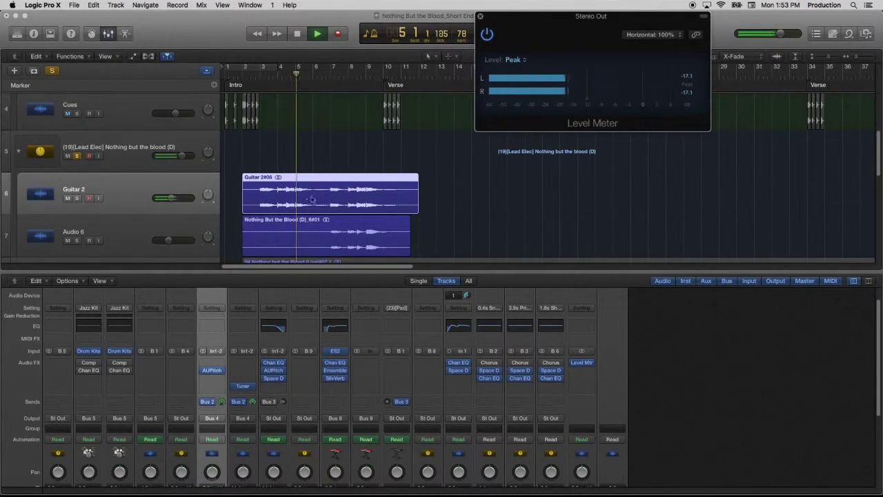
left_click(131, 160)
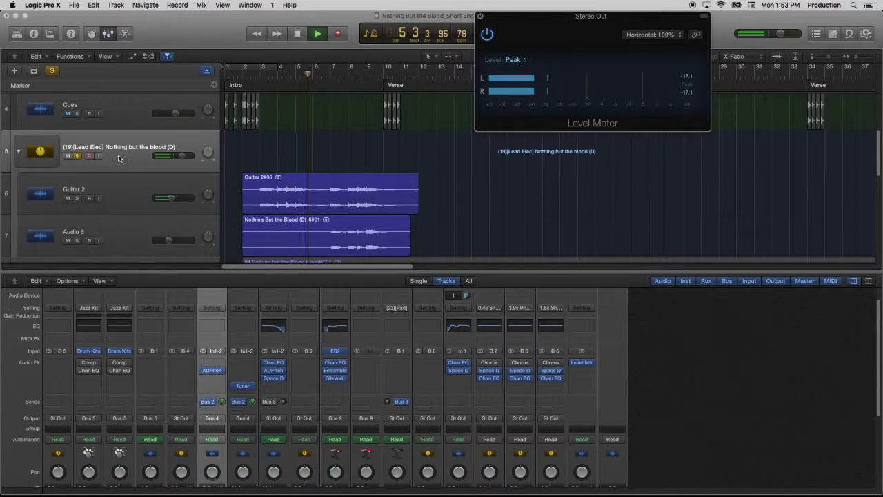
scroll(131, 160, "down", 5)
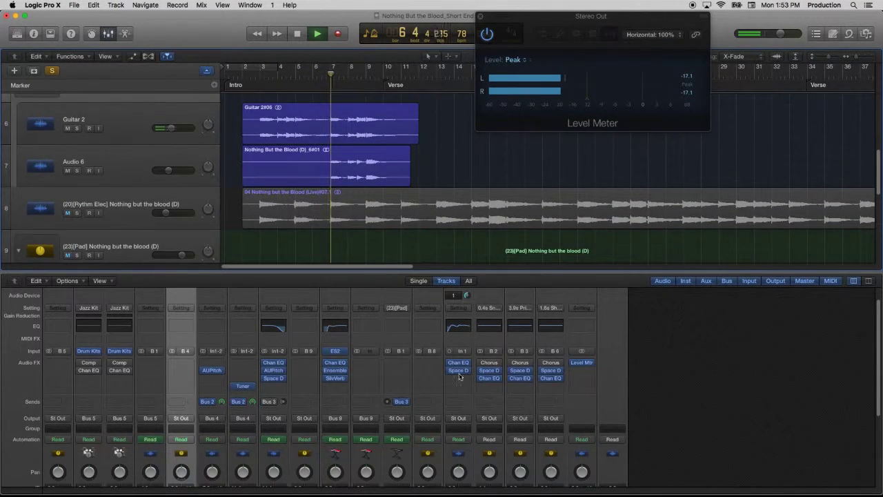
scroll(233, 232, "up", 1)
scroll(232, 232, "up", 4)
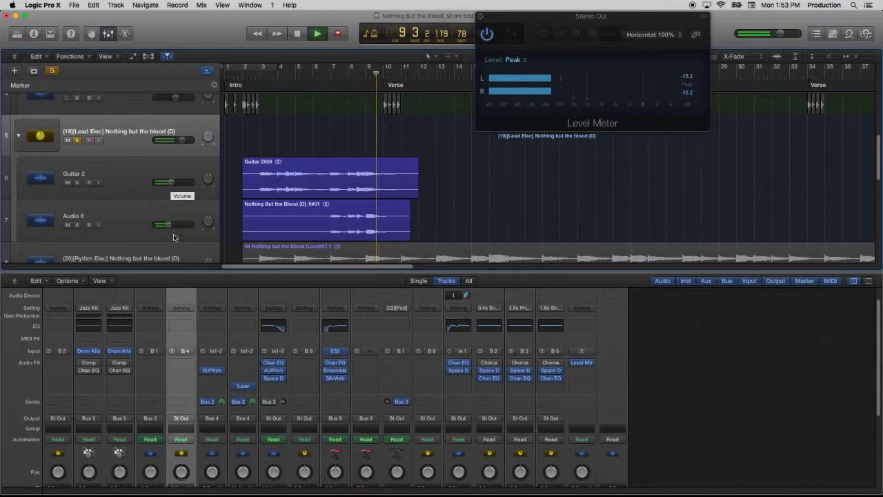
left_click(251, 76)
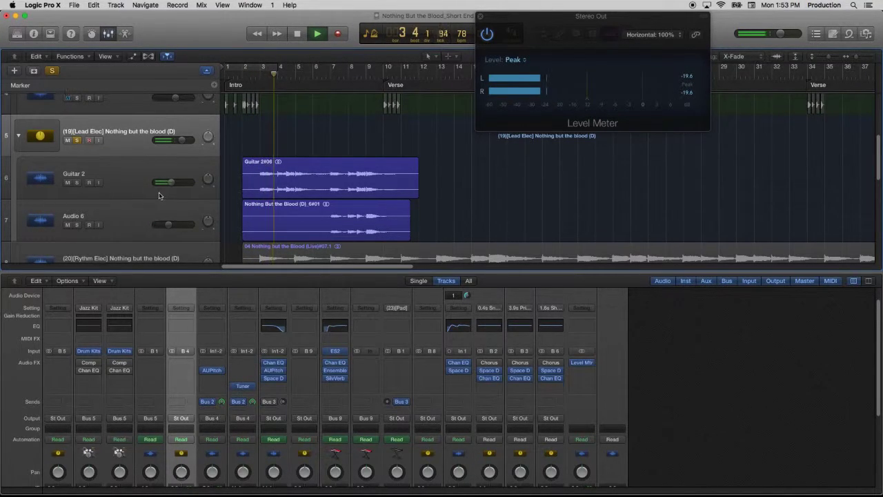
Unsolo the (19)[Lead Elec] track and solo the (20)[Rythm Elec] track during playback.
scroll(178, 184, "down", 5)
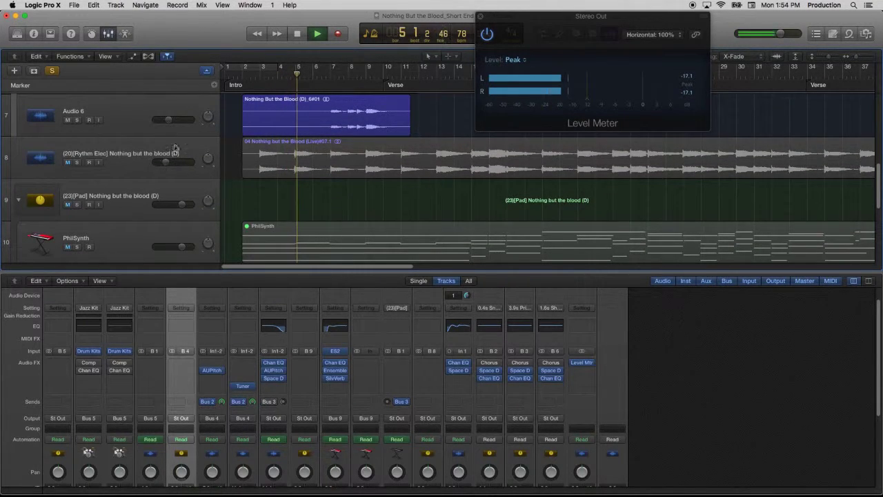
scroll(157, 117, "up", 4)
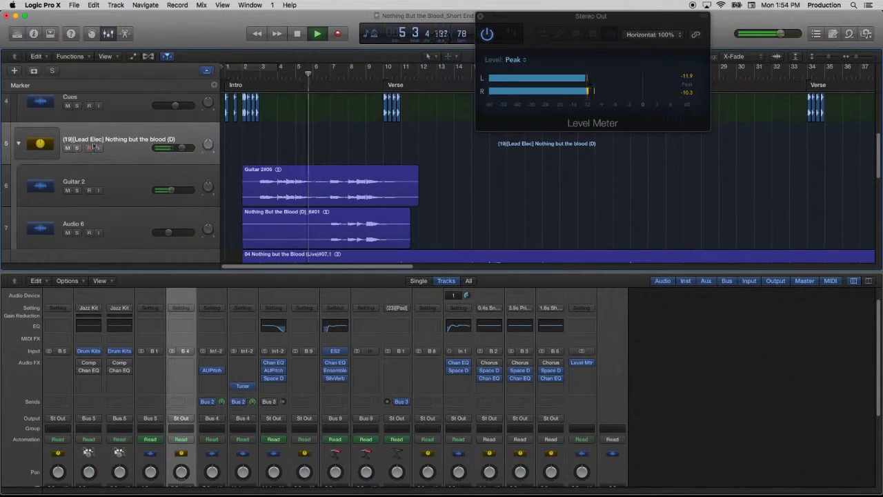
scroll(198, 129, "down", 2)
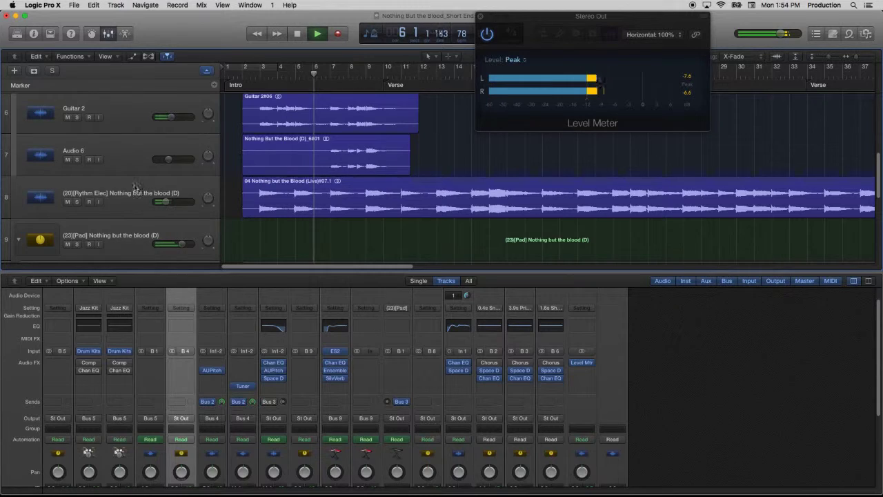
left_click(78, 203)
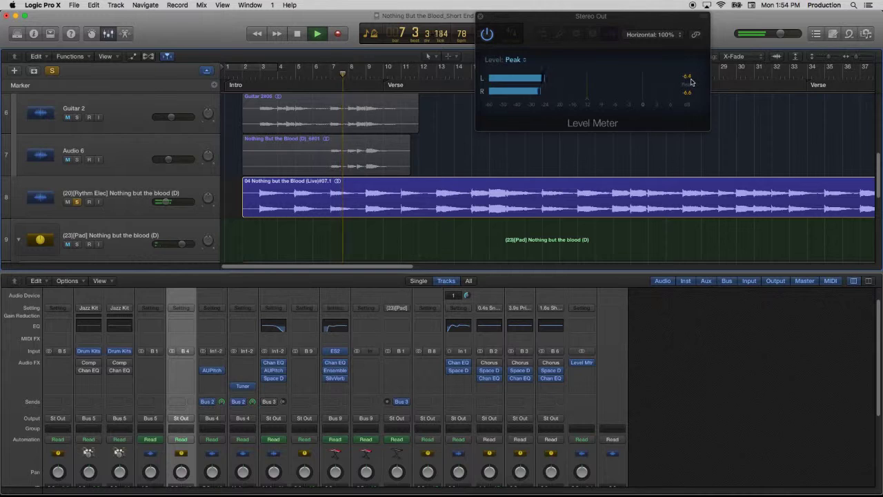
Switch to the Open Up the Heavens project, solo the (20)[Rhythm Elec] track, and unsolo the (19)[Lead Elec] track.
key("super+grave")
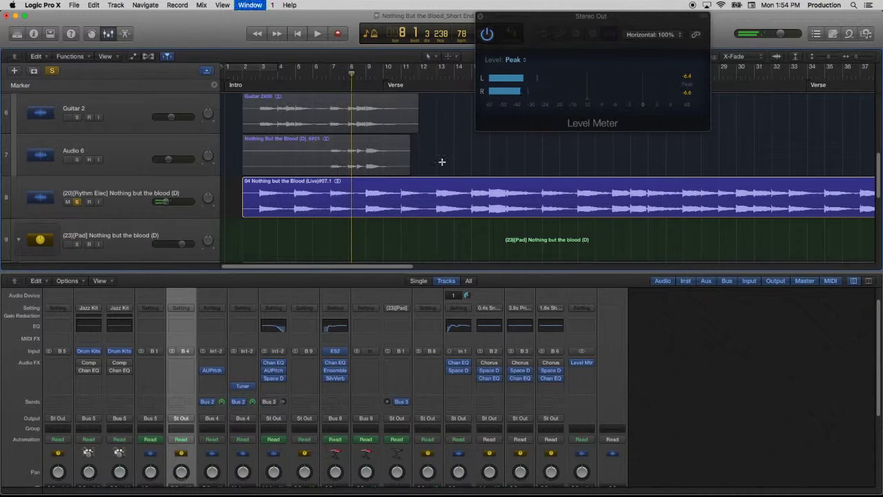
left_click(59, 176)
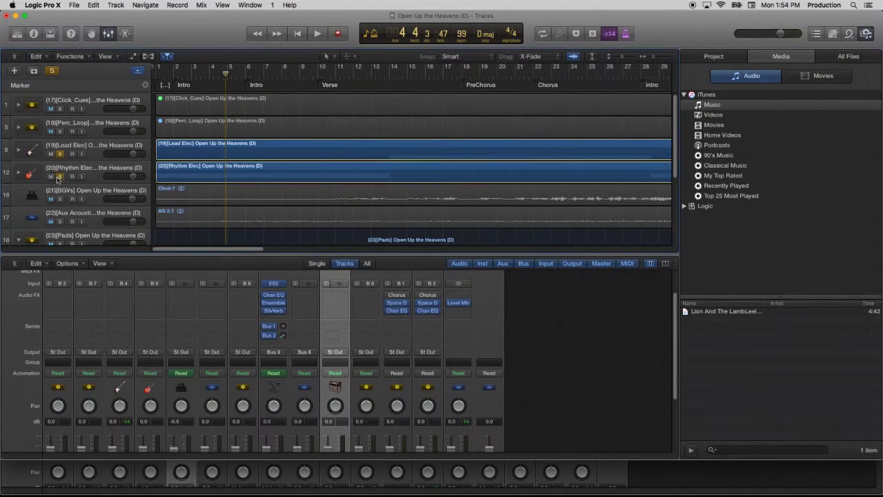
left_click(58, 155)
Play from around bar 14 through the chorus with the (20)[Rhythm Elec] stack expanded and read the Stereo Out peak levels.
key("space")
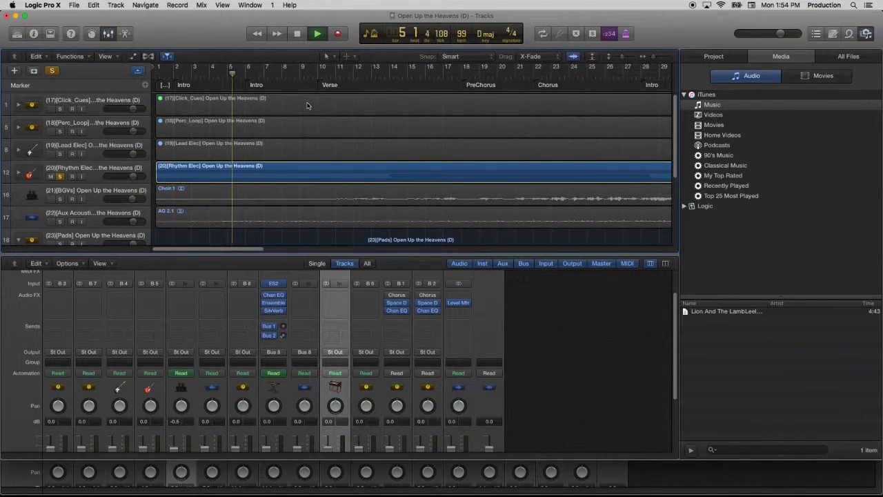
left_click(399, 73)
double_click(249, 174)
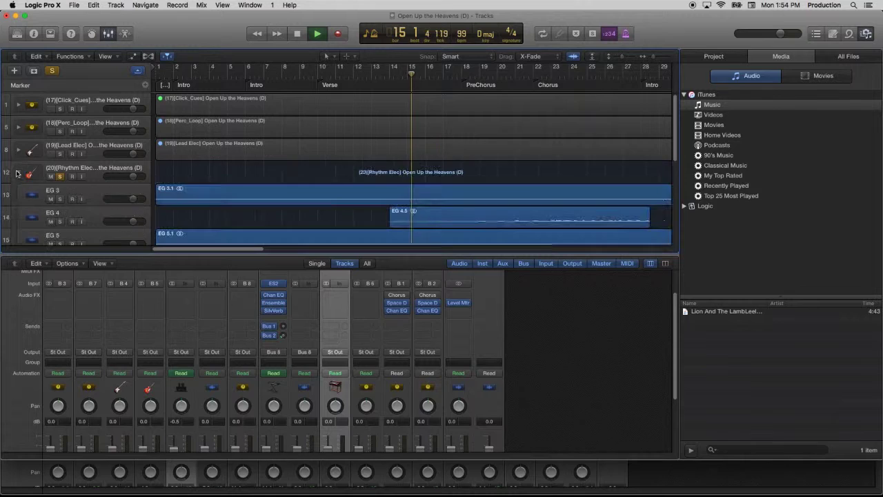
scroll(582, 110, "down", 1)
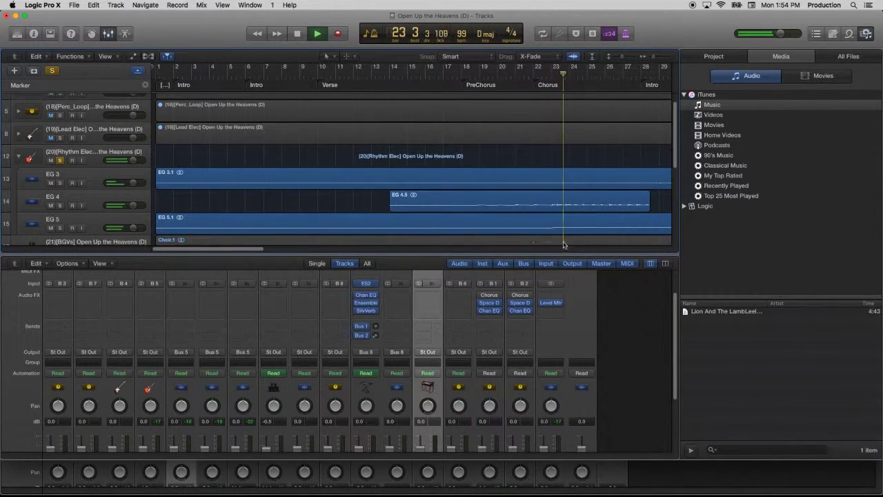
left_click(551, 303)
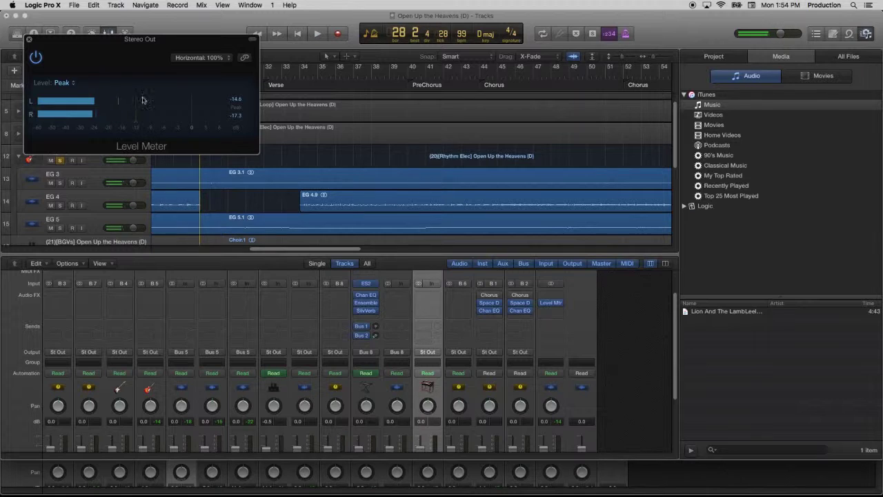
left_click(398, 228)
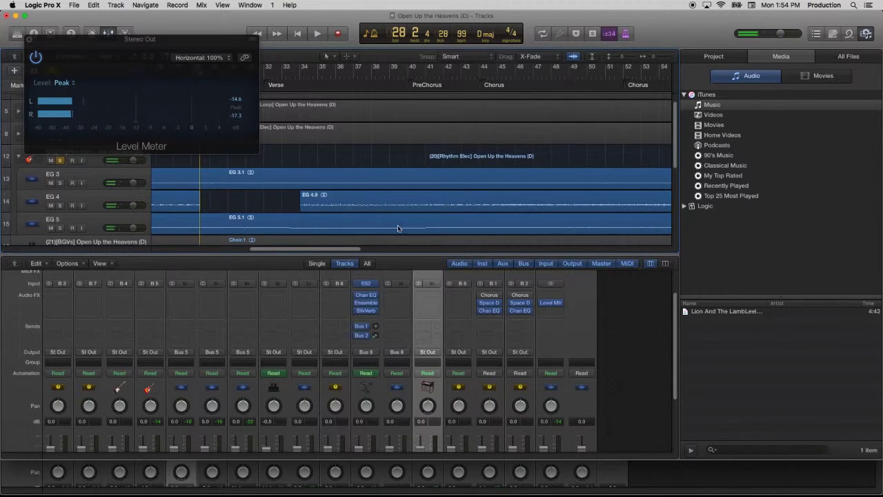
left_click(28, 41)
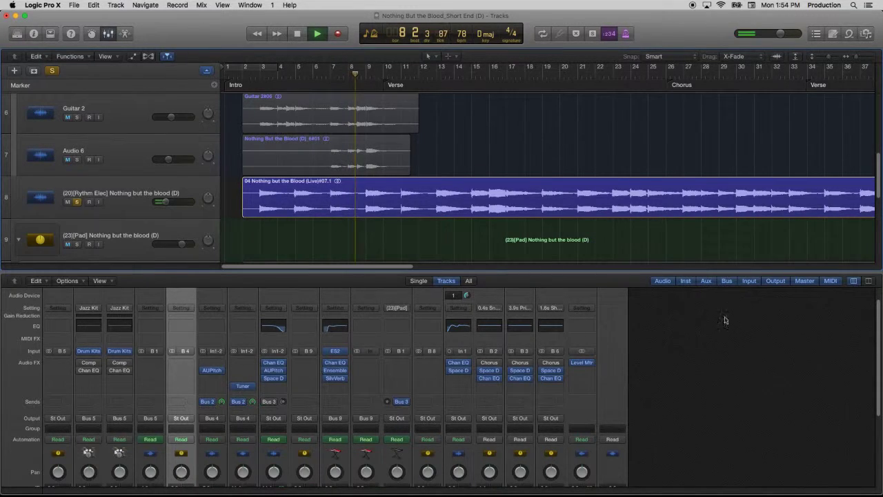
Play the Nothing But the Blood chorus with Stereo Out metered and raise the (20)[Rythm Elec] volume slightly, then stop playback.
left_click(581, 362)
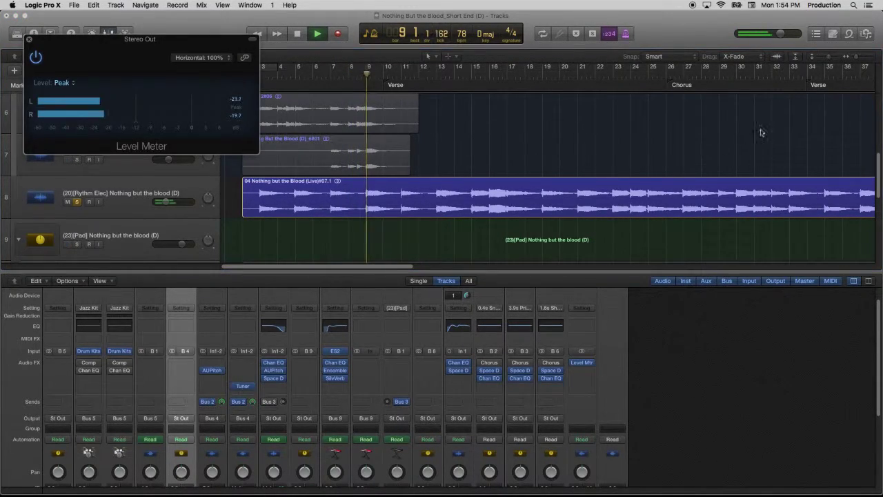
left_click(723, 68)
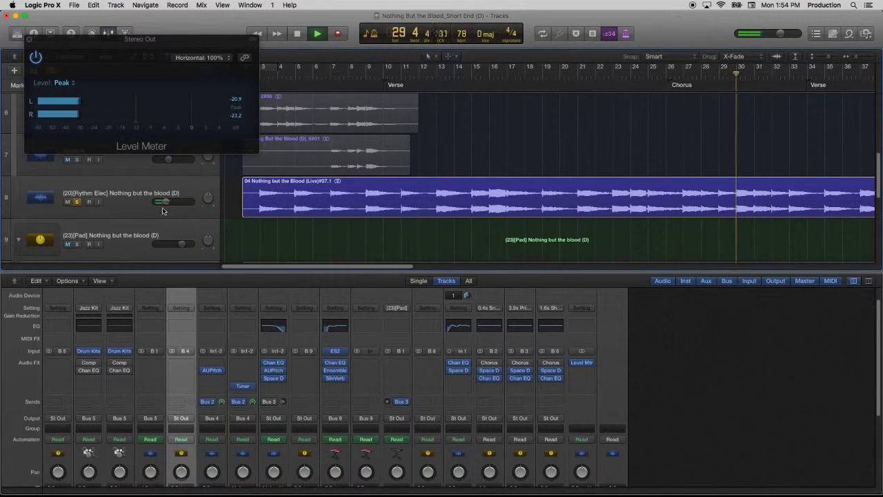
left_click_drag(165, 205, 168, 203)
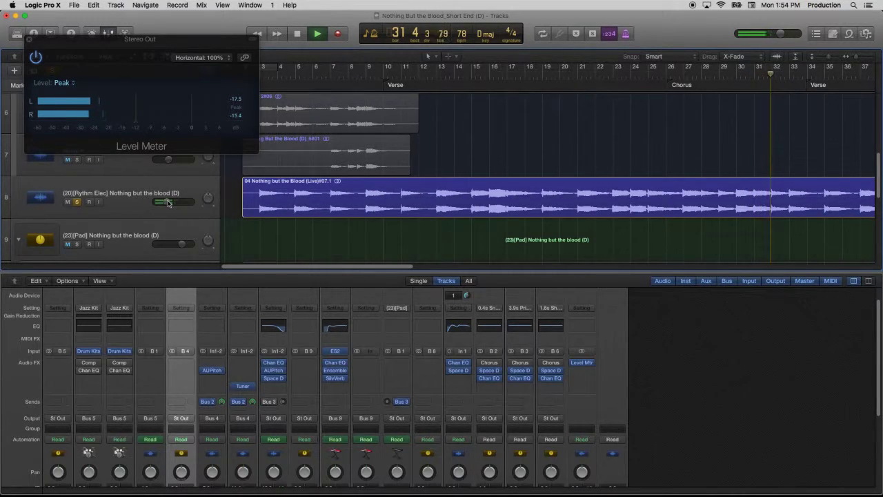
left_click_drag(168, 202, 172, 203)
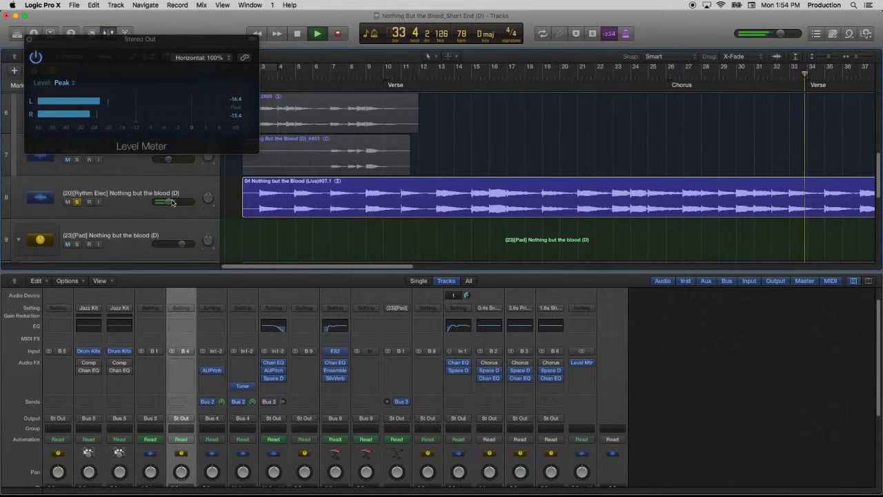
left_click(28, 39)
key("space")
Hide the mixer and collapse the (23)[Pad] track stack.
scroll(152, 193, "down", 5)
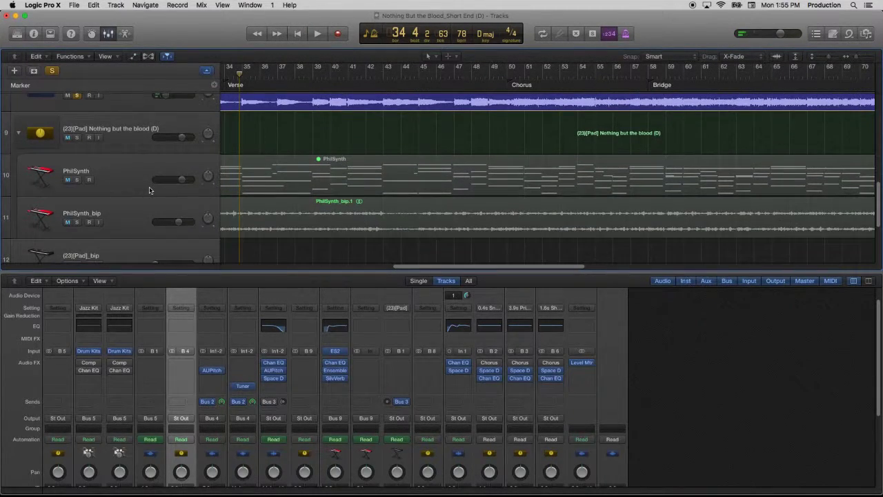
scroll(150, 191, "down", 3)
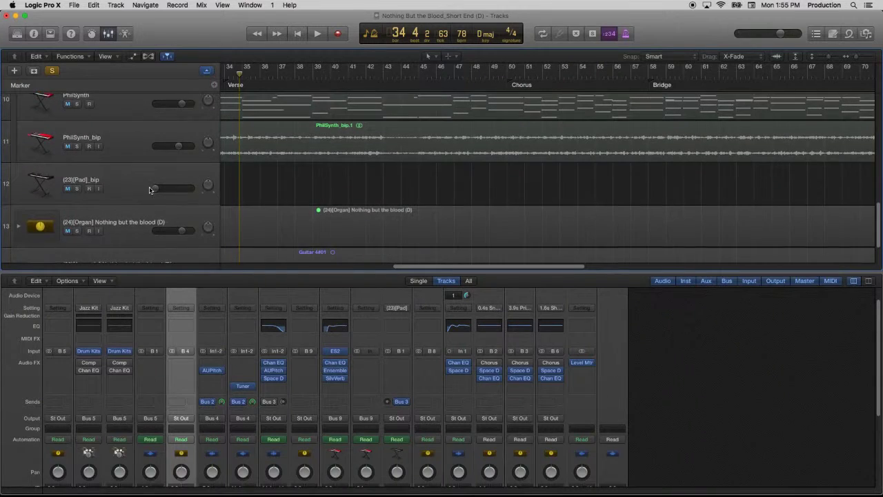
scroll(150, 190, "up", 2)
left_click(110, 35)
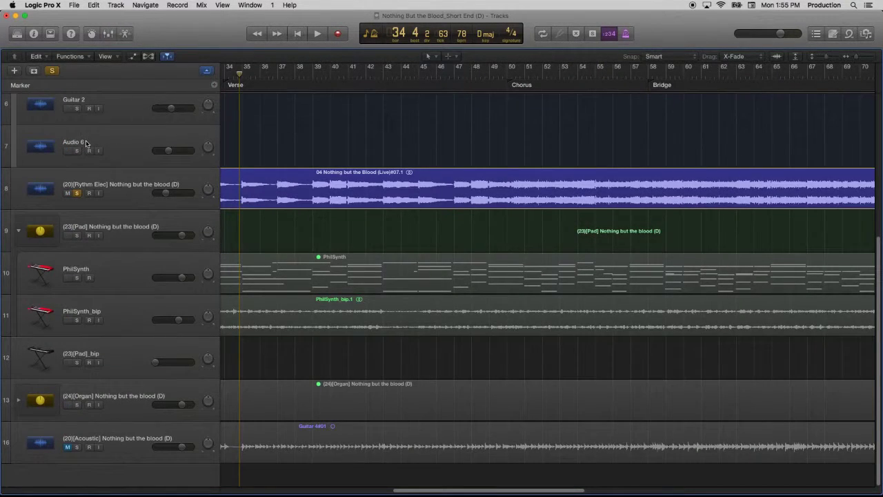
left_click(18, 232)
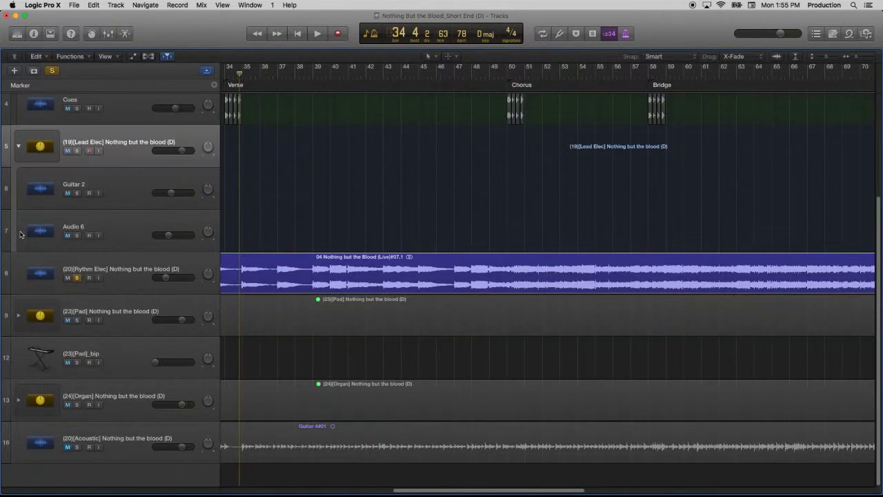
Select the (24)[Organ] track in Nothing But the Blood and expand its track stack.
left_click(143, 398)
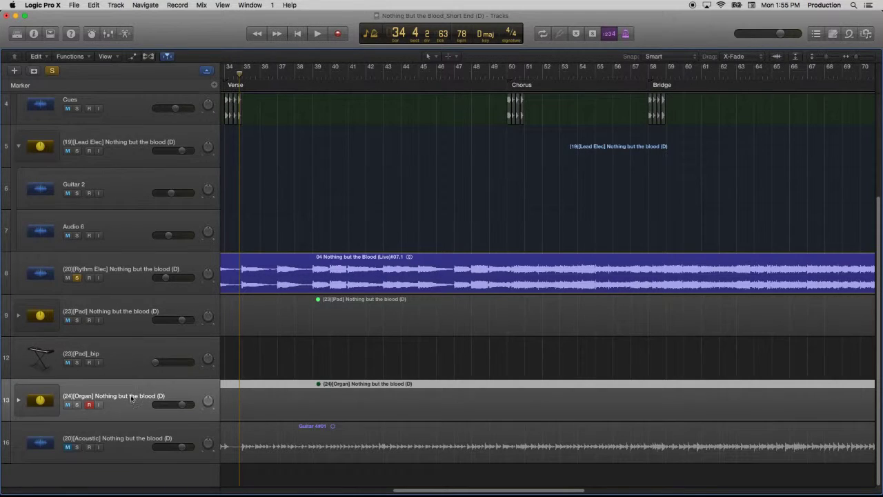
left_click(17, 401)
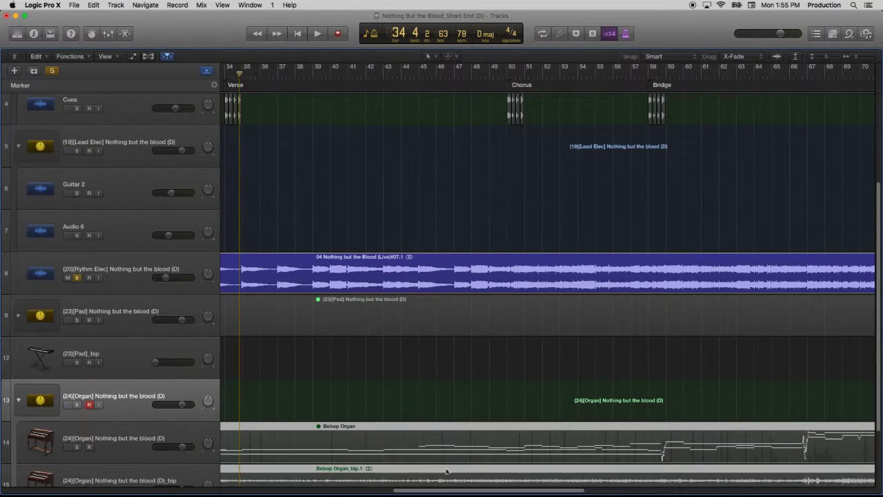
scroll(170, 398, "down", 3)
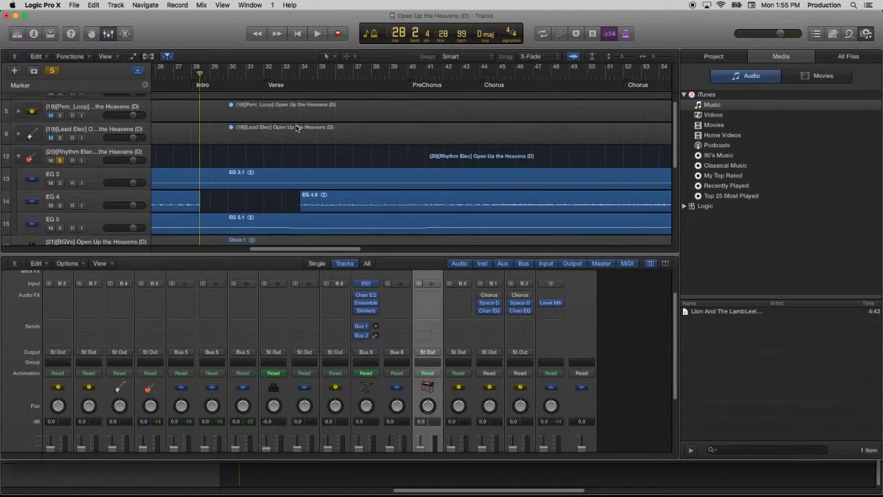
Switch to the Open Up the Heavens project, solo its (24)[Organ] track, and play it with the Stereo Out Level Meter open.
scroll(242, 205, "down", 10)
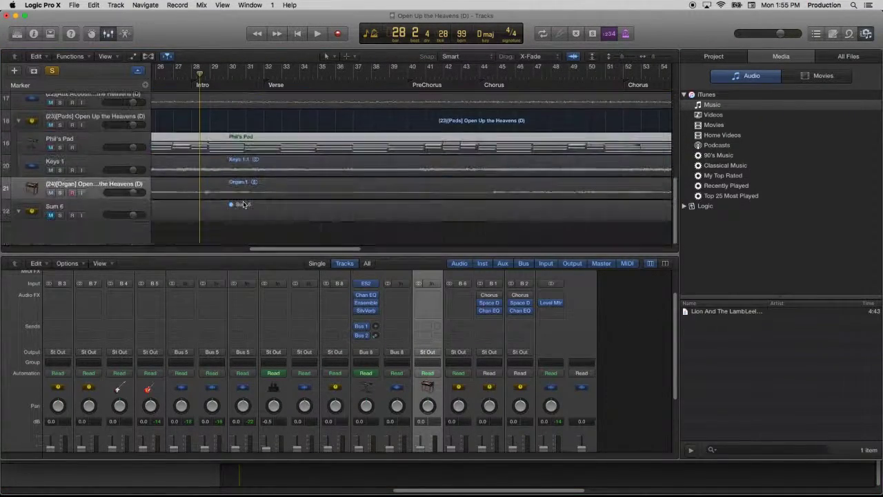
left_click(94, 184)
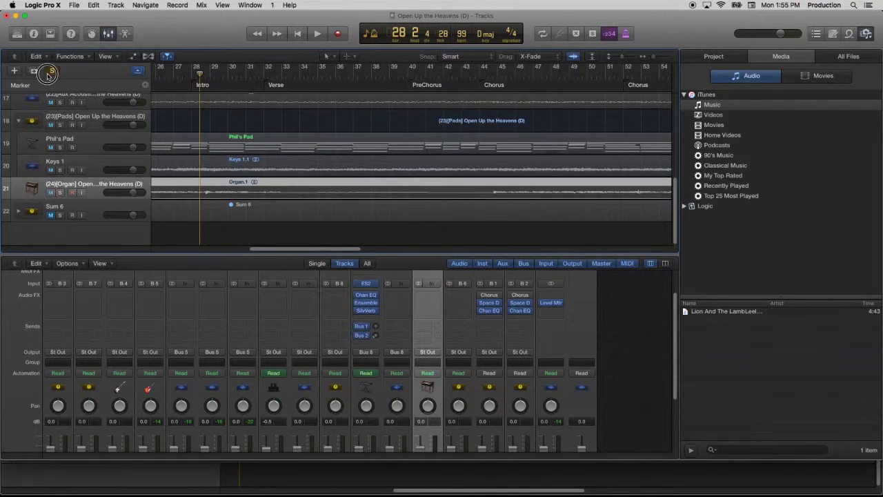
left_click(61, 193)
key("space")
left_click(551, 303)
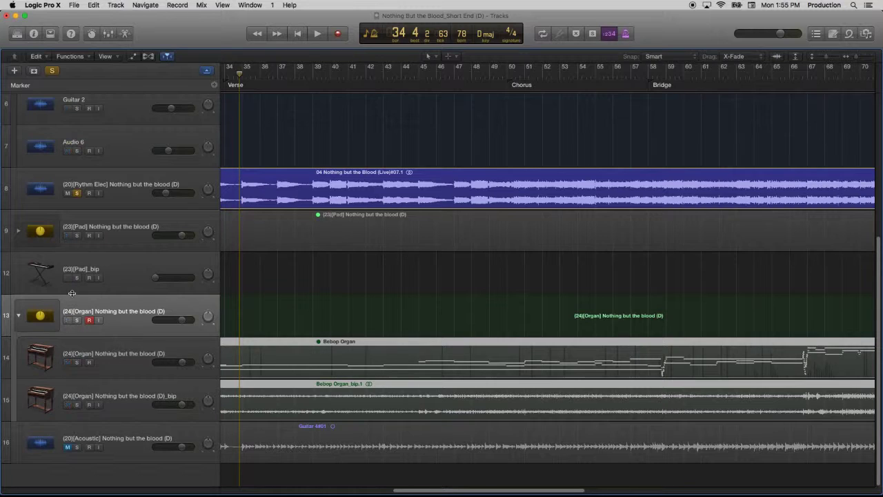
Switch to Nothing But the Blood, move the solo from (20)[Rythm Elec] to the (24)[Organ] stack, and start playback.
left_click(76, 192)
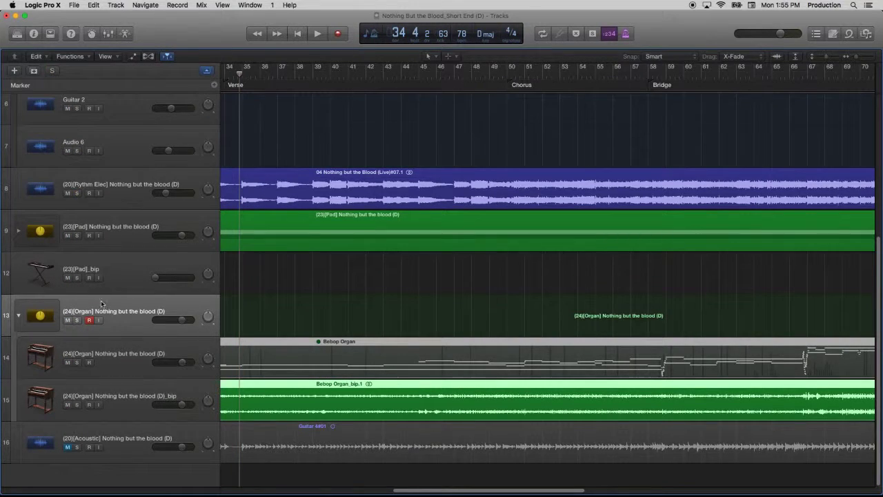
left_click(77, 320)
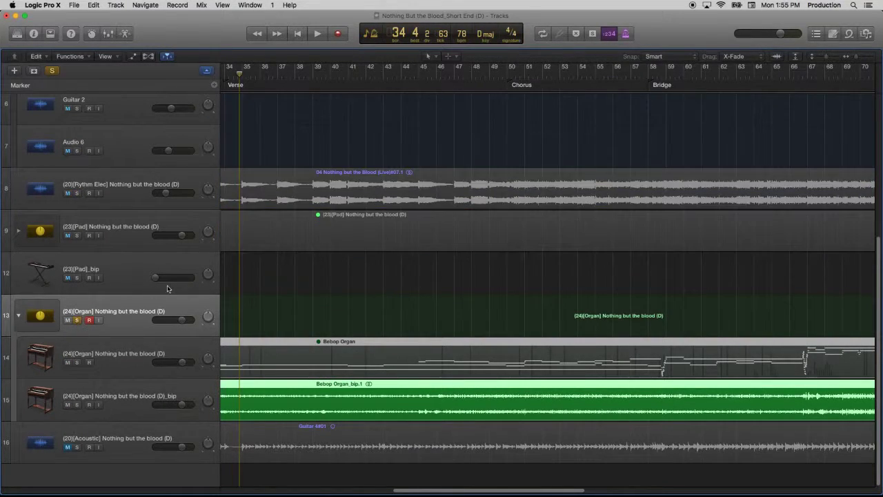
key("space")
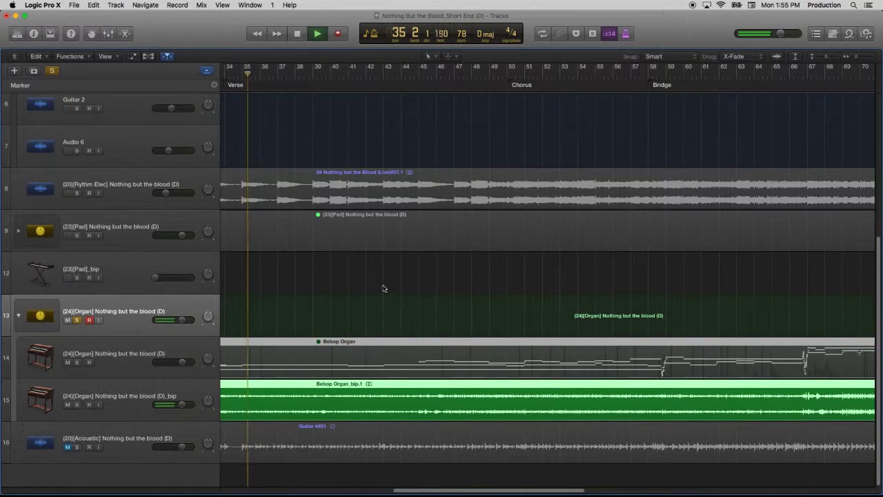
Play the soloed organ from around bar 66 of the Bridge and open the Stereo Out Level Meter from the mixer.
left_click_drag(509, 490, 612, 491)
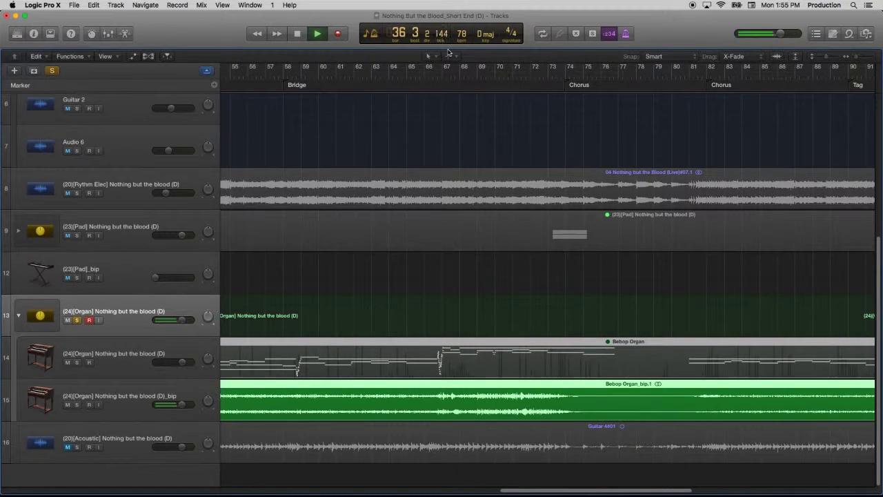
left_click(421, 78)
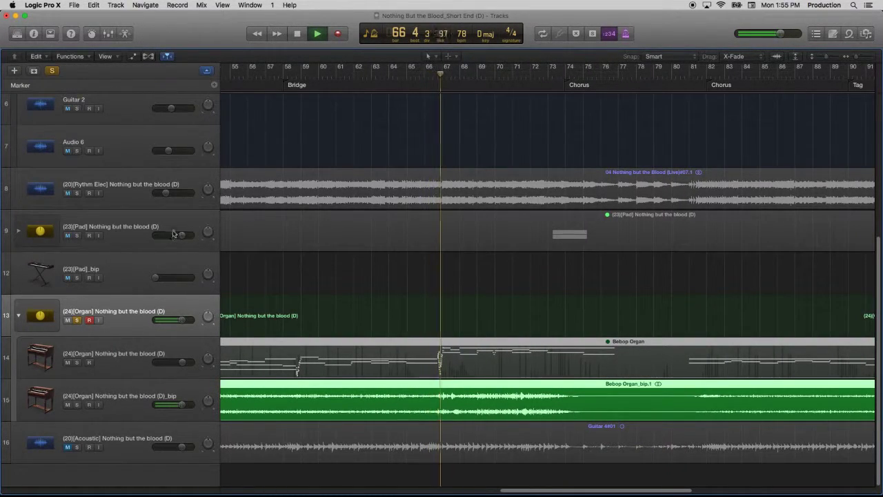
left_click(109, 36)
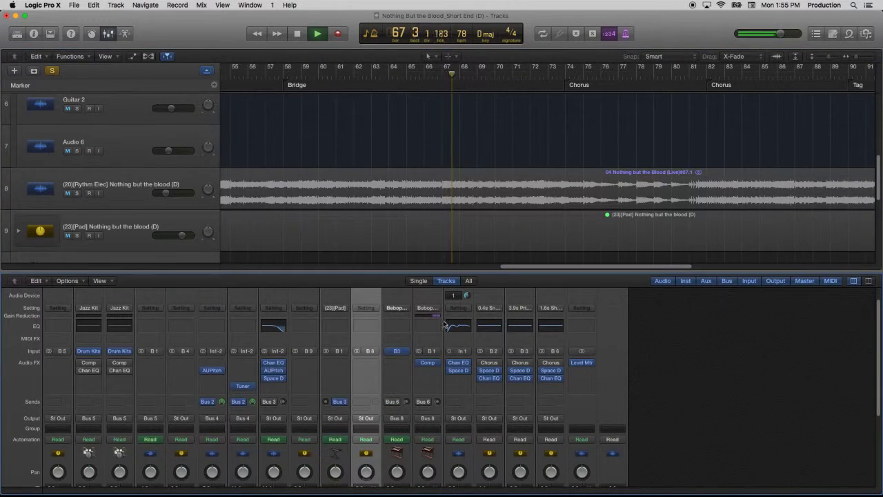
left_click(580, 363)
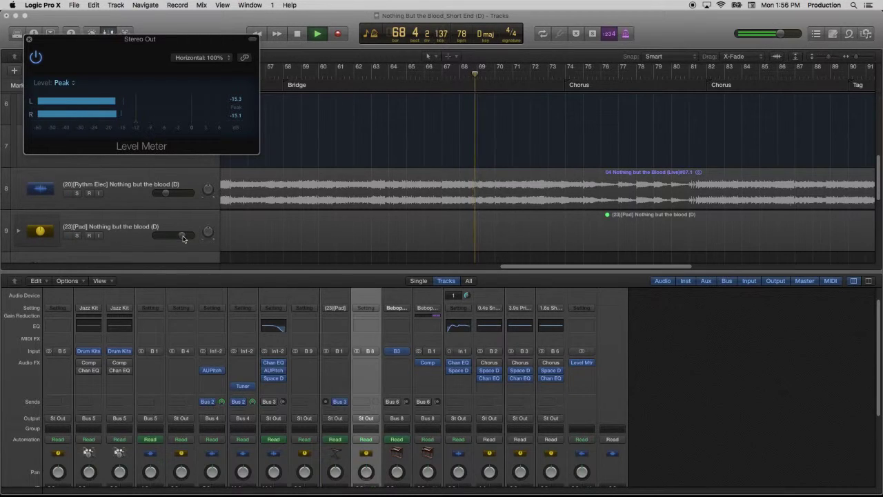
Lower the (24)[Organ] stack's volume slightly during the Bridge and stop playback.
scroll(166, 207, "up", 5)
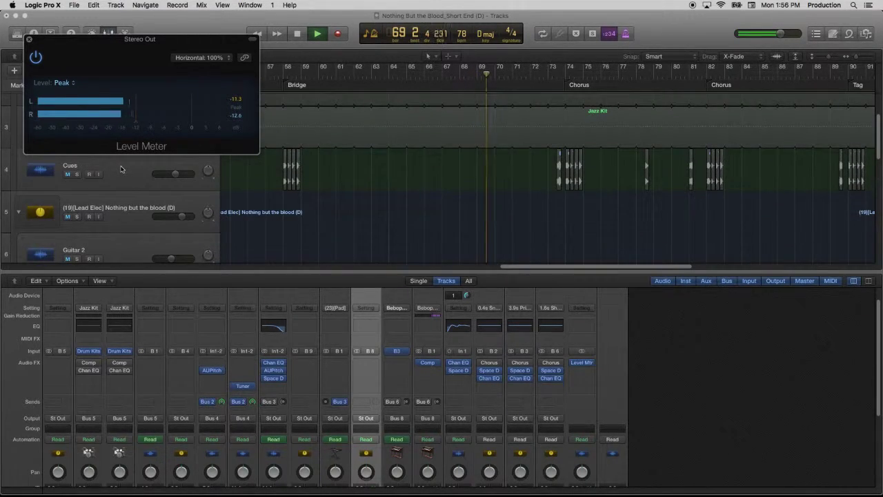
scroll(121, 168, "up", 3)
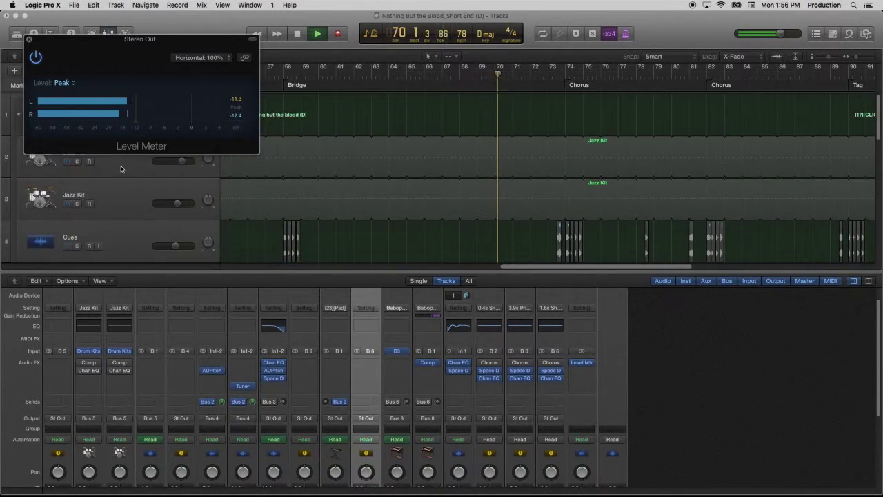
scroll(121, 168, "down", 6)
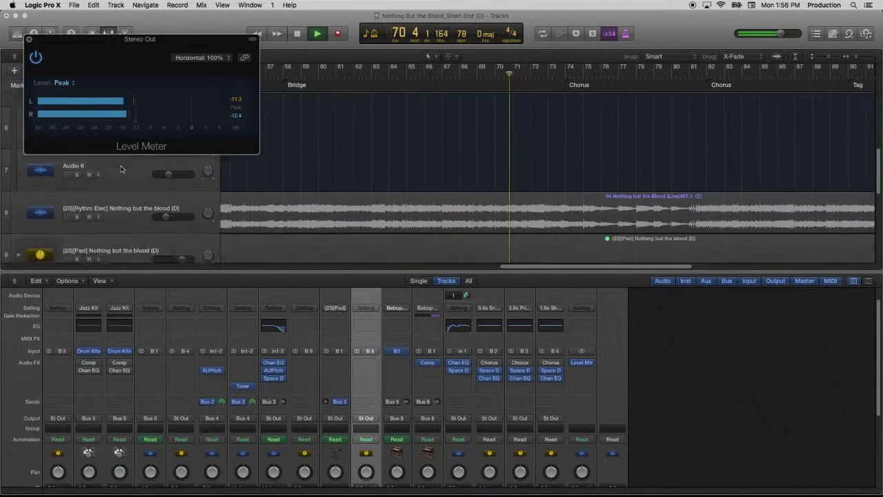
scroll(121, 168, "down", 3)
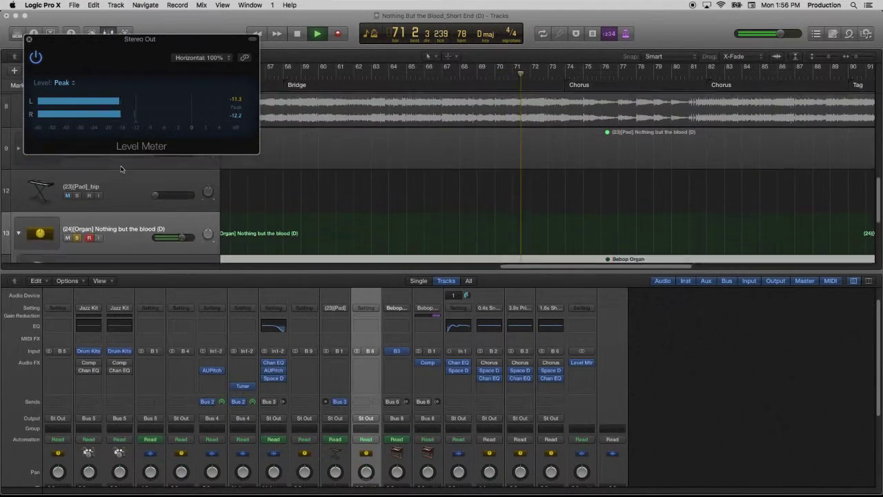
left_click_drag(183, 229, 177, 230)
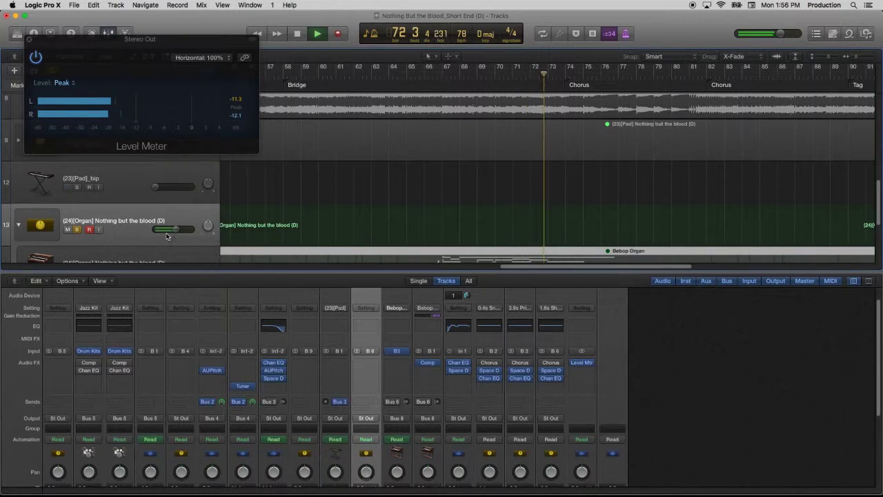
key("space")
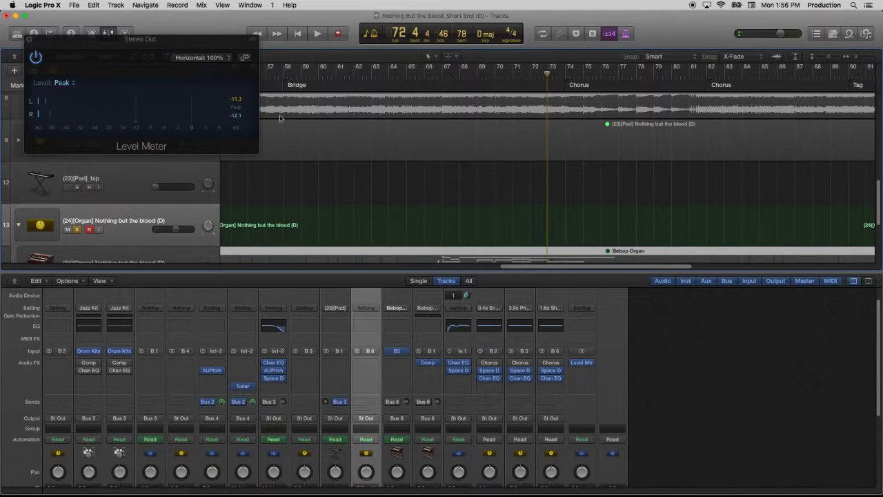
Reset the meter's peak values and replay the Bridge from around bar 66 to read the organ's peak levels.
left_click(239, 105)
key("space")
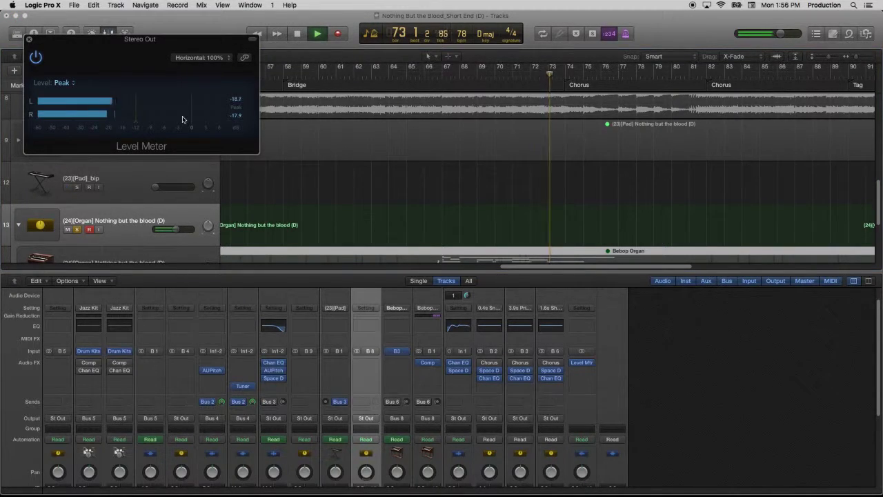
left_click(478, 69)
left_click(436, 83)
left_click(433, 69)
key("space")
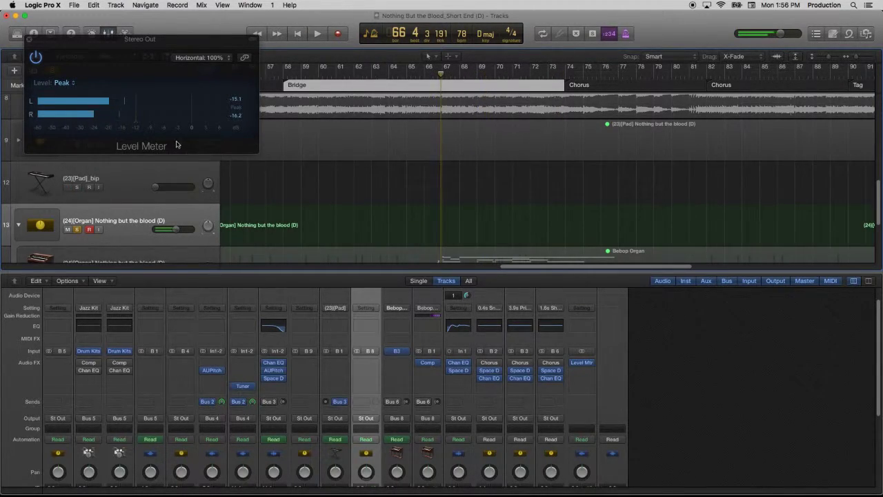
left_click(425, 74)
key("space")
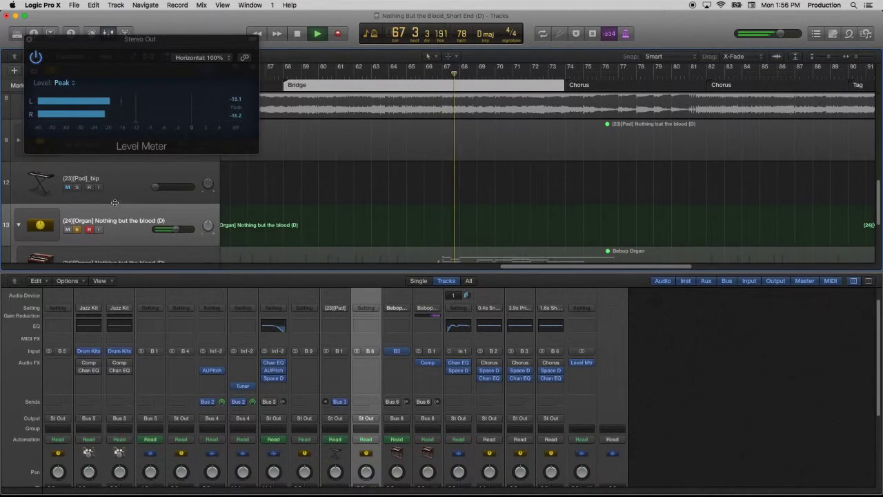
Lower the (24)[Organ] stack's volume further in small steps while replaying the Bridge from around bar 66 with reset peaks.
left_click_drag(176, 231, 173, 232)
left_click(248, 101)
key("space")
key("space")
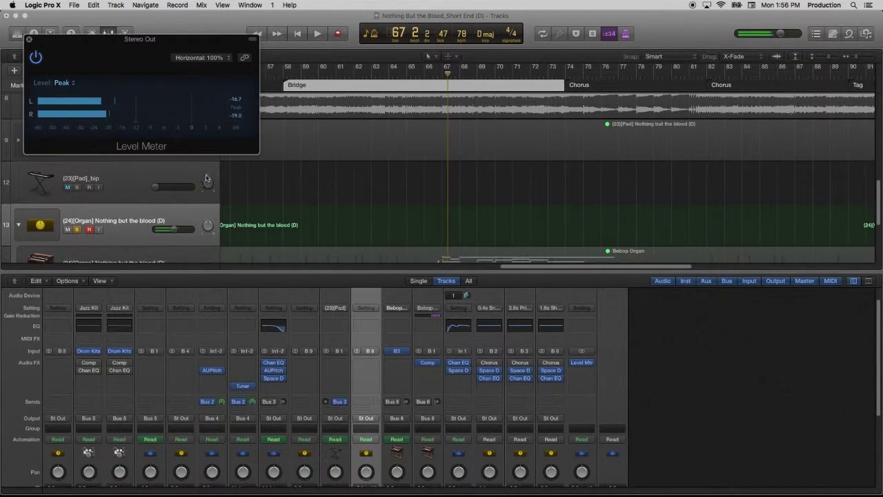
left_click_drag(173, 233, 171, 231)
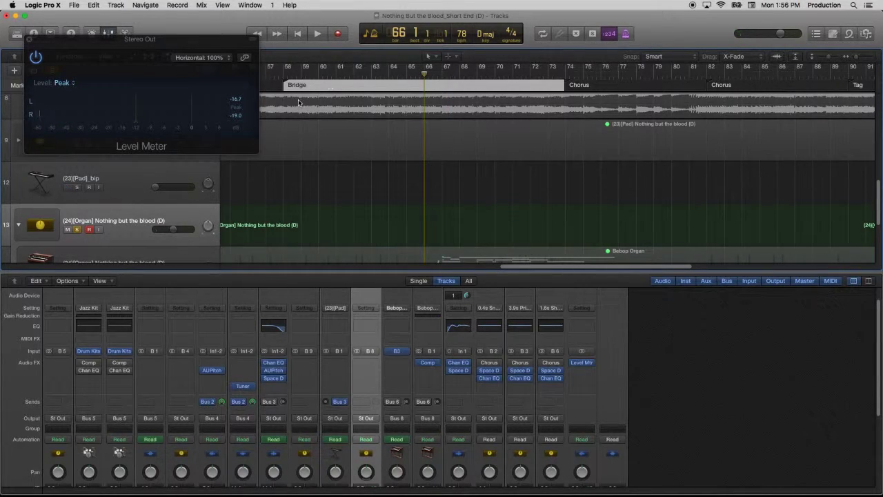
key("space")
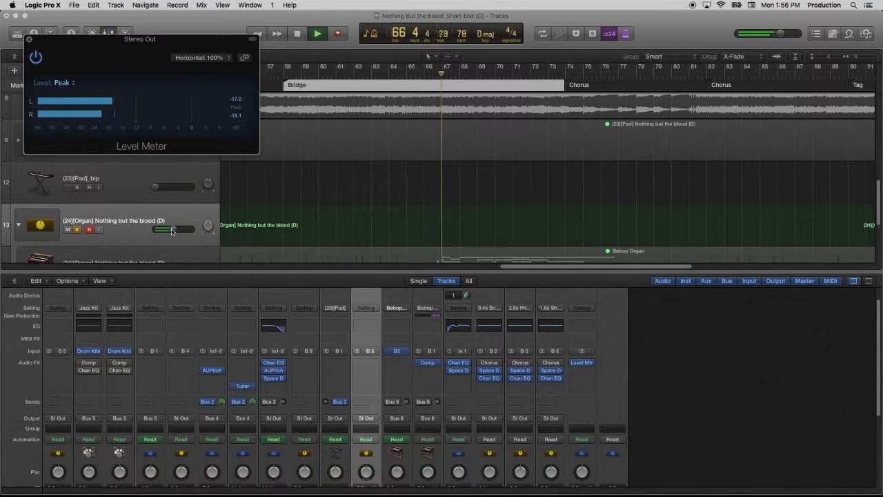
left_click_drag(172, 230, 172, 229)
left_click(433, 74)
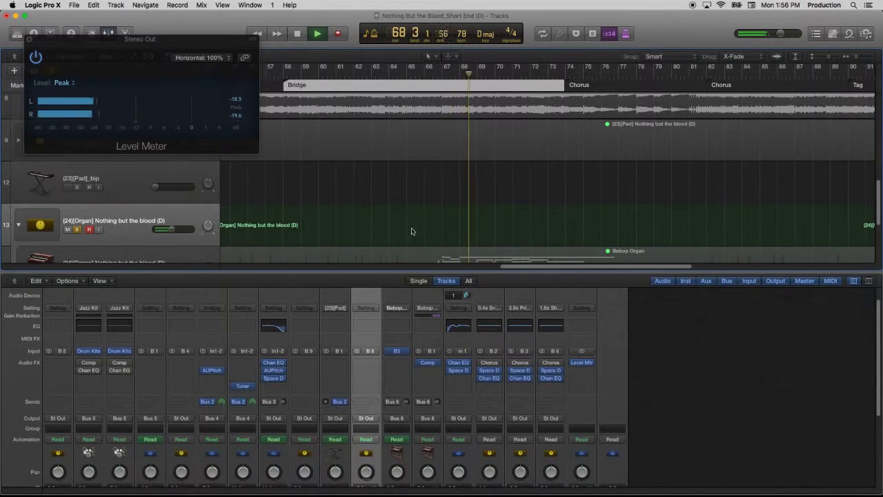
Play from the Bridge into the Chorus at bar 74 with the organ subtracks in view, then stop playback.
left_click_drag(541, 267, 605, 271)
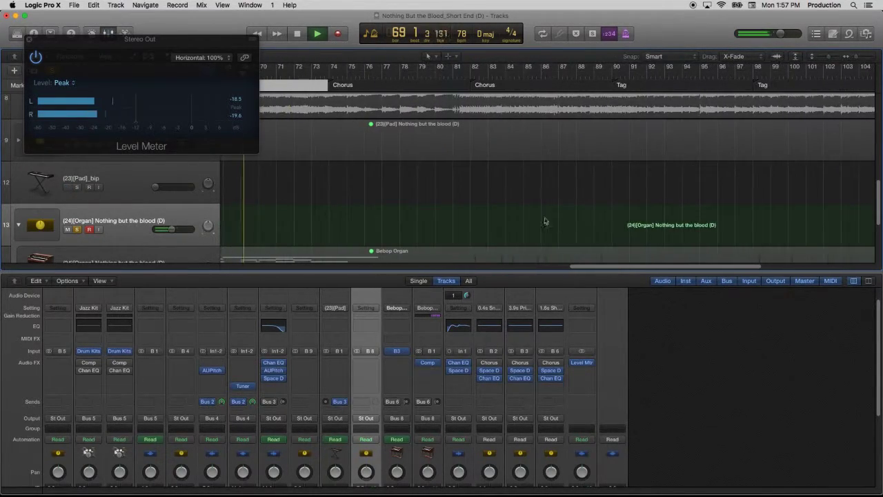
scroll(544, 218, "down", 3)
left_click(545, 218)
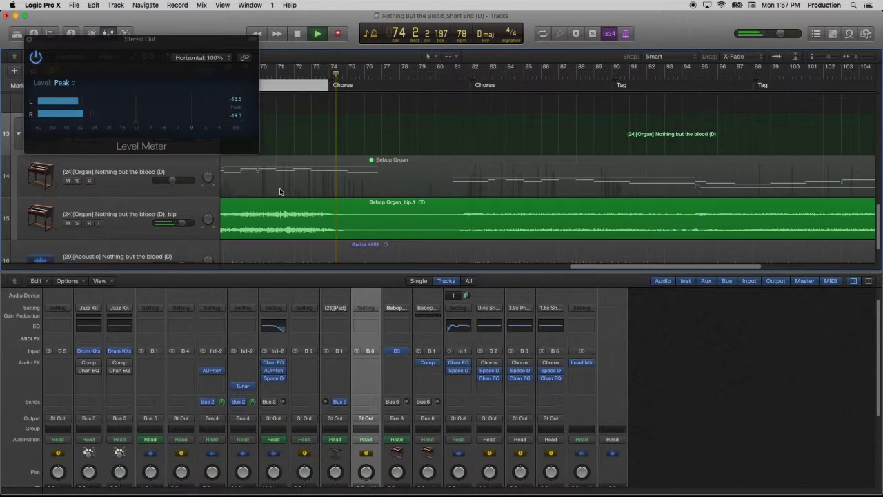
key("space")
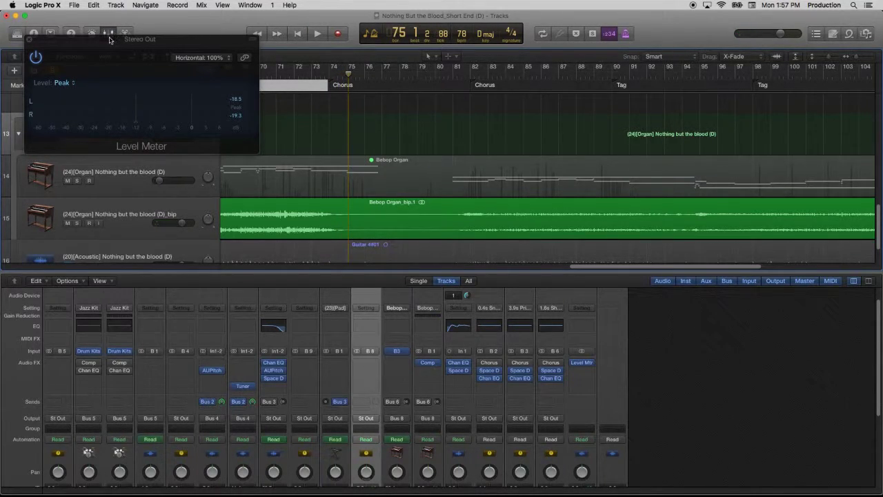
Close the Stereo Out Level Meter and select the (17)[CLICK_CUES] track stack, leaving it expanded.
left_click(30, 39)
scroll(133, 168, "up", 1)
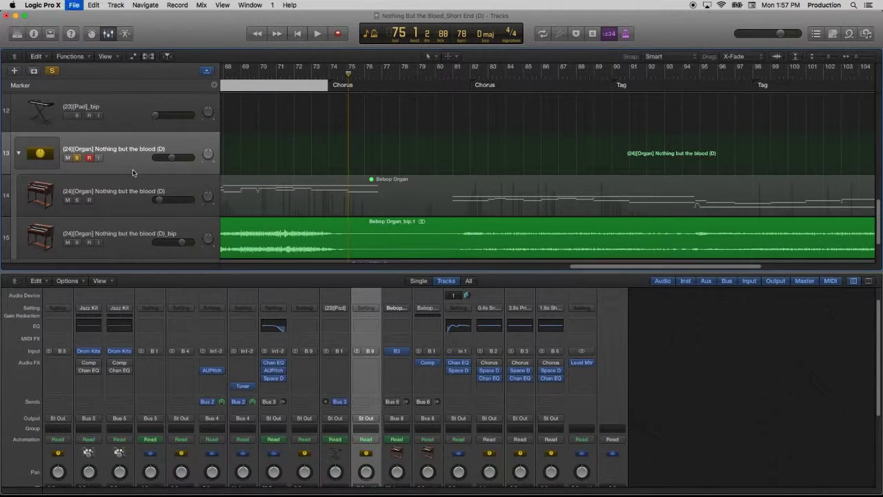
scroll(145, 177, "down", 2)
scroll(145, 177, "up", 2)
scroll(146, 177, "down", 2)
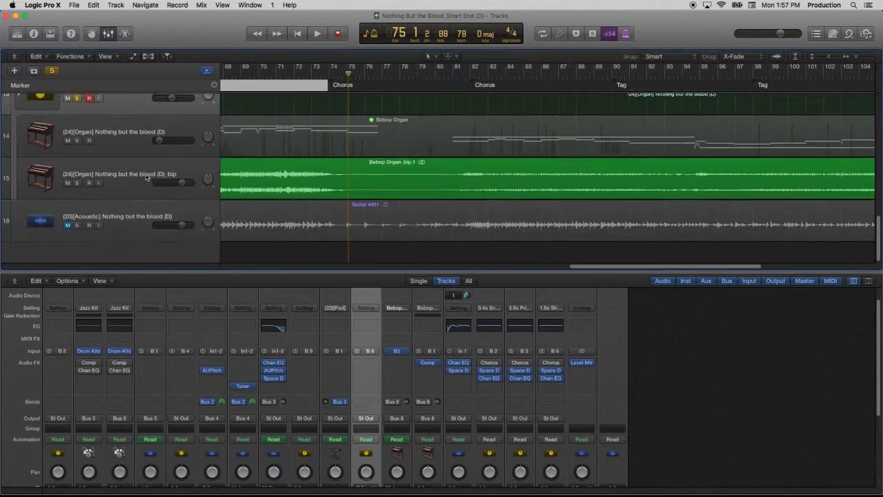
scroll(146, 178, "up", 15)
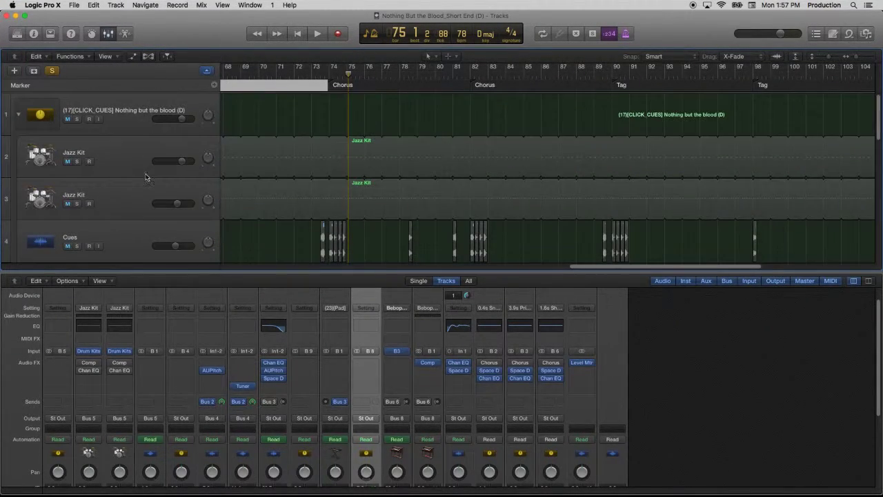
left_click(19, 116)
left_click(19, 116)
Check the two Jazz Kit volumes and set the Cues track's volume to -3.0 dB.
left_click(183, 160)
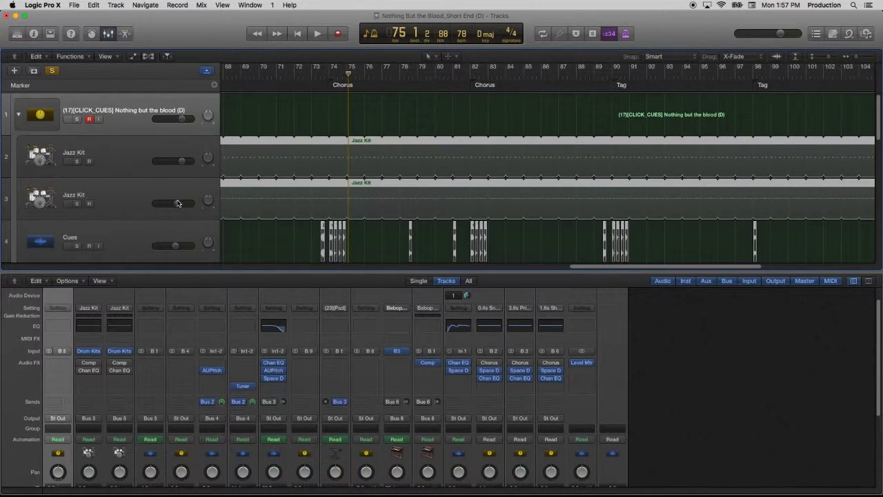
left_click(177, 204)
left_click(175, 247)
double_click(175, 247)
key("Return")
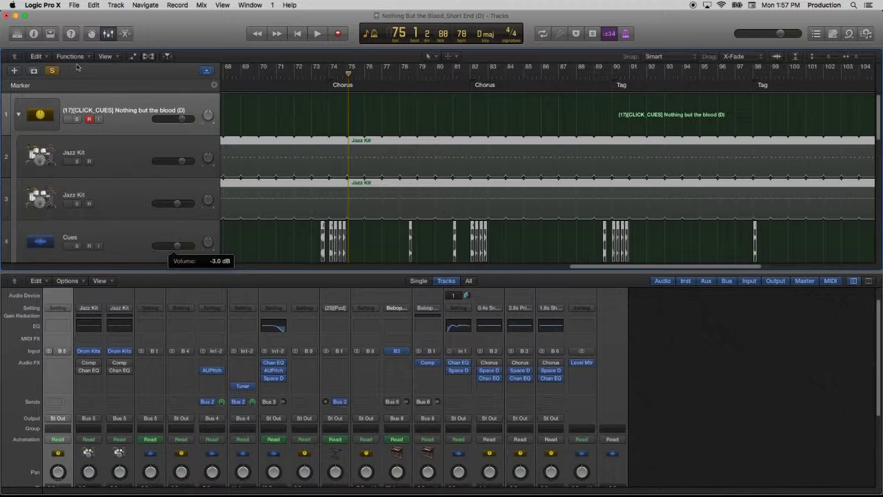
Clear all track solos and switch to the Finder window with the Songs folder.
left_click(56, 70)
key("super+Tab")
key("super+Tab")
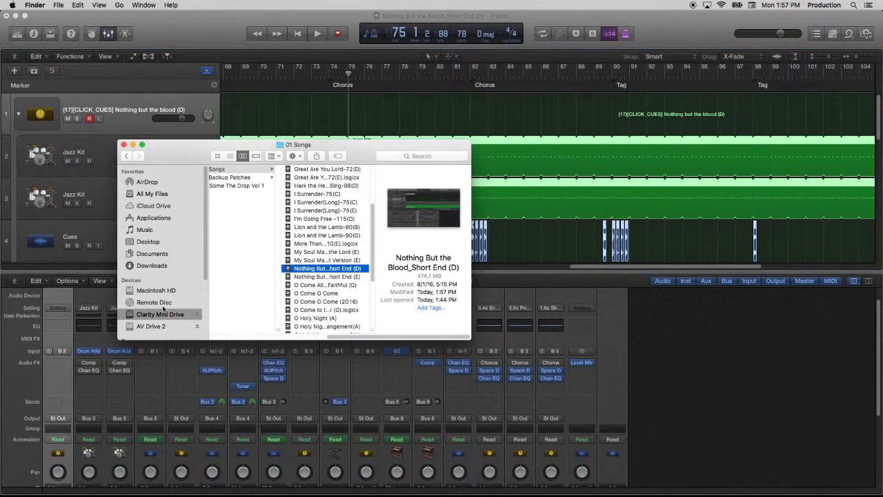
Delete the five old .caf files from the Nothing But the Blood (G-D) folder under 03 Mainstage on the Clarity Mini Drive.
left_click(164, 314)
left_click(246, 196)
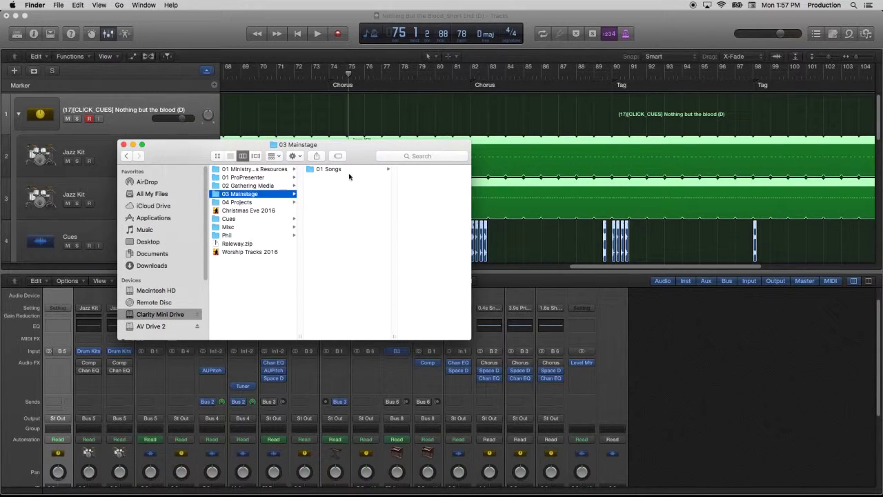
left_click(350, 169)
scroll(435, 300, "down", 10)
left_click(427, 244)
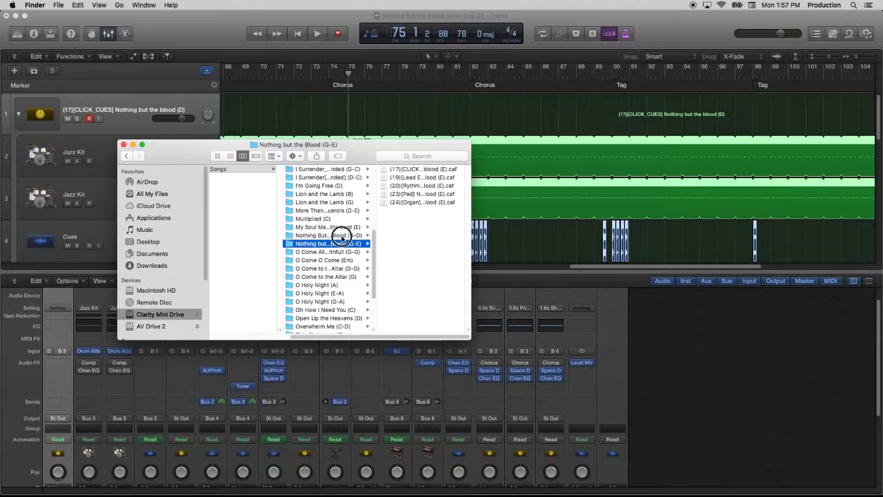
left_click(342, 235)
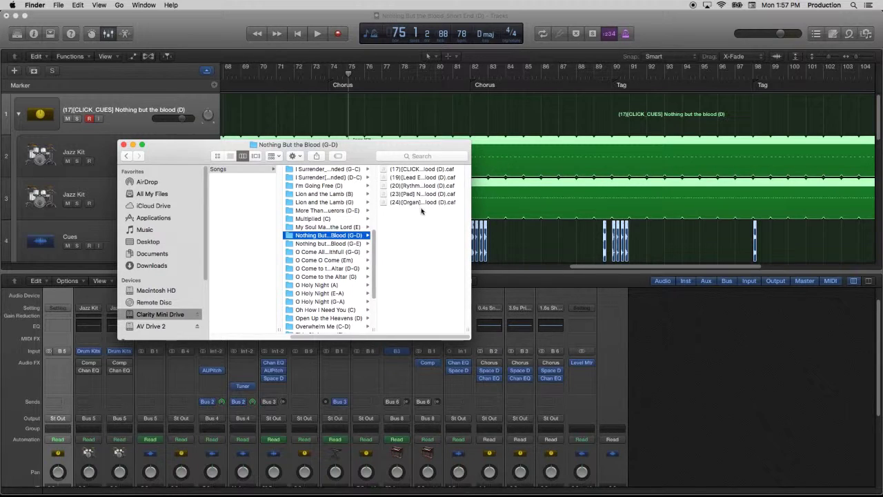
left_click_drag(446, 239, 446, 160)
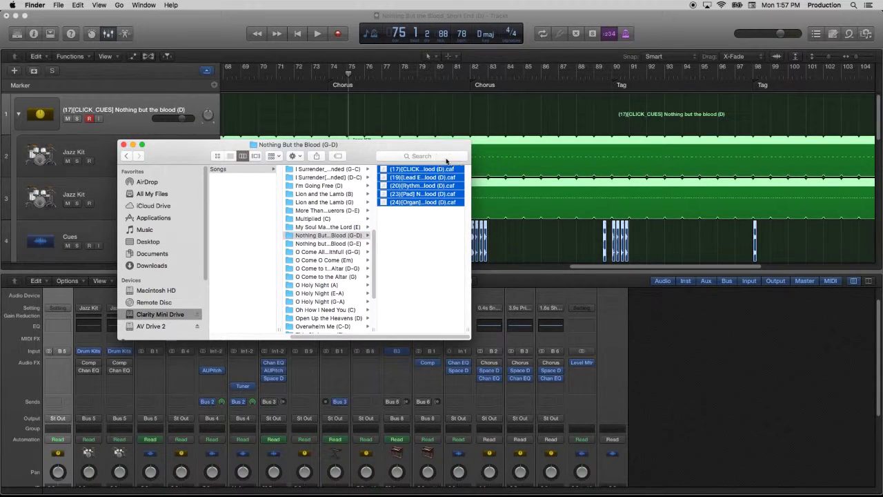
key("super+BackSpace")
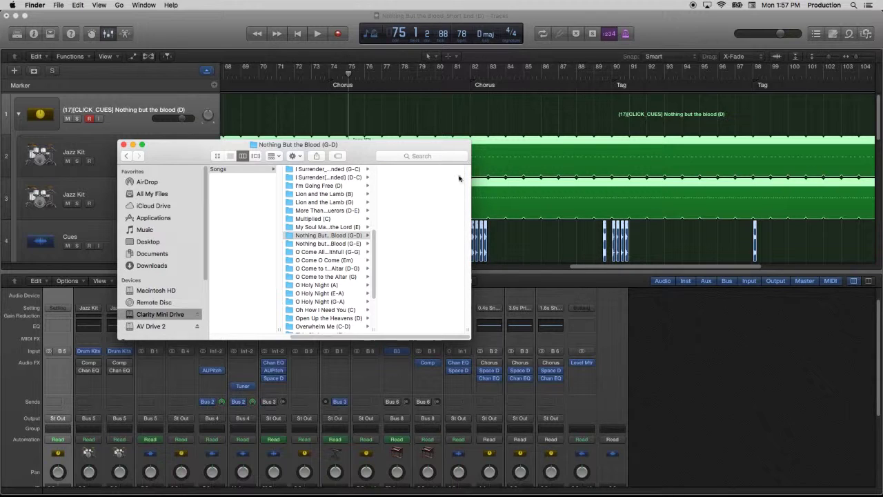
Export the (17)[CLICK_CUES] track in Logic Pro X as a 16 Bit CAF file to Nothing But the Blood (G-D), and collapse its stack.
left_click(160, 108)
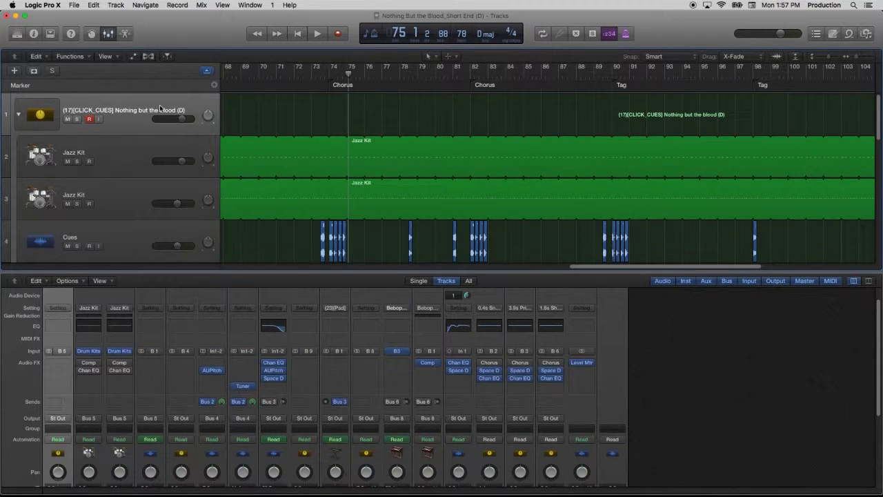
key("super+e")
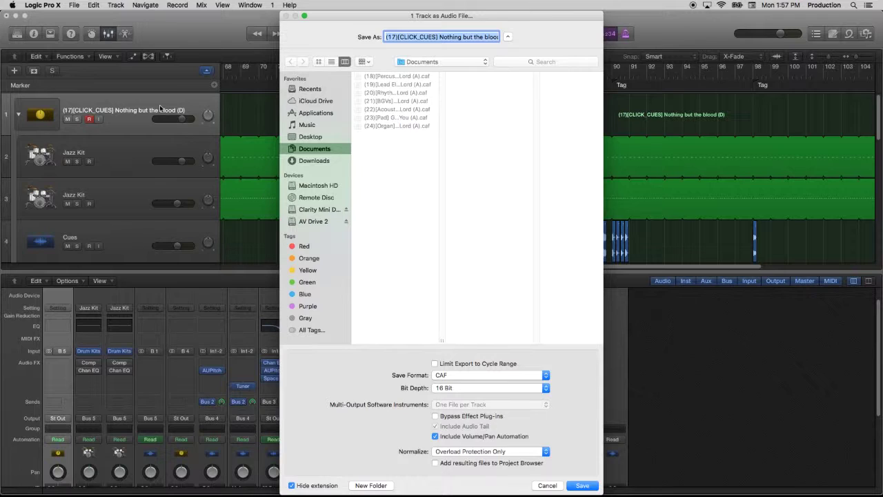
left_click(329, 210)
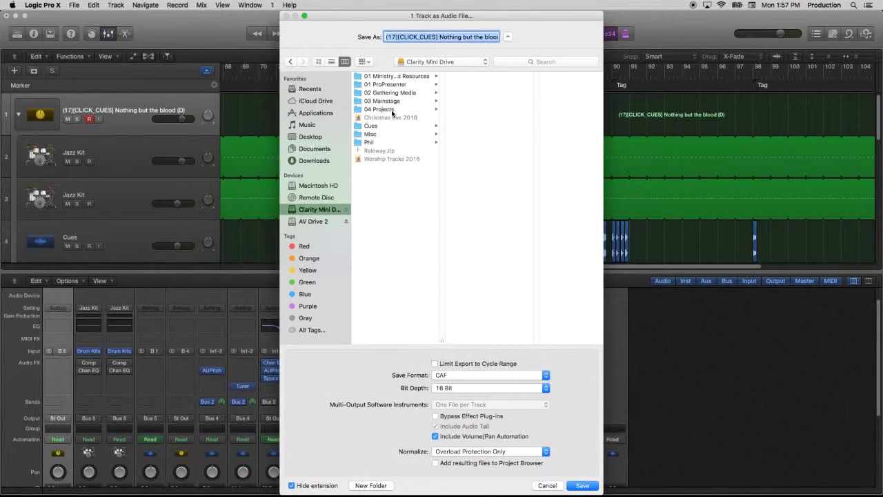
left_click(387, 101)
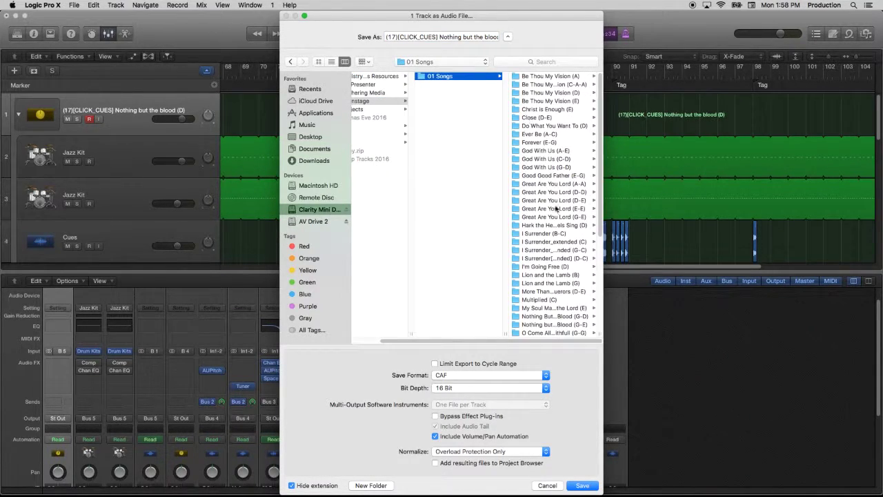
scroll(550, 225, "down", 5)
left_click(551, 167)
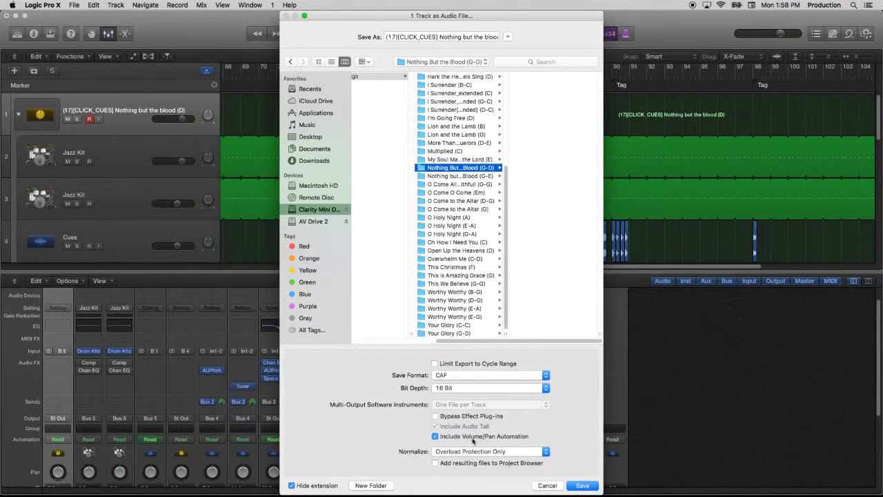
left_click(581, 485)
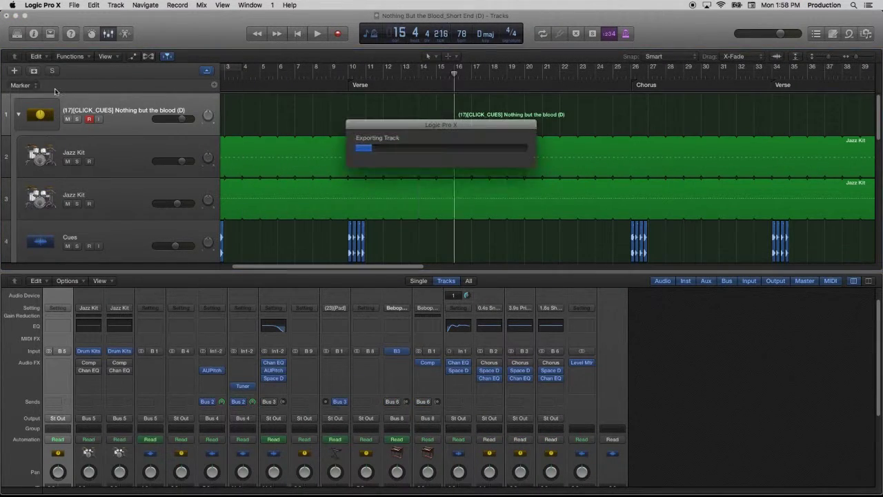
left_click(18, 114)
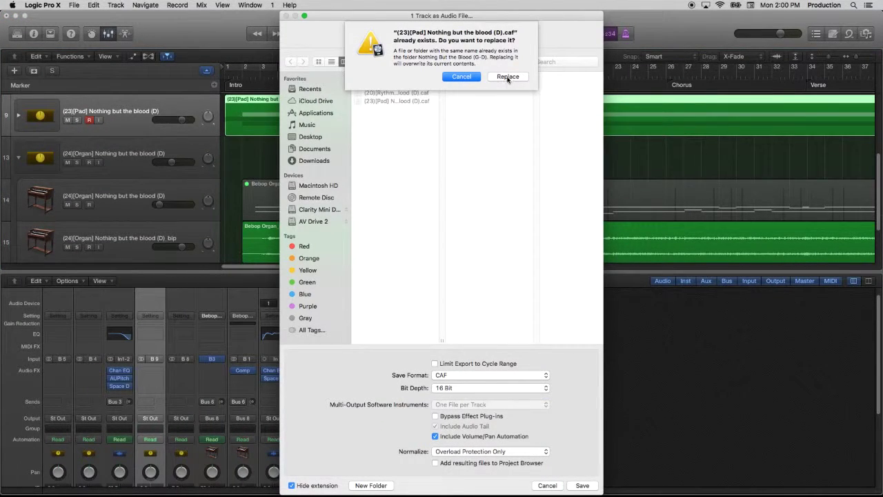
Export the (23)[Pad] track as an audio file, replacing the existing file in Nothing But the Blood (G-D).
key("Escape")
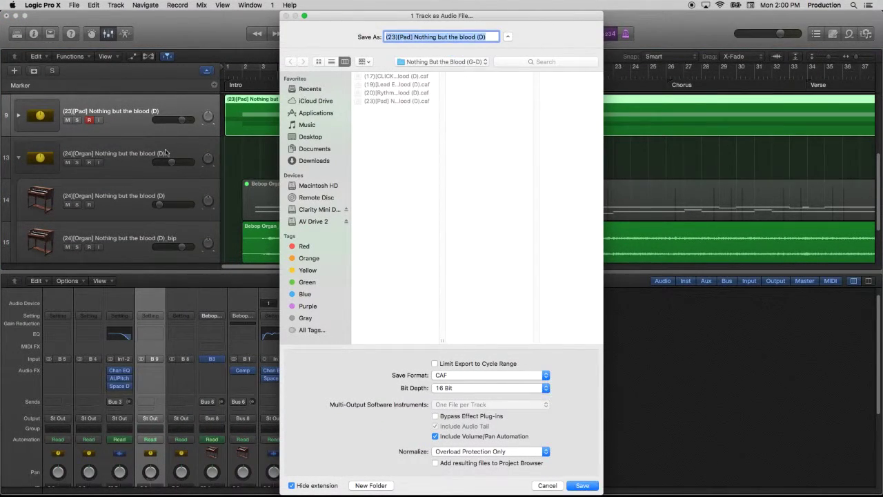
left_click(586, 486)
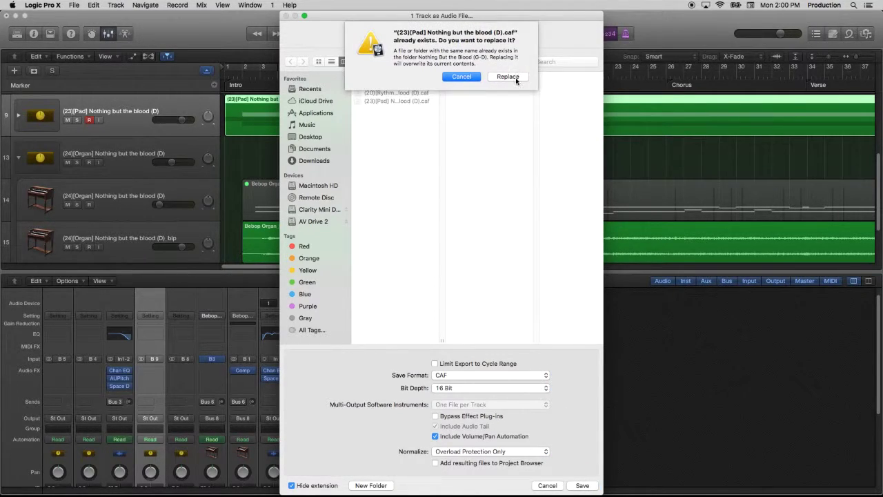
left_click(516, 81)
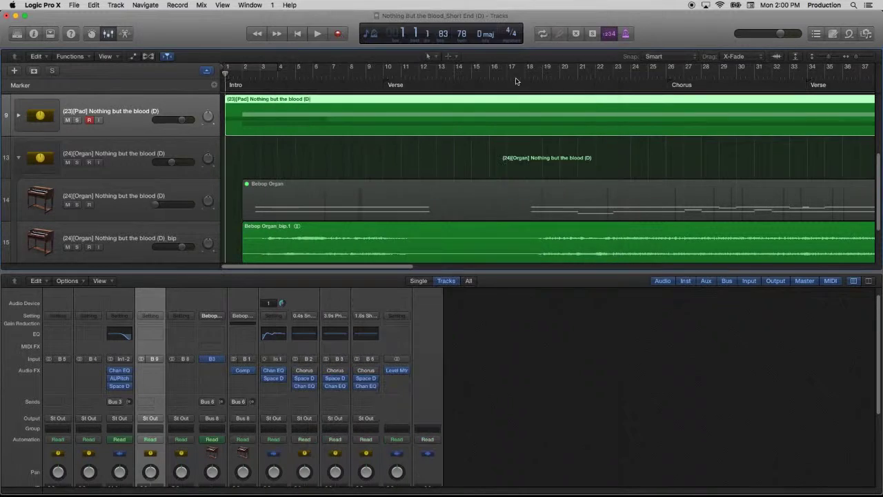
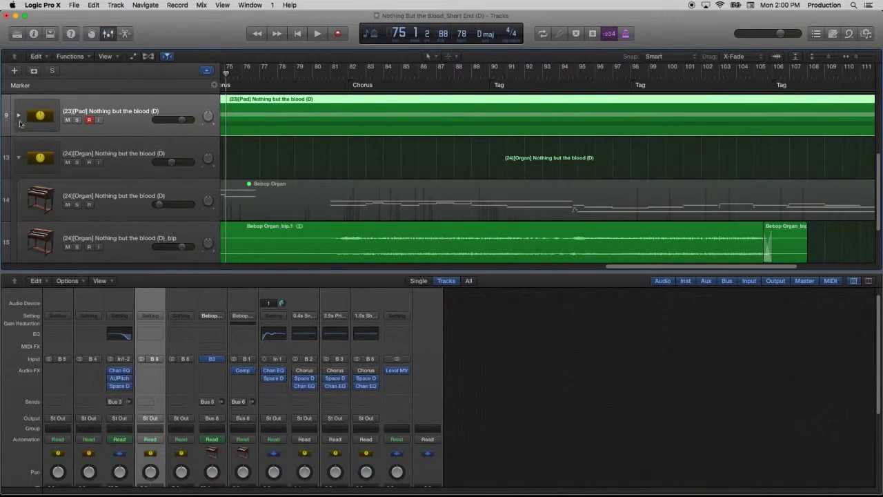
Collapse the organ stack and move the (23)[Pad]_bip track out of the (23)[Pad] stack.
left_click(18, 158)
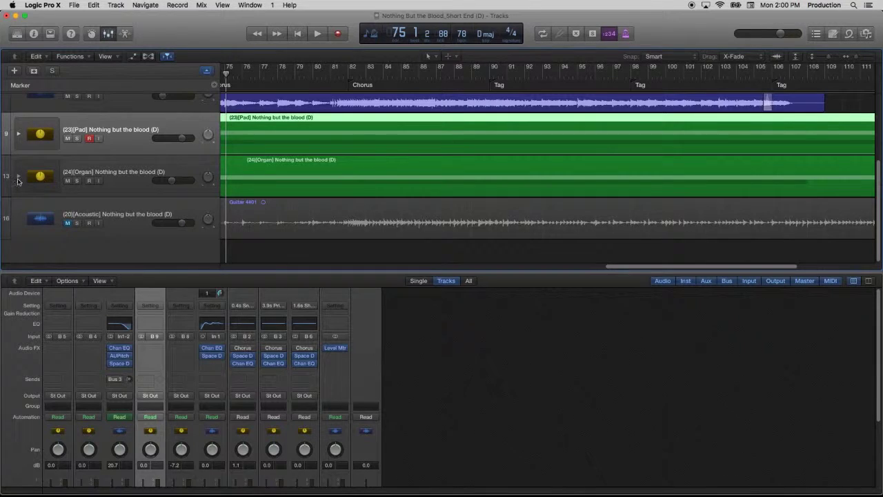
left_click(18, 134)
scroll(65, 171, "down", 5)
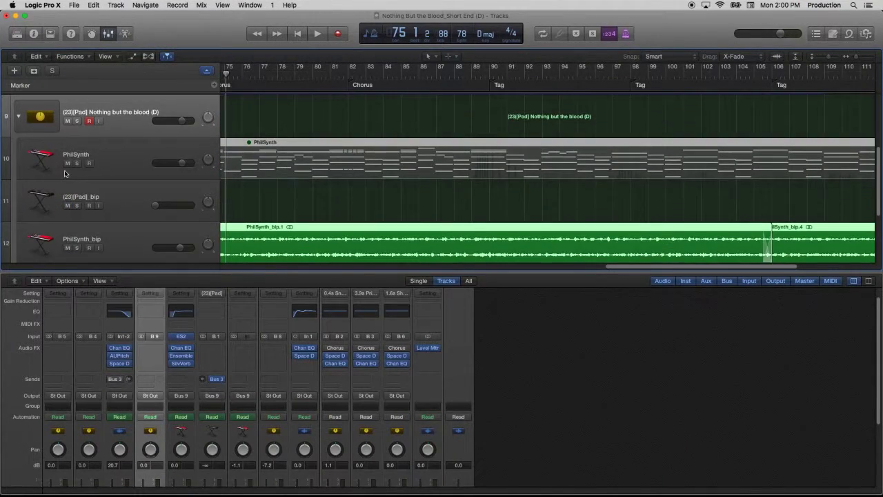
scroll(64, 172, "up", 2)
left_click_drag(80, 154, 80, 199)
scroll(80, 199, "up", 3)
left_click(18, 179)
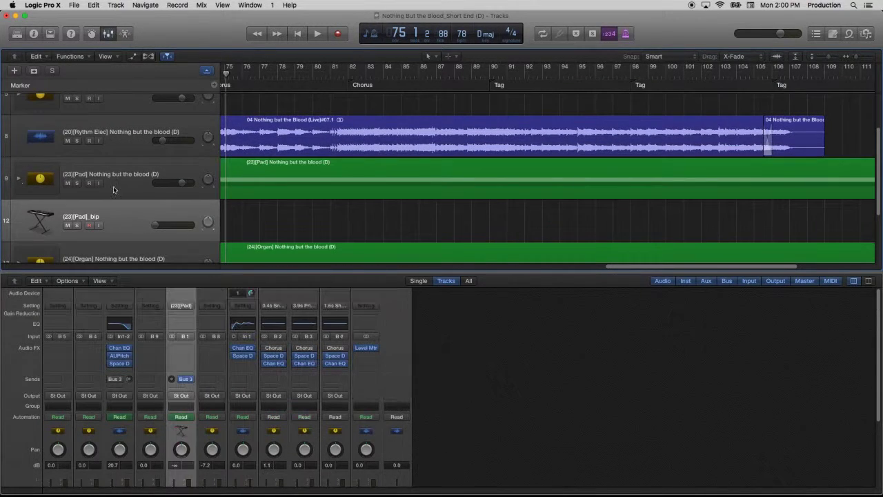
Put the (23)[Pad]_bip track back inside the (23)[Pad] stack and collapse the stack.
left_click(19, 178)
scroll(120, 207, "down", 2)
left_click_drag(126, 235, 127, 142)
left_click(18, 113)
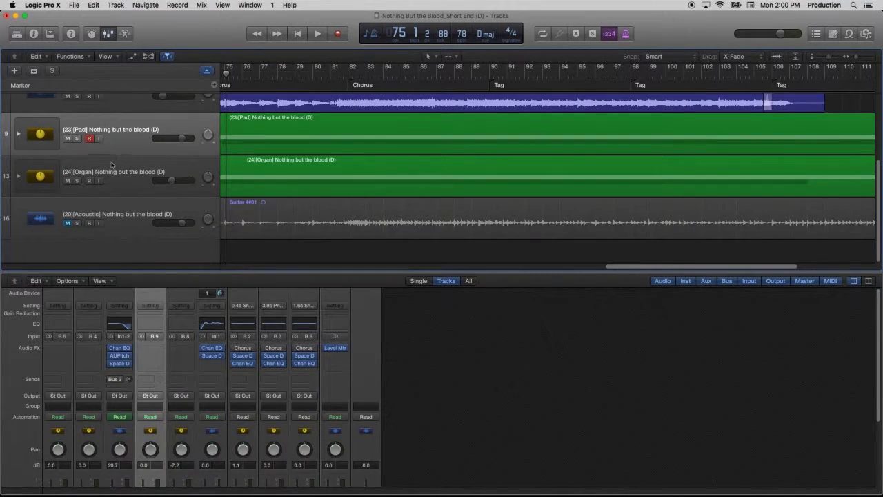
Export the (24)[Organ] track stack as an audio file to the Nothing But the Blood (G-D) folder.
left_click(113, 166)
key("super+e")
key("Return")
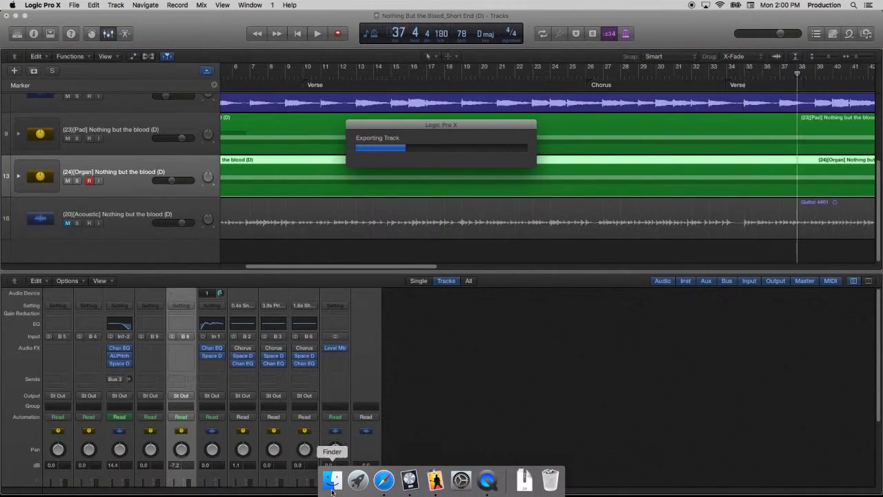
Switch to MainStage and select the Nothing but the Blood patch in the worship set.
left_click(332, 483)
left_click(435, 480)
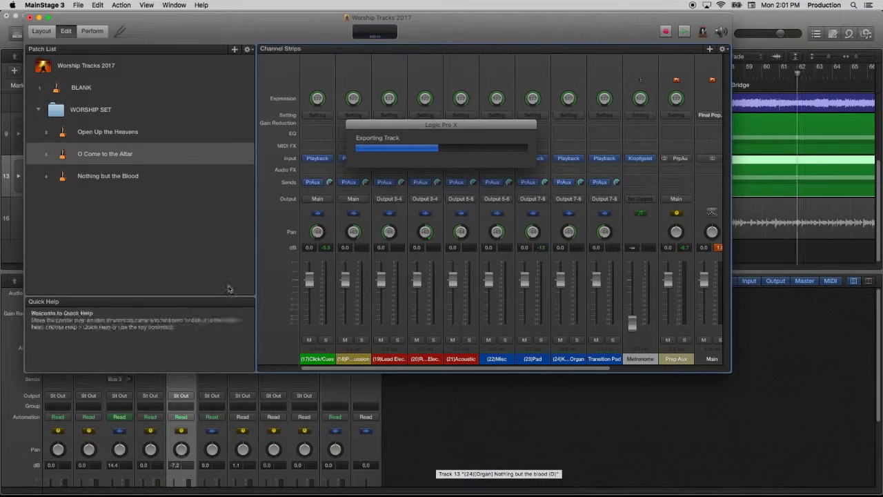
key("Down")
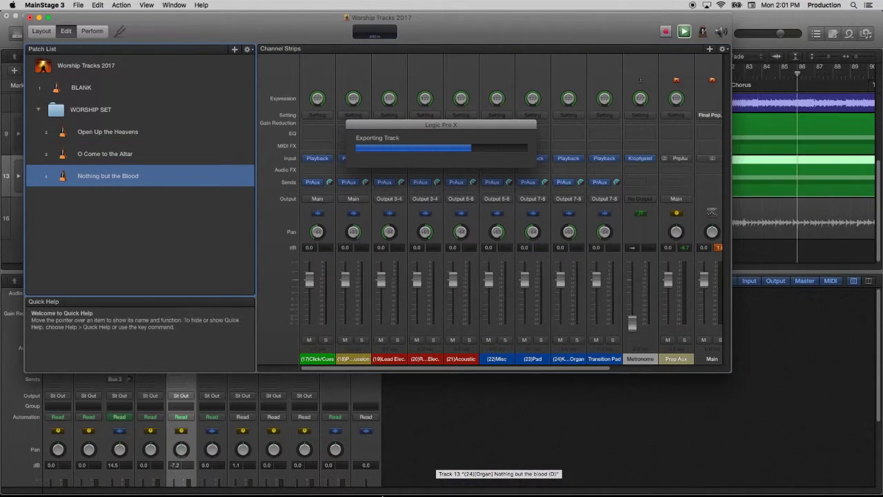
Load the new click/cues, lead electric, pad and organ files from Finder into the Nothing but the Blood patch's matching Playback channel strips.
left_click(330, 479)
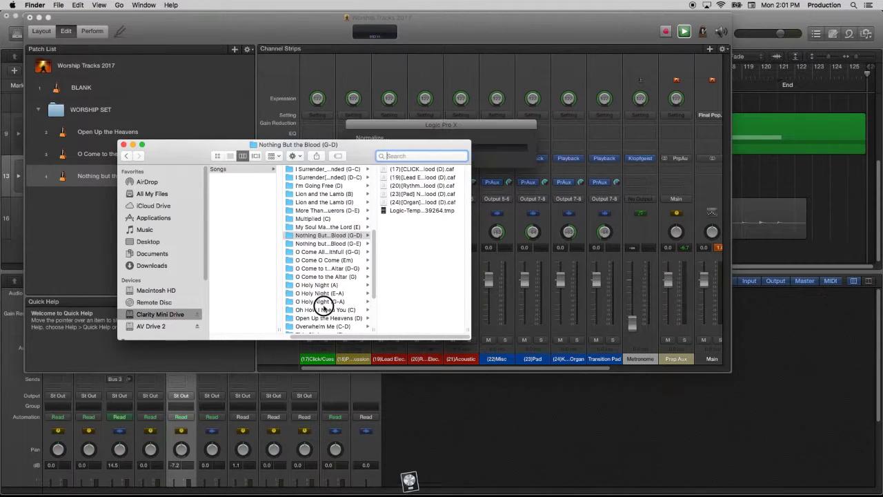
left_click_drag(345, 154, 279, 241)
left_click_drag(330, 261, 317, 159)
left_click_drag(327, 265, 385, 160)
left_click_drag(329, 259, 531, 164)
left_click(345, 384)
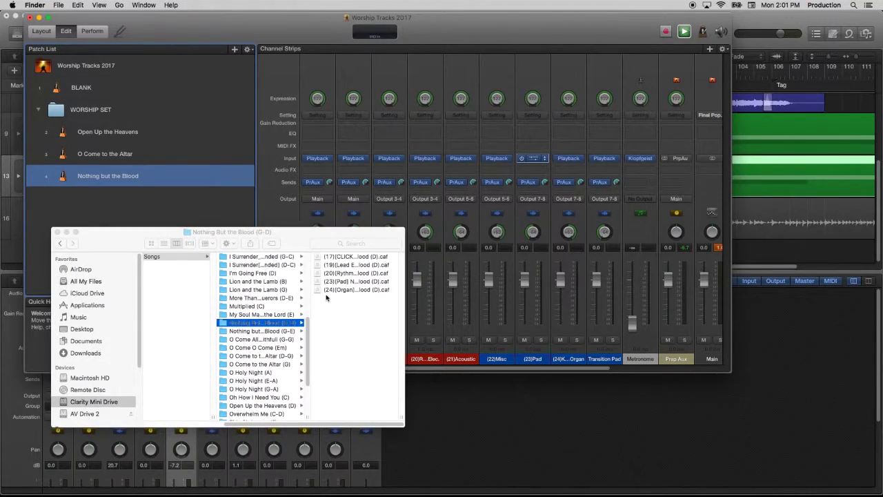
left_click_drag(330, 289, 569, 160)
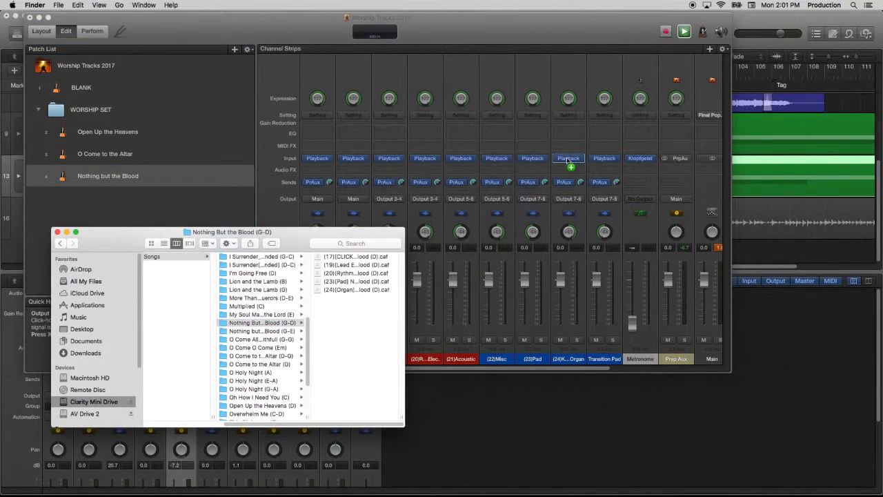
Select O Come to the Altar, enter Perform mode, jump to the song's End marker and raise the system volume.
mouse_move(143, 159)
left_mouse_down()
mouse_move(160, 139)
mouse_move(134, 157)
left_mouse_up()
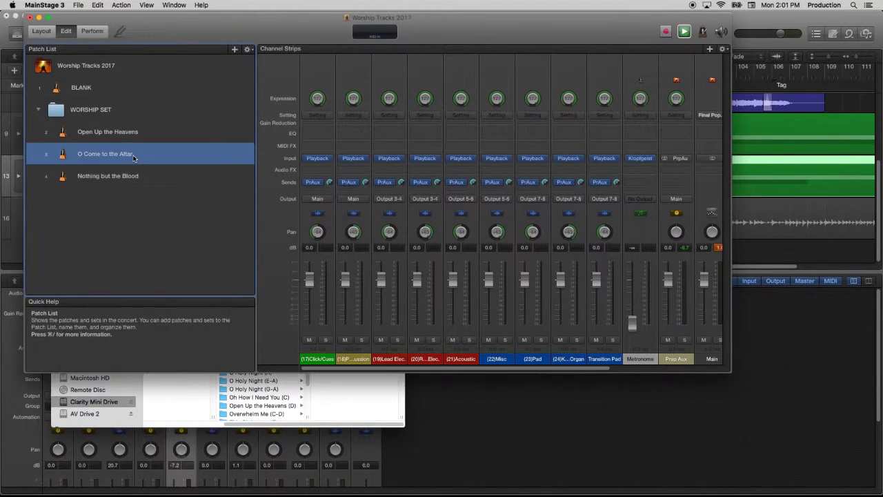
left_click(97, 33)
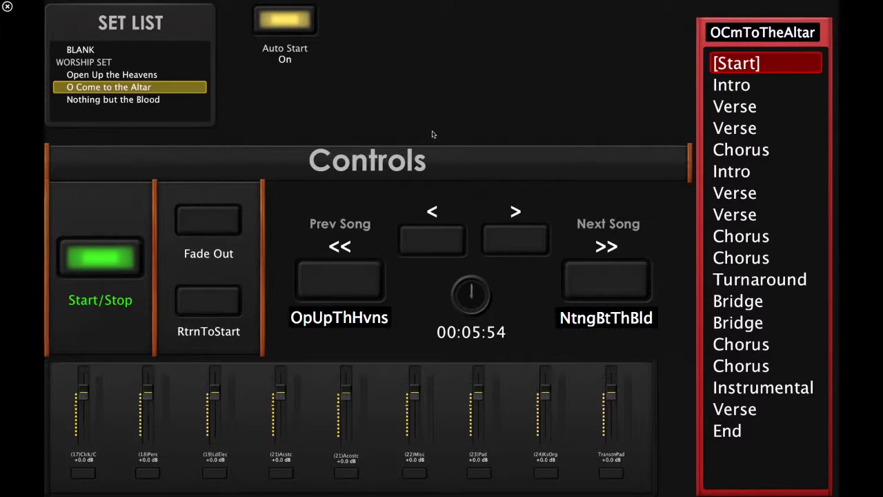
left_click(741, 257)
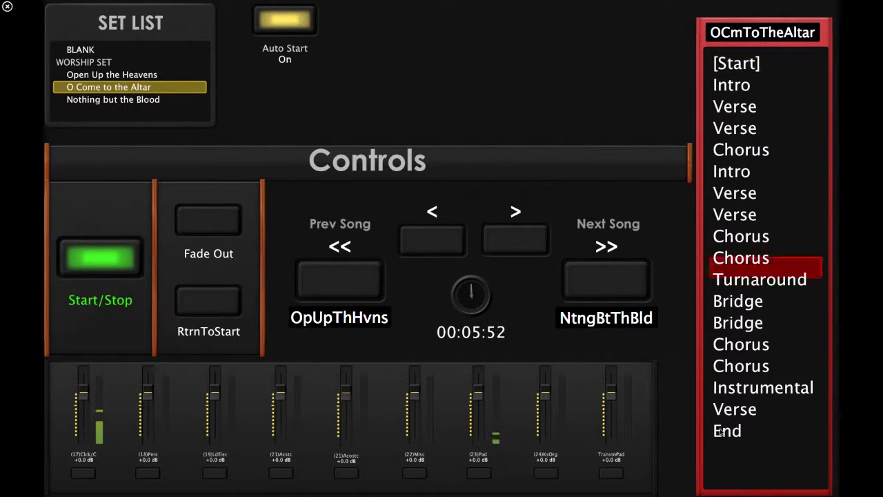
left_click(727, 431)
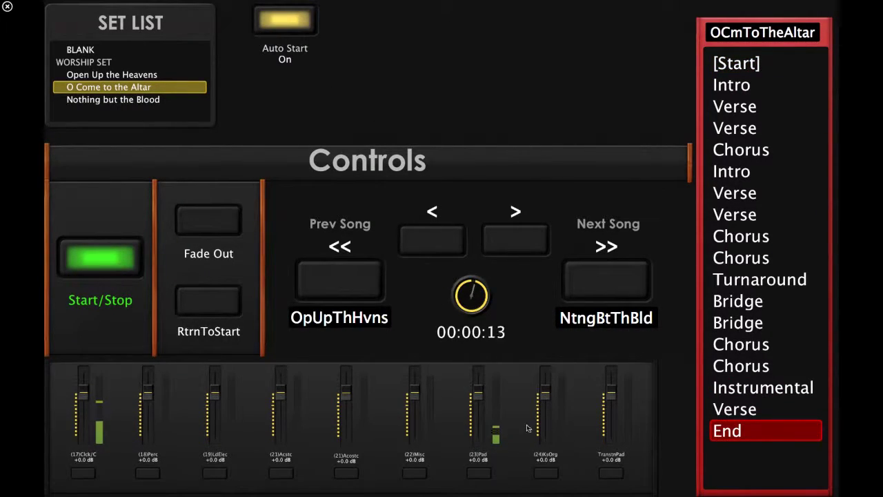
key("XF86AudioRaiseVolume")
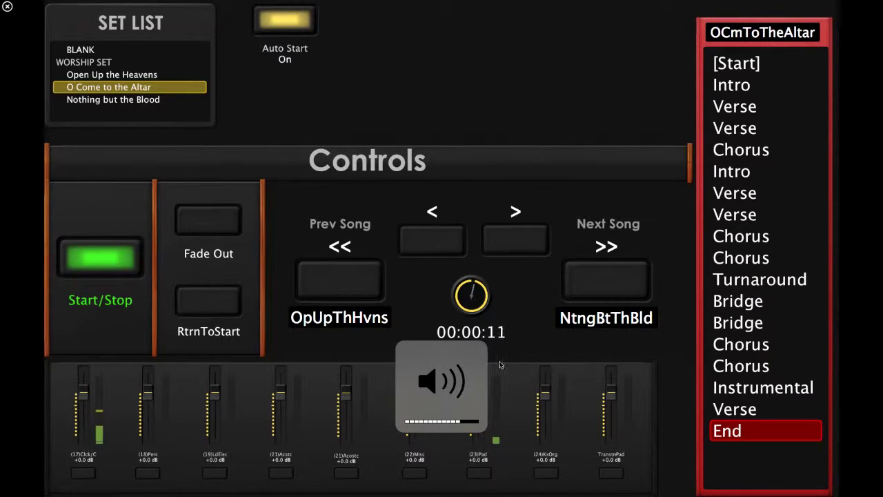
Play the transition into Nothing but the Blood, lower the system volume, switch to Open Up the Heavens and stop playback.
left_click(606, 285)
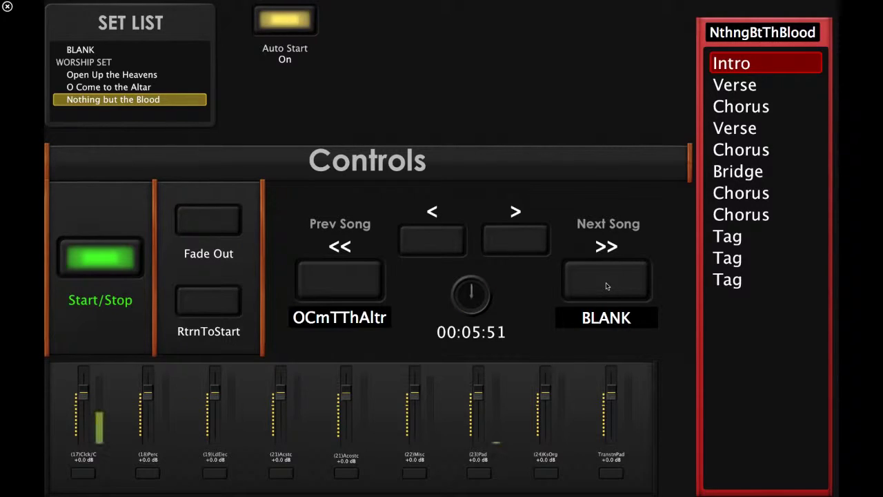
key("XF86AudioLowerVolume")
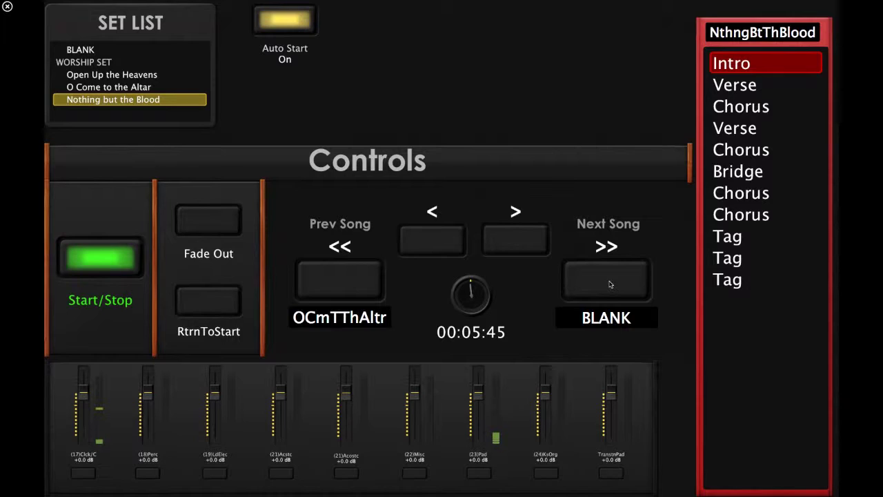
left_click(169, 74)
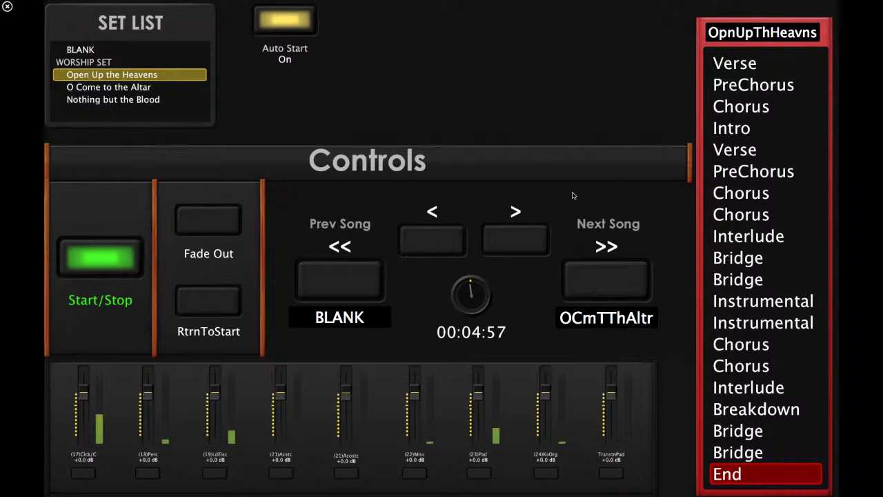
key("space")
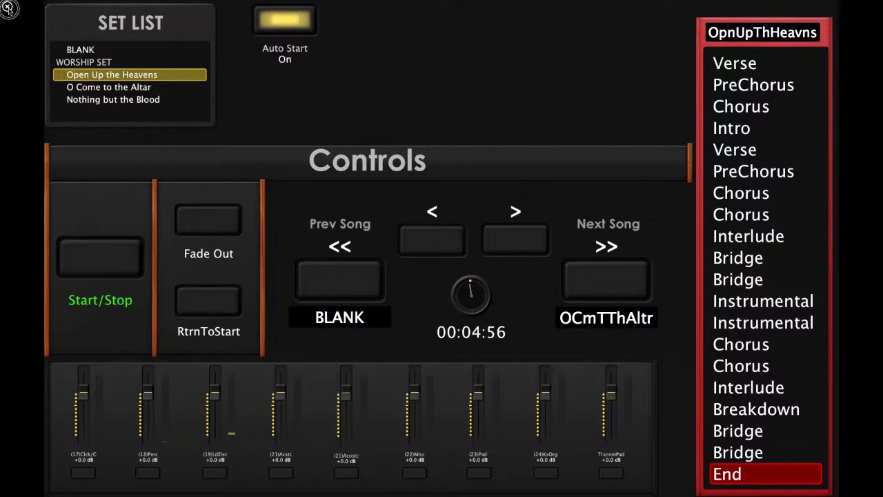
Exit Perform mode and run the asset-management command for the Worship Tracks 2017 concert, accepting its dialog.
left_click(8, 8)
left_click(80, 5)
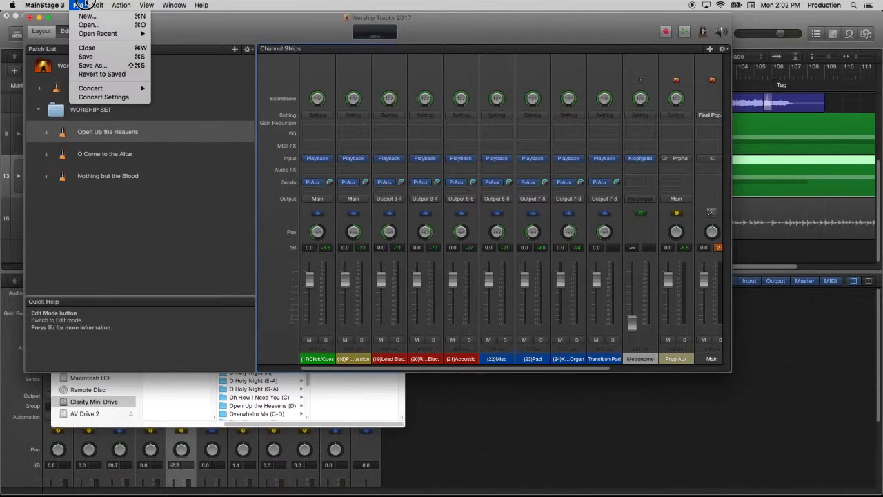
left_click(83, 3)
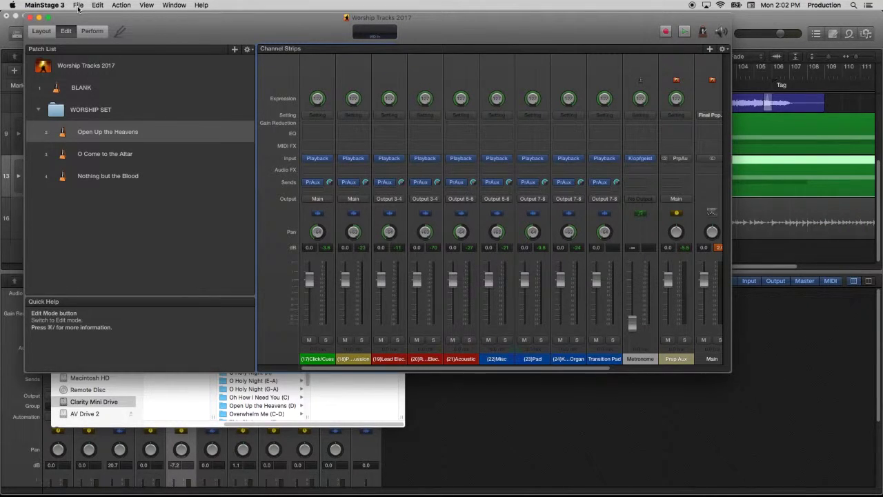
left_click(78, 4)
mouse_move(120, 87)
left_click(183, 99)
left_click(529, 218)
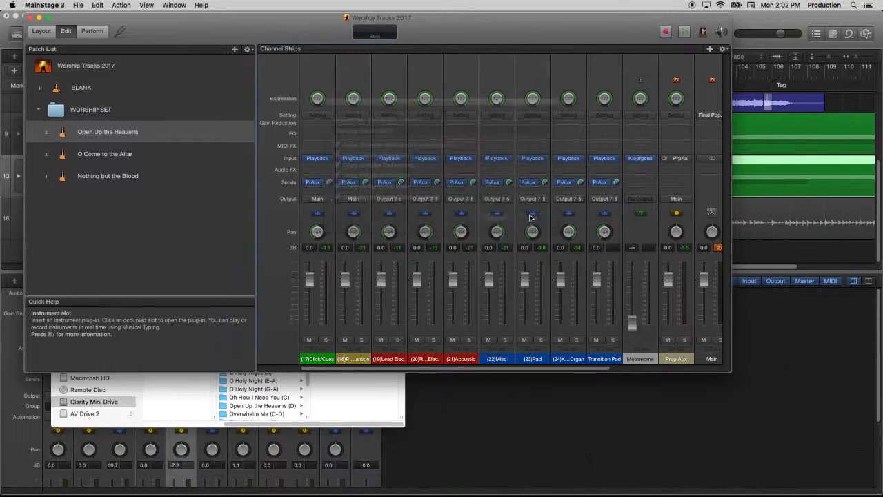
Switch to Logic Pro X, quit it with its open project closed, and return to MainStage to select the WORSHIP SET folder.
left_click(526, 435)
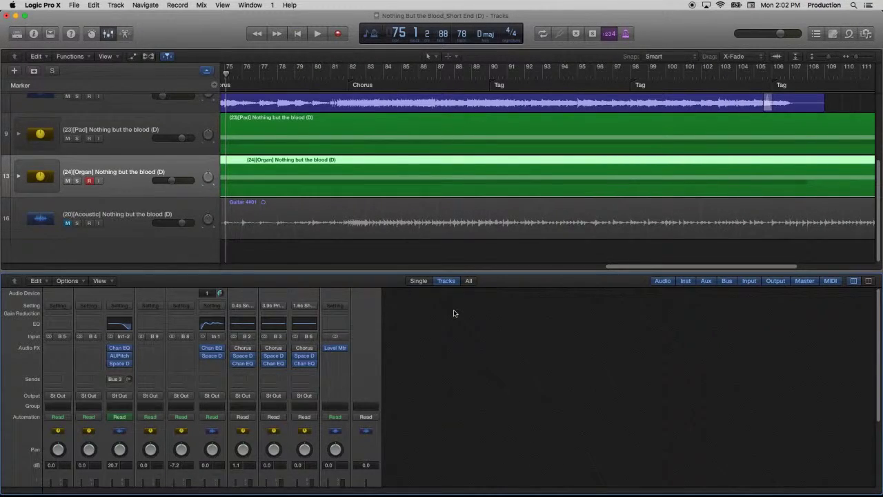
key("super+q")
left_click(518, 175)
left_click(513, 173)
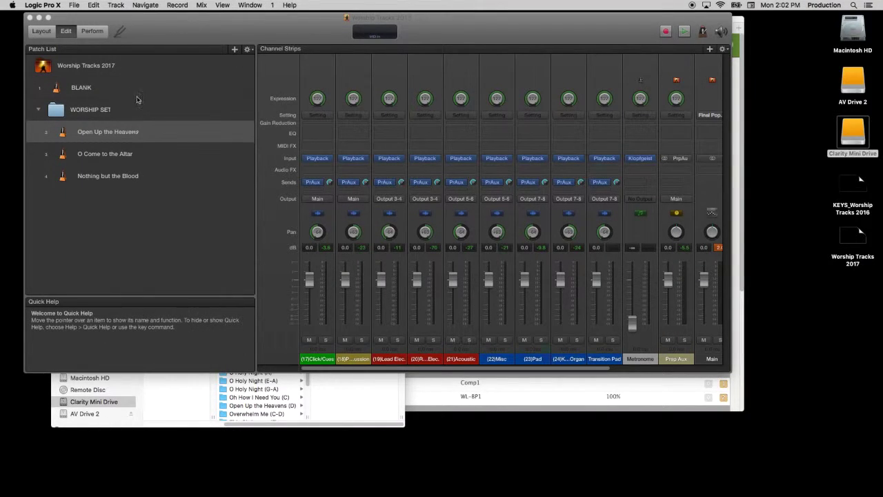
left_click(144, 109)
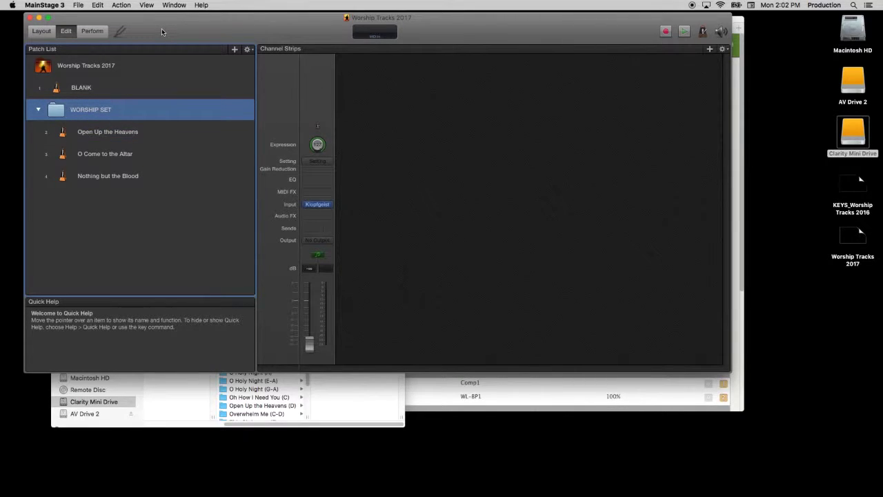